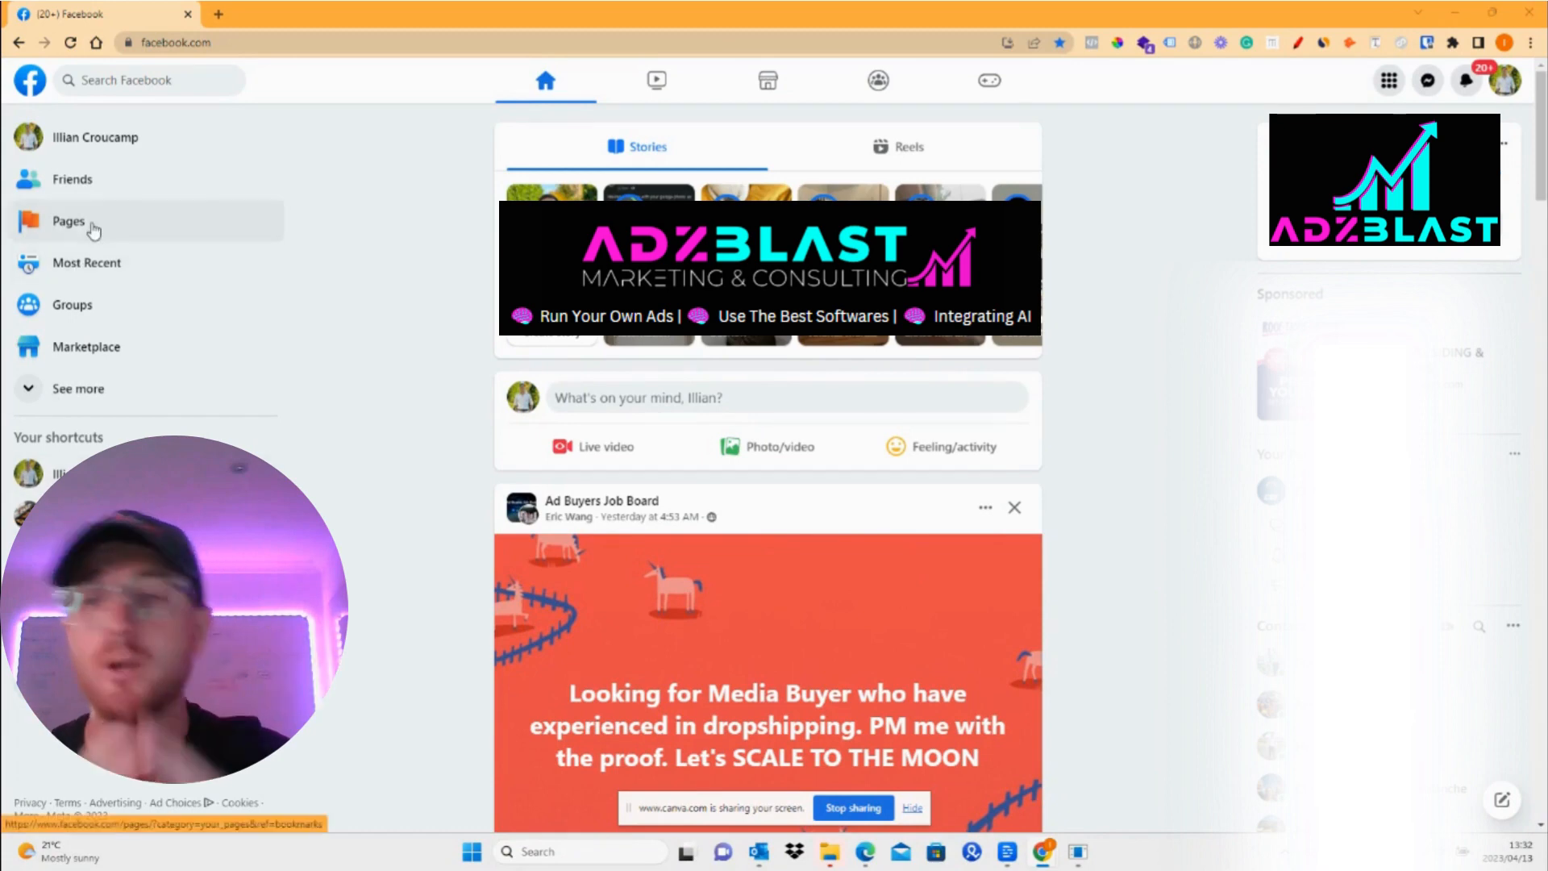
Open the form for creating a new Facebook page and name the page "Test Business Page"
click(91, 222)
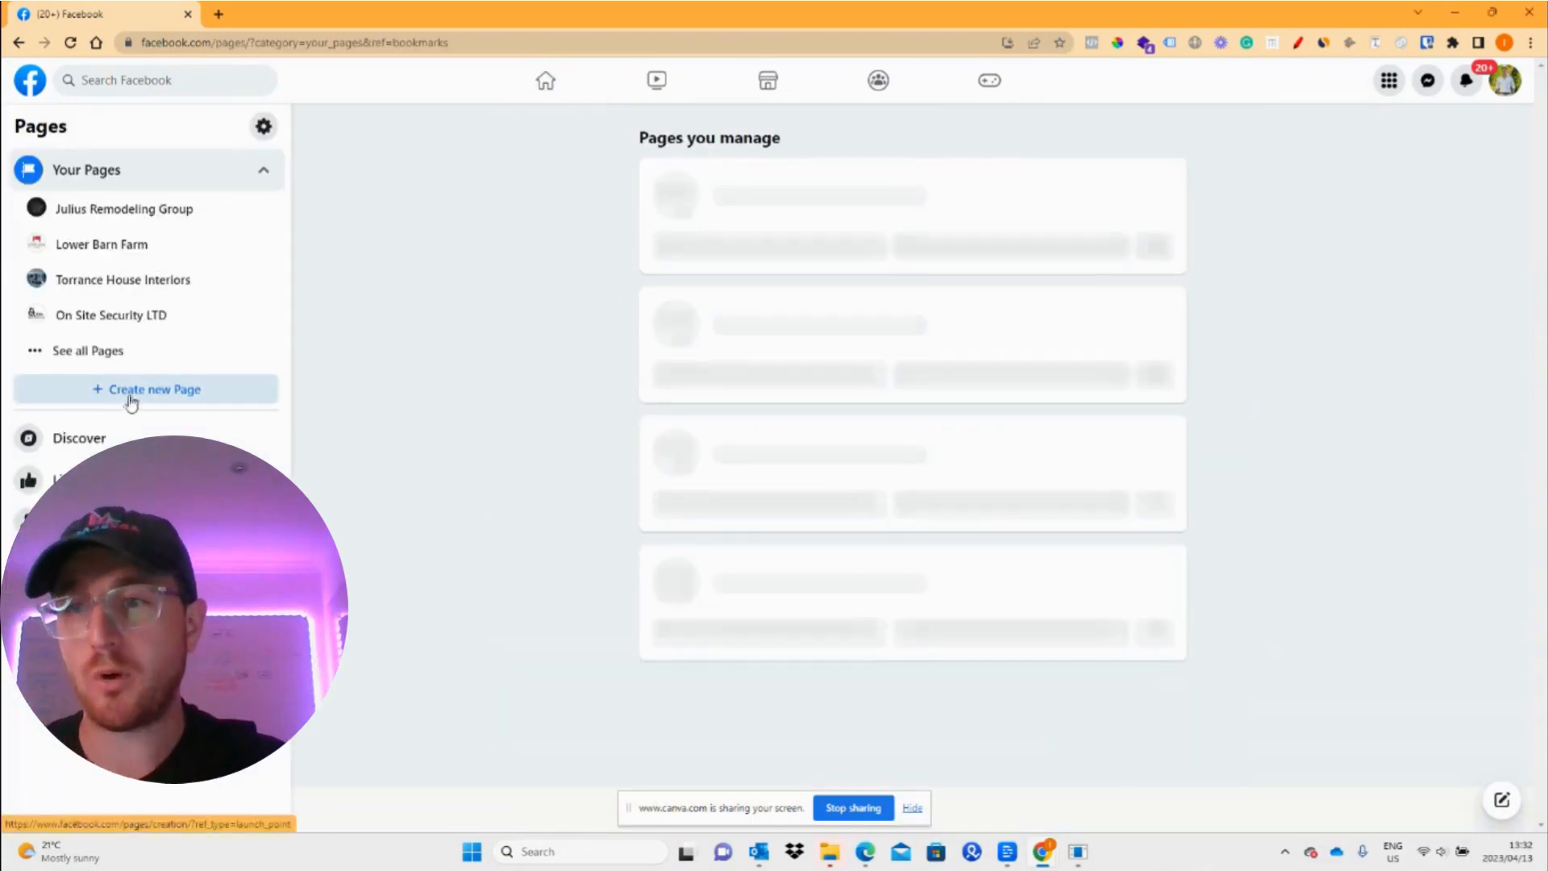
click(127, 392)
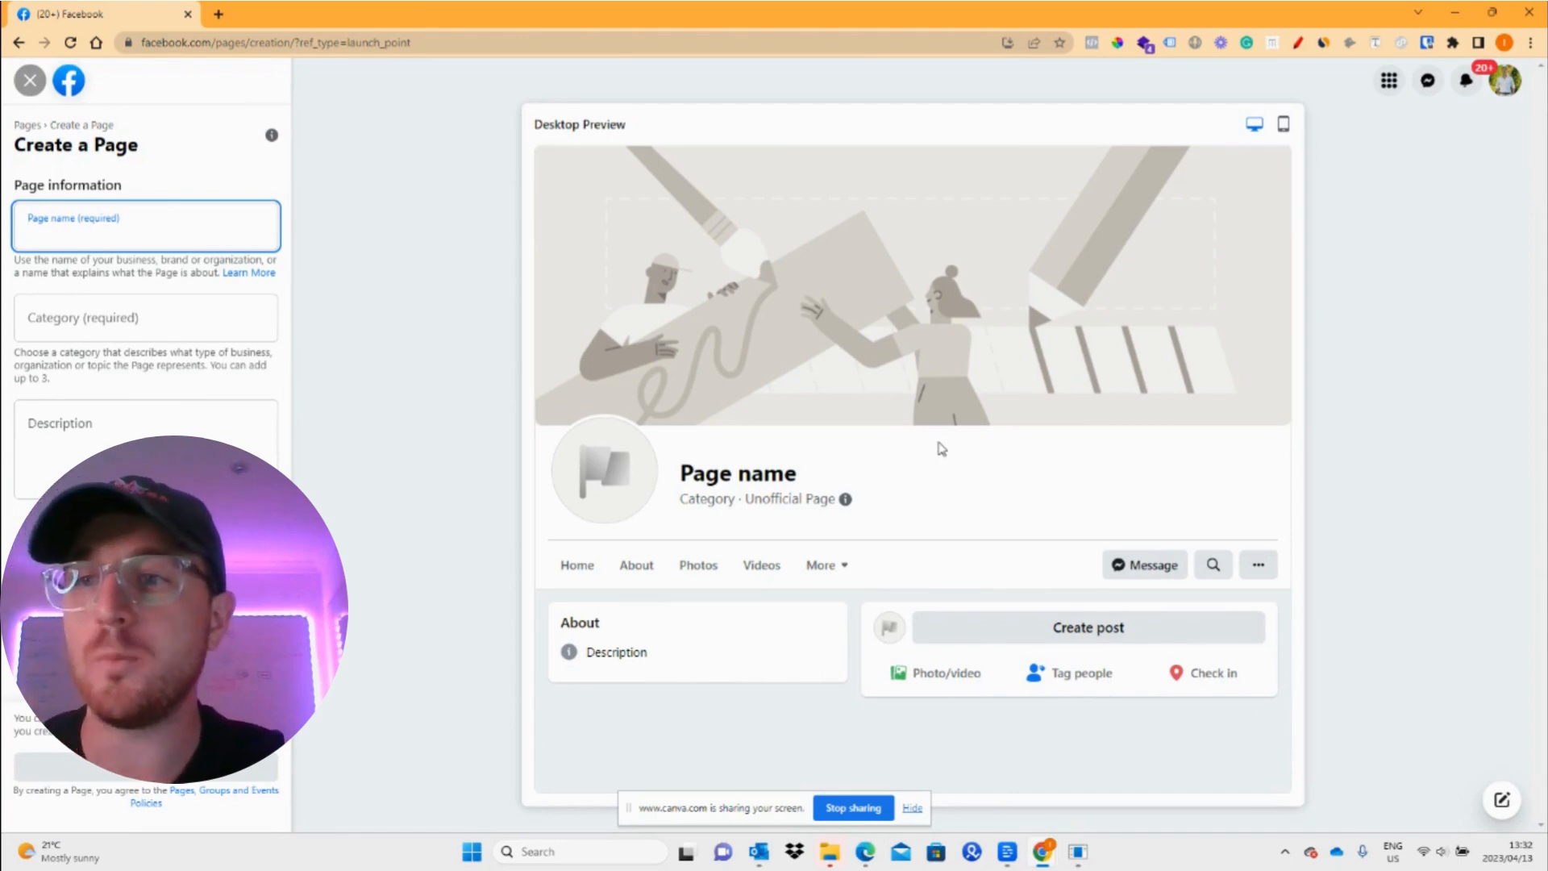
text(Te)
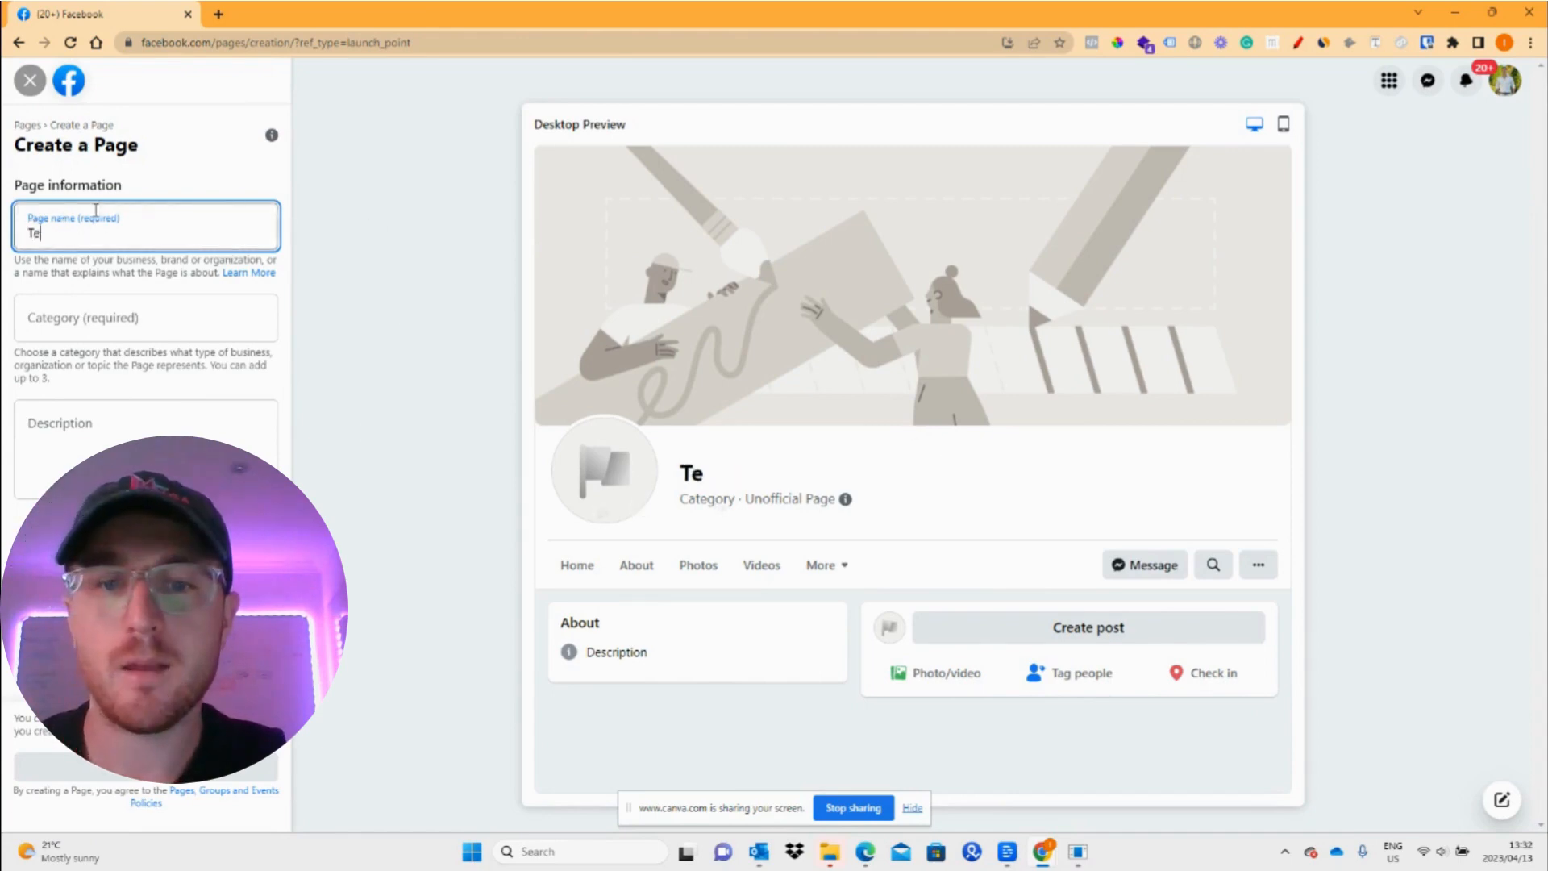
text(st Business page)
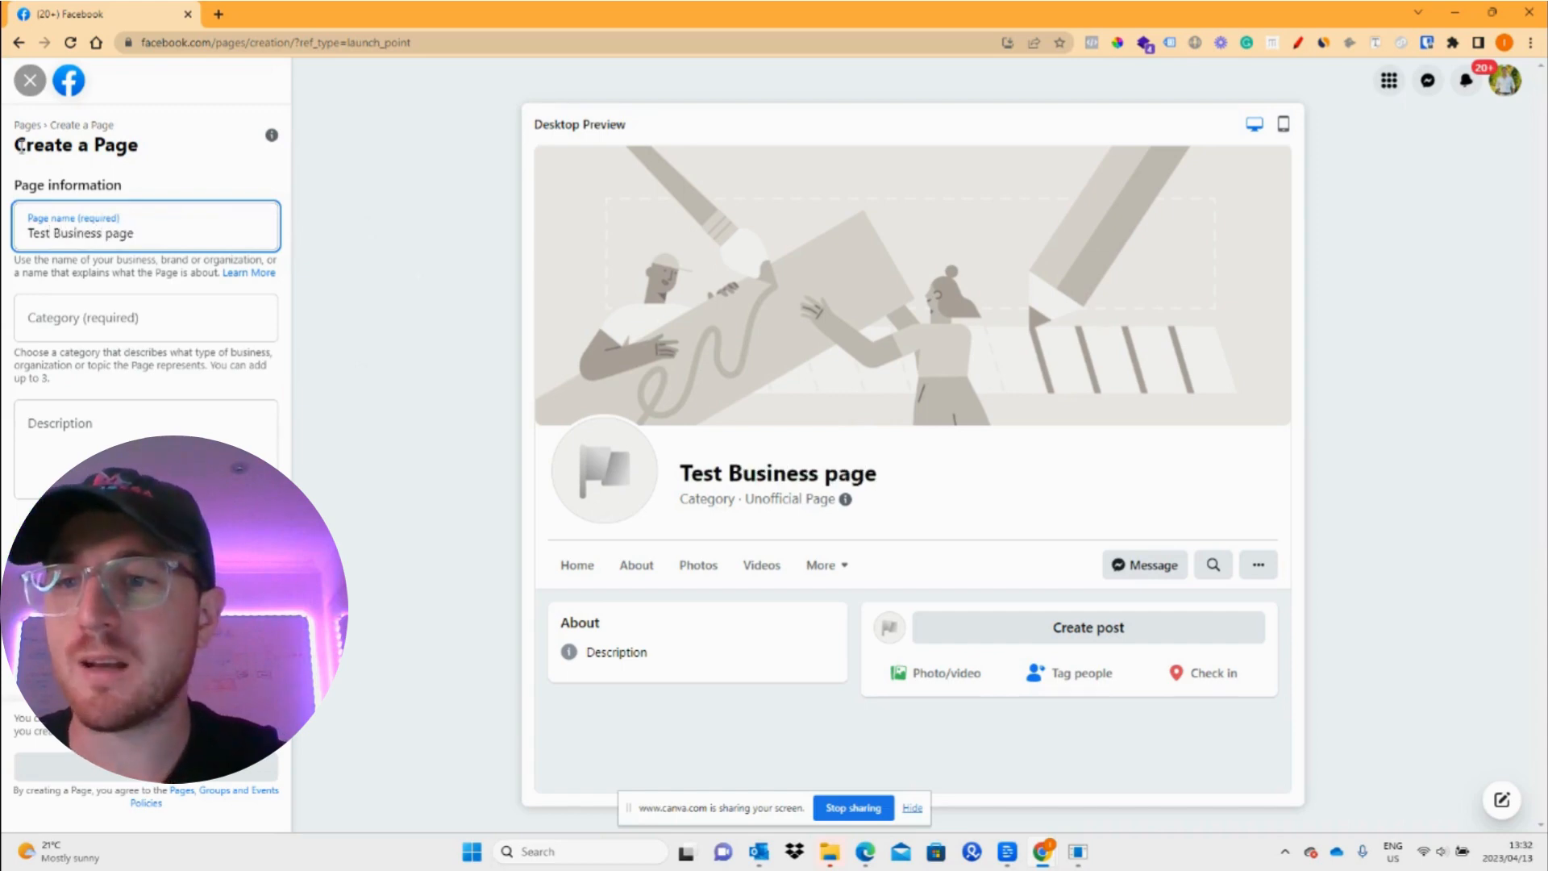
click(113, 233)
key(BackSpace)
text(Page)
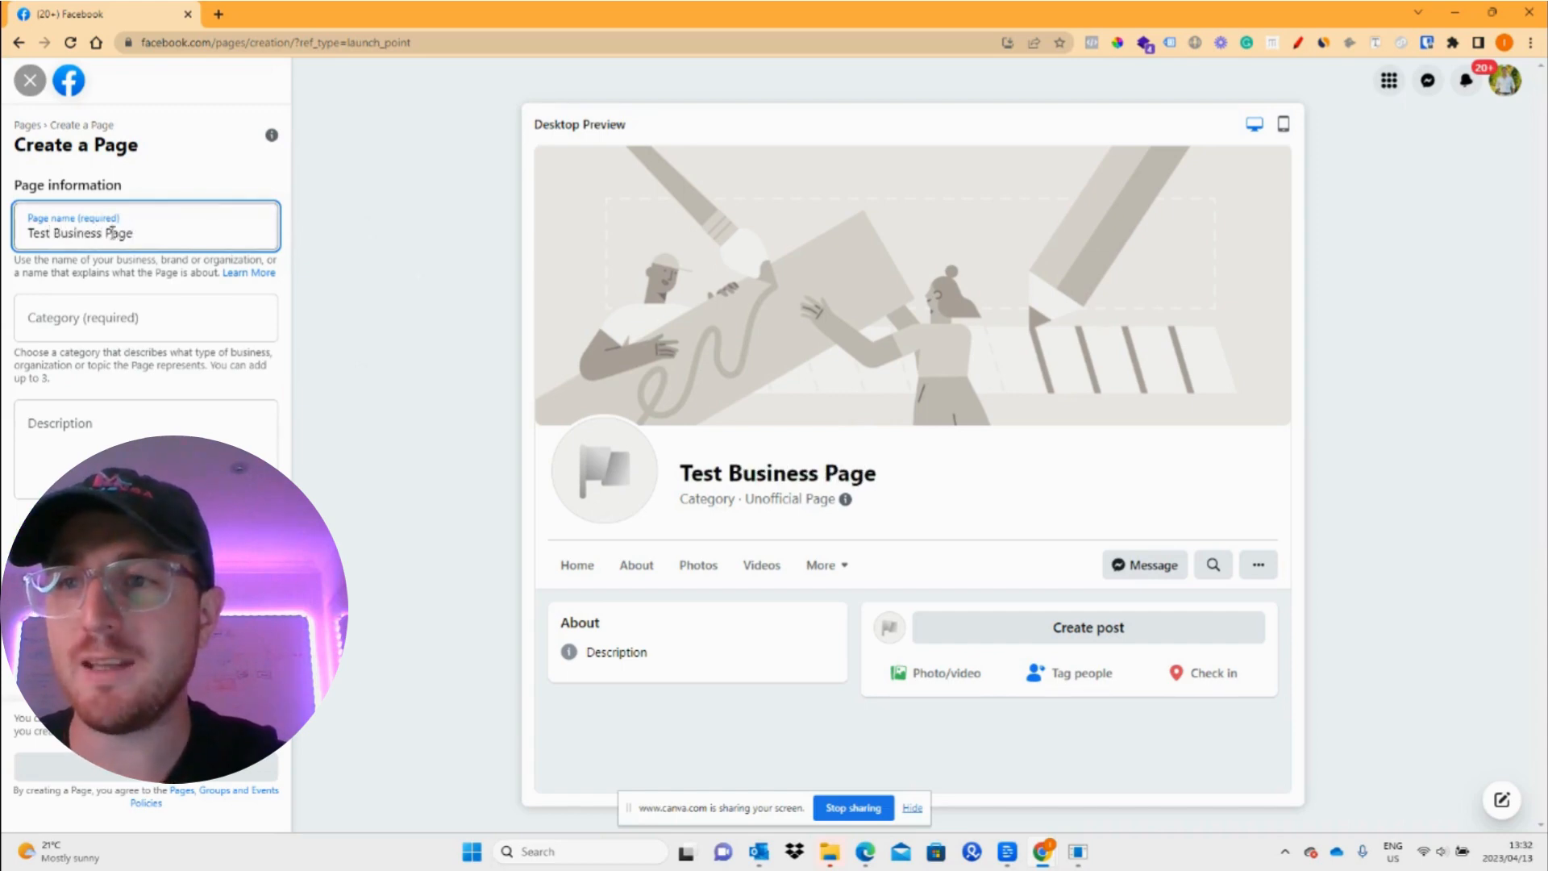
Search the page categories for "plum" and choose Real Estate from the suggestions
click(149, 325)
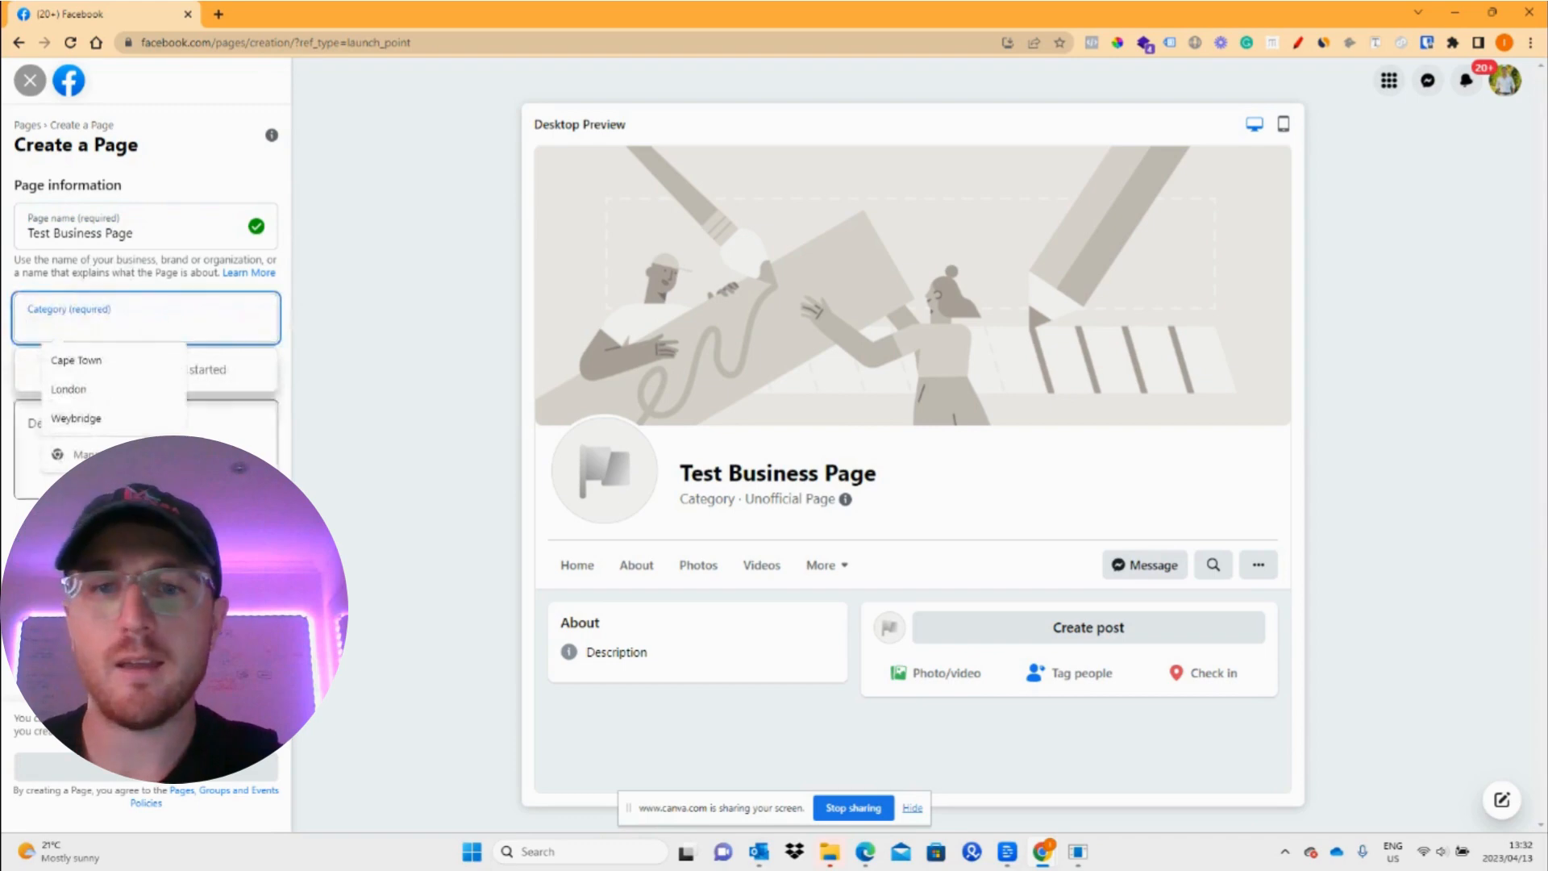
click(95, 234)
click(89, 334)
click(228, 397)
click(87, 327)
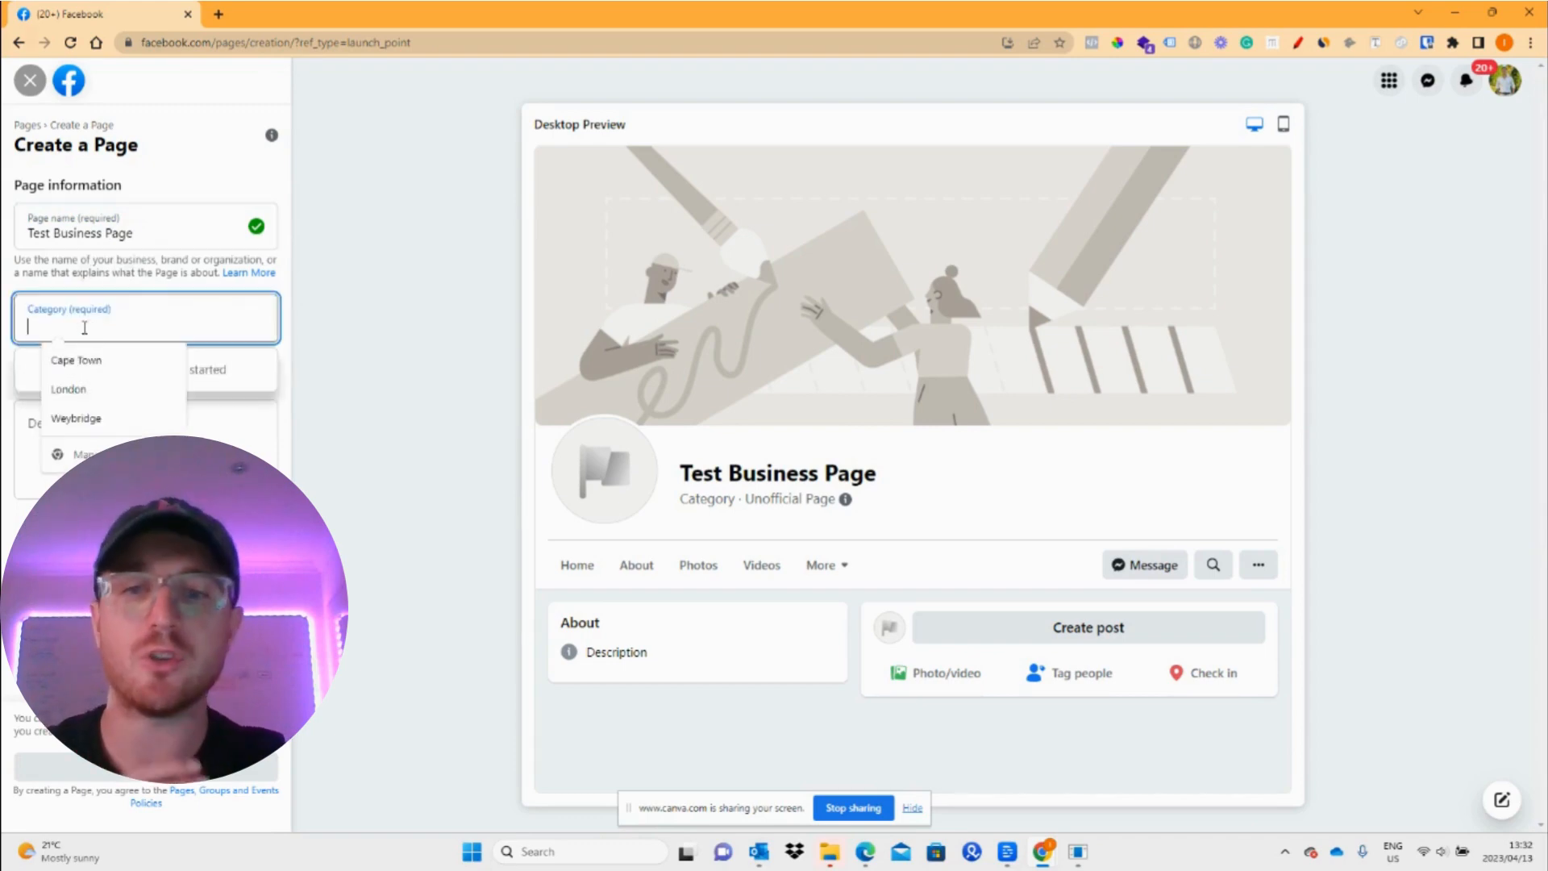
text(plum)
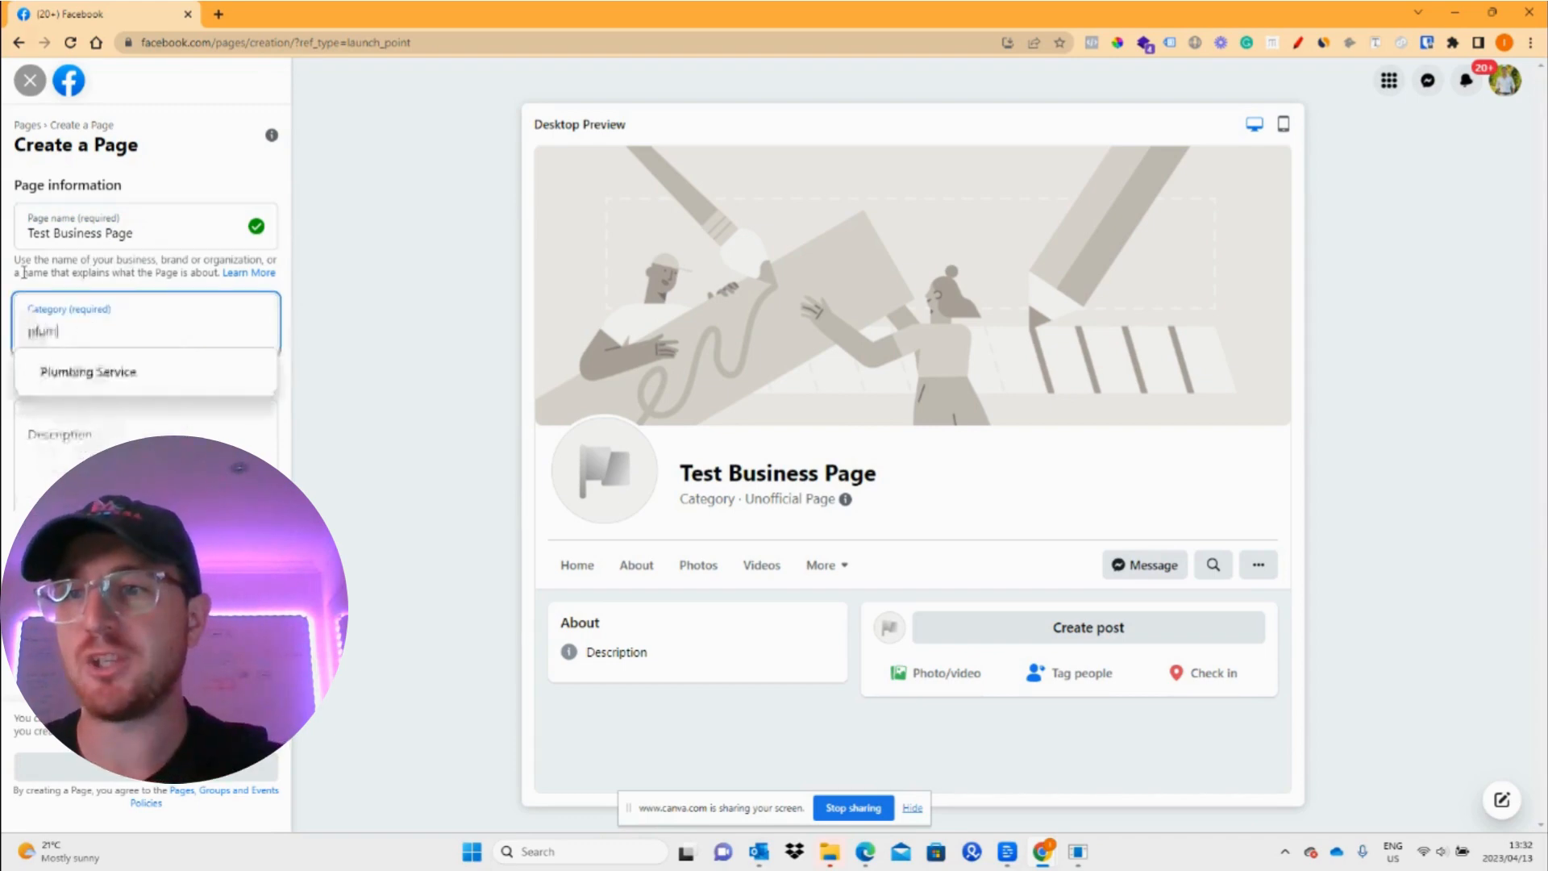
click(89, 476)
click(83, 290)
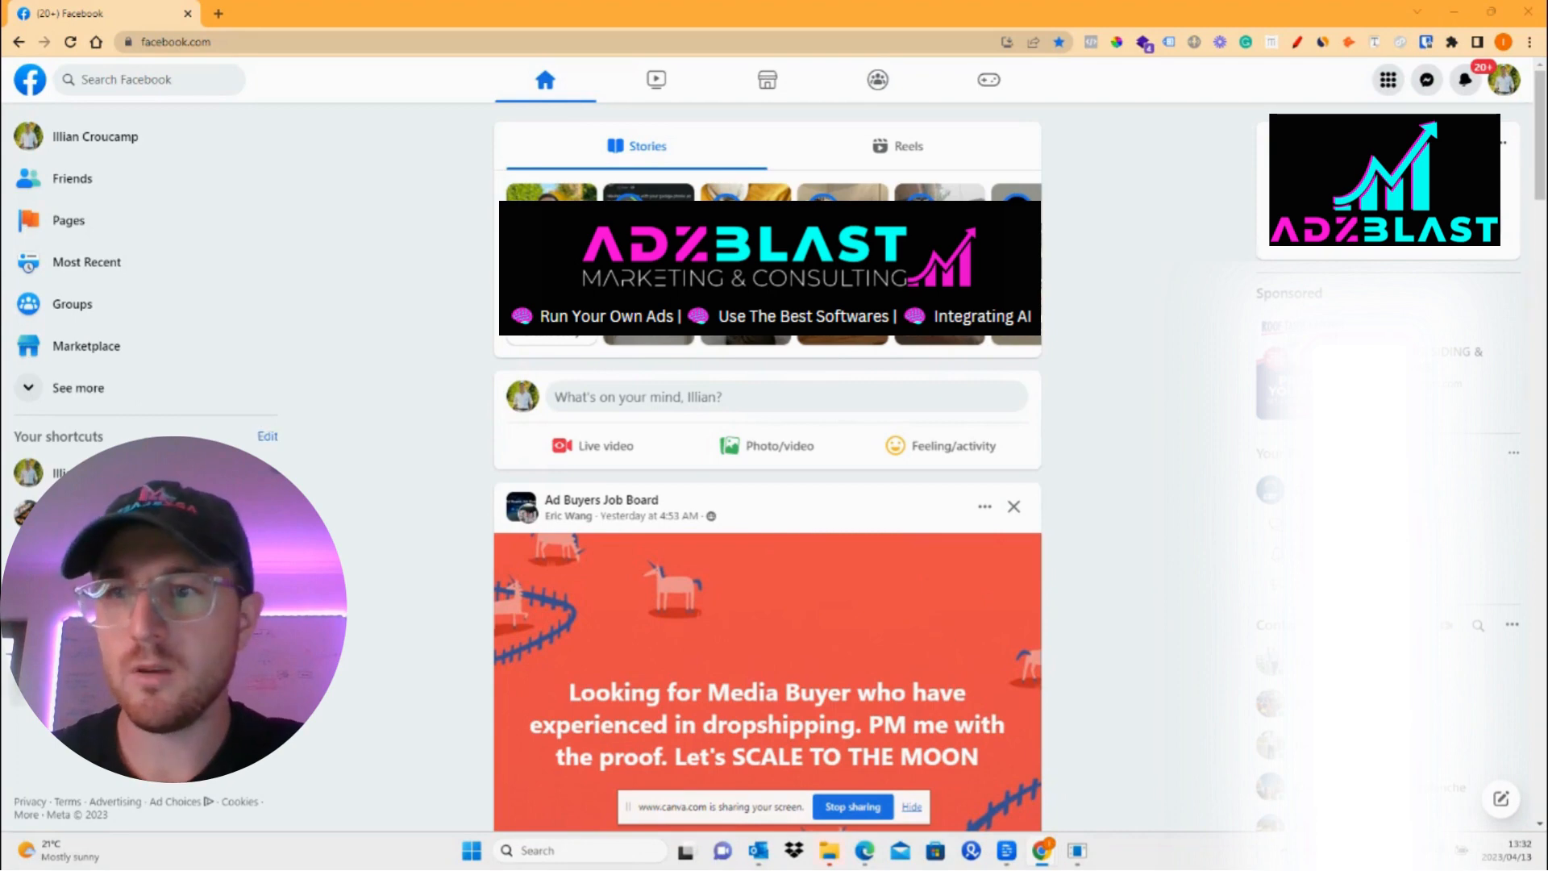
Start a new page from the list of managed pages and enter "Test Business Page" as its name
click(94, 227)
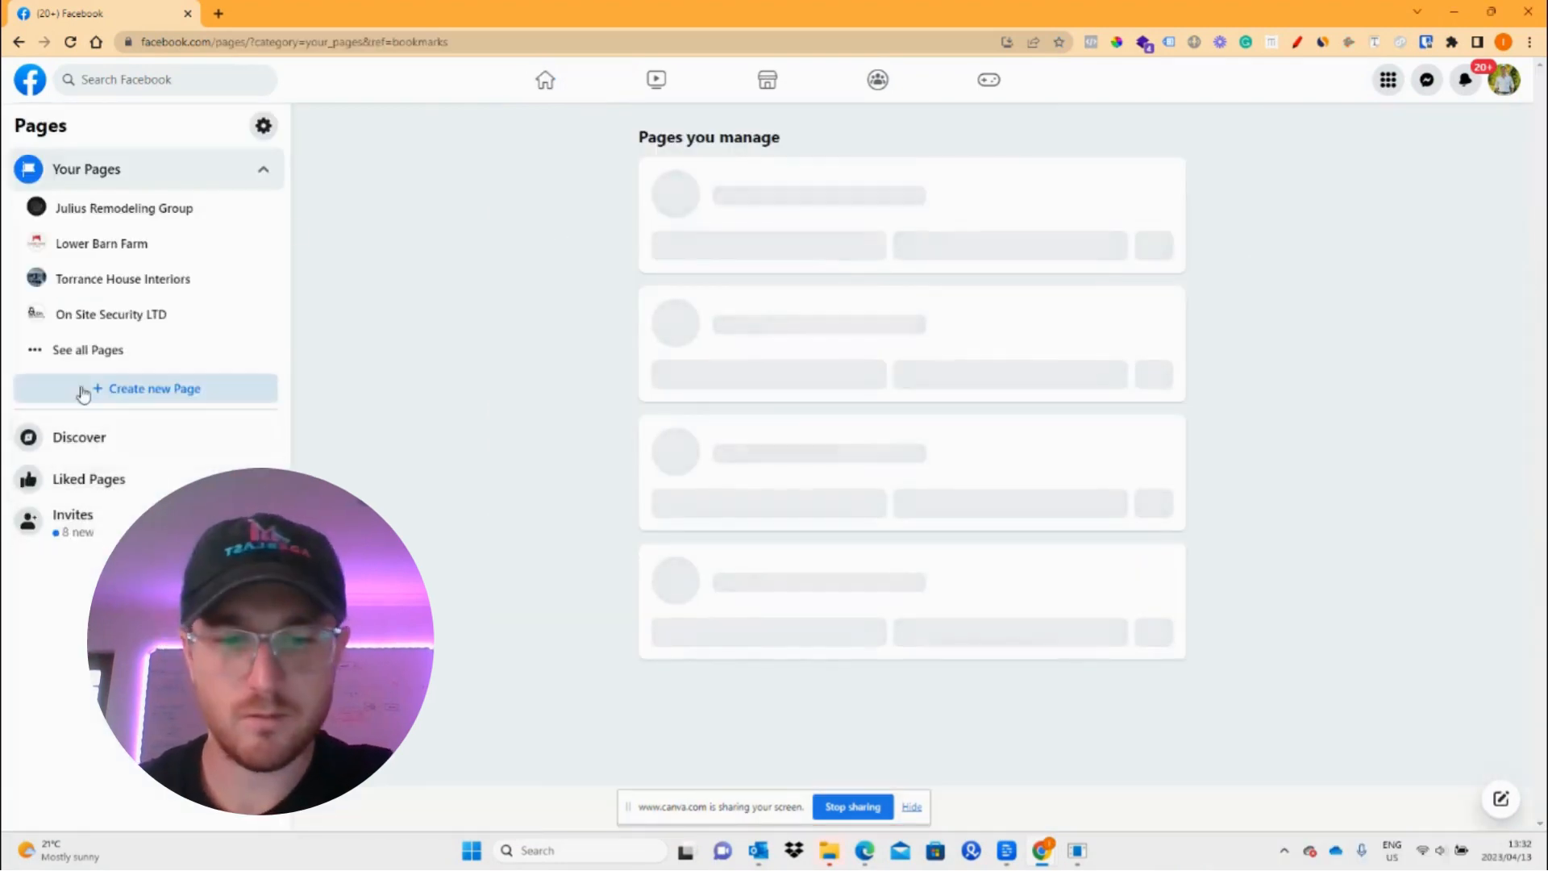
click(130, 397)
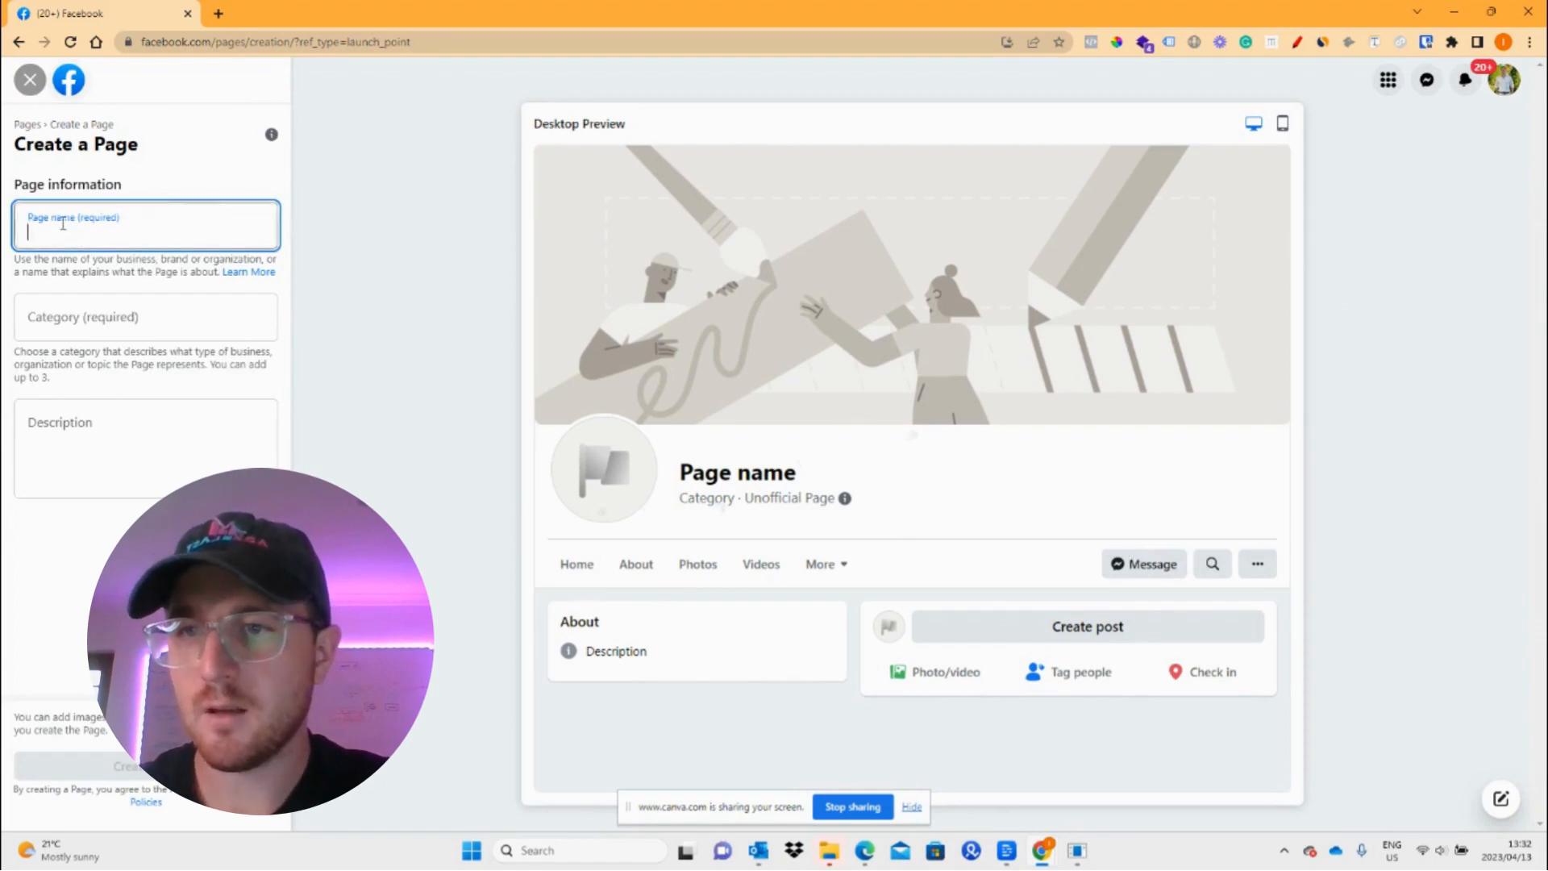
text(Test Business)
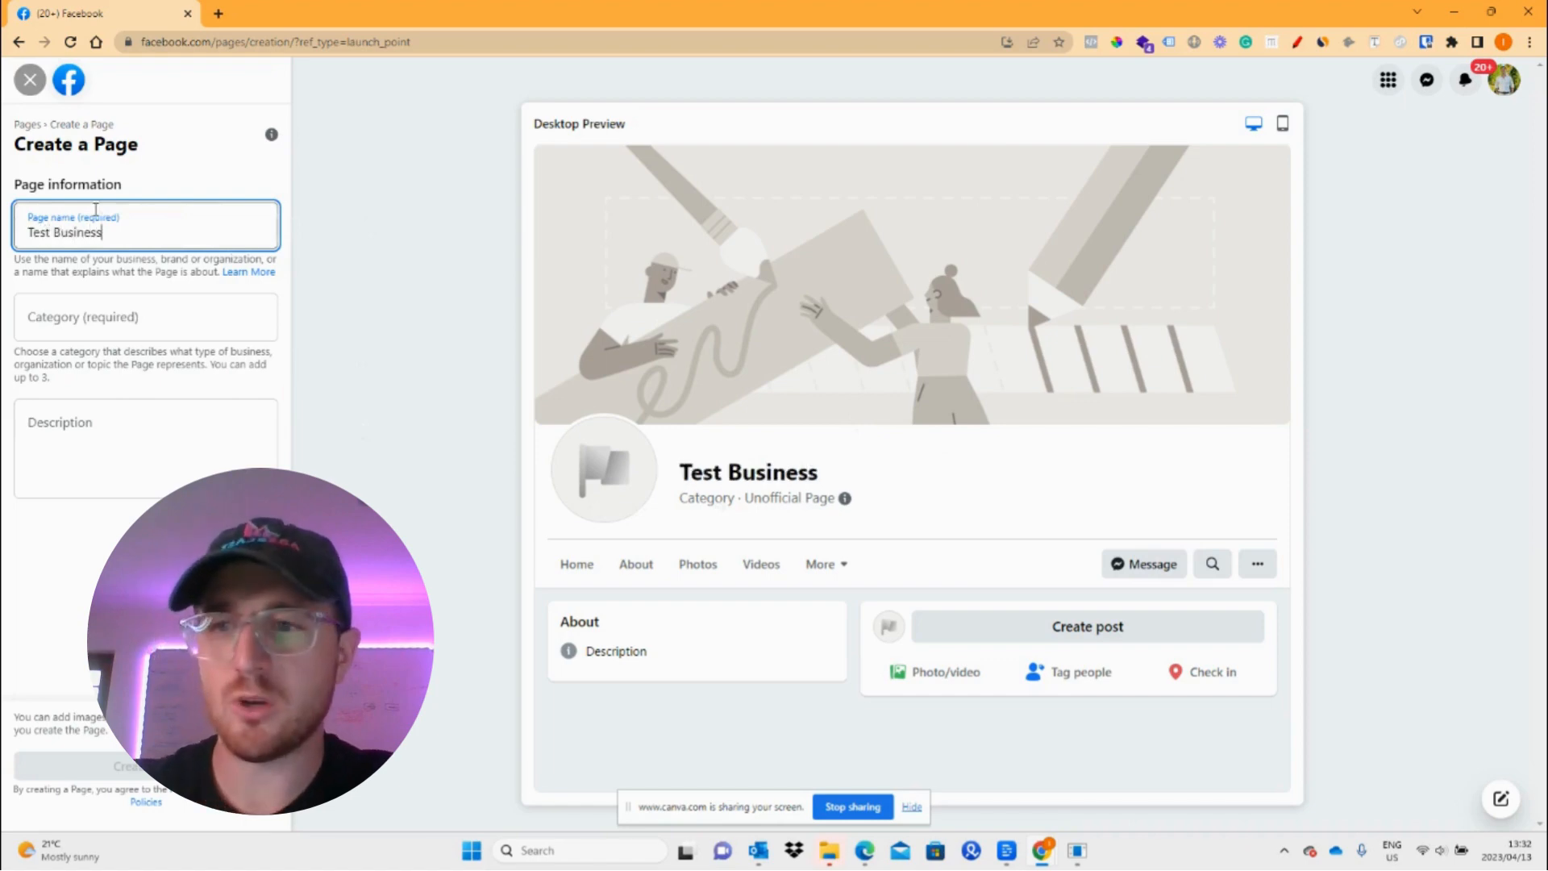
text( page)
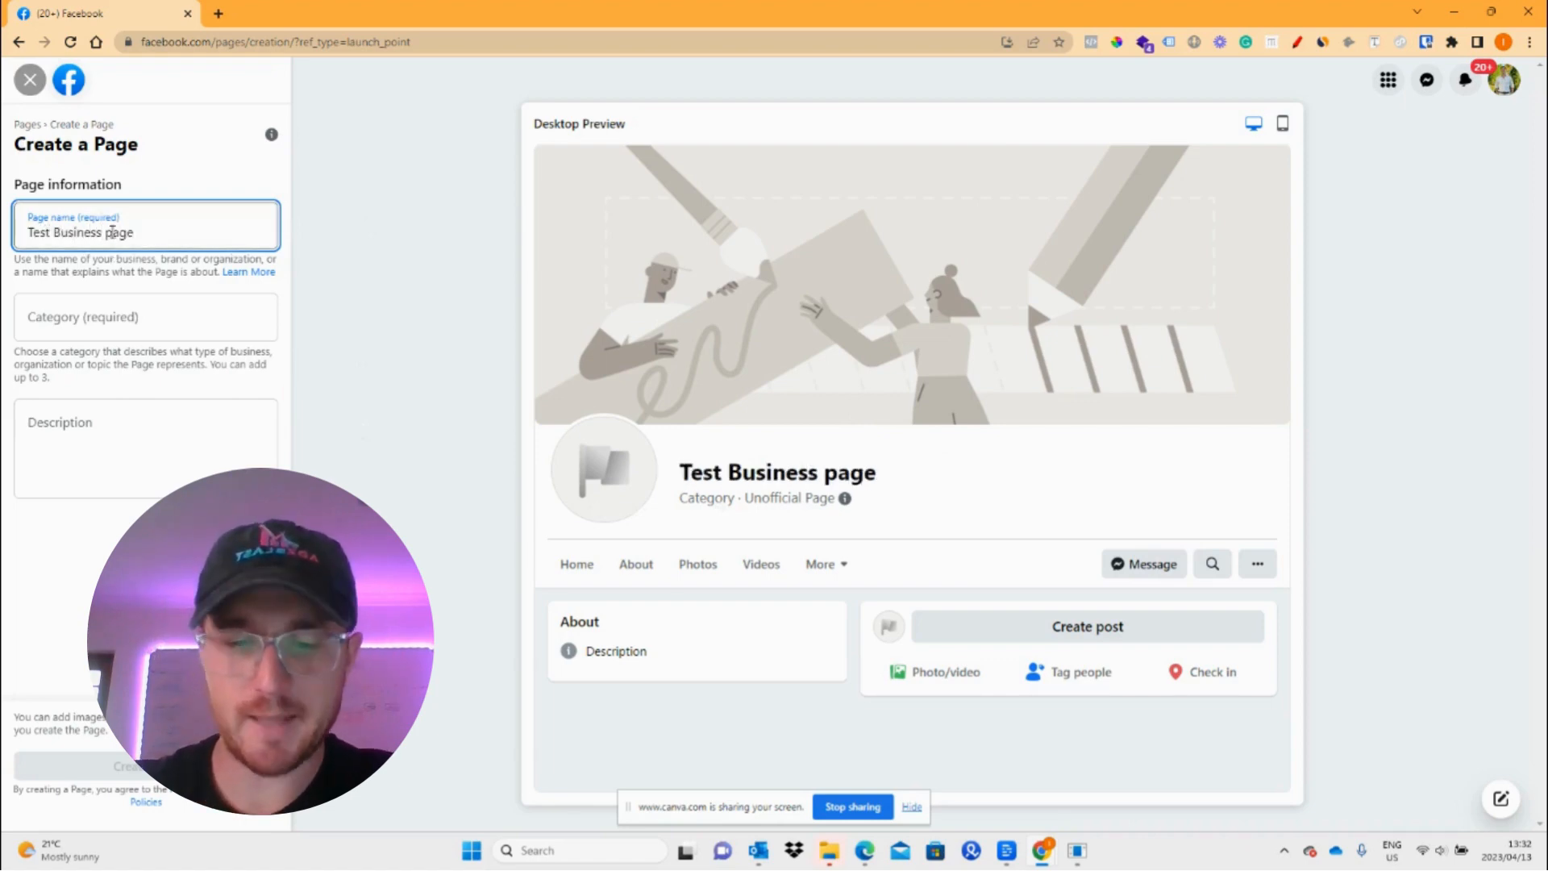
click(112, 232)
key(BackSpace)
text(P)
Search for "plum" as the page category and pick Real Estate from the suggestions
click(148, 321)
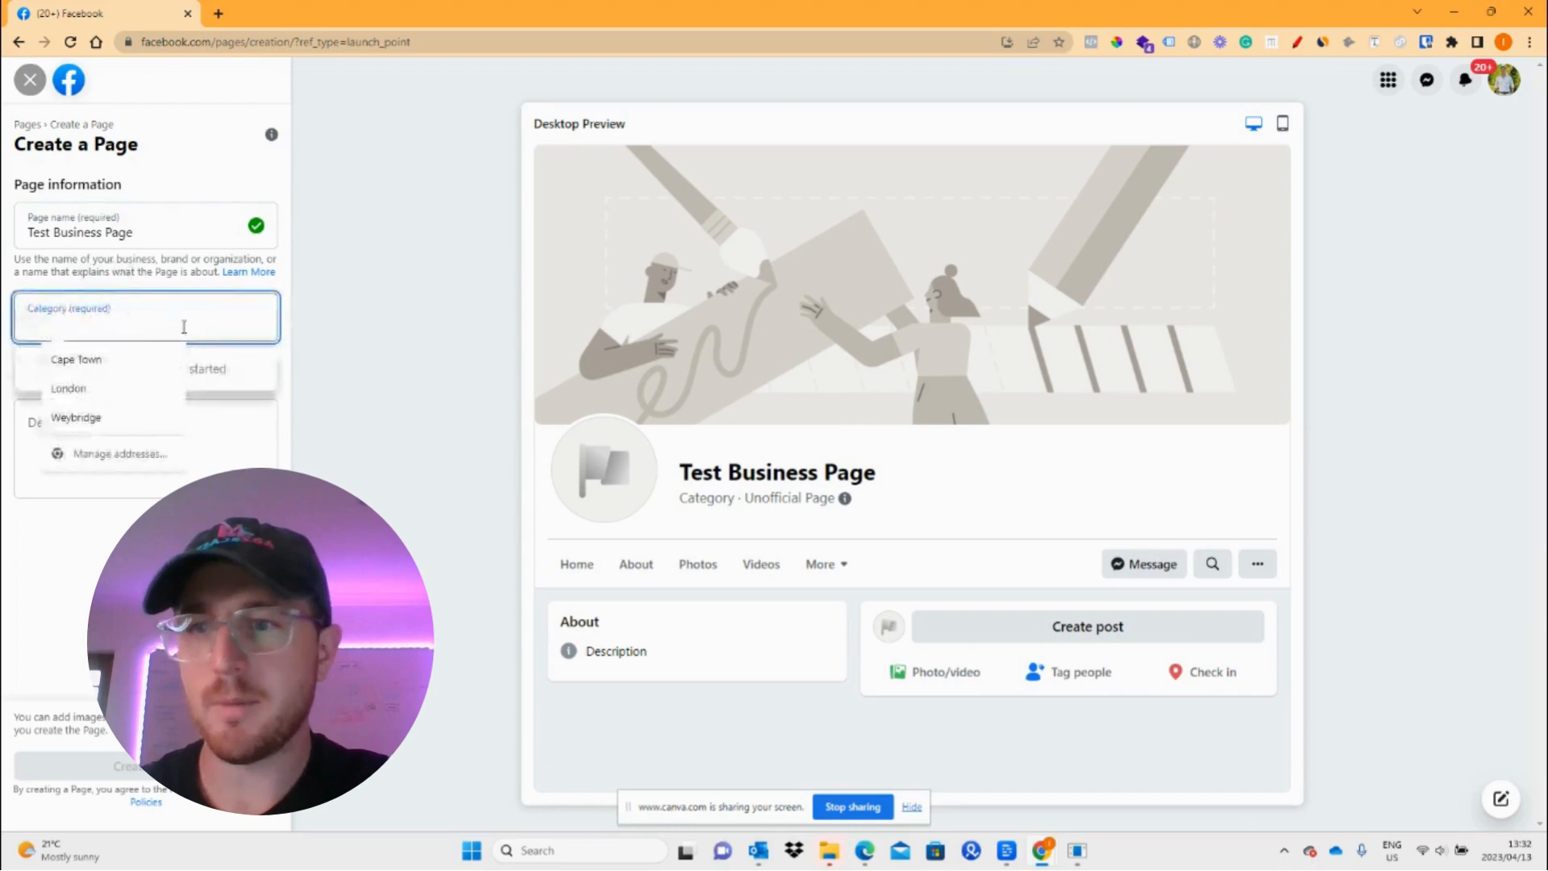
click(113, 233)
click(109, 324)
click(203, 369)
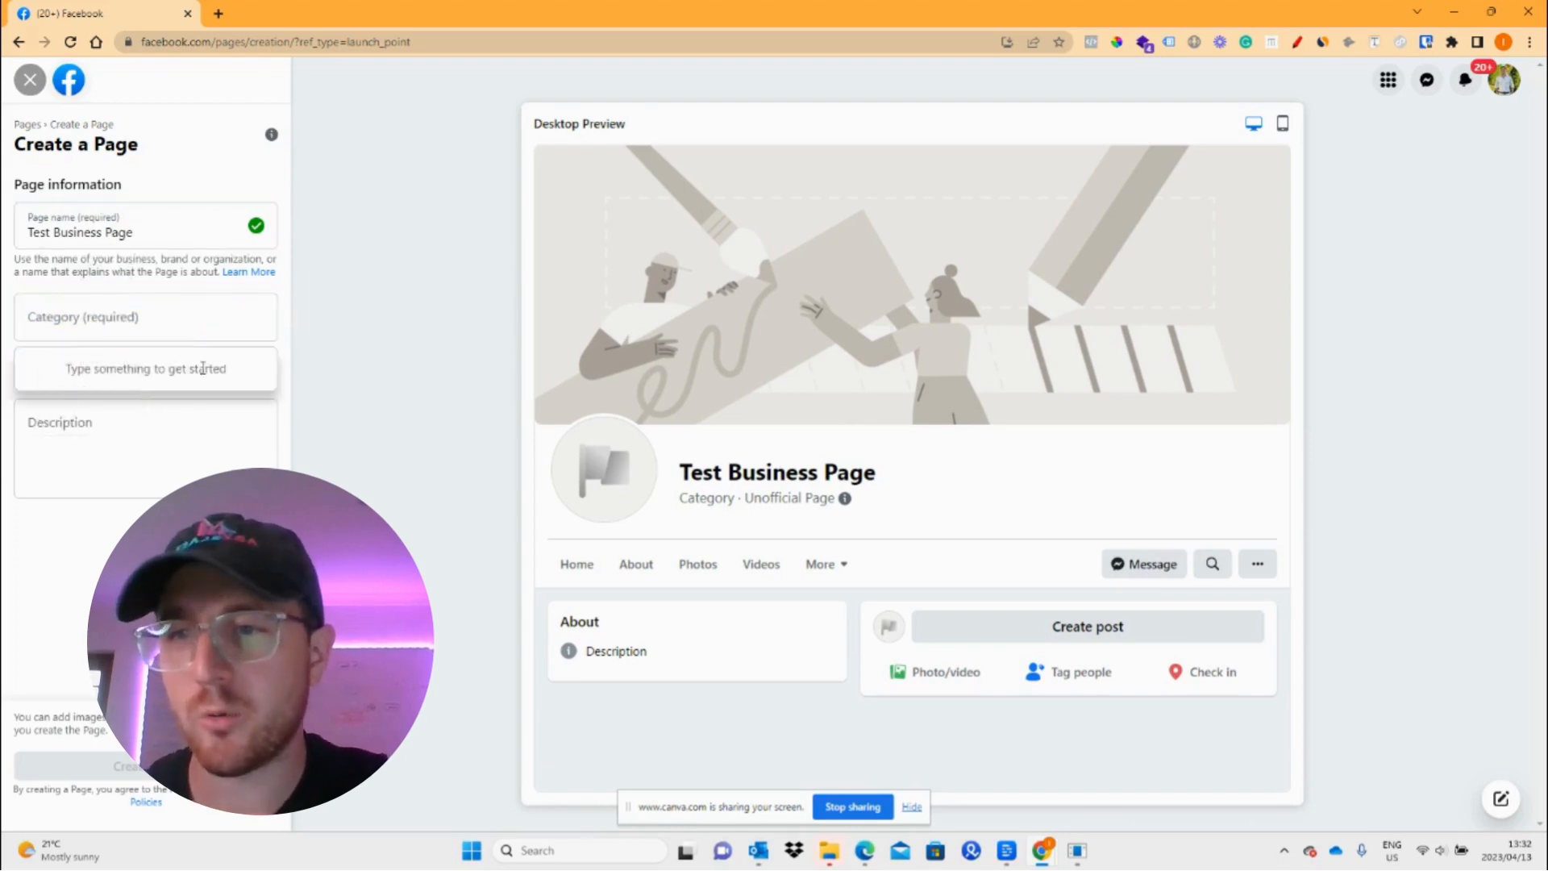
click(87, 328)
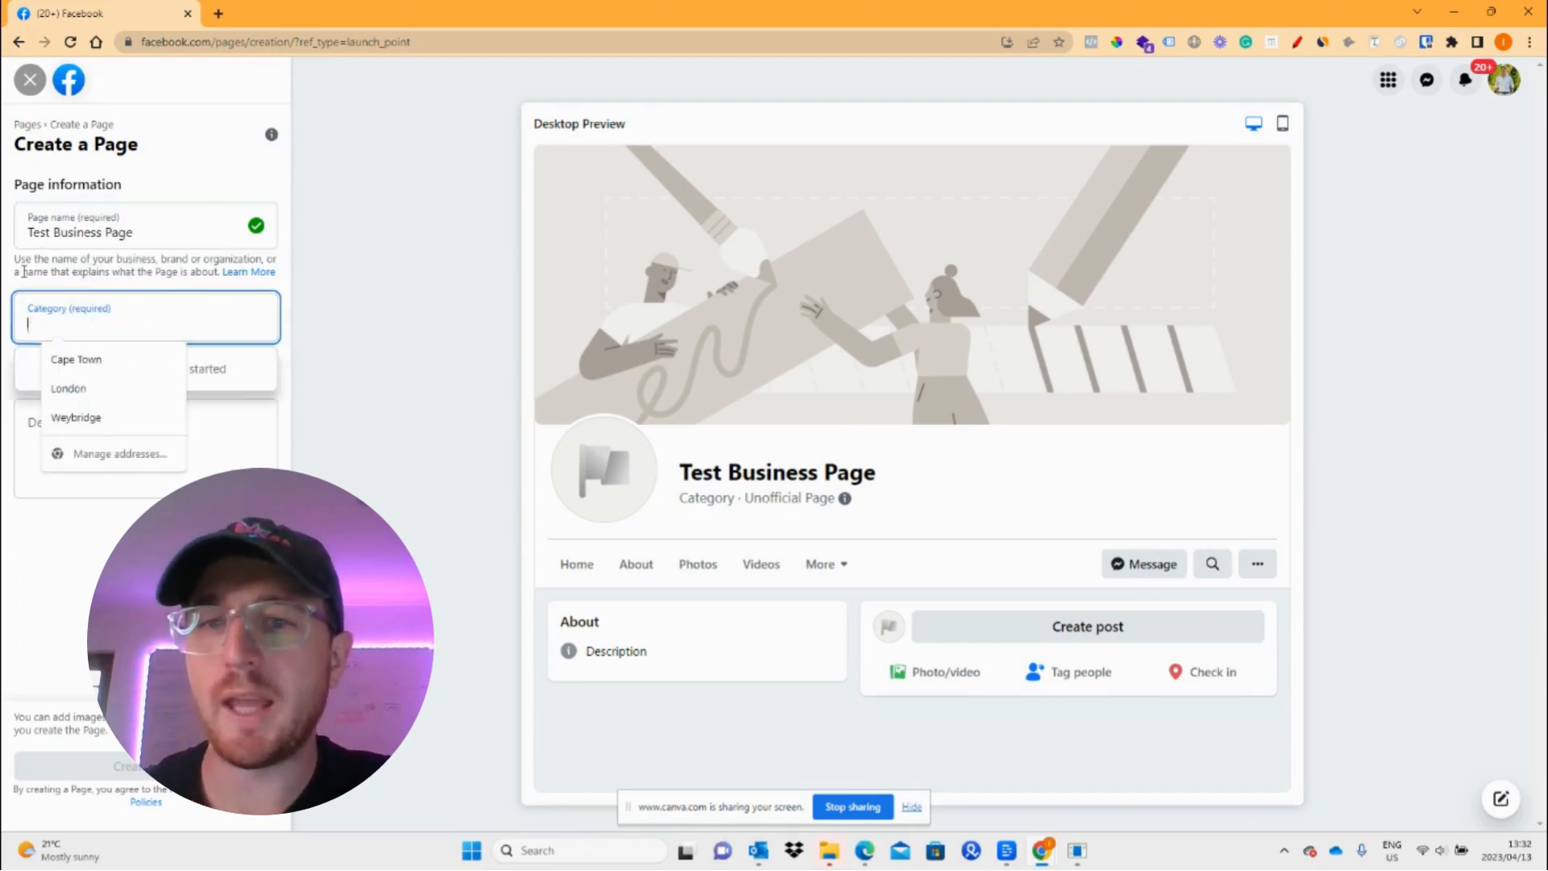
text(plum)
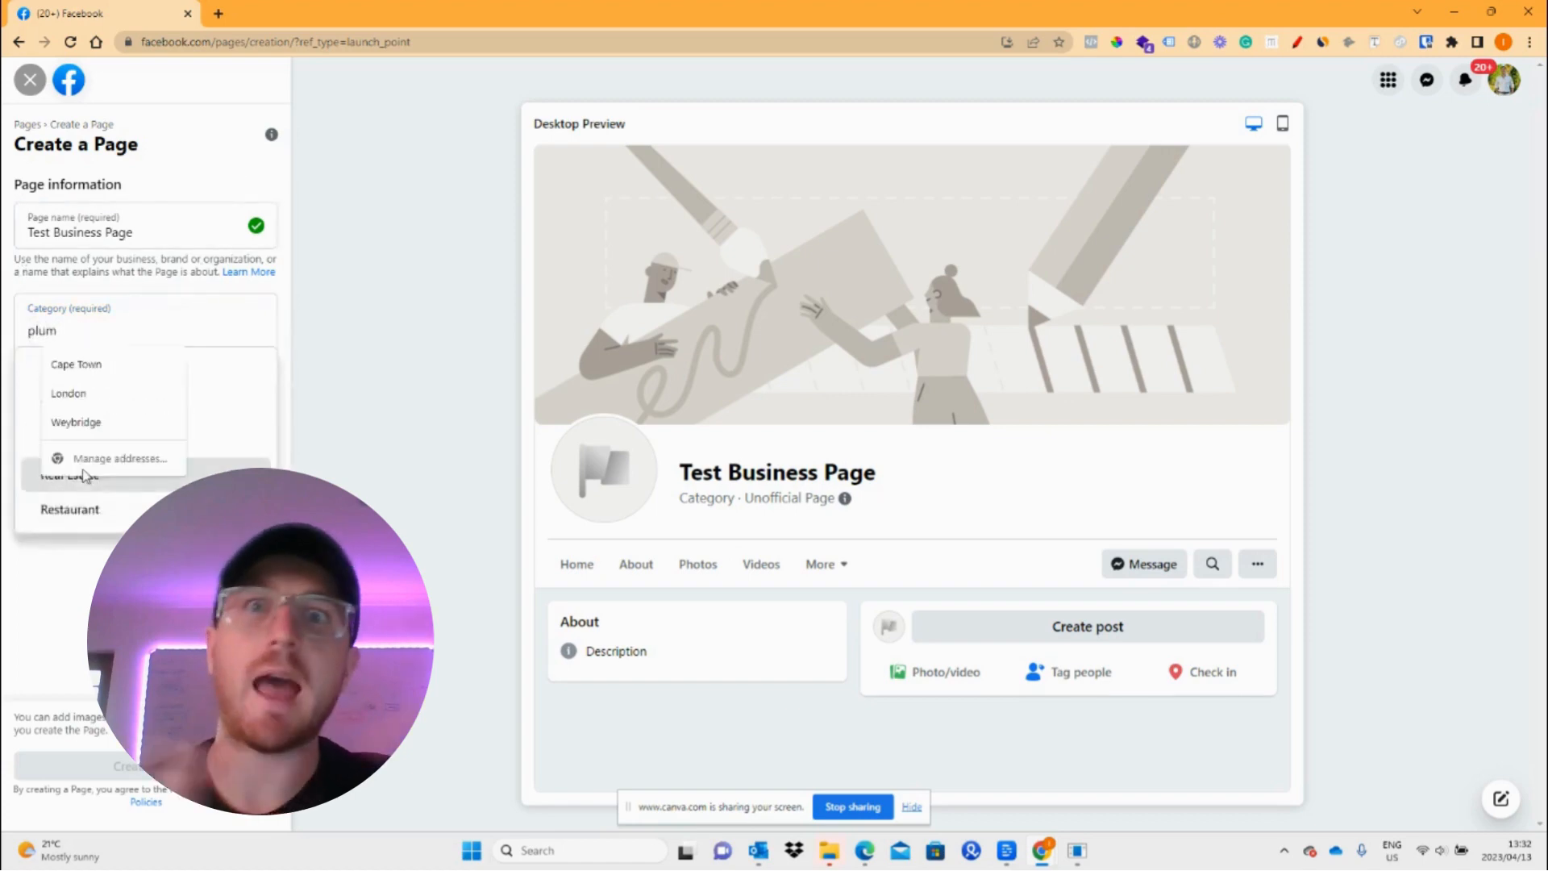
click(84, 474)
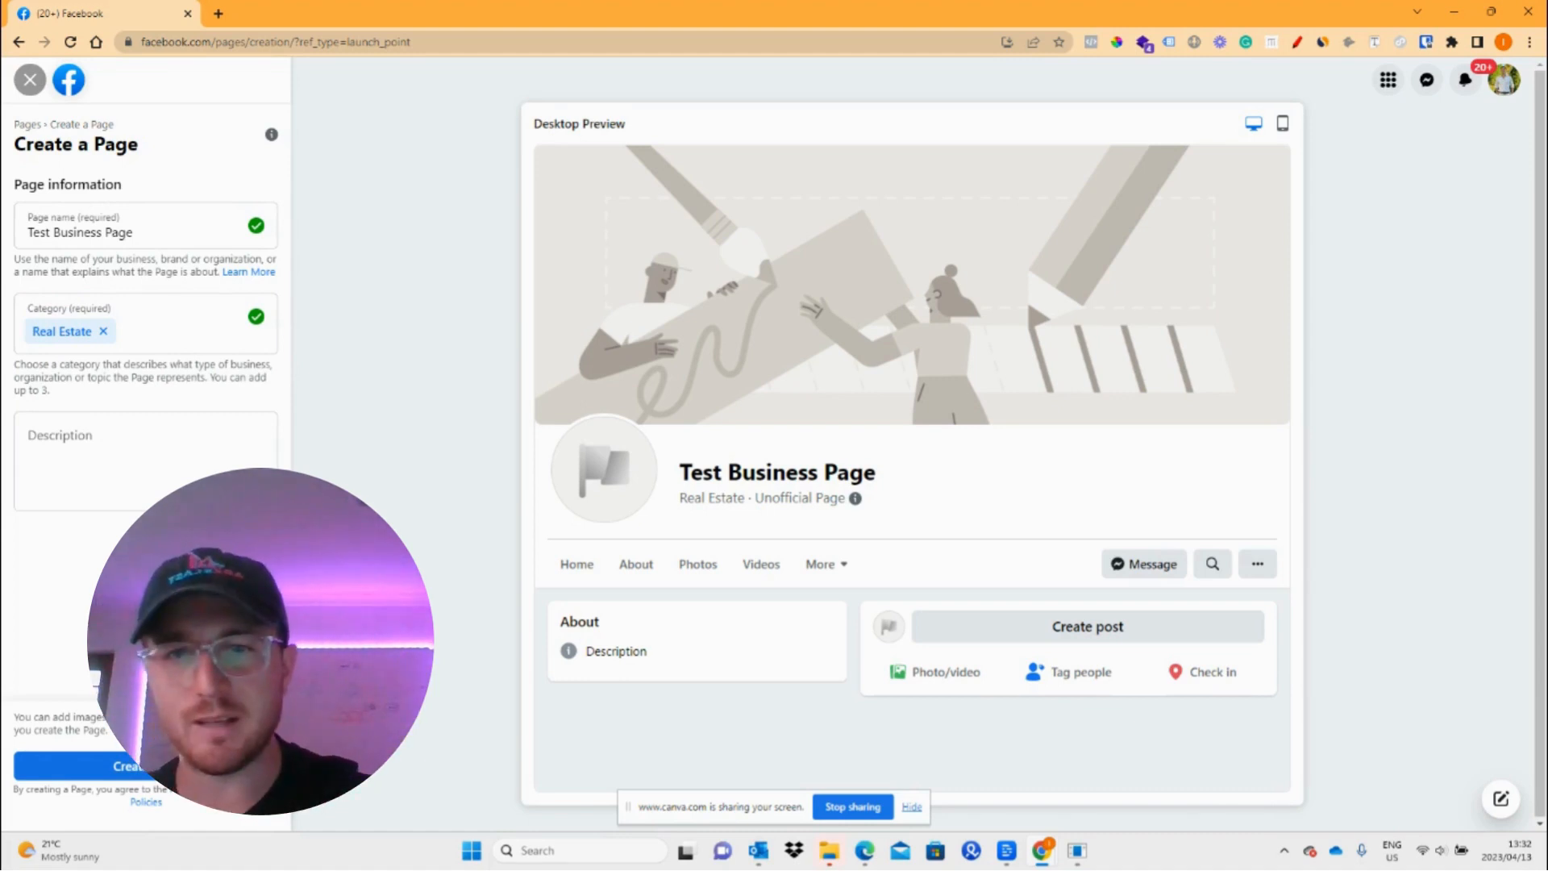
Search for "real" and add Real Estate Agent as the page's second category
click(131, 331)
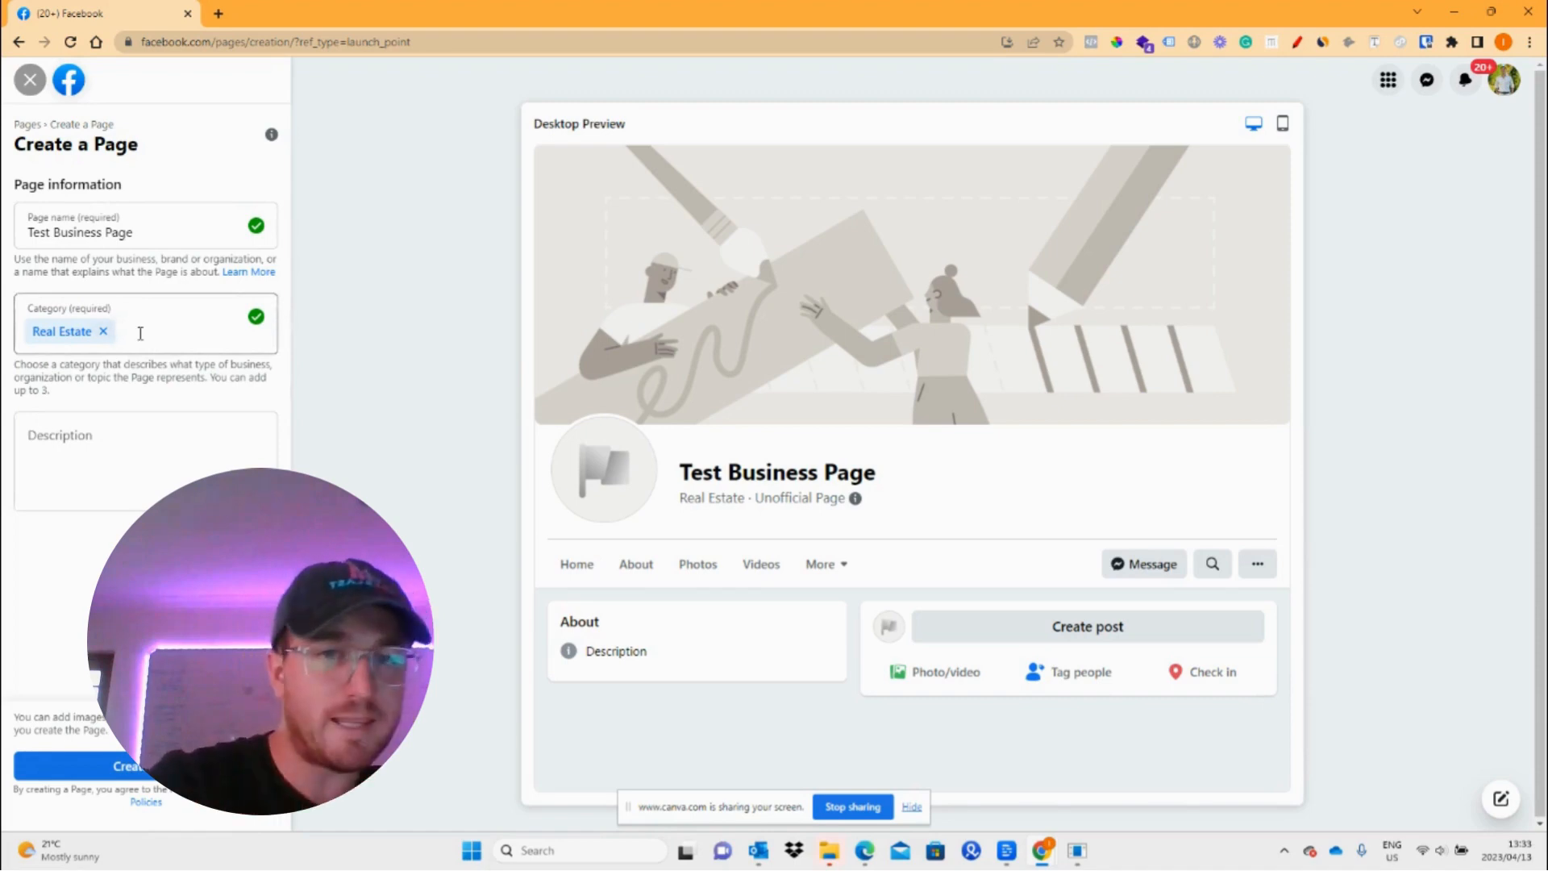
click(138, 347)
click(137, 335)
text(reals)
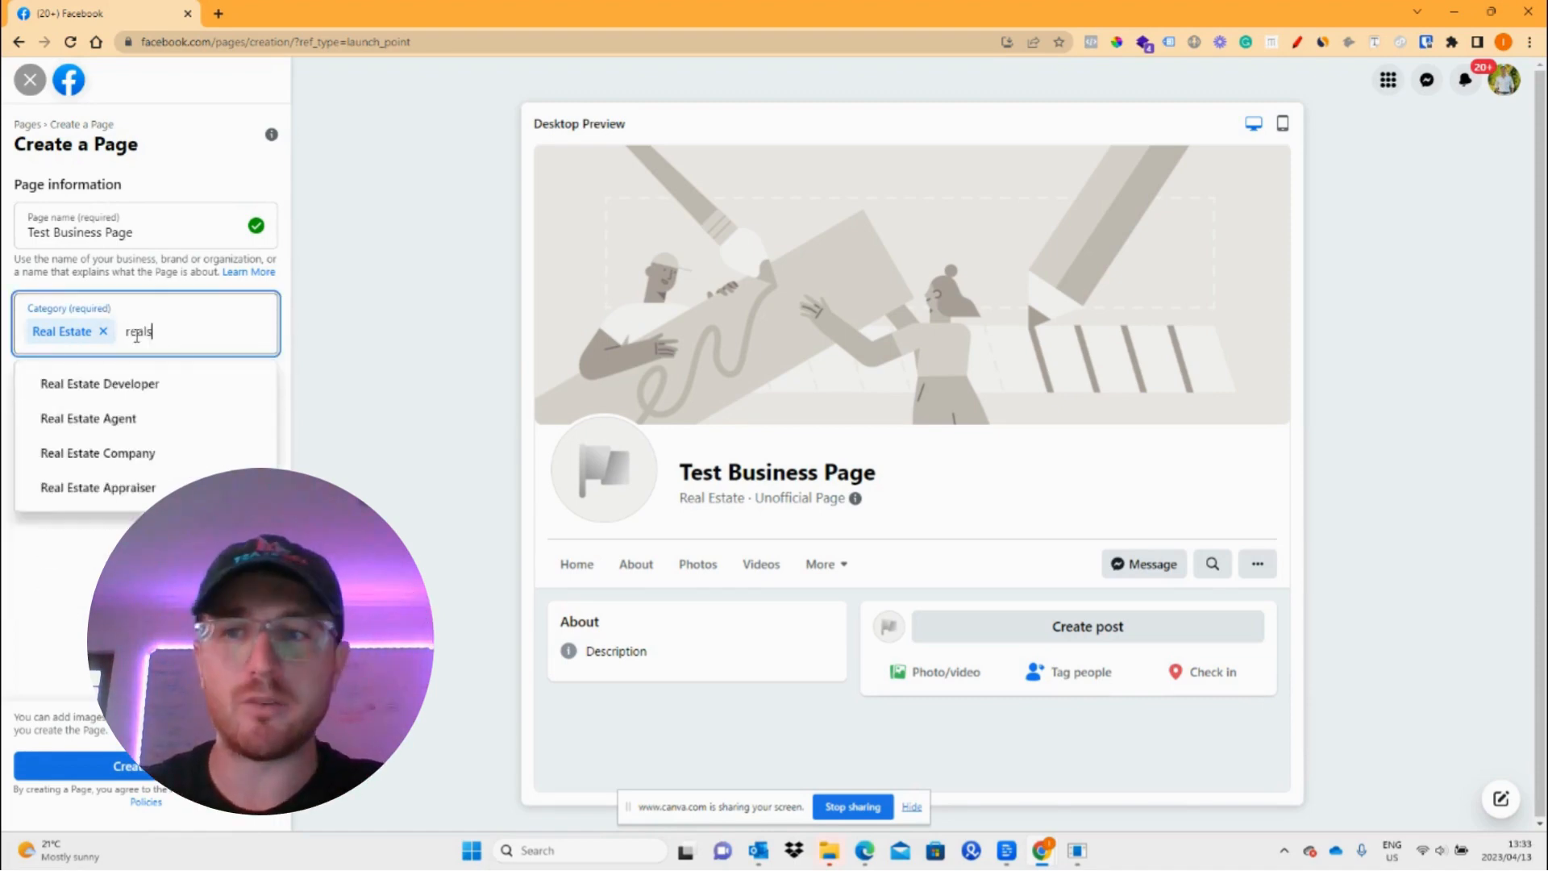
key(BackSpace)
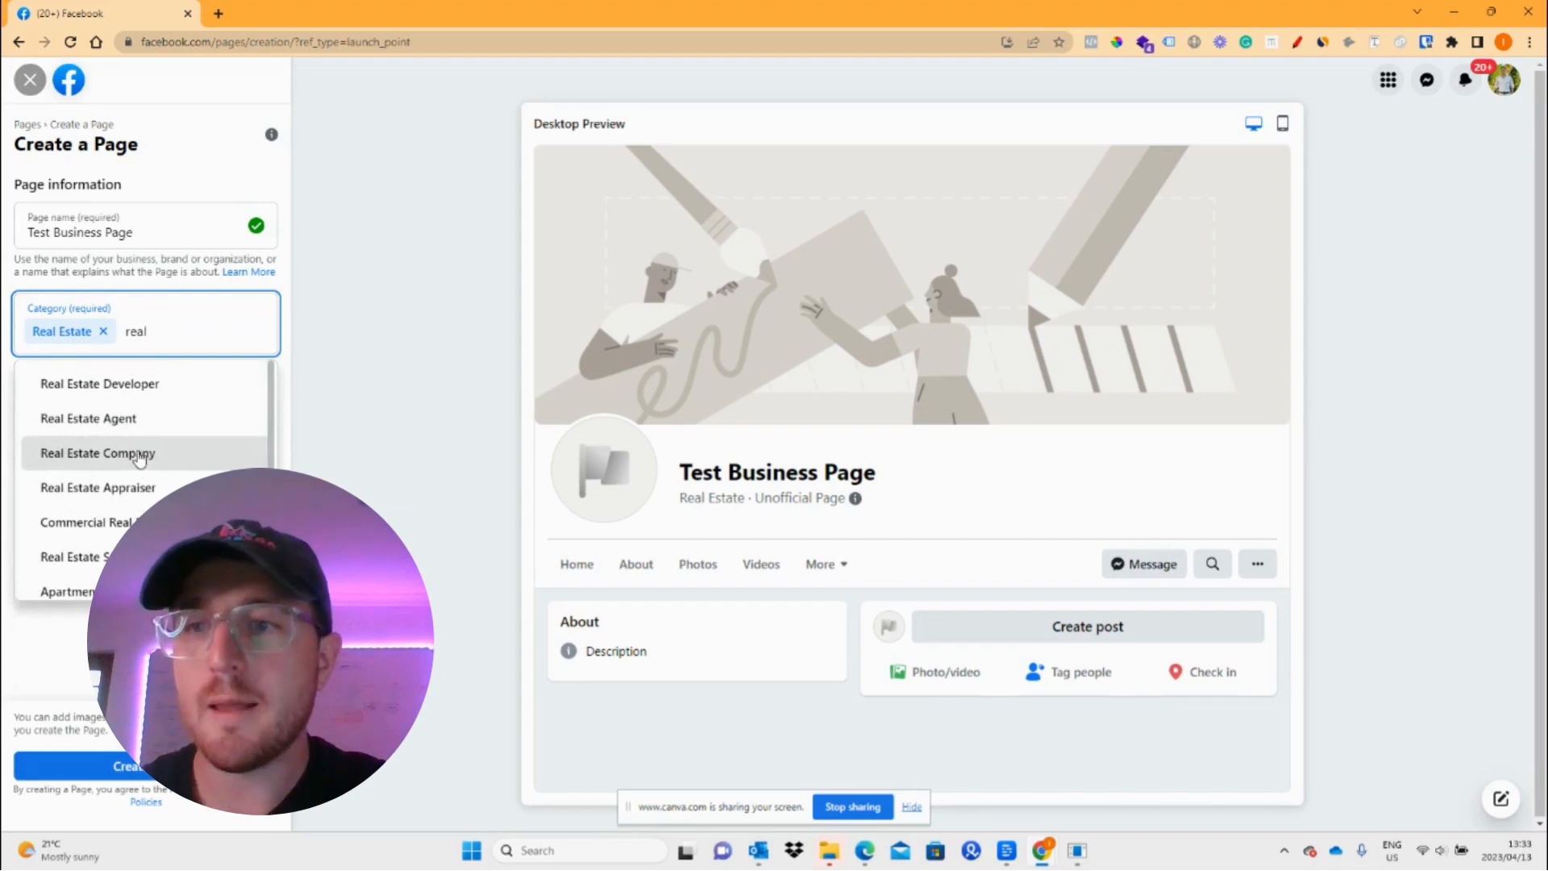
click(51, 419)
click(53, 485)
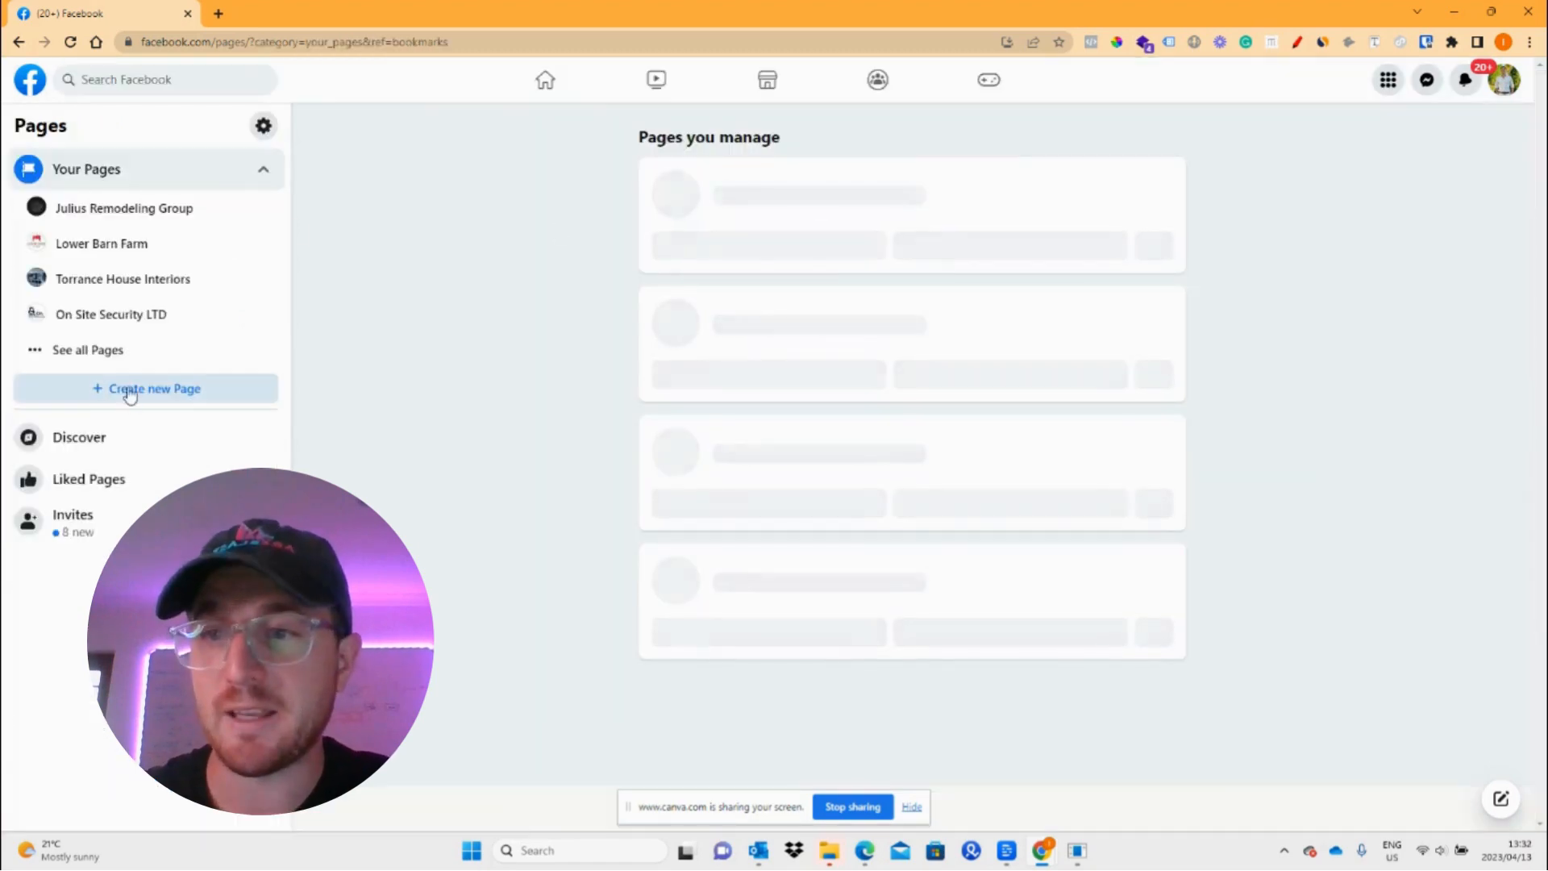
Start creating a new page and set its name to "Test Business Page"
click(131, 395)
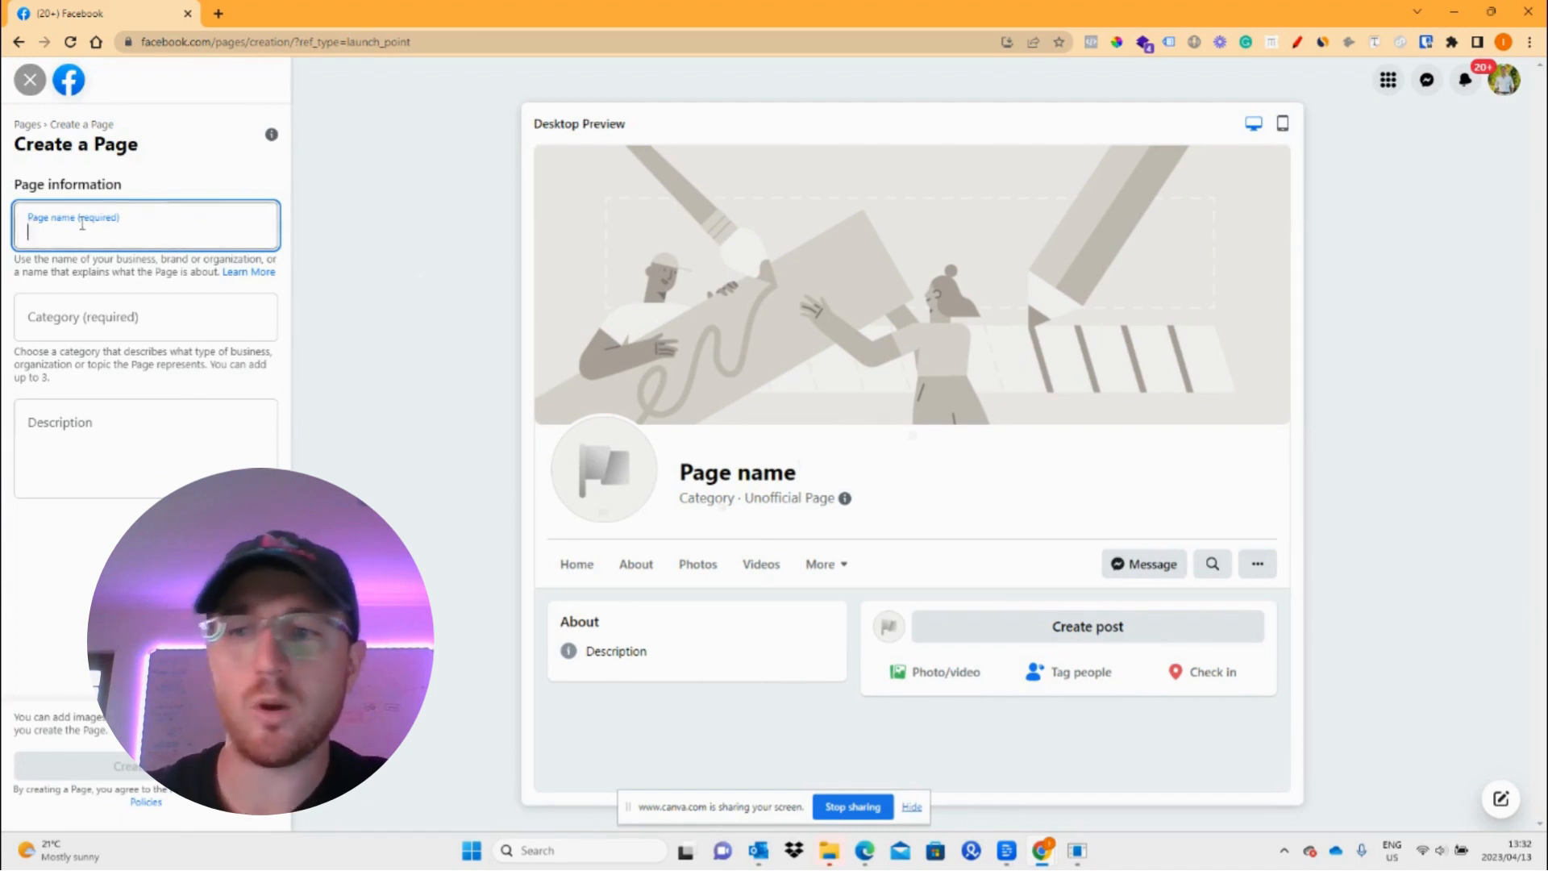
text(Test Business page)
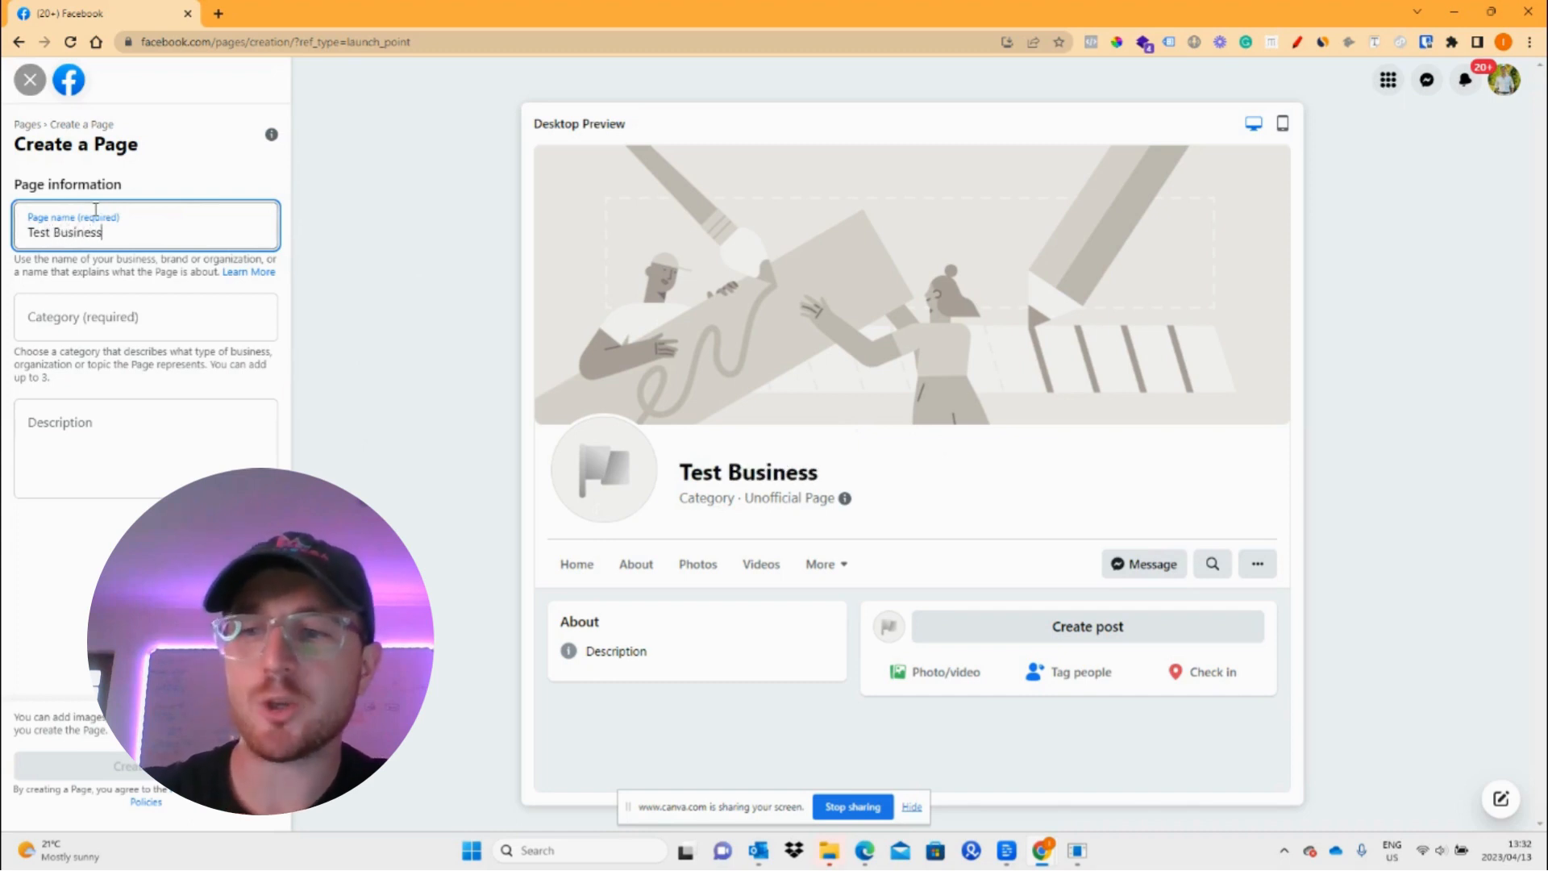
click(113, 234)
key(BackSpace)
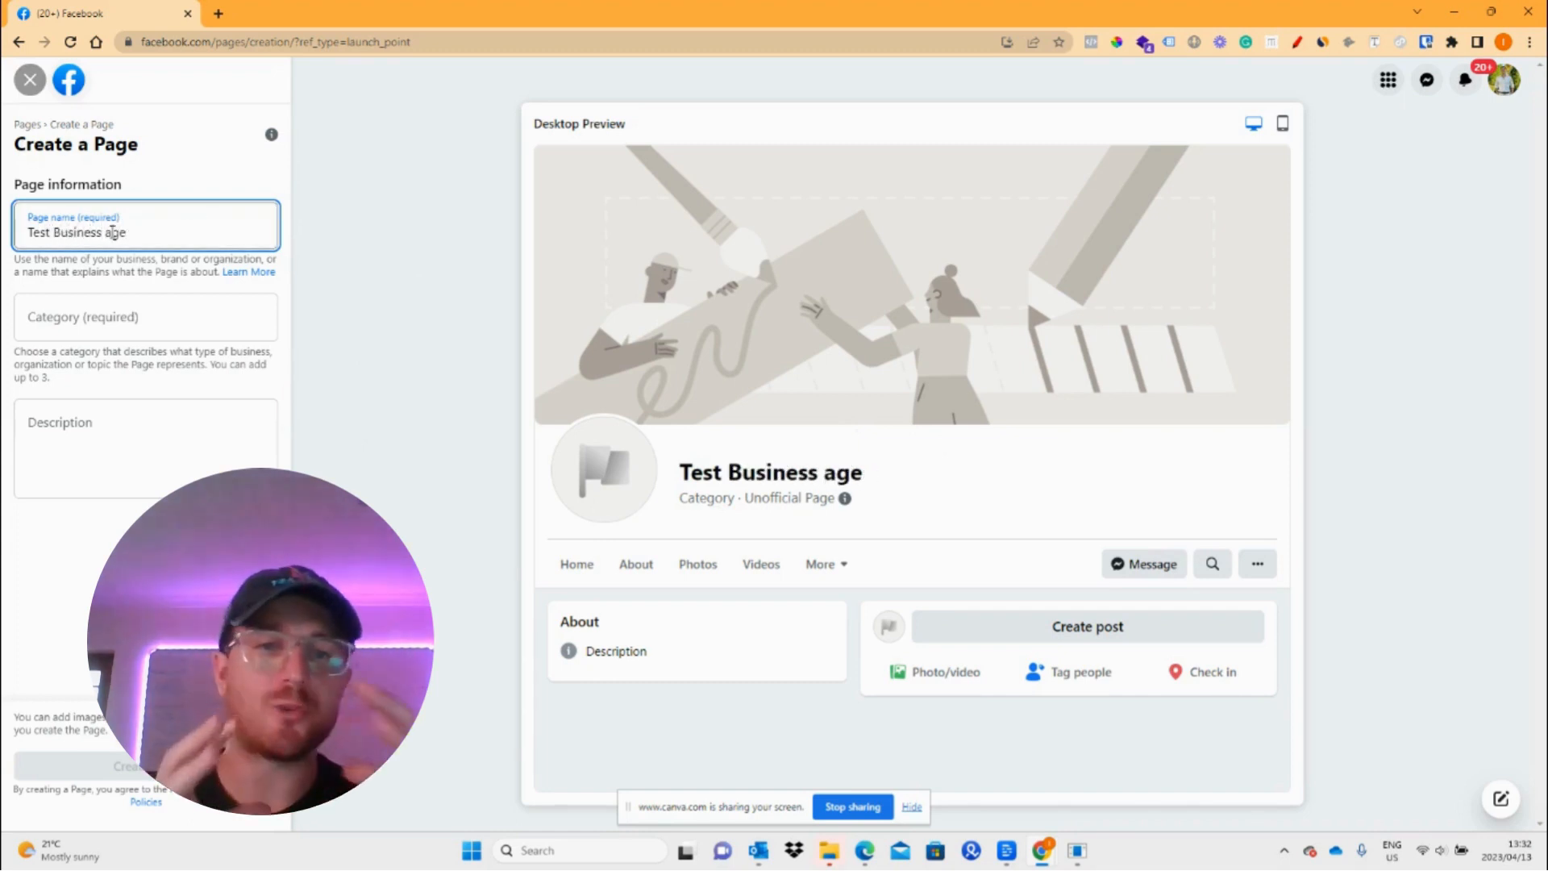
text(P)
Set the page category to Real Estate, chosen from the suggestions for "plum"
click(148, 321)
click(111, 233)
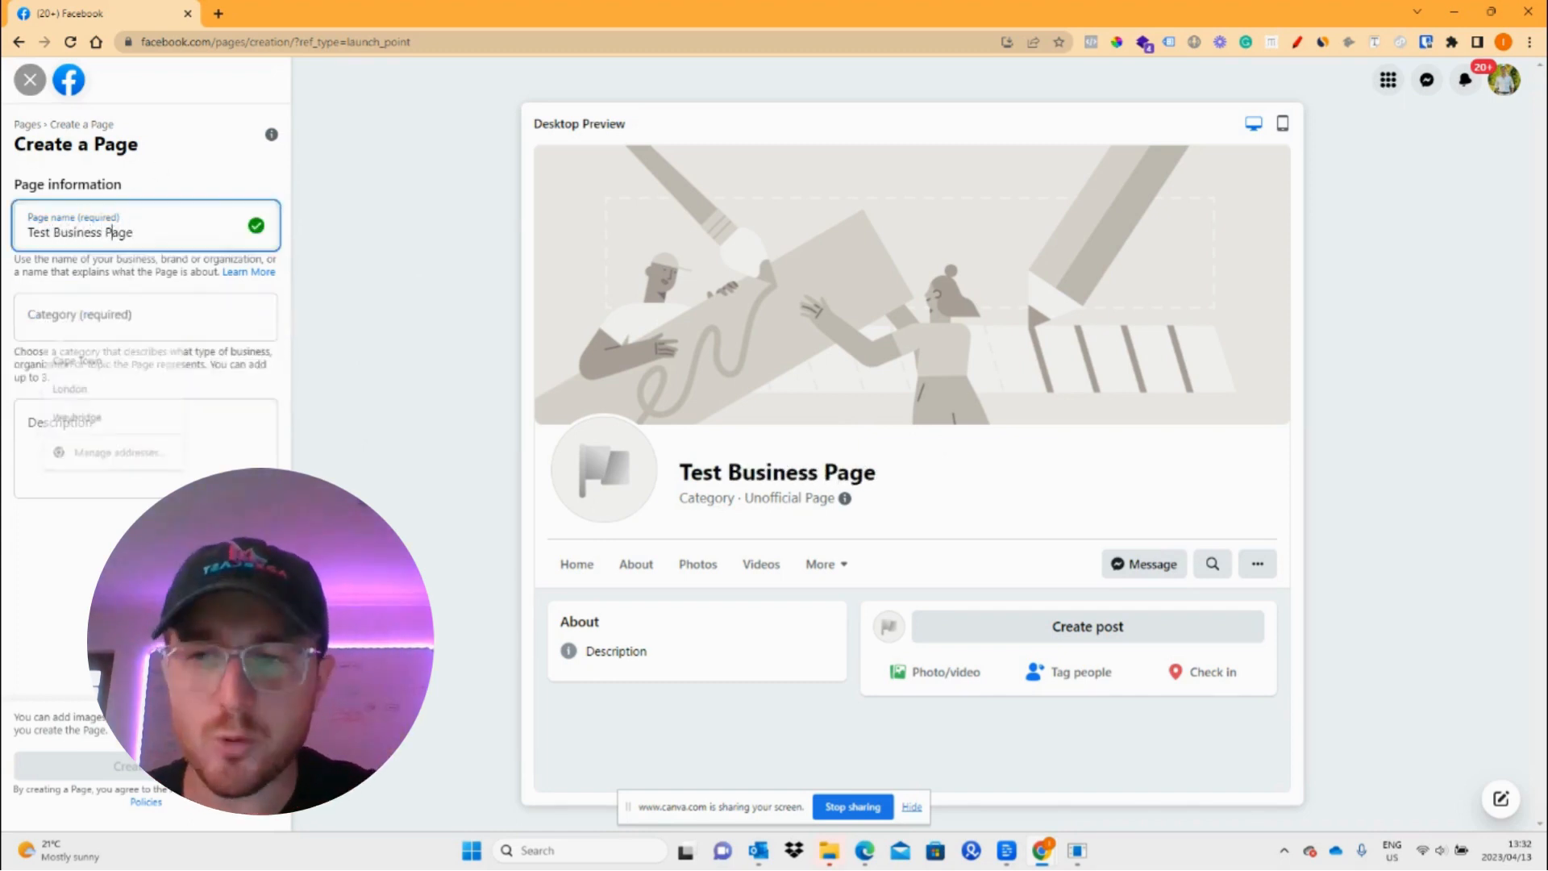
click(149, 329)
click(234, 376)
click(91, 329)
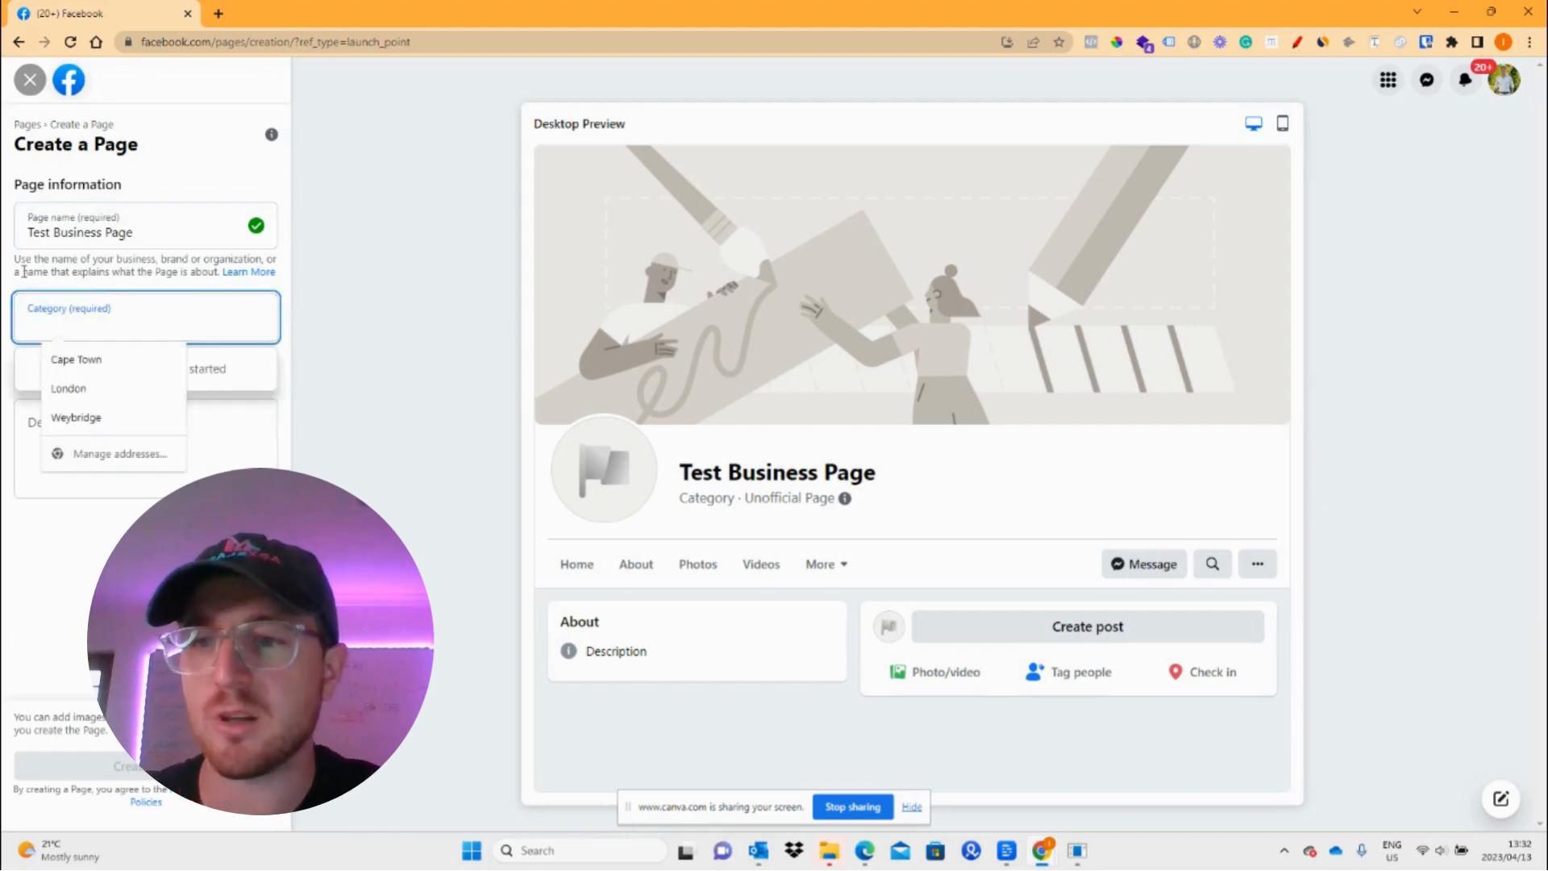
text(plum)
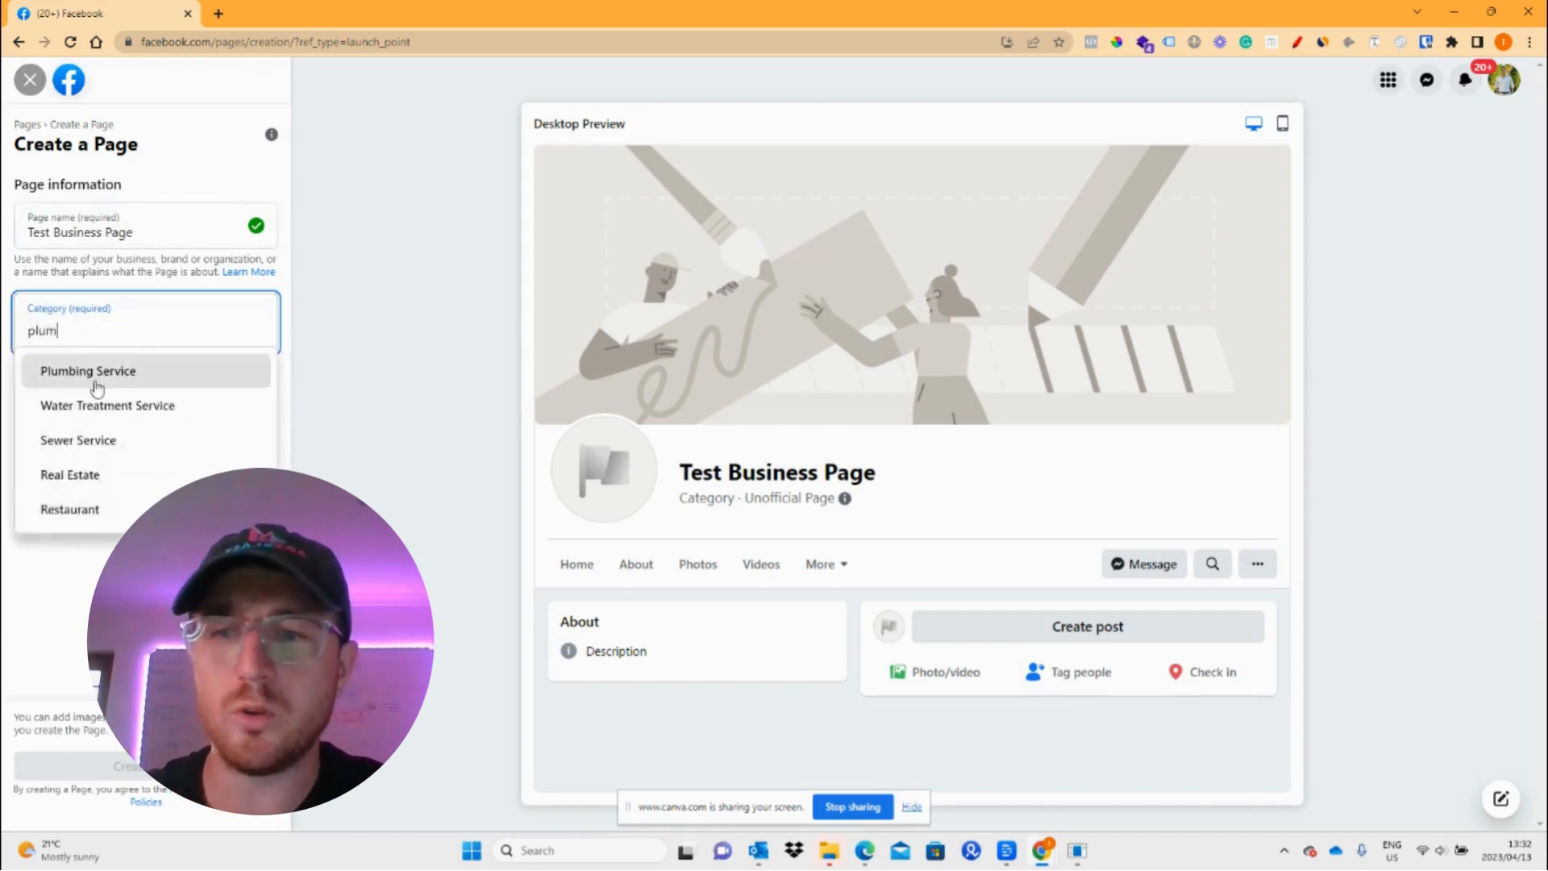
click(89, 474)
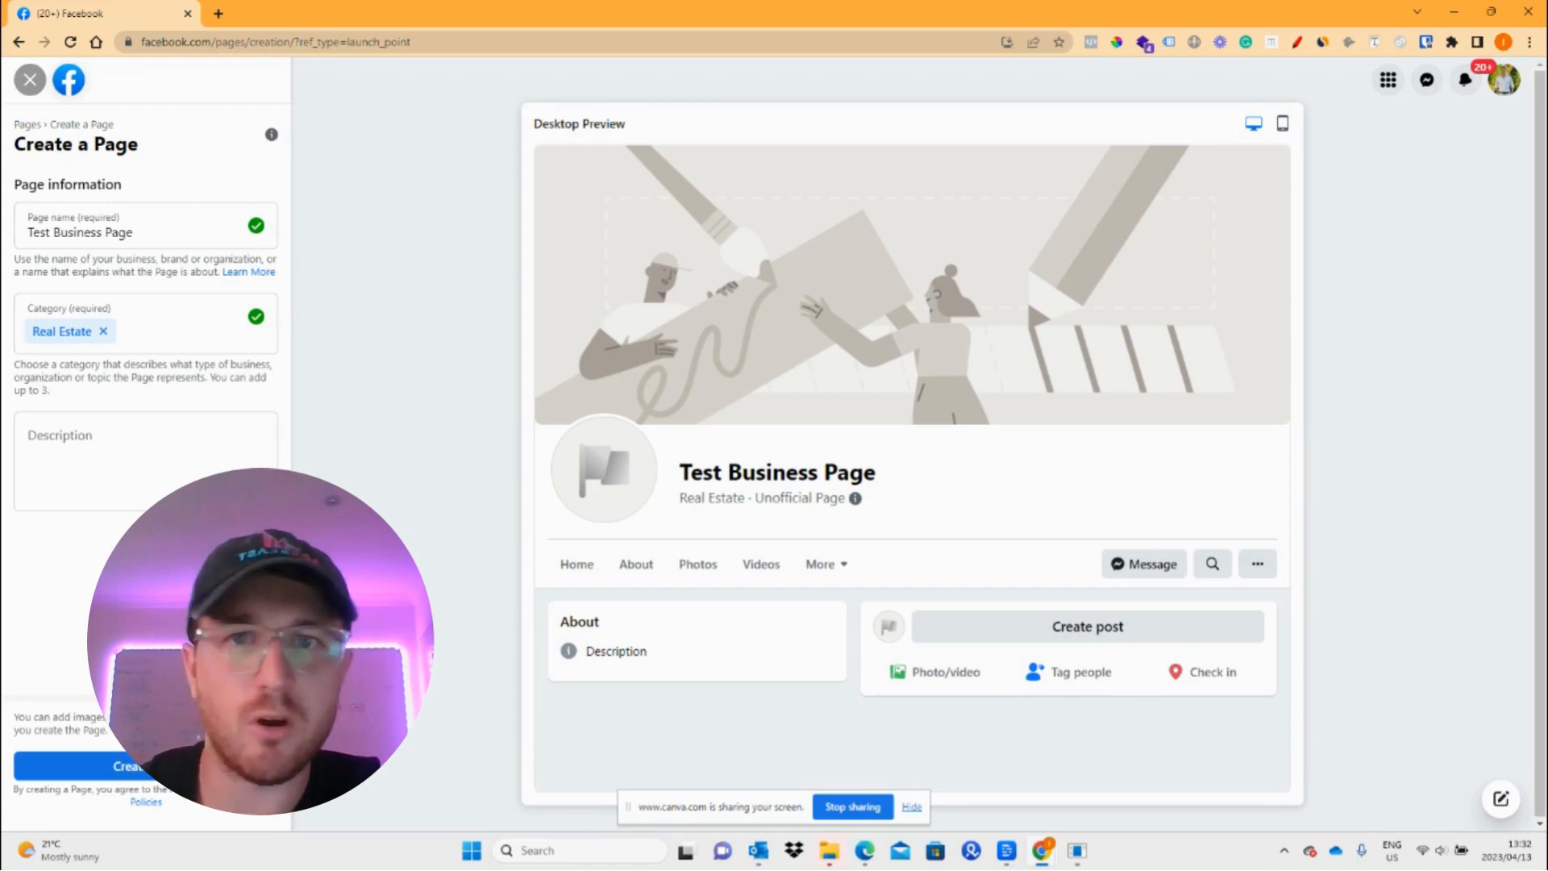
Add Real Estate Agent as a second category, chosen from the suggestions for "real"
click(140, 333)
text(rea)
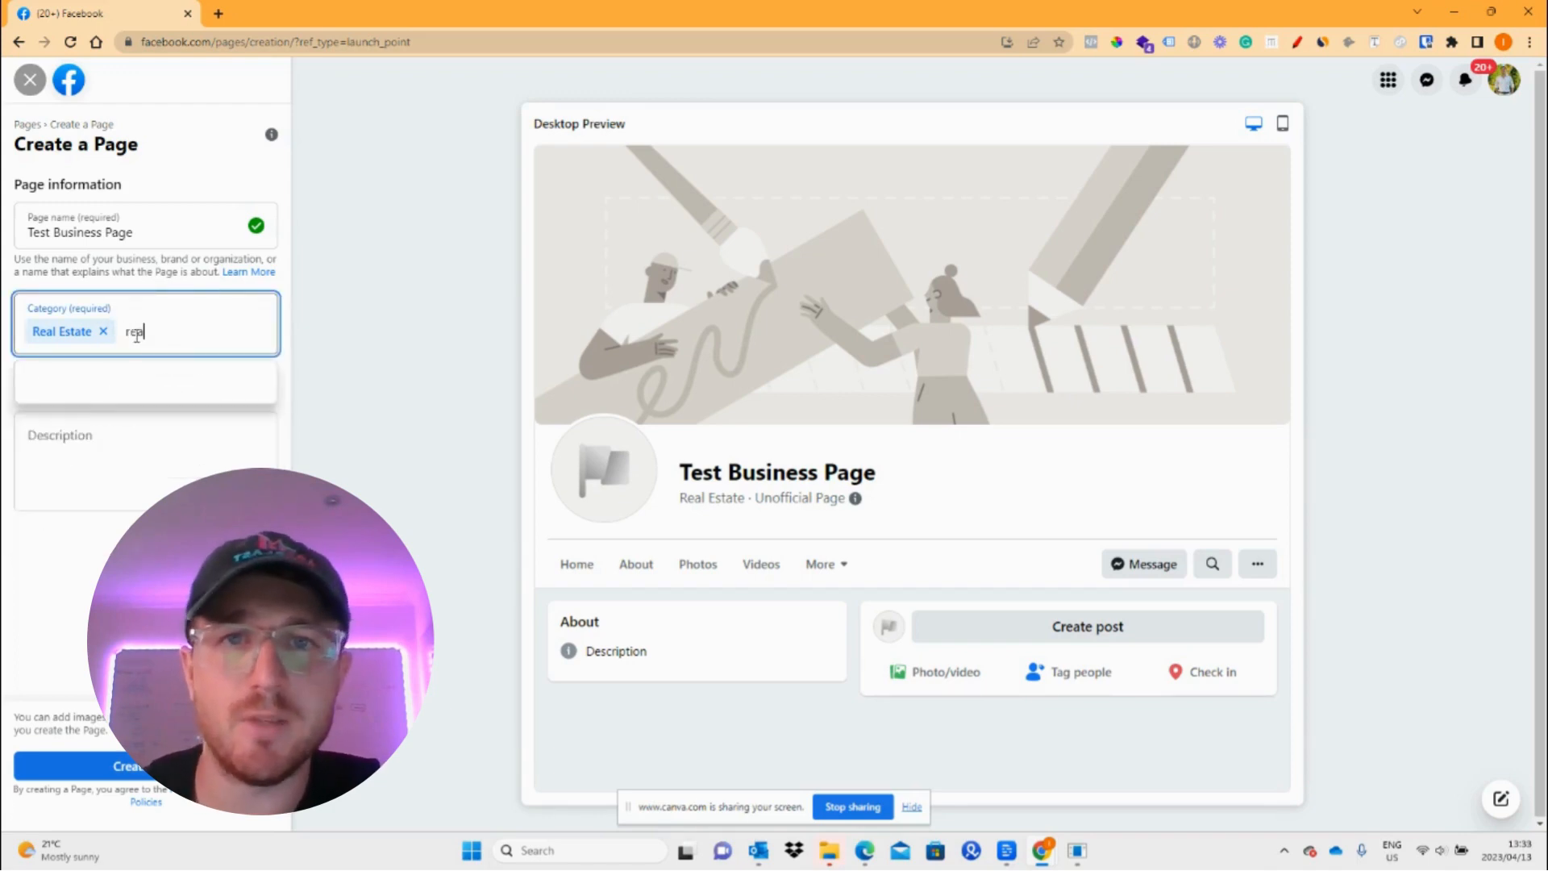
text(l)
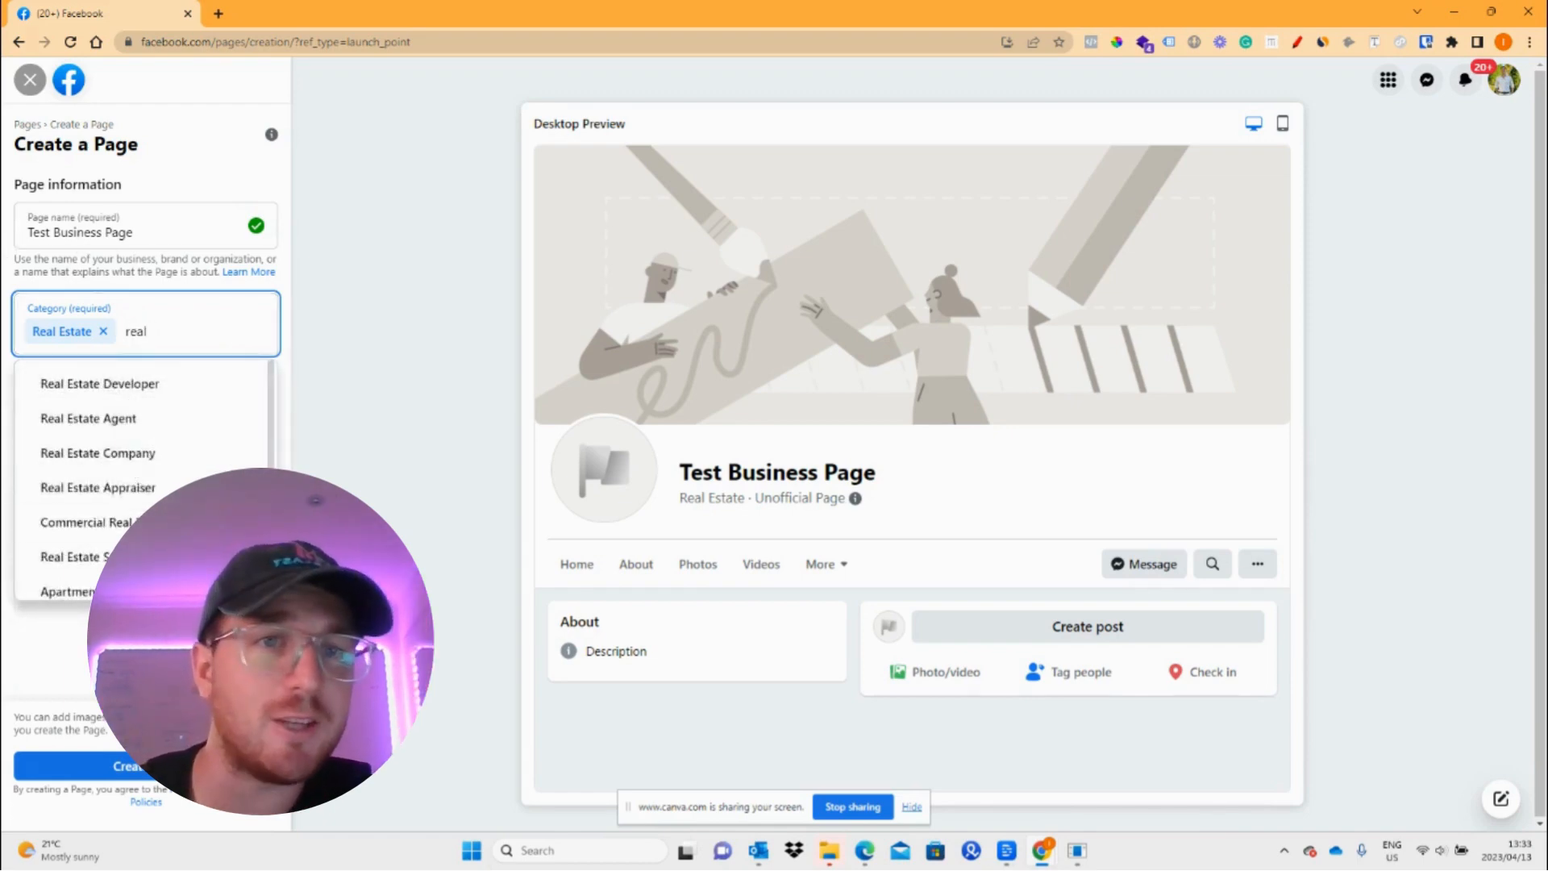
key(BackSpace)
click(51, 421)
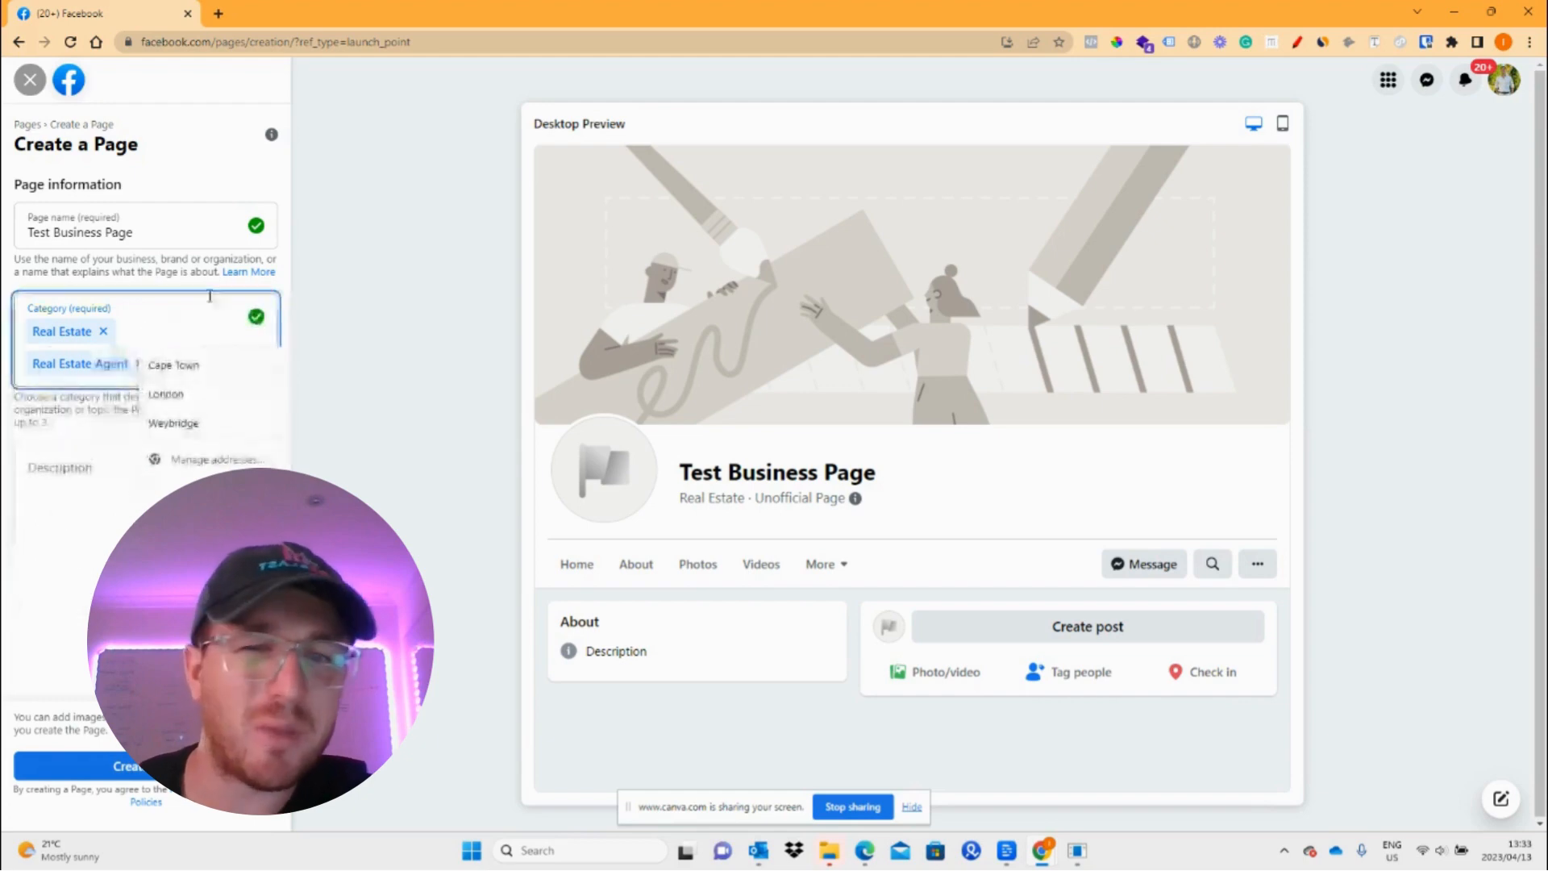
Replace the draft page description with the shortened New York real estate agent text from the ChatGPT conversation
click(53, 484)
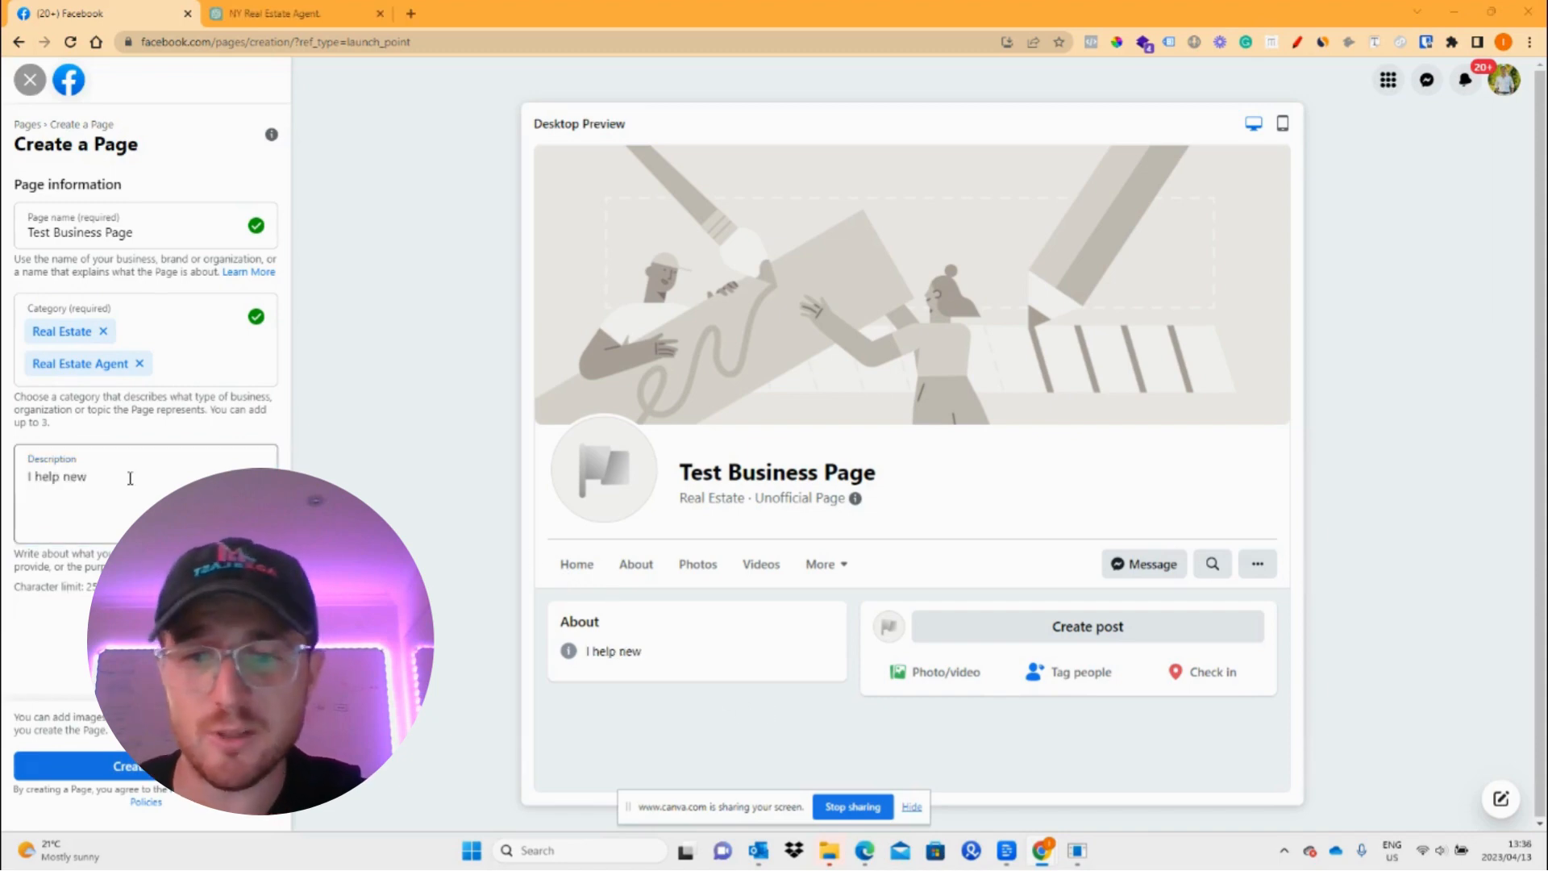
triple_click(64, 482)
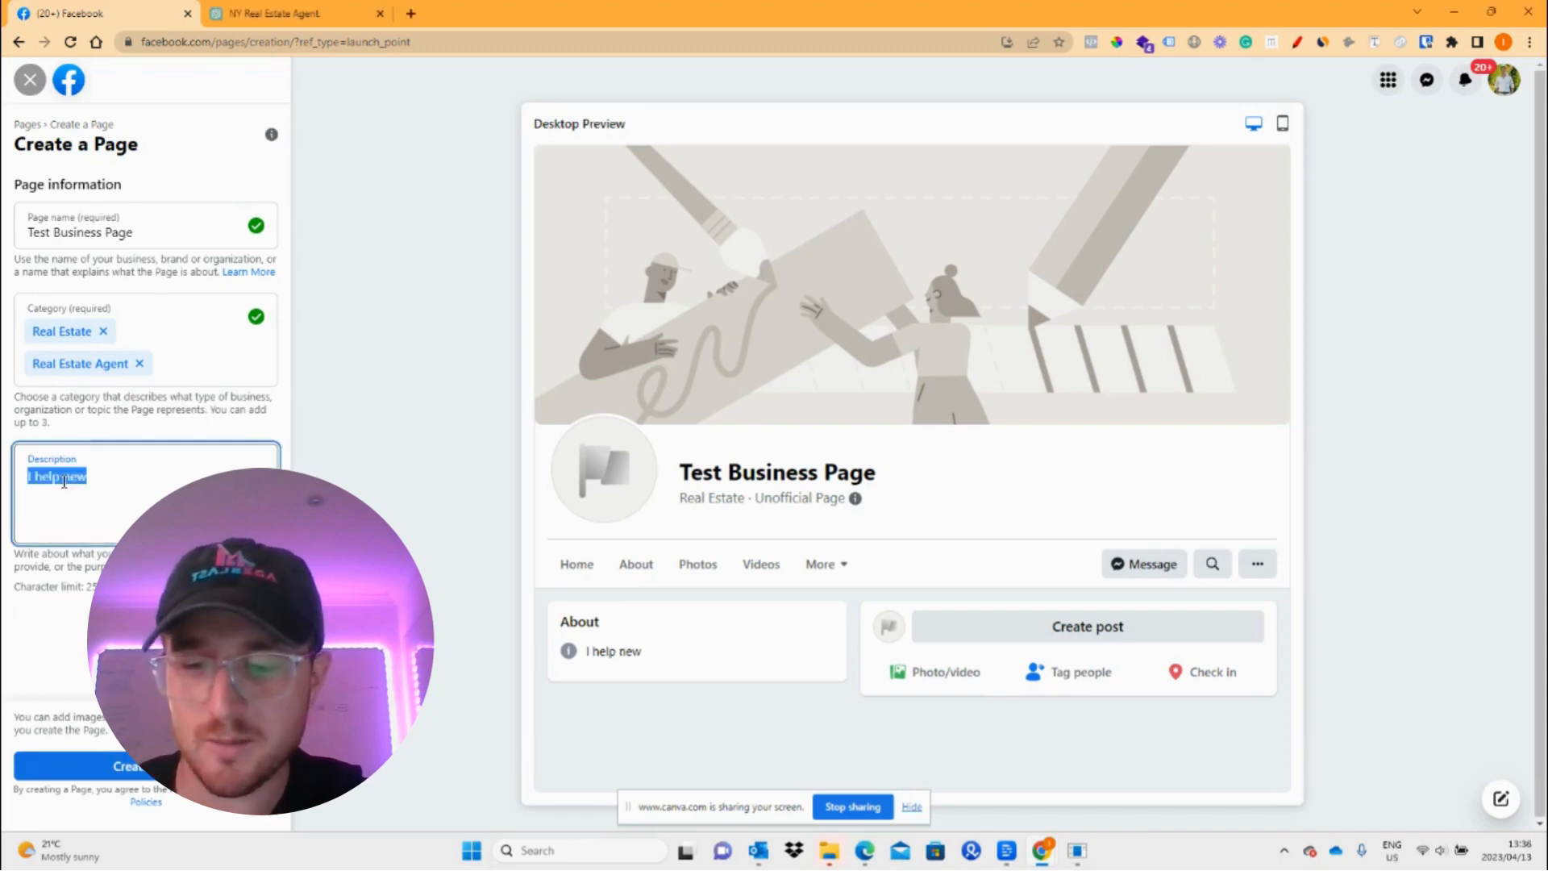
click(291, 13)
scroll(543, 173, up, 1)
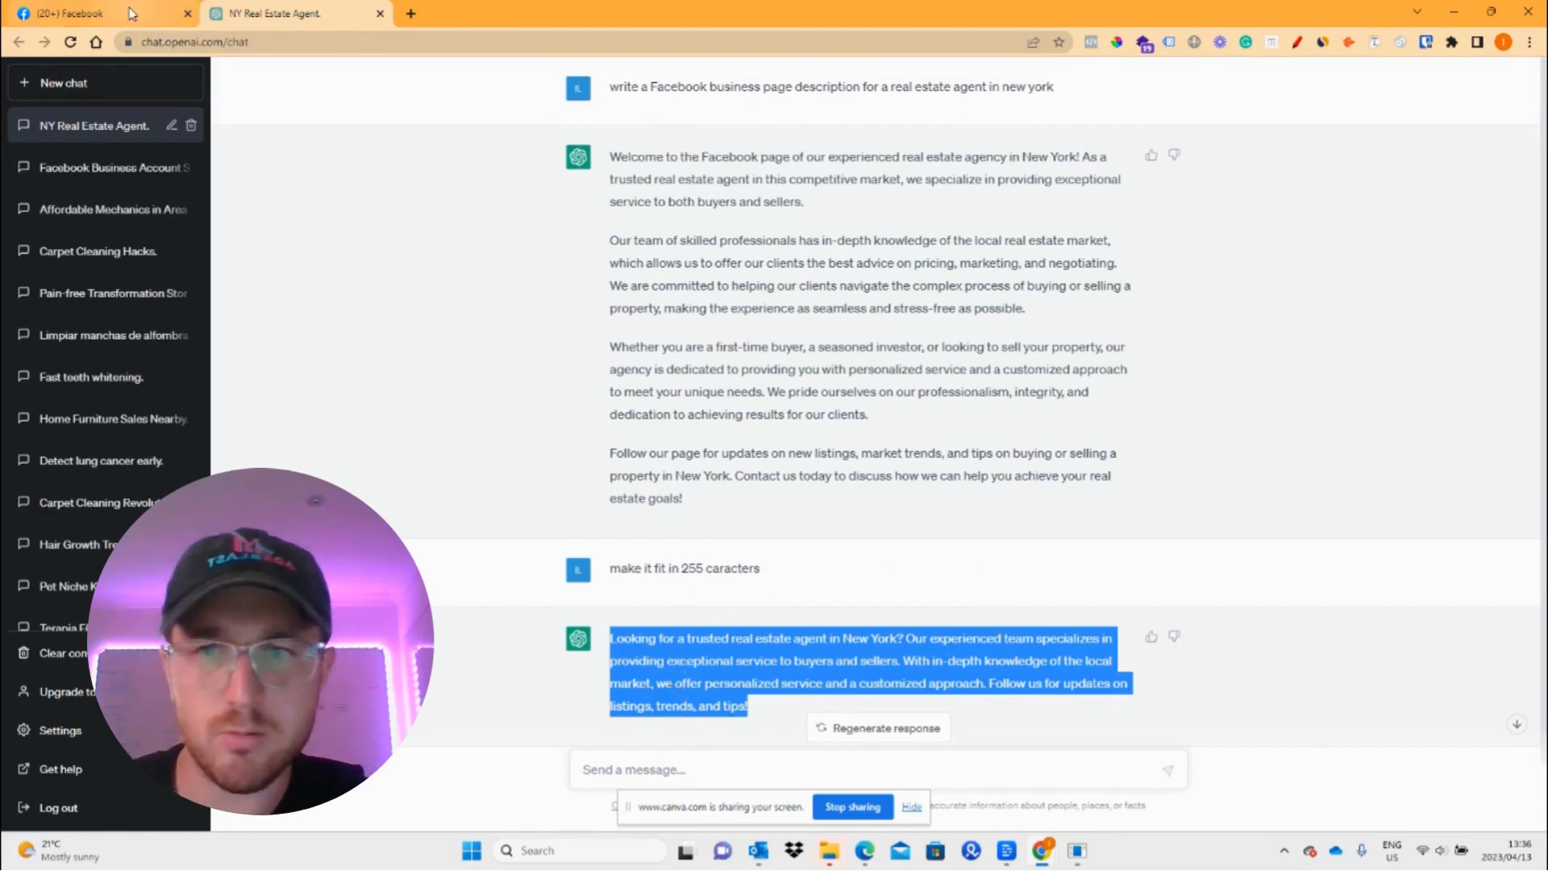
click(97, 13)
text(Looking for a trusted real estate agent in New York? Our experienced team specializes in providing exceptional service to buyers and sellers. With in-depth knowledge of the local market, we offer personalized service and a customized approach. Follow us f)
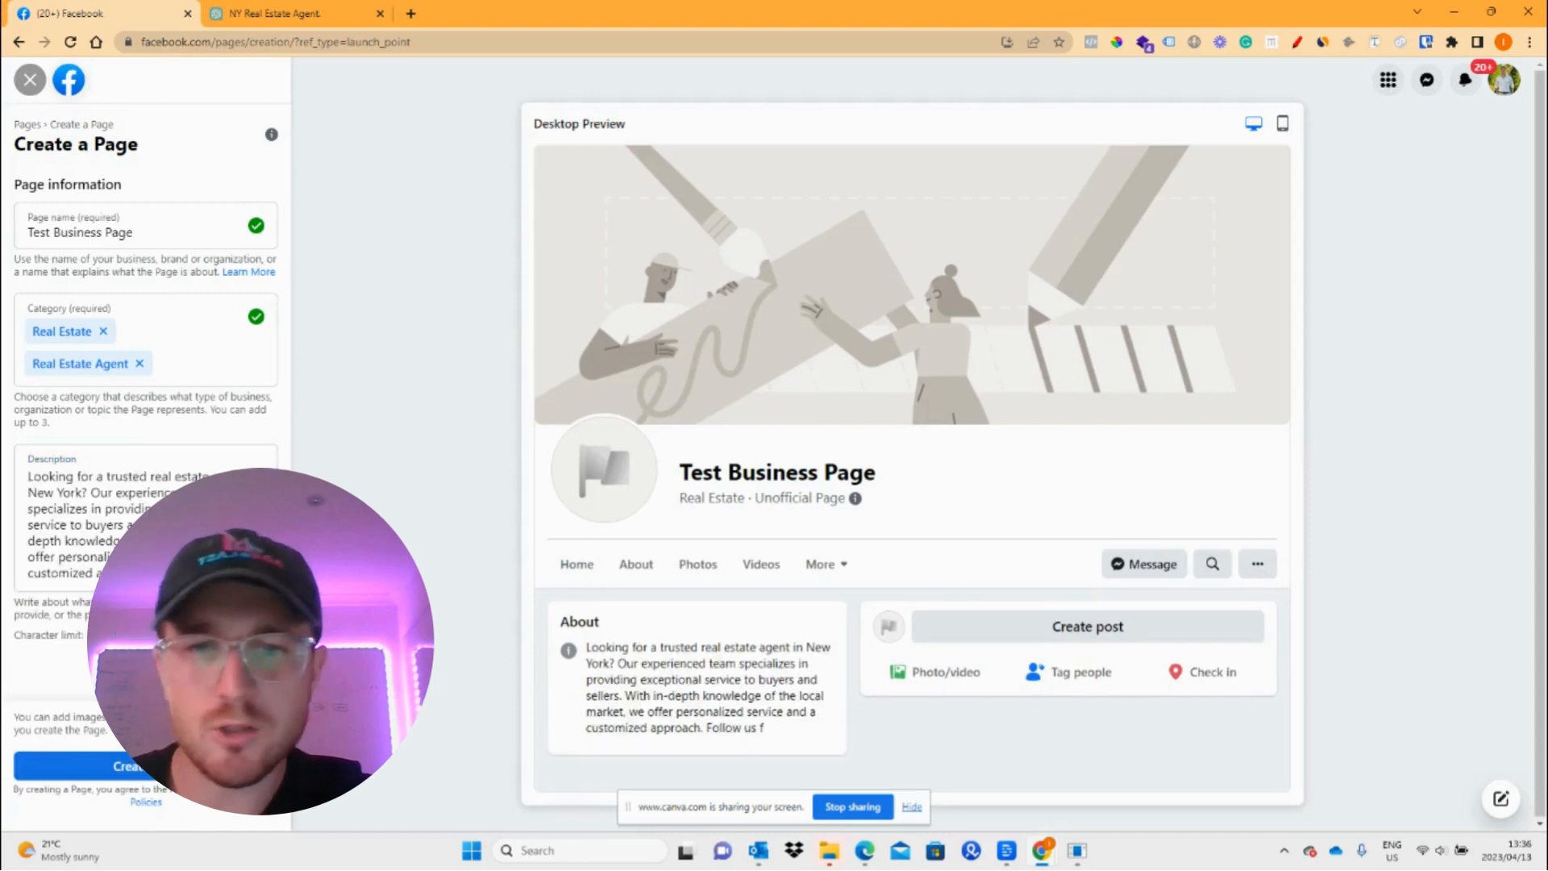
Delete the cut-off trailing words "Follow us f" from the description and create the page
key(BackSpace)
key(BackSpace)
key(BackSpace)
key(BackSpace)
key(BackSpace)
key(BackSpace)
key(BackSpace)
key(BackSpace)
key(BackSpace)
key(BackSpace)
key(BackSpace)
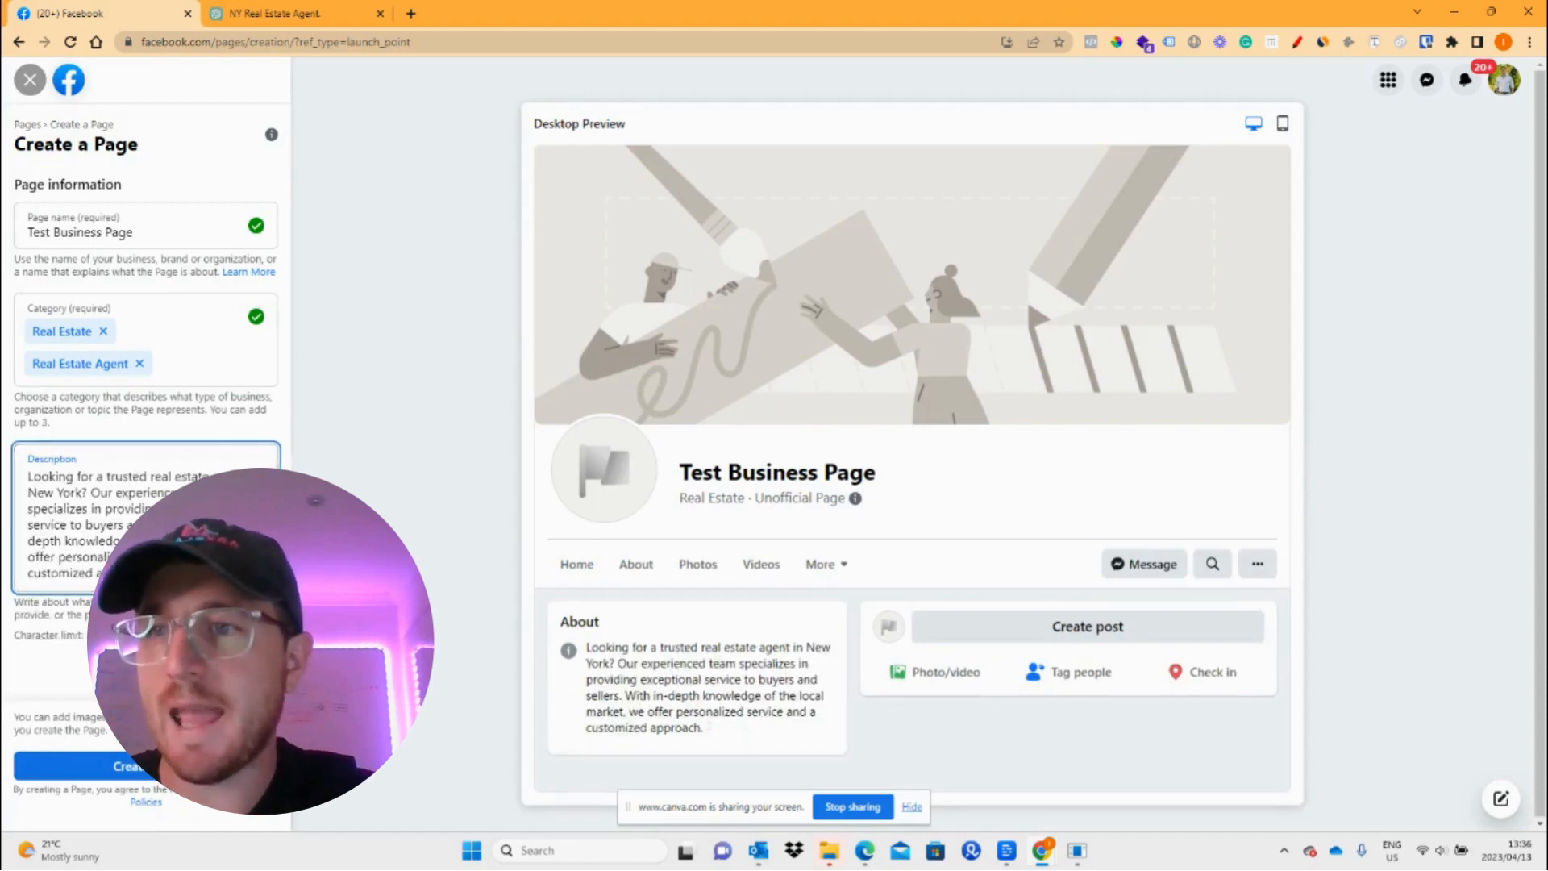
click(81, 655)
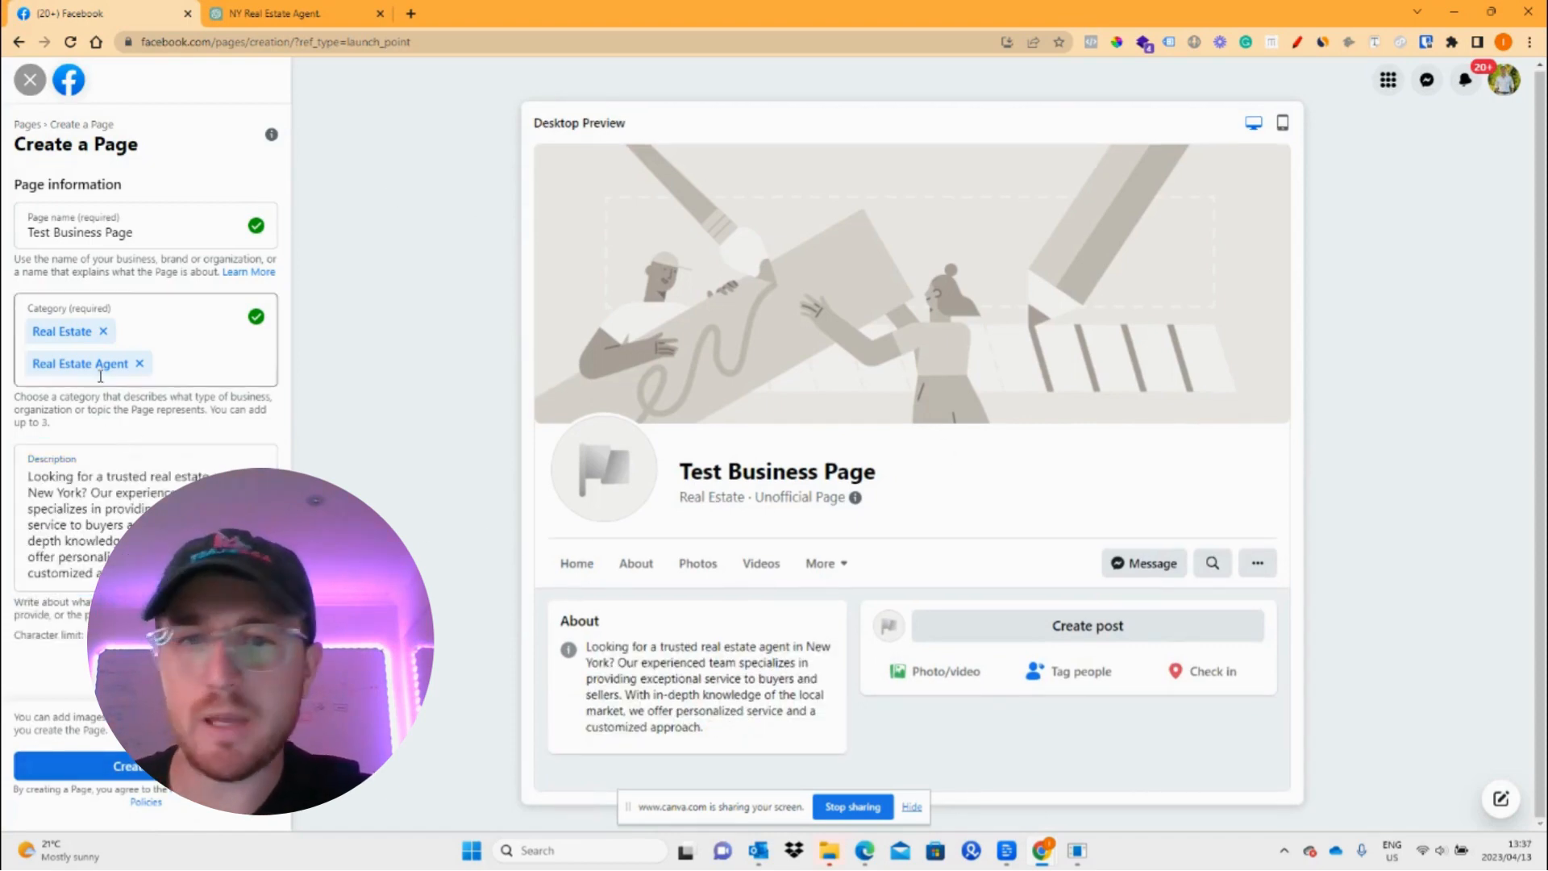
click(119, 772)
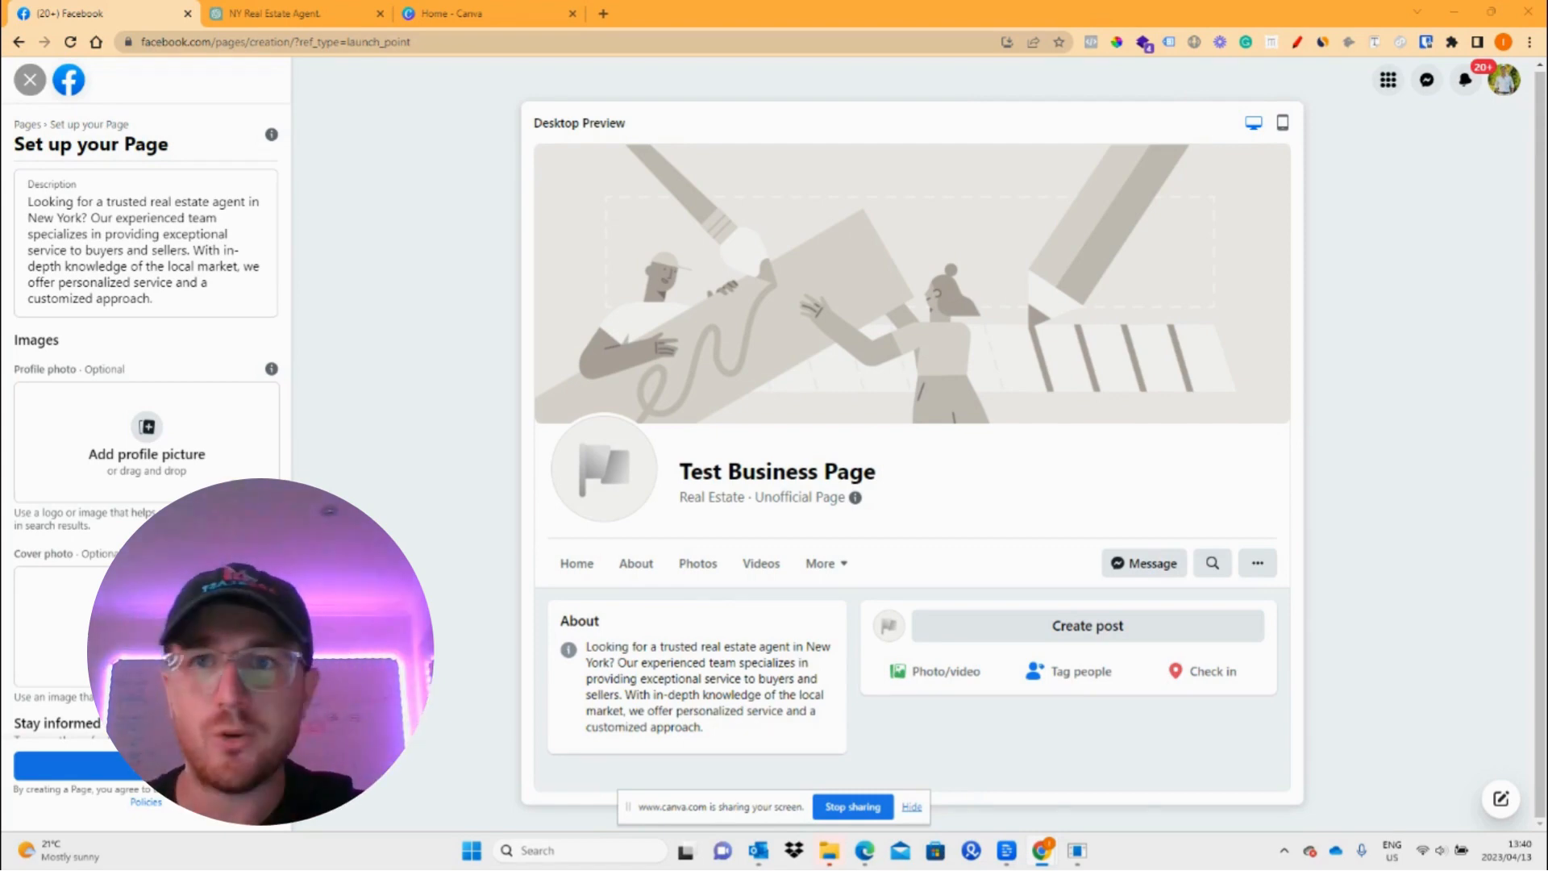
Switch to Canva, search the design types for "facebook cover" and create a new Facebook Cover design
click(420, 14)
click(1266, 124)
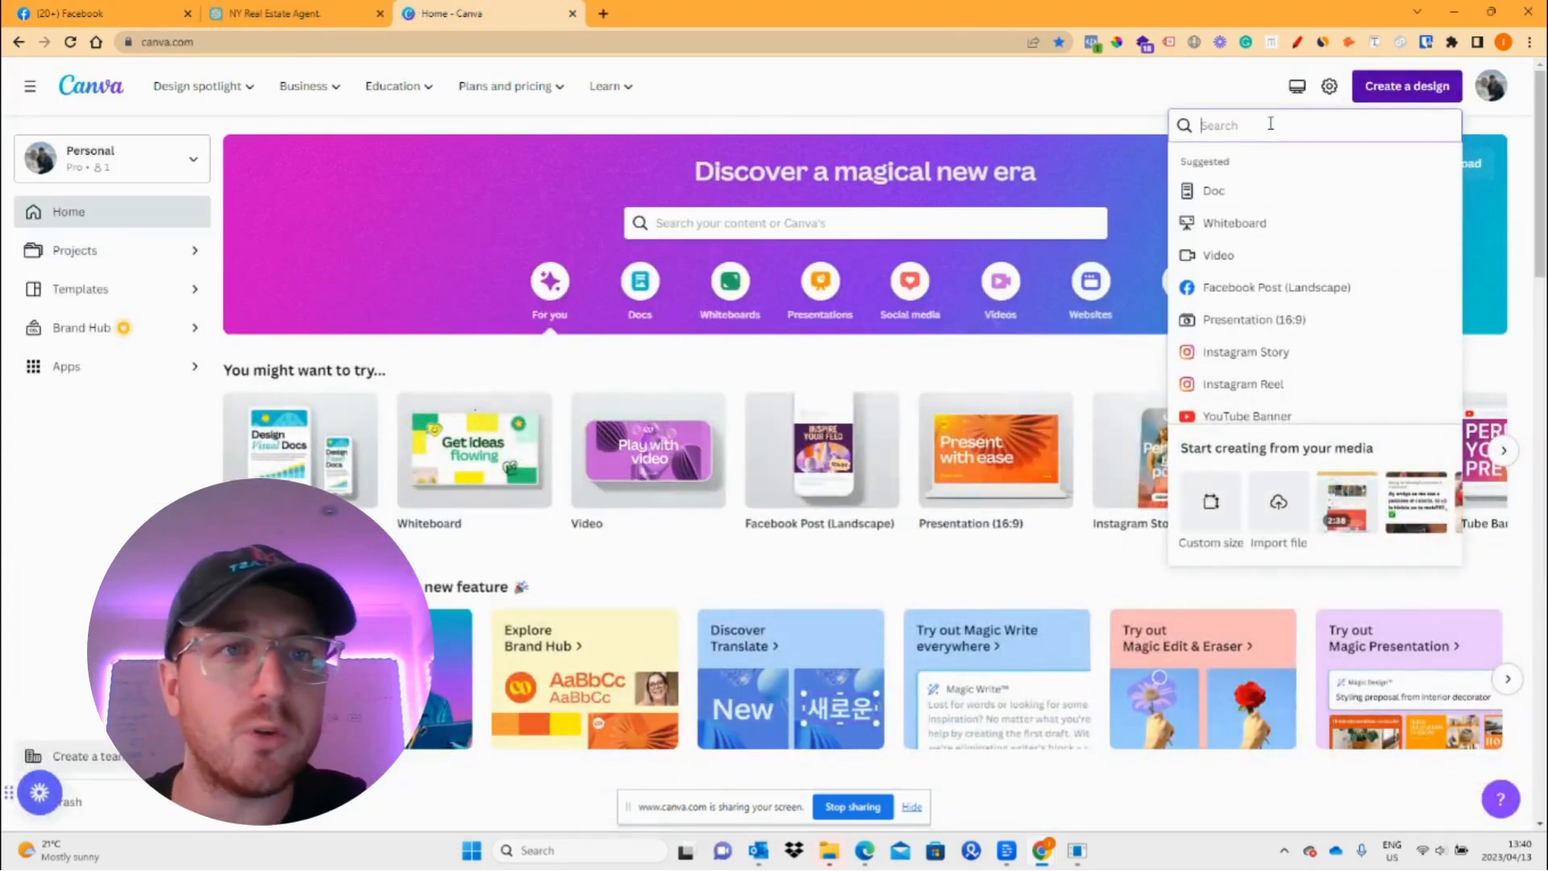
text(fac)
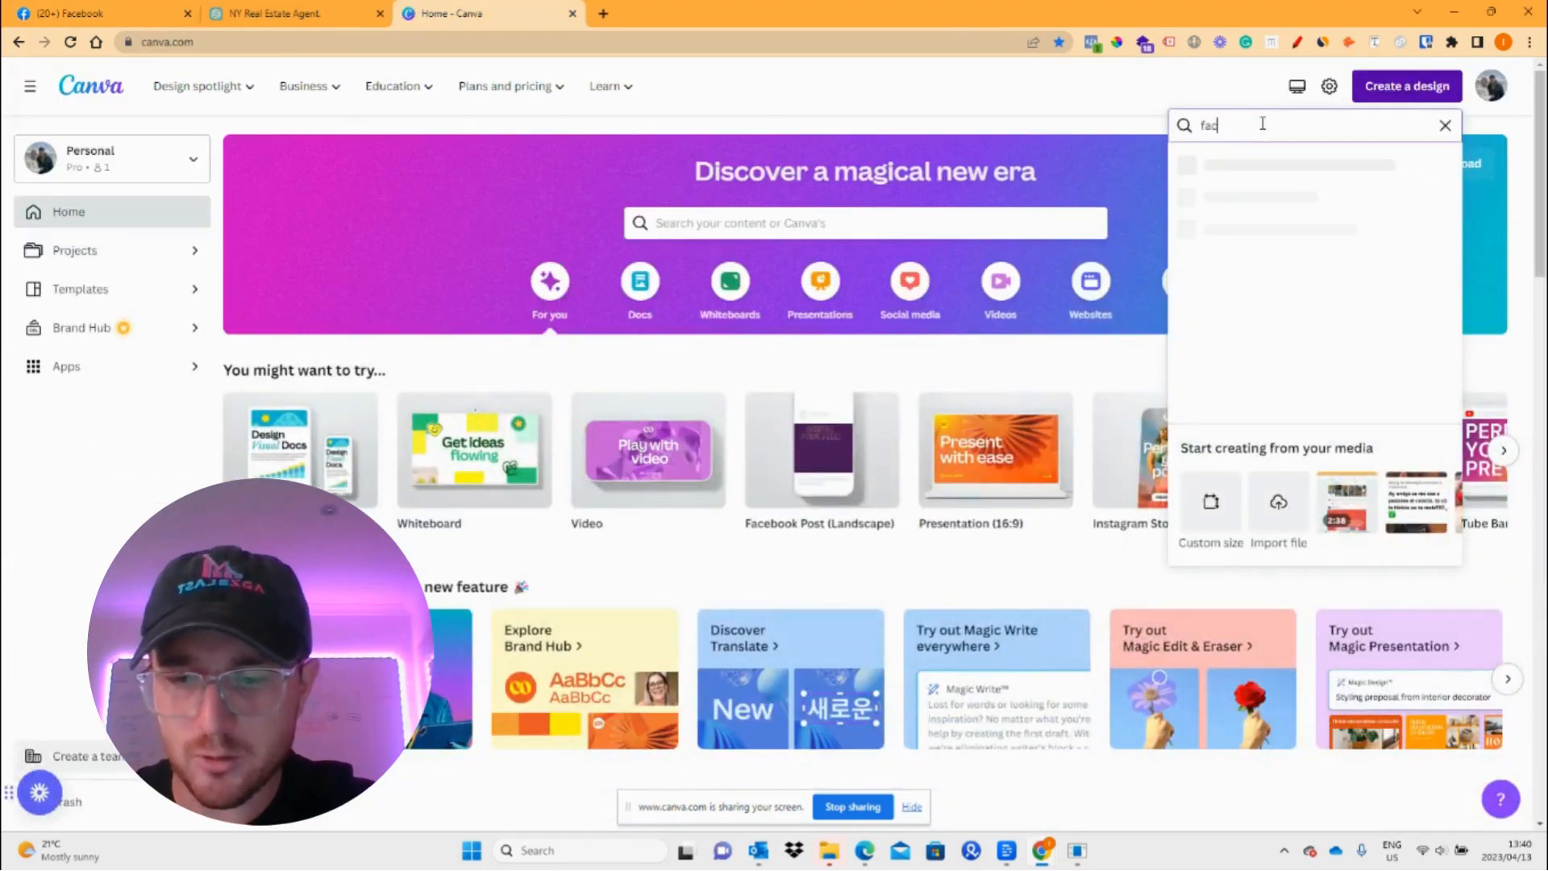
text(ebook cover)
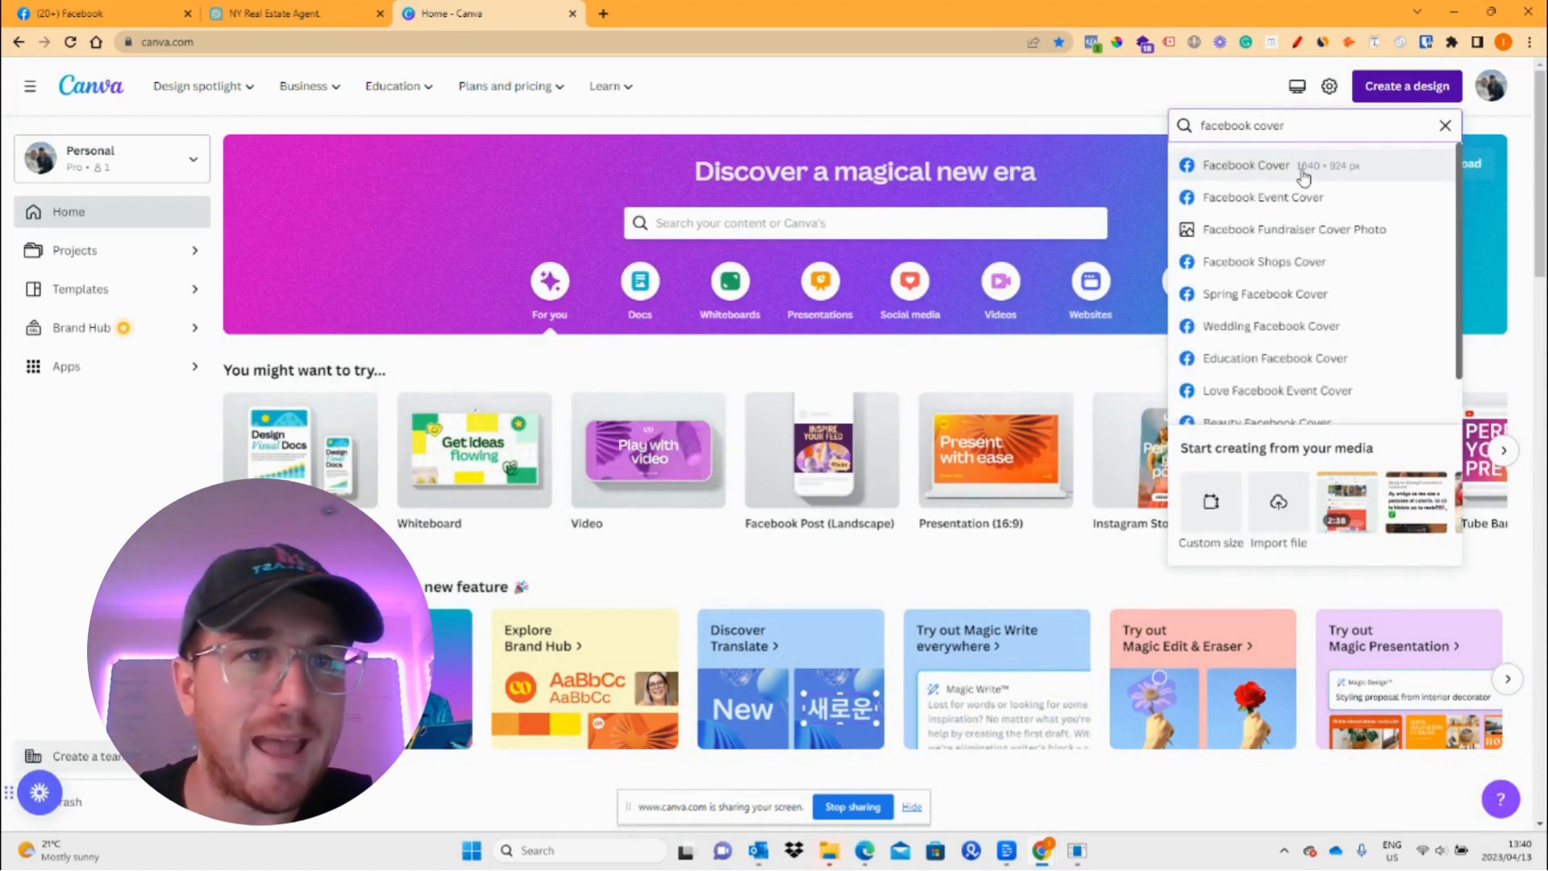
click(1252, 173)
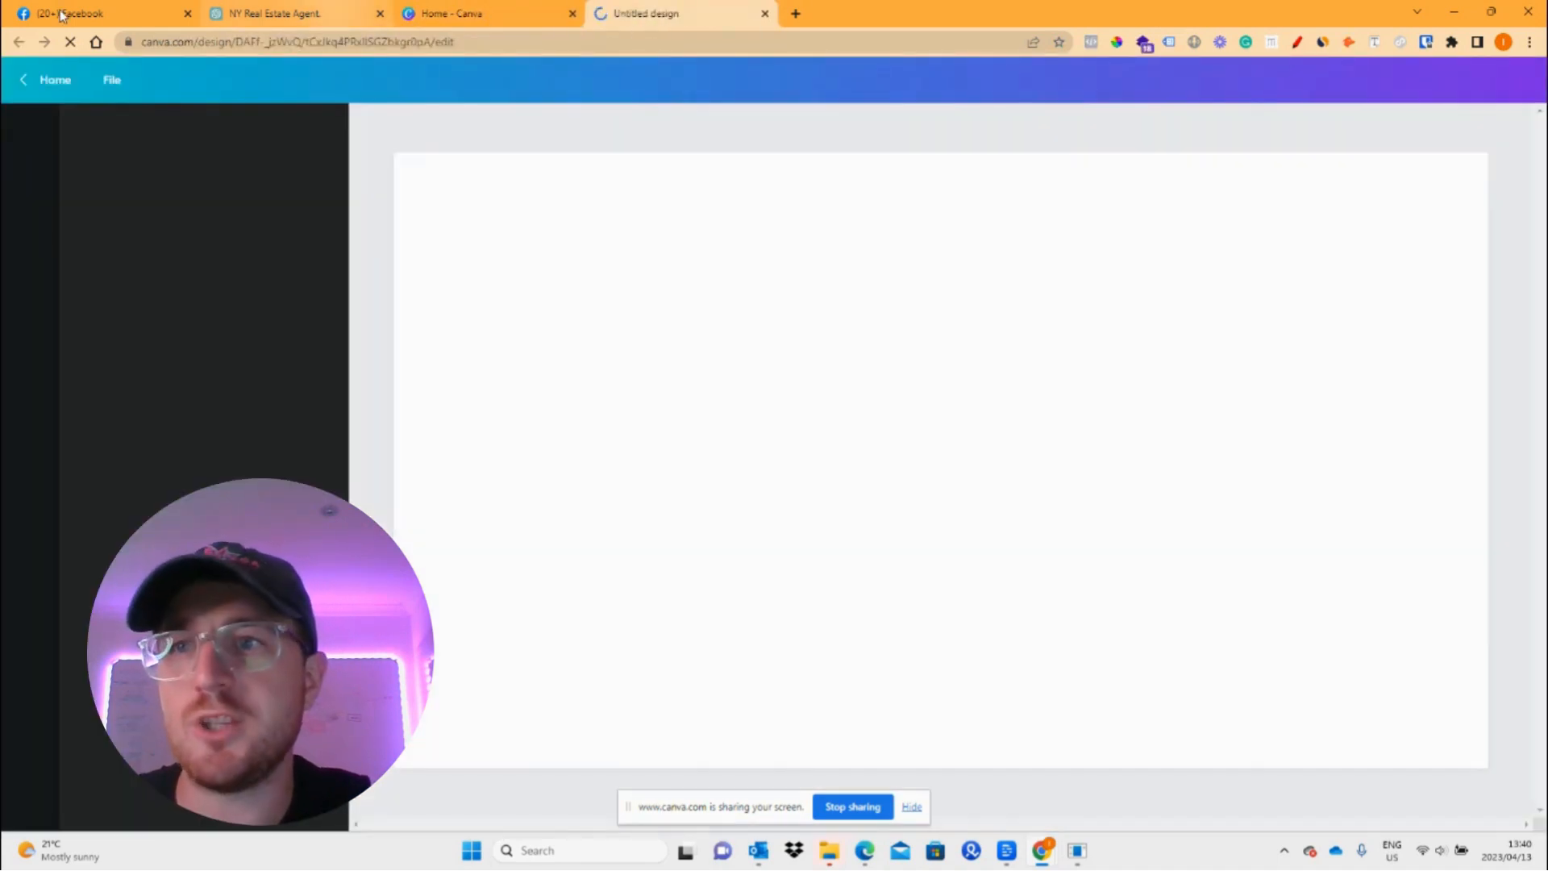
Switch to Facebook and examine the page setup's profile and cover photo sections and an existing page's cover banner
click(60, 10)
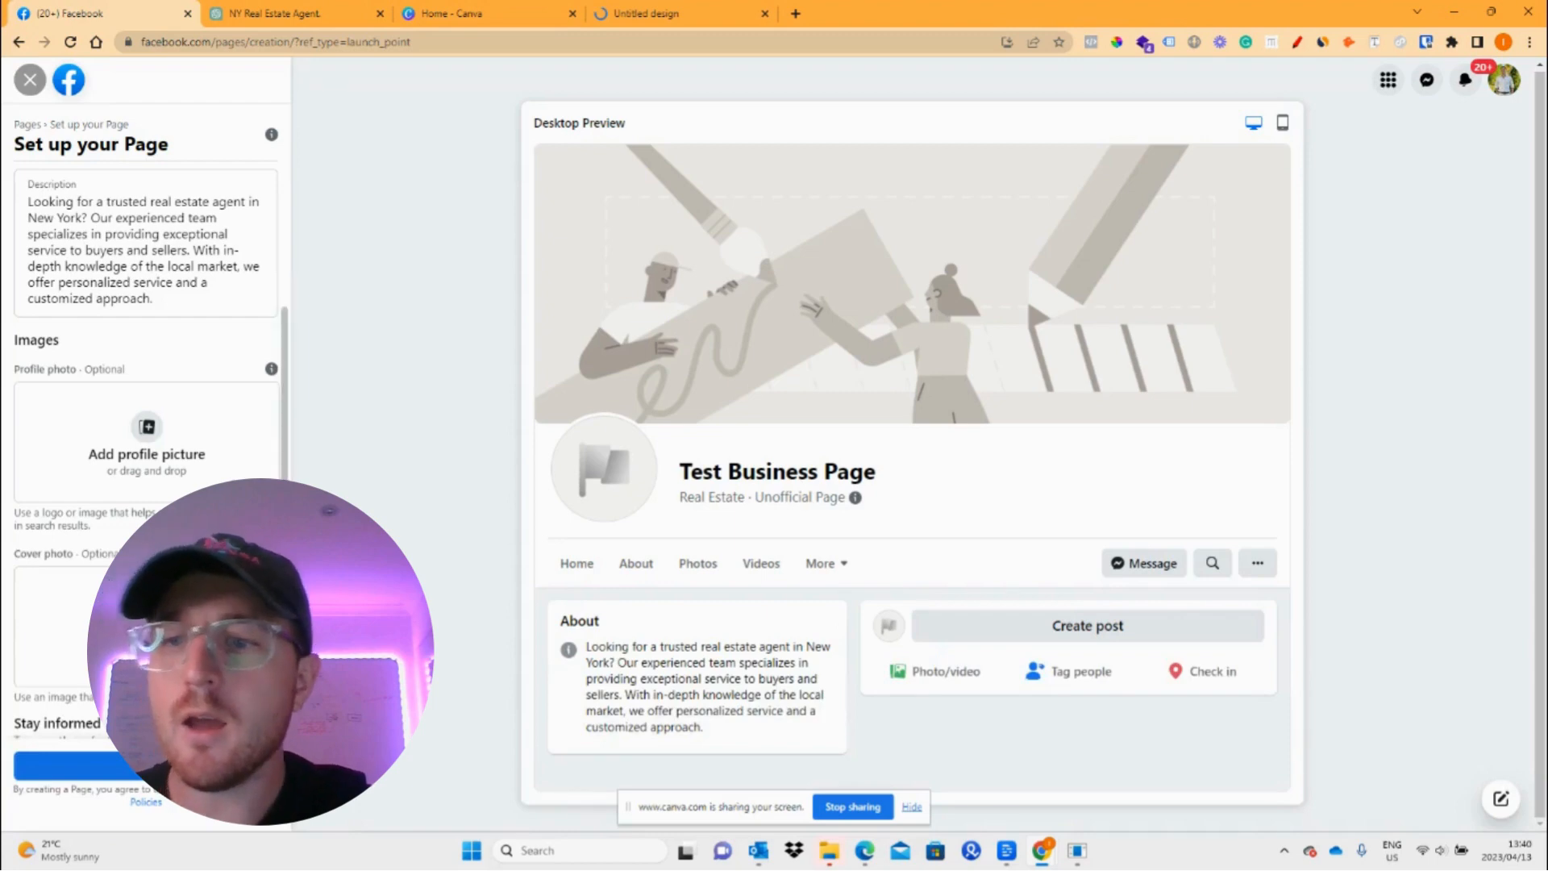
scroll(80, 462, down, 1)
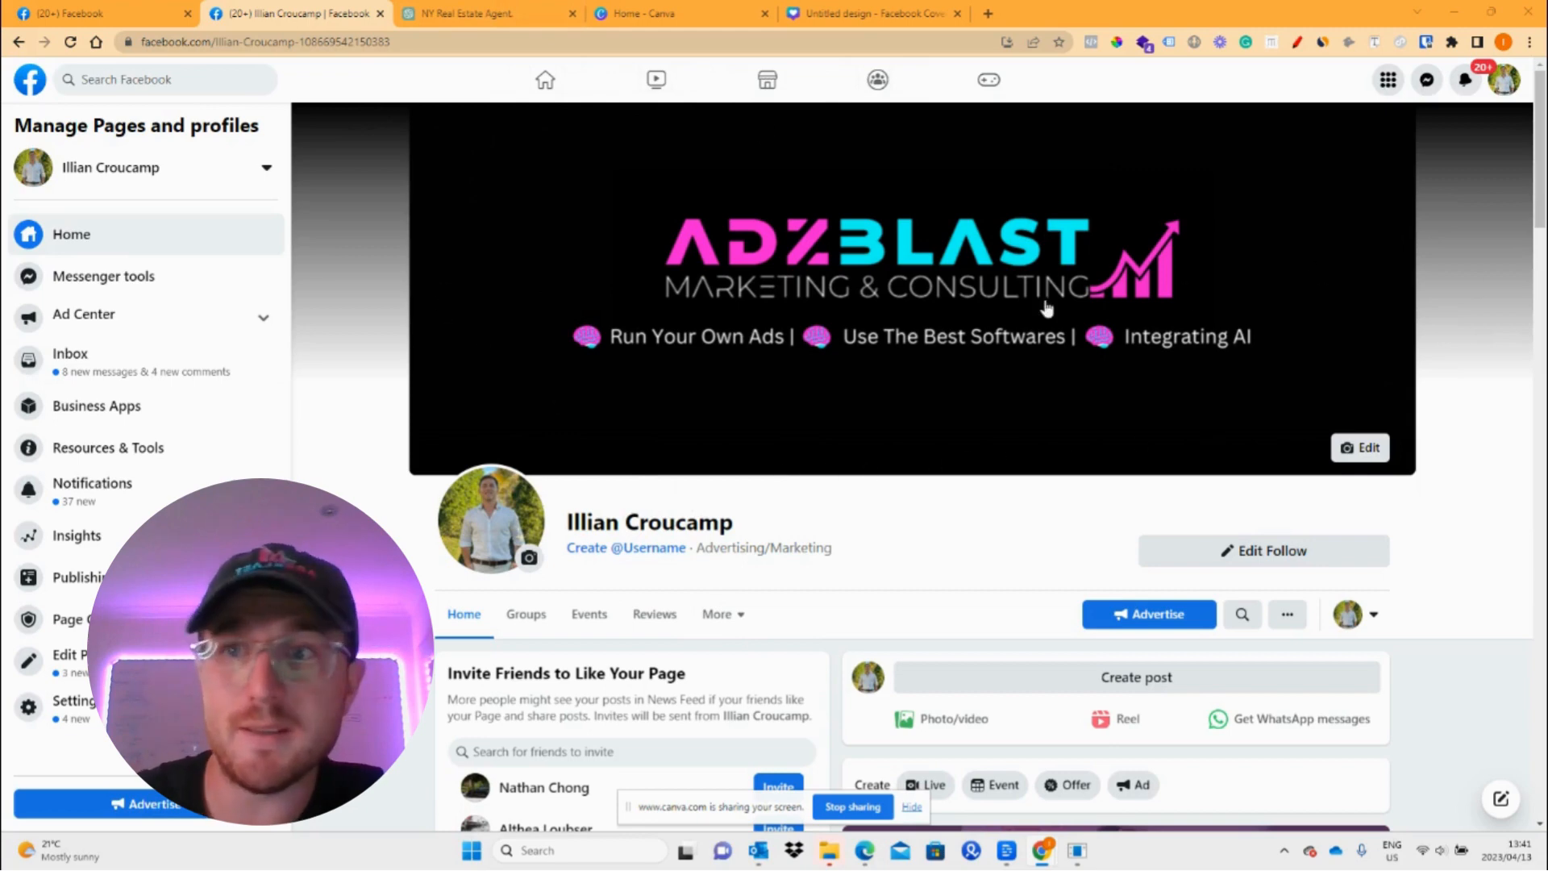
click(114, 16)
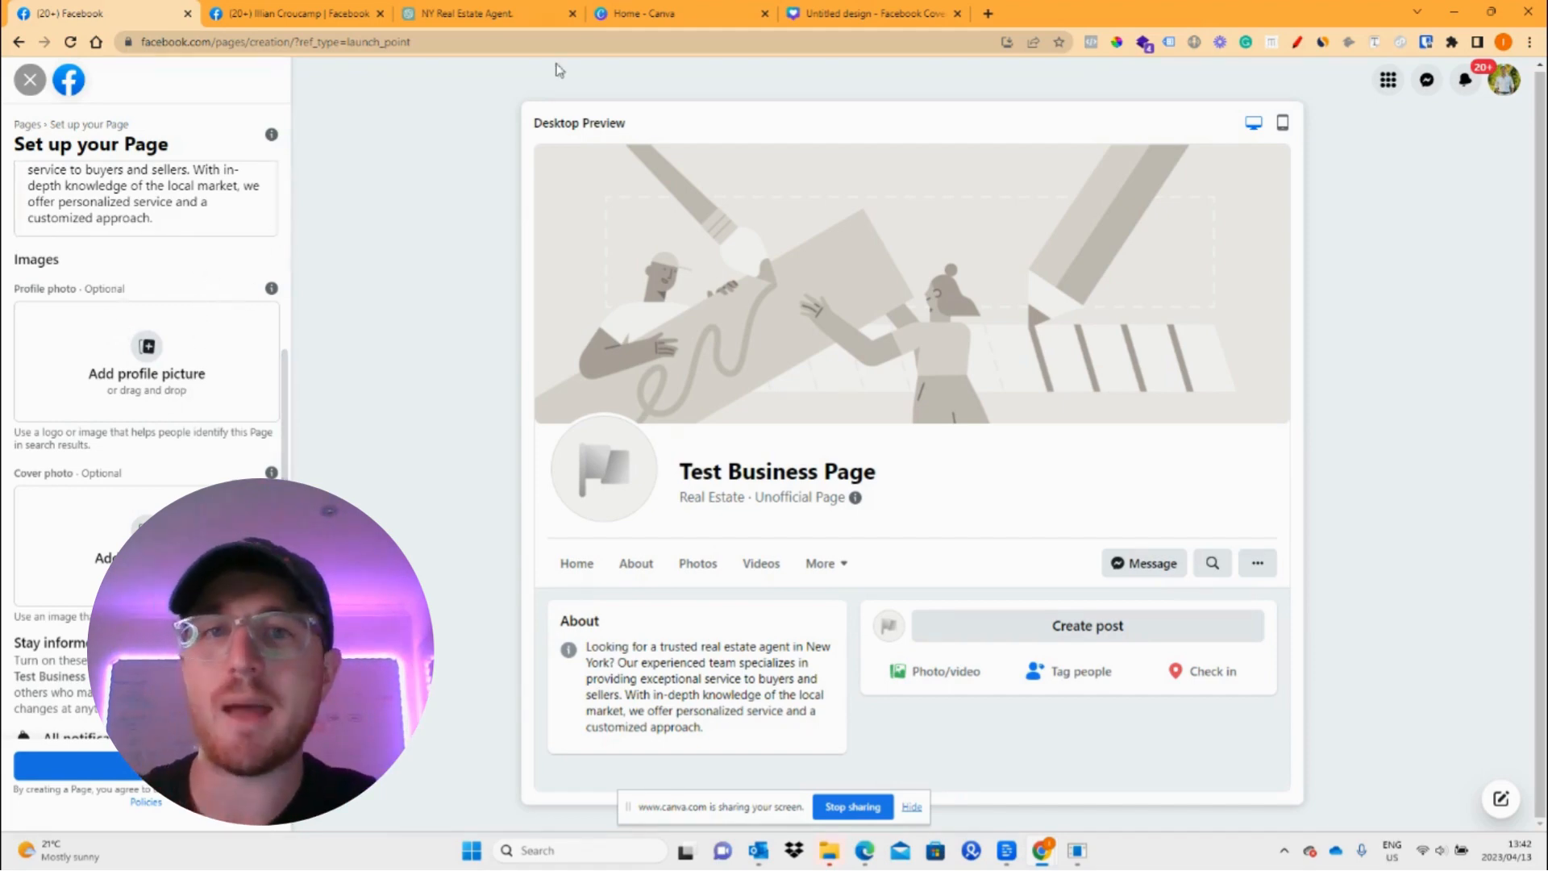
Return to the Facebook Cover design in Canva, browse the suggested templates and start a template search
click(865, 11)
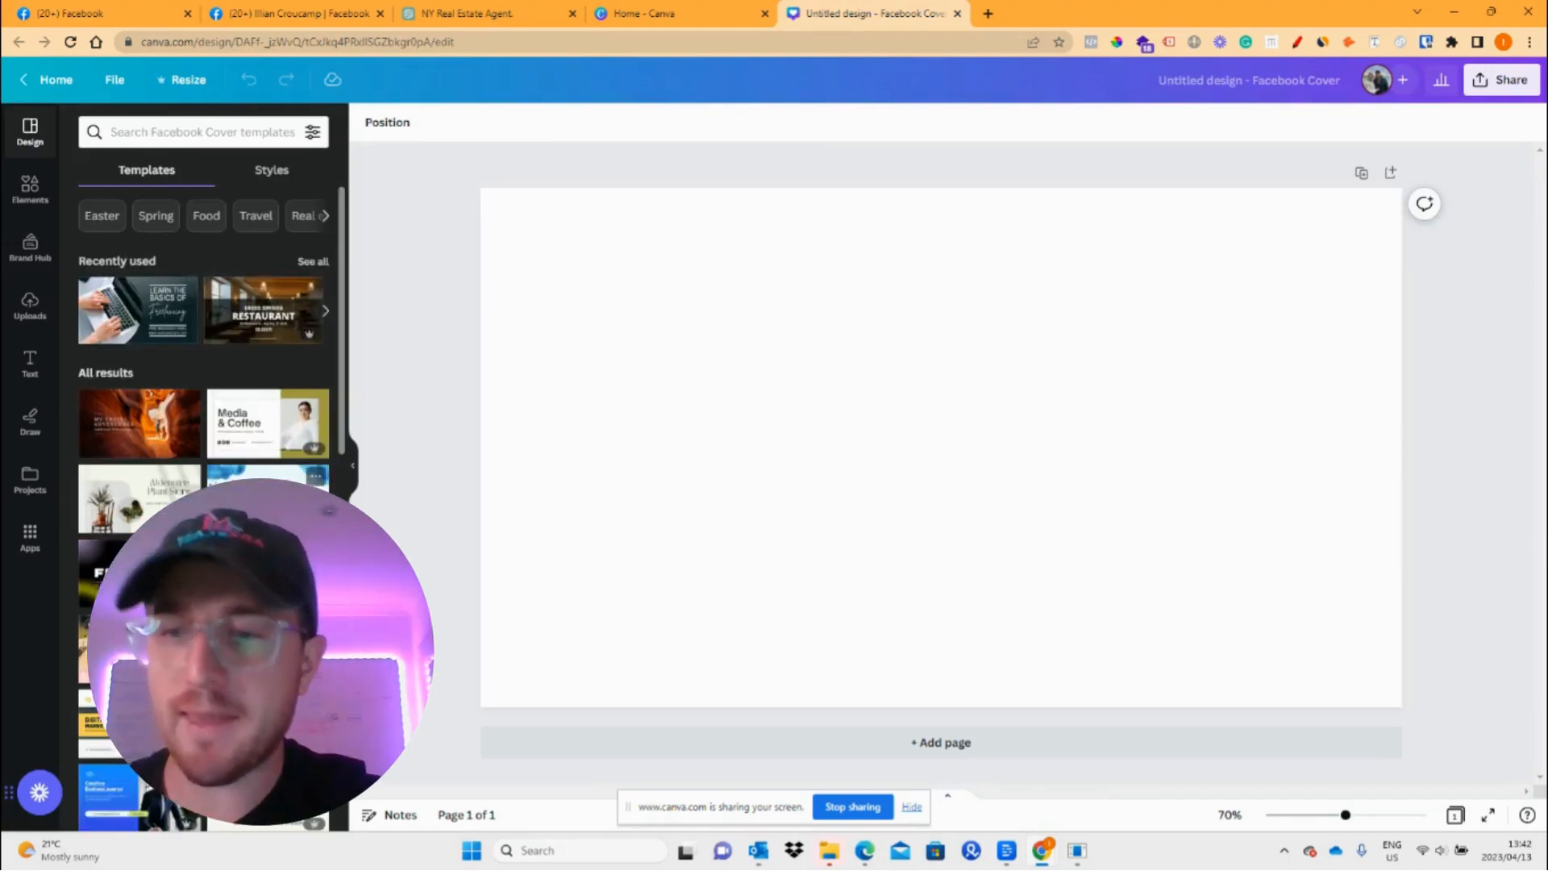
scroll(225, 438, down, 1)
scroll(225, 437, down, 6)
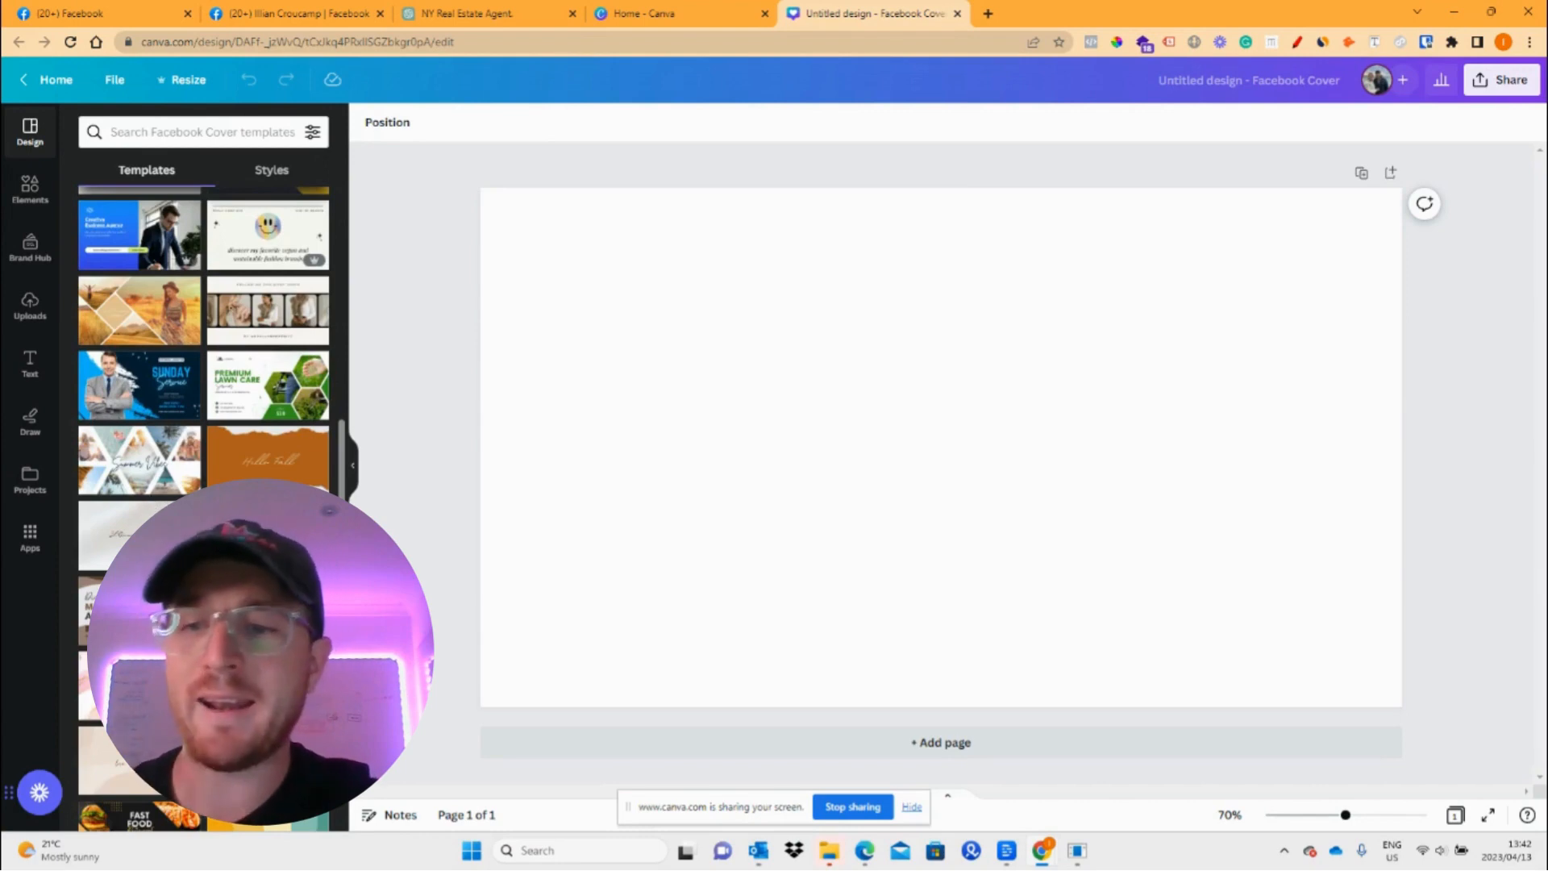
scroll(225, 492, up, 7)
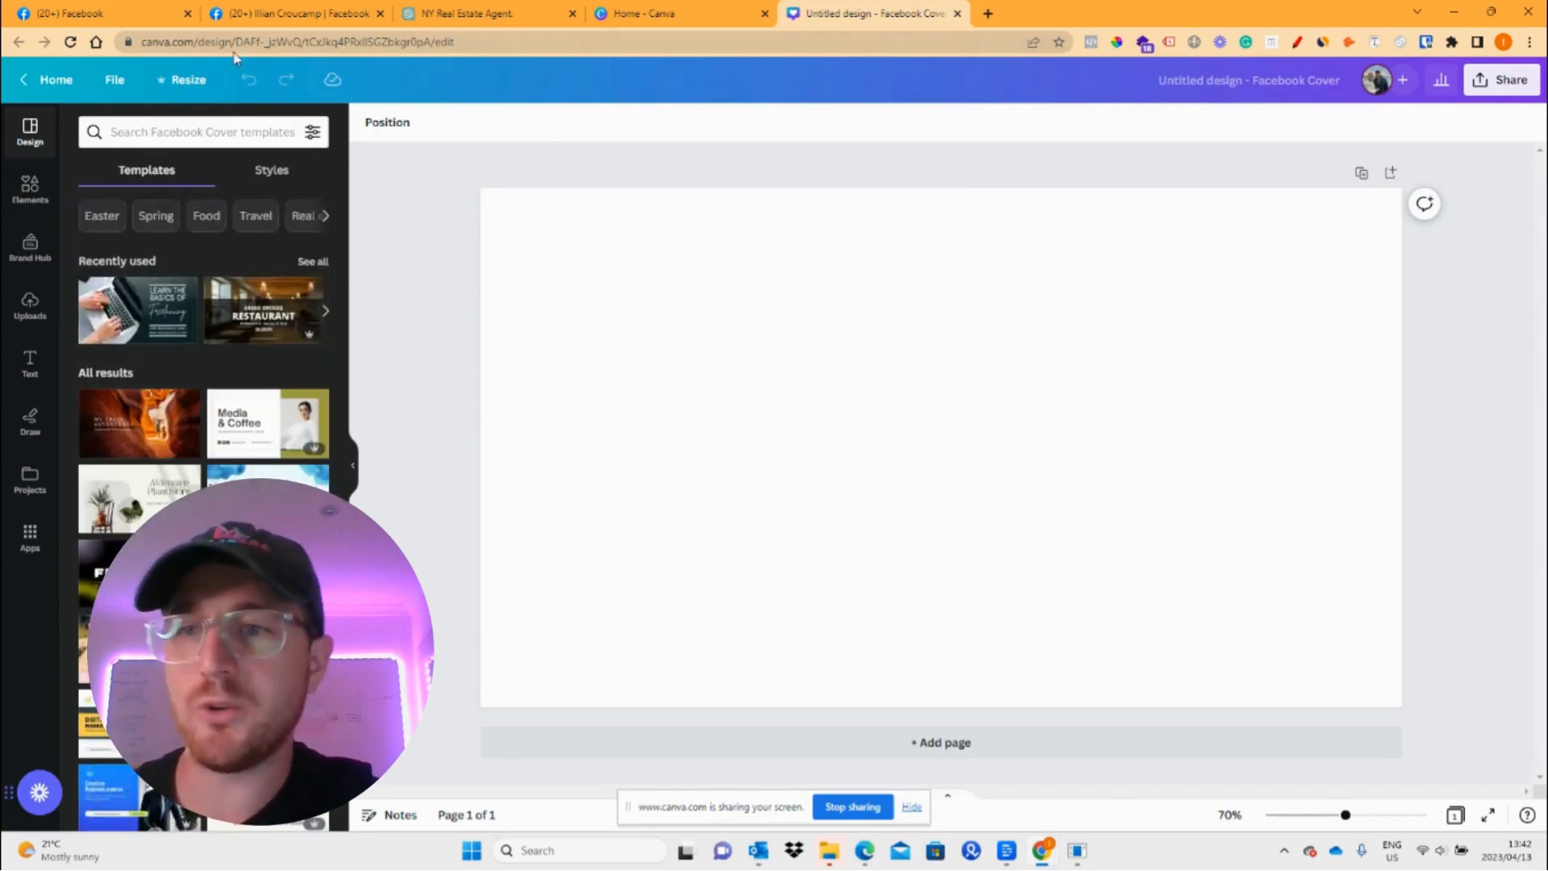
click(173, 138)
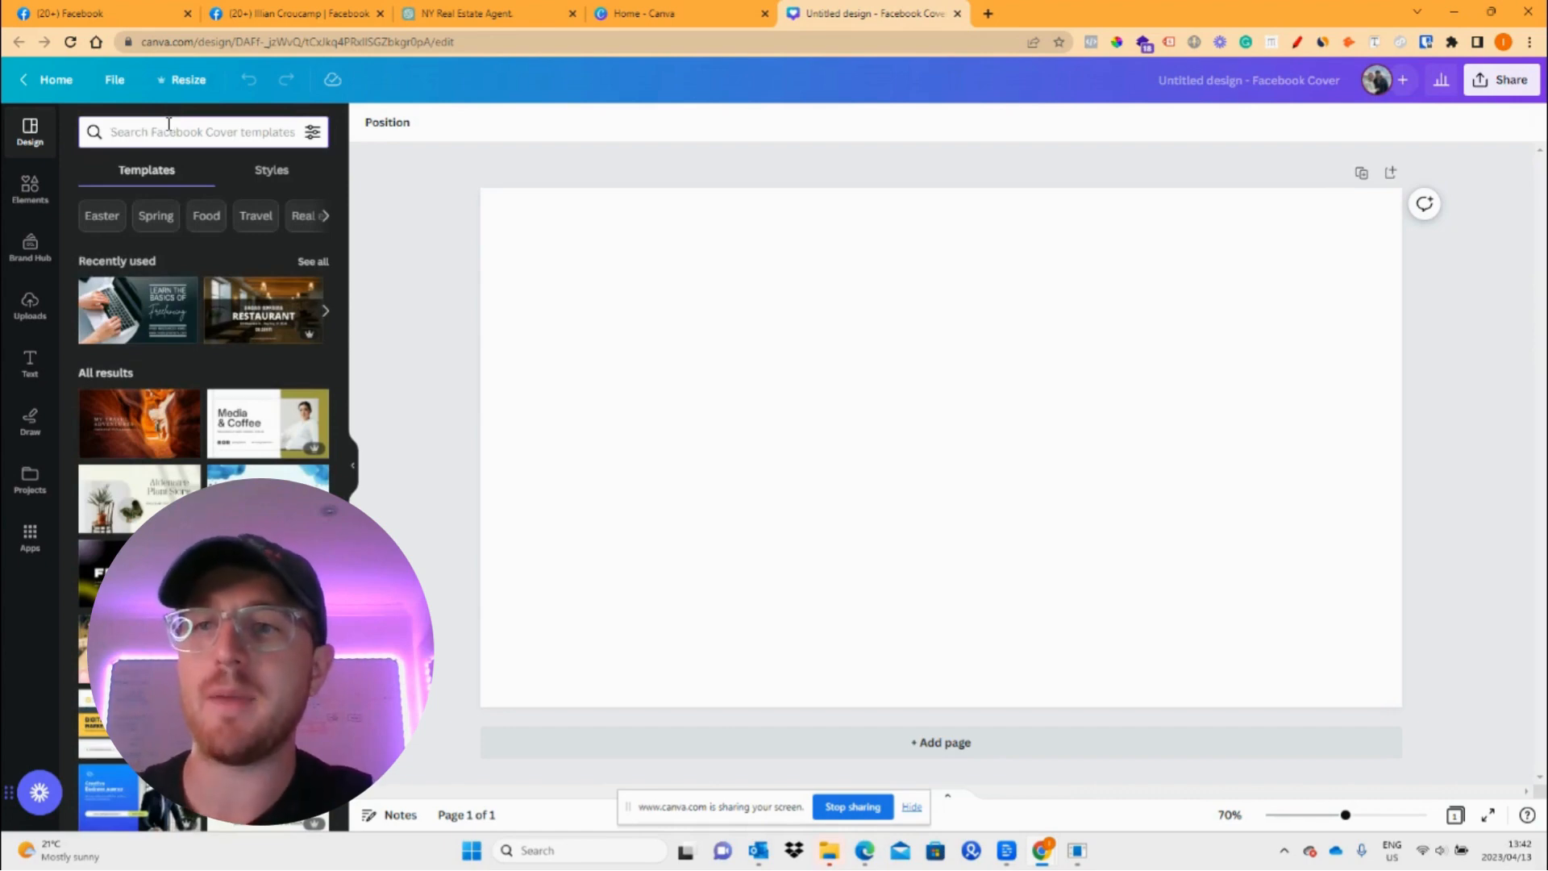
text(pr)
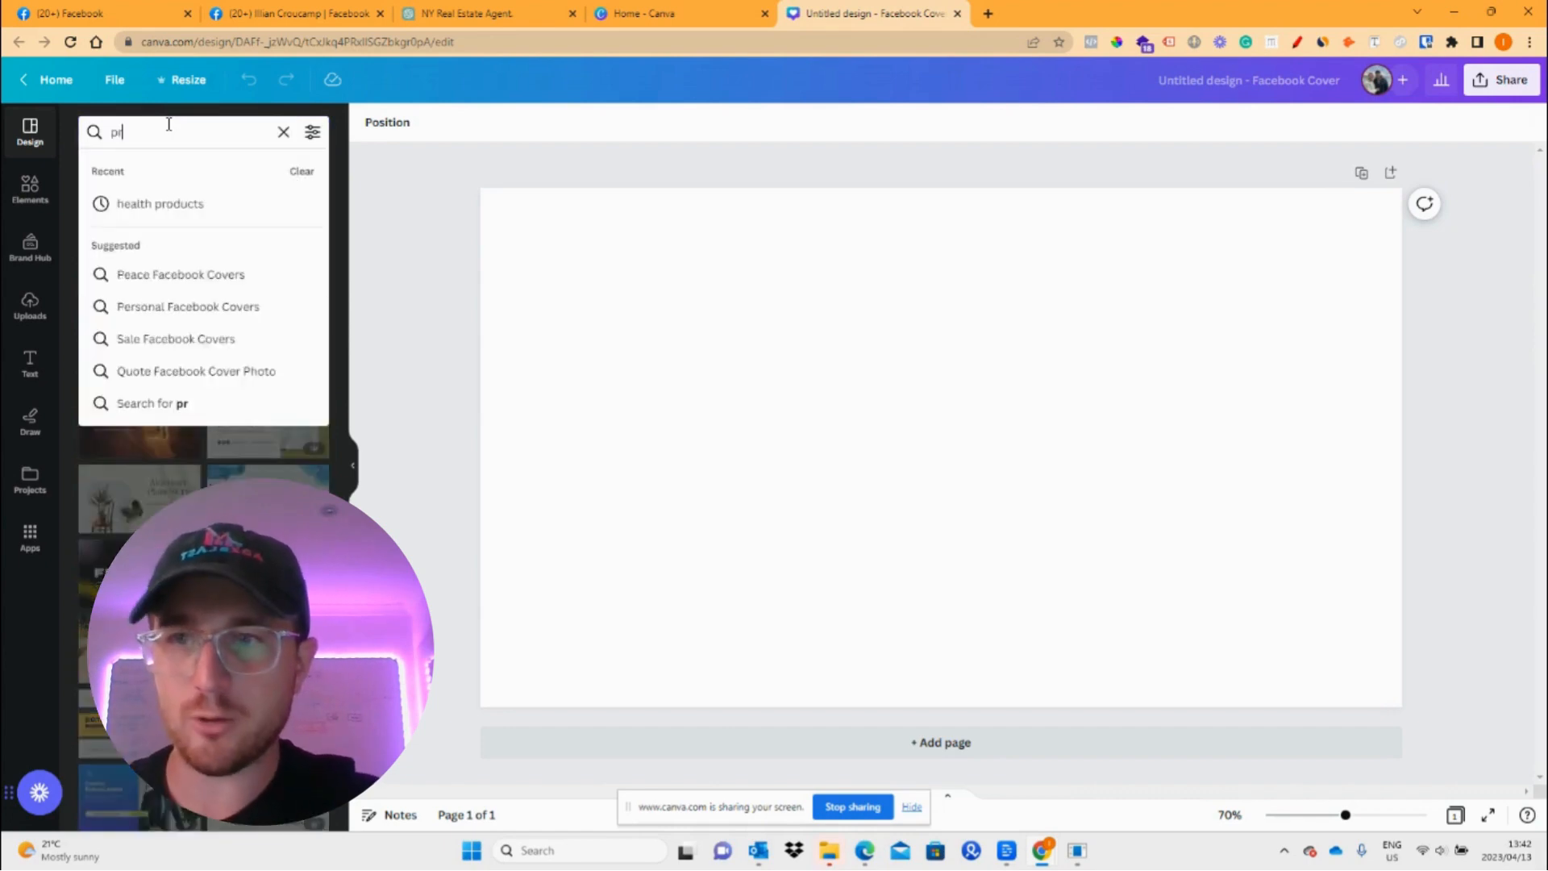
key(BackSpace)
text(l)
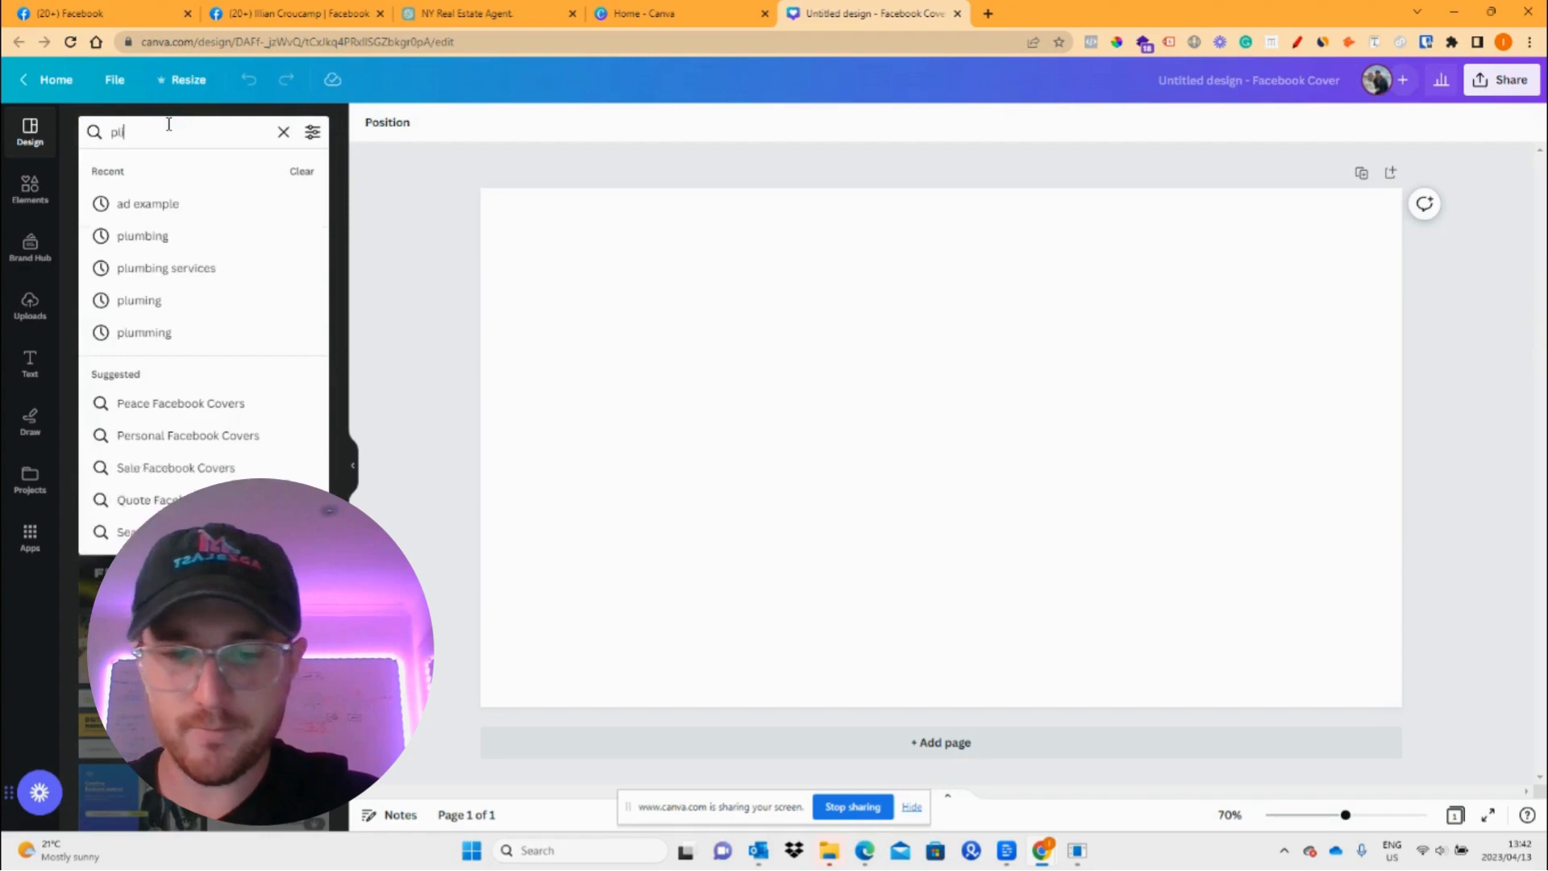
text(um)
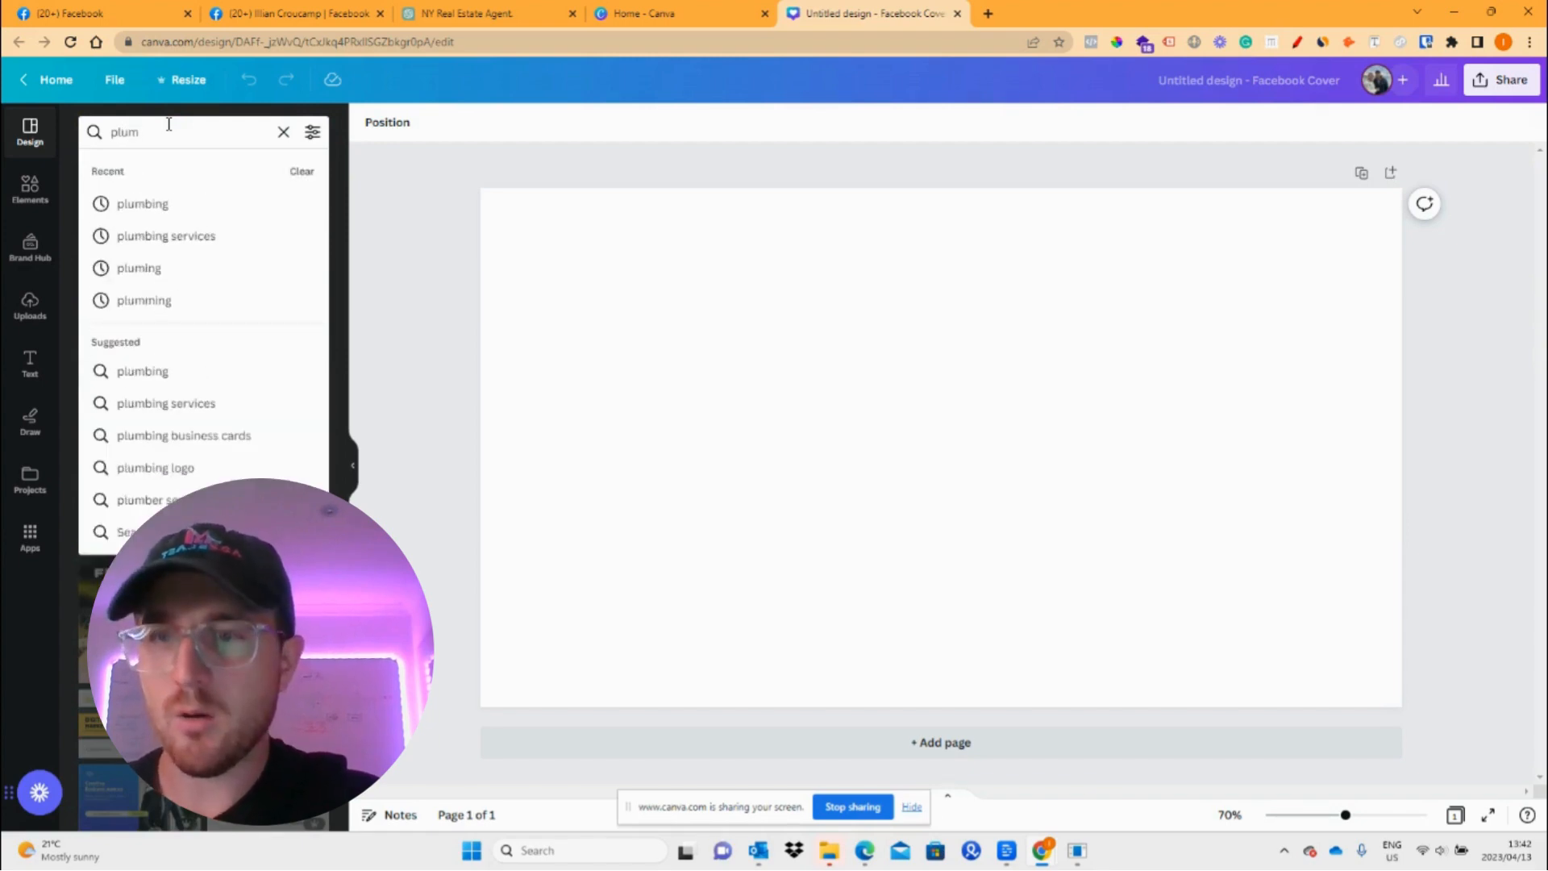
text(ber)
key(BackSpace)
key(BackSpace)
key(BackSpace)
key(BackSpace)
key(BackSpace)
key(BackSpace)
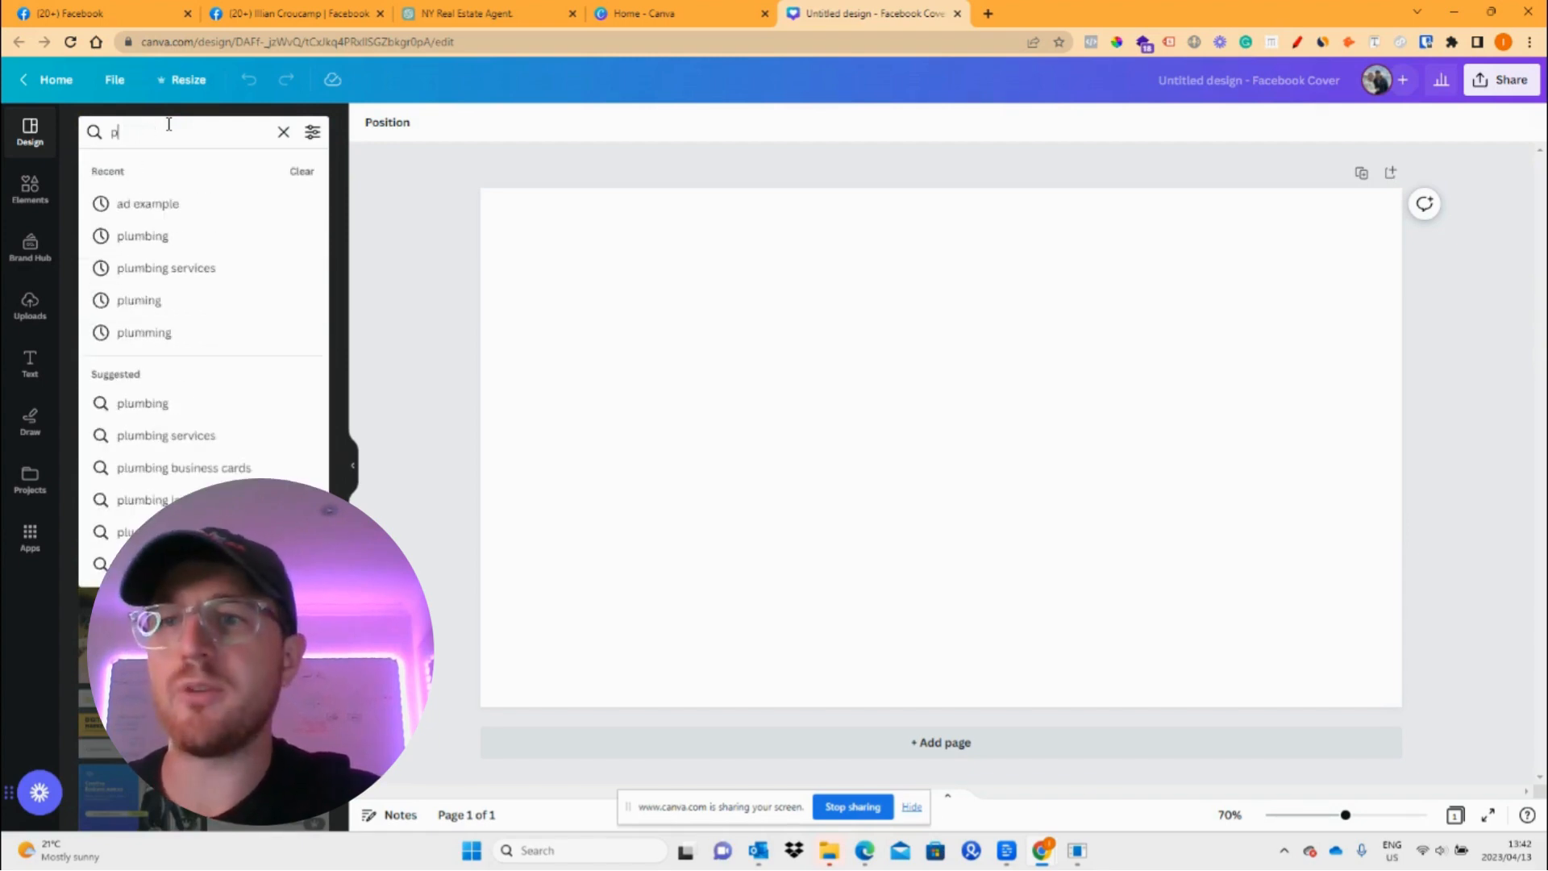
key(BackSpace)
Search the cover templates for "real estate" and choose the recent search "real estate agent"
text(real es)
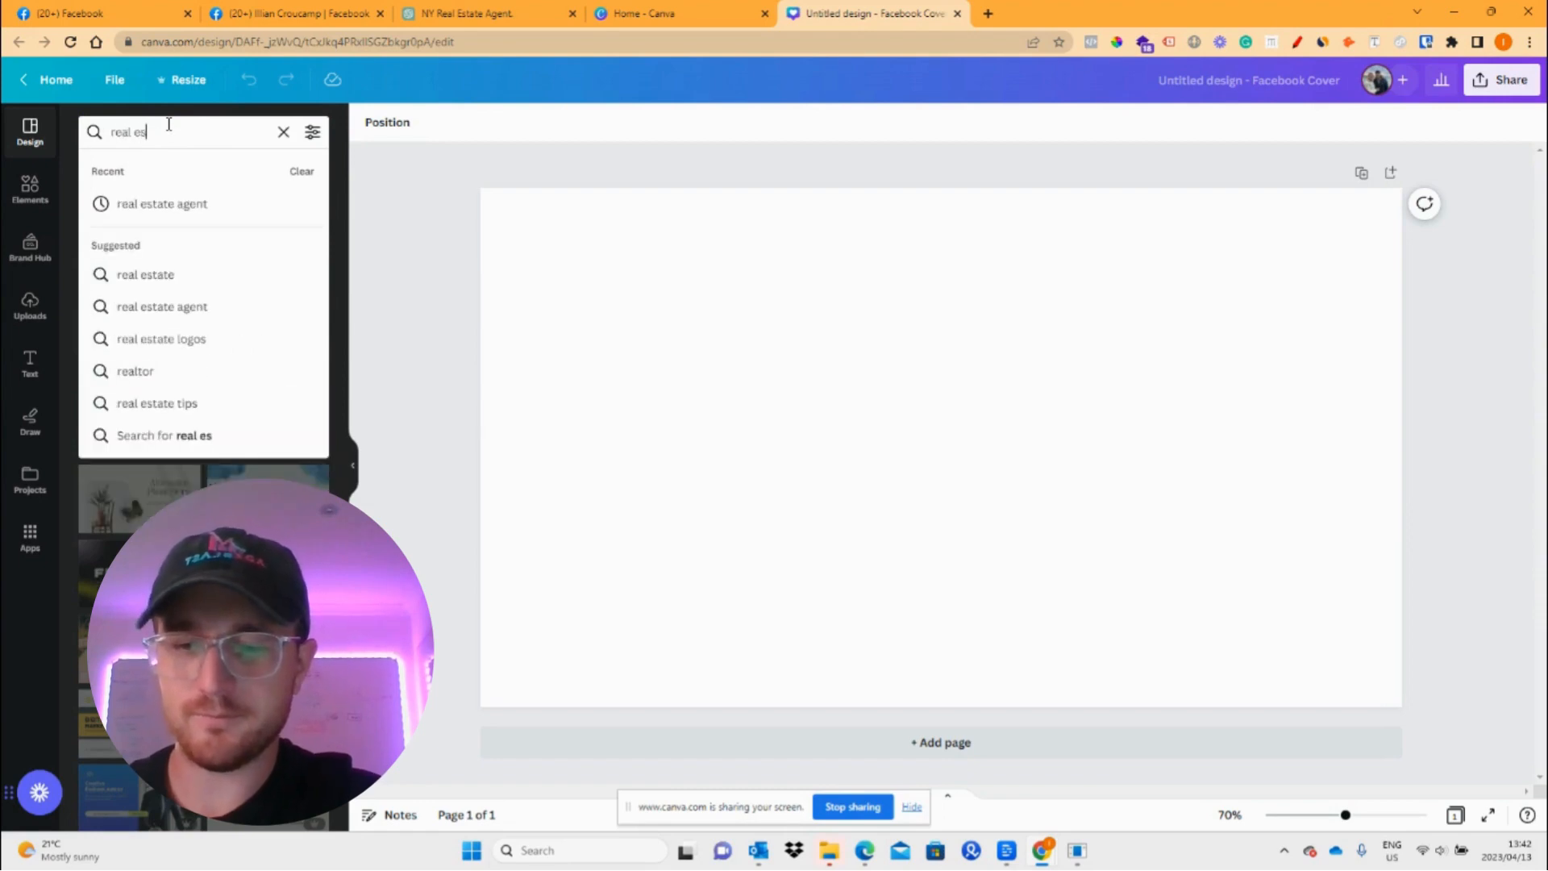
text(tateds)
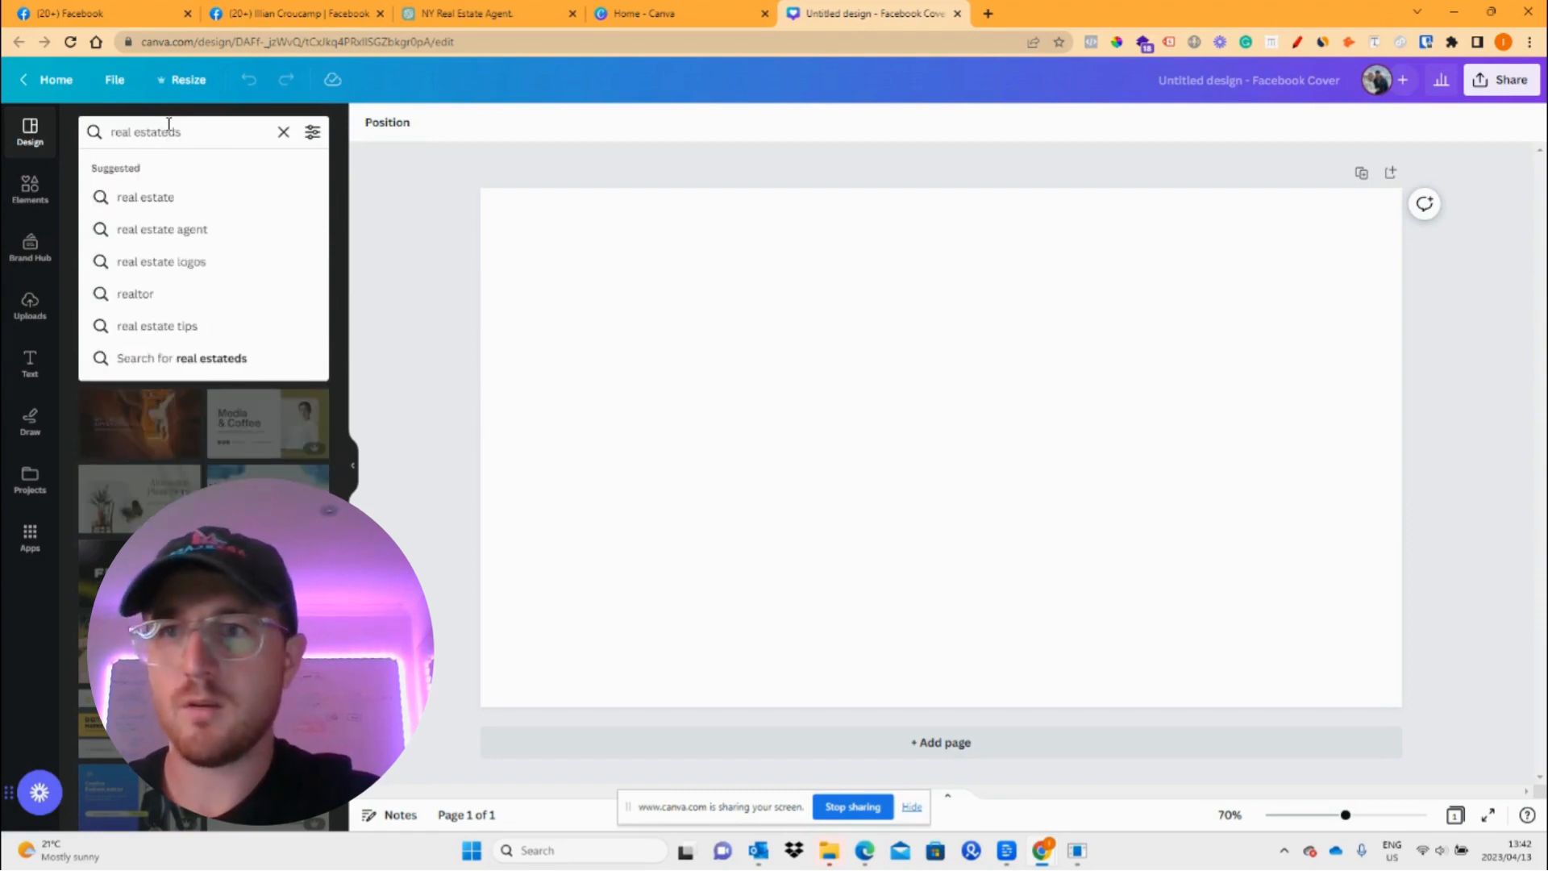
key(BackSpace)
key(BackSpace)
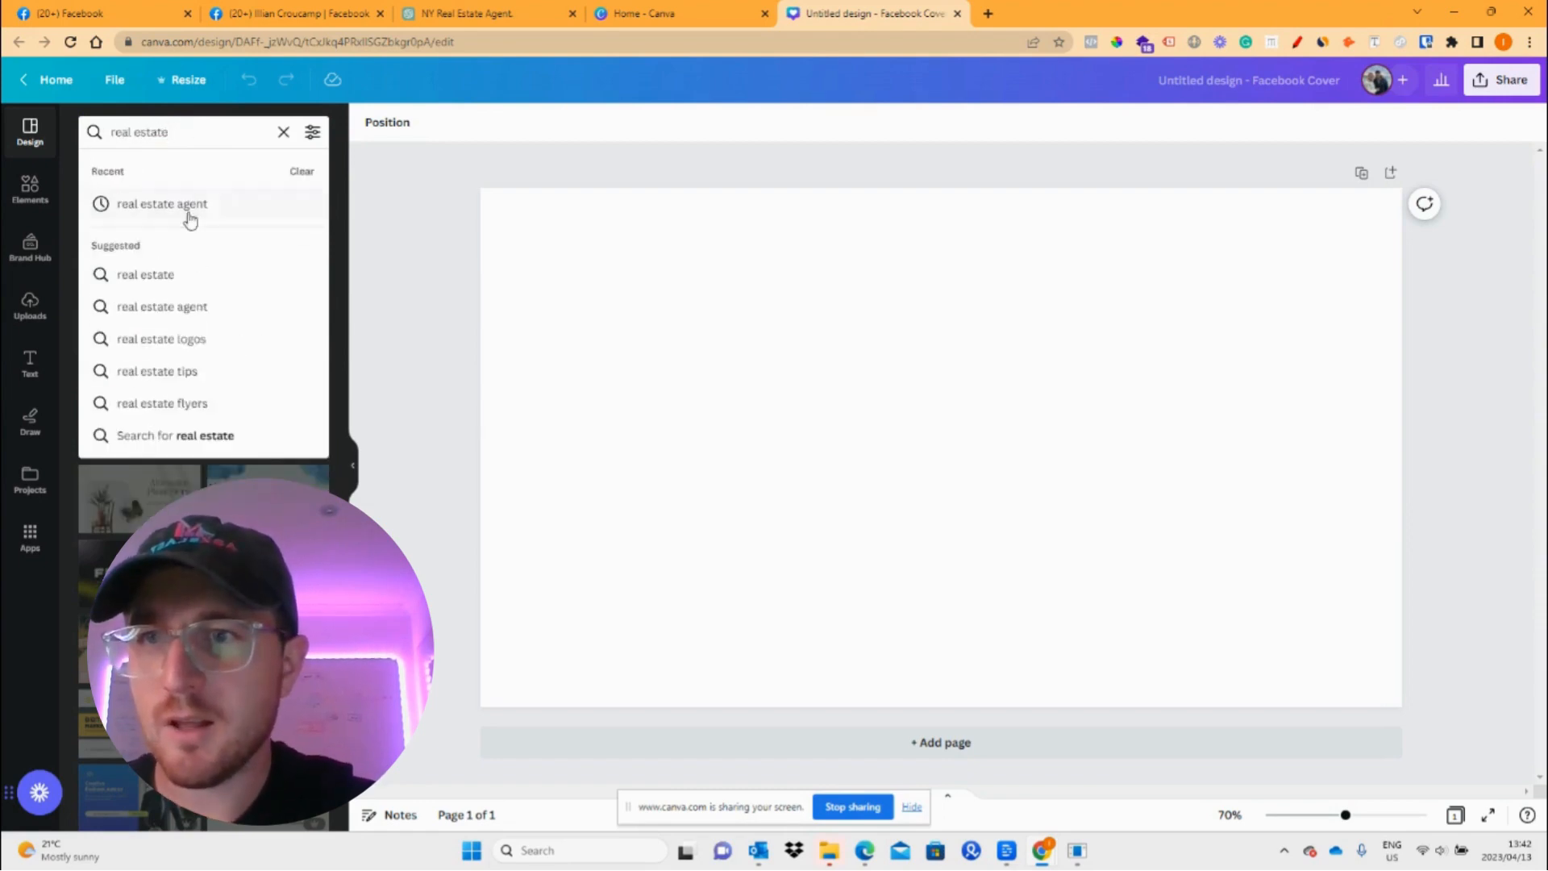
click(173, 211)
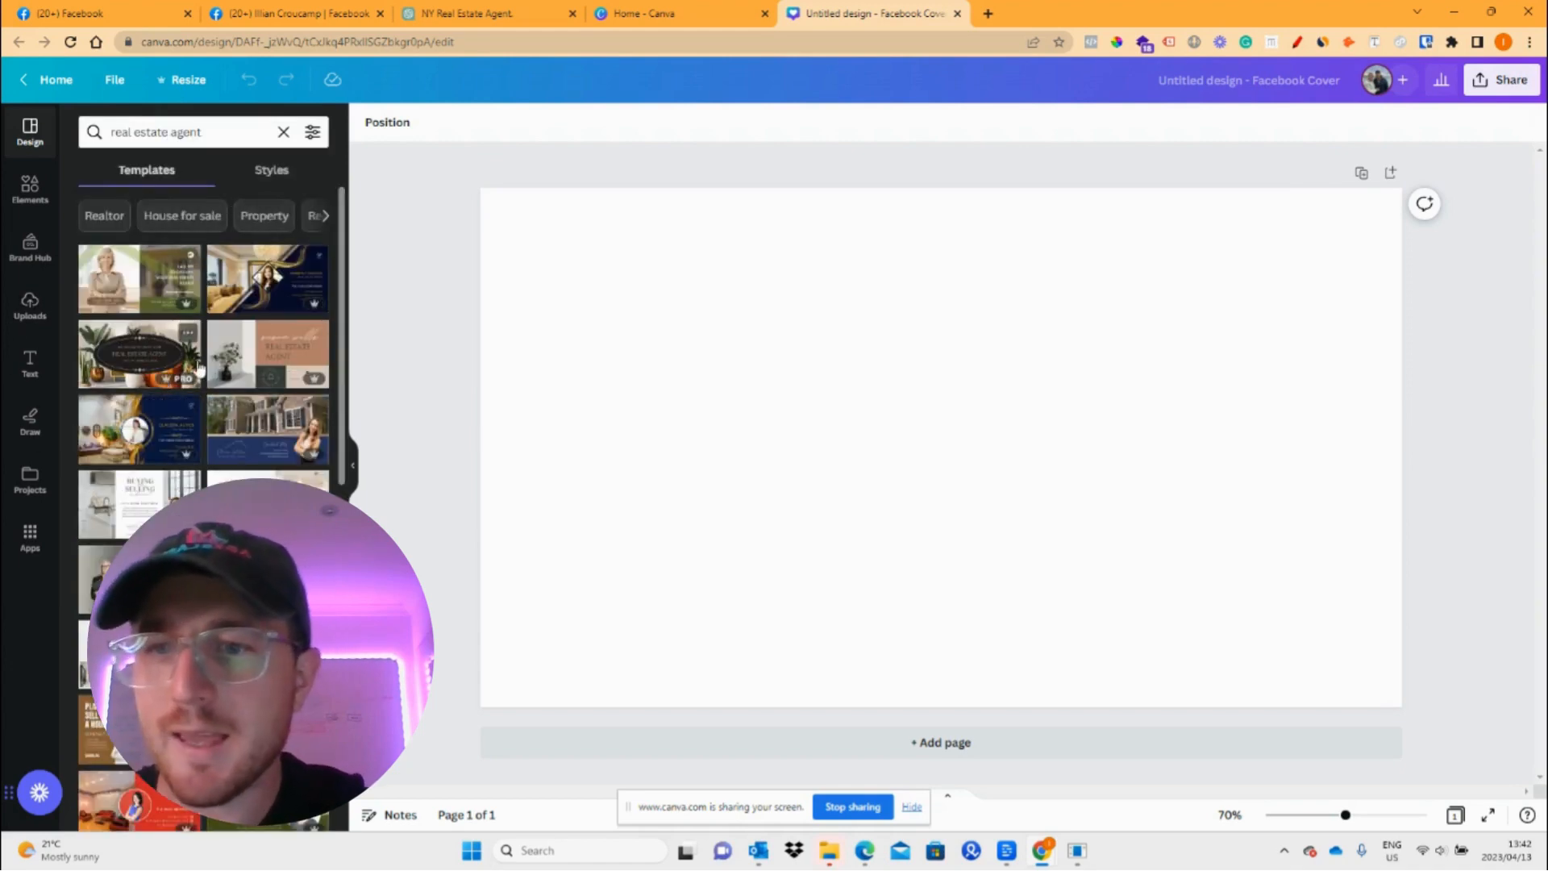
Apply the real estate agent template with the stone house and navy contact band, and shift the woman's photo slightly upward
scroll(223, 422, down, 1)
scroll(223, 422, down, 4)
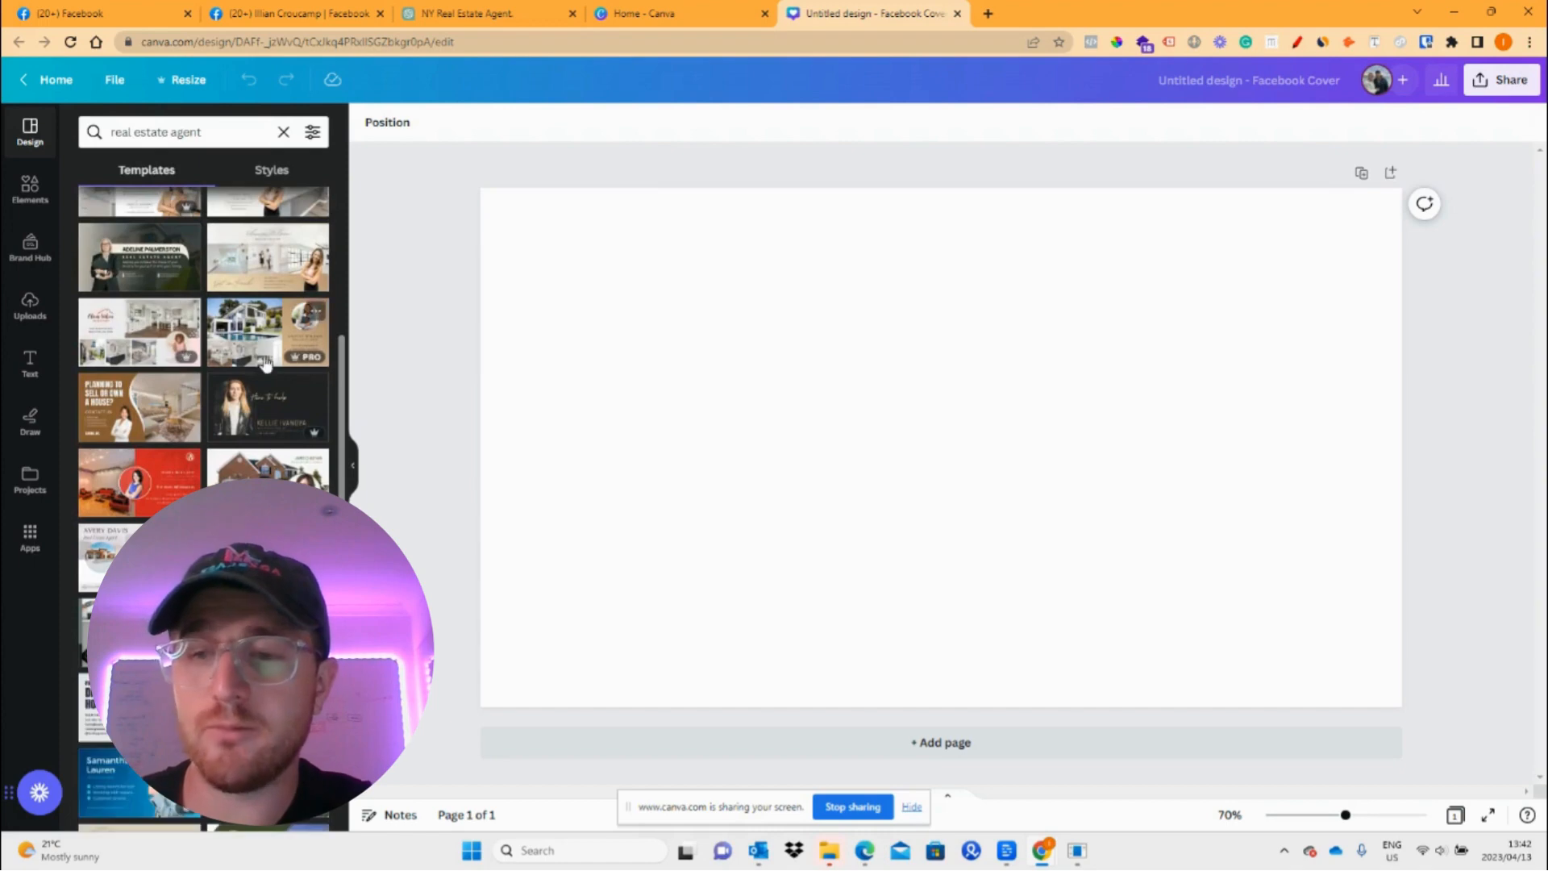
scroll(269, 420, down, 3)
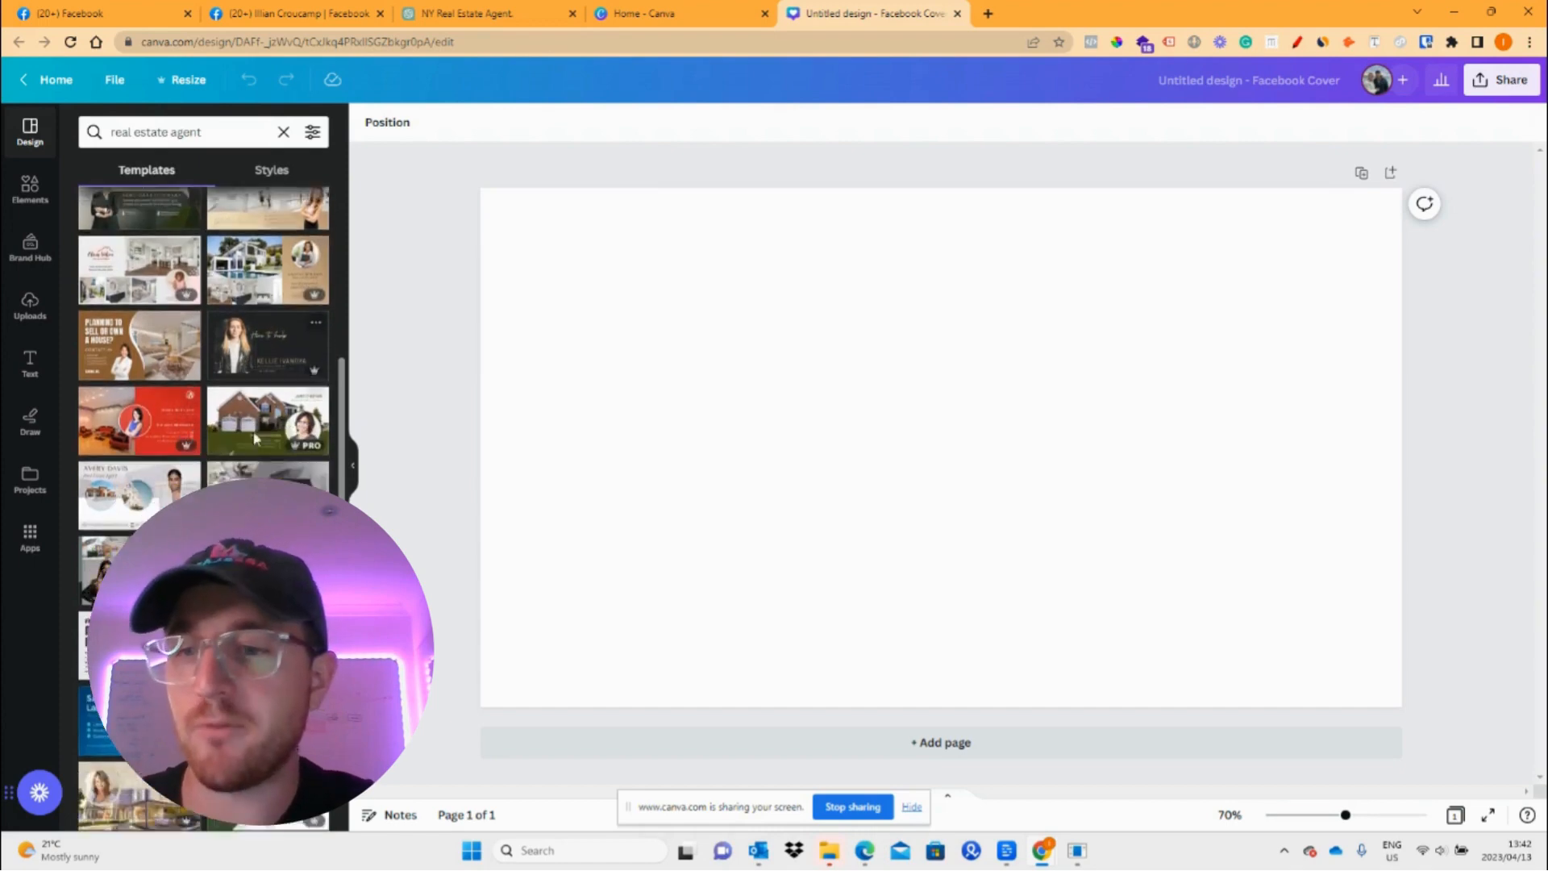
scroll(263, 458, down, 3)
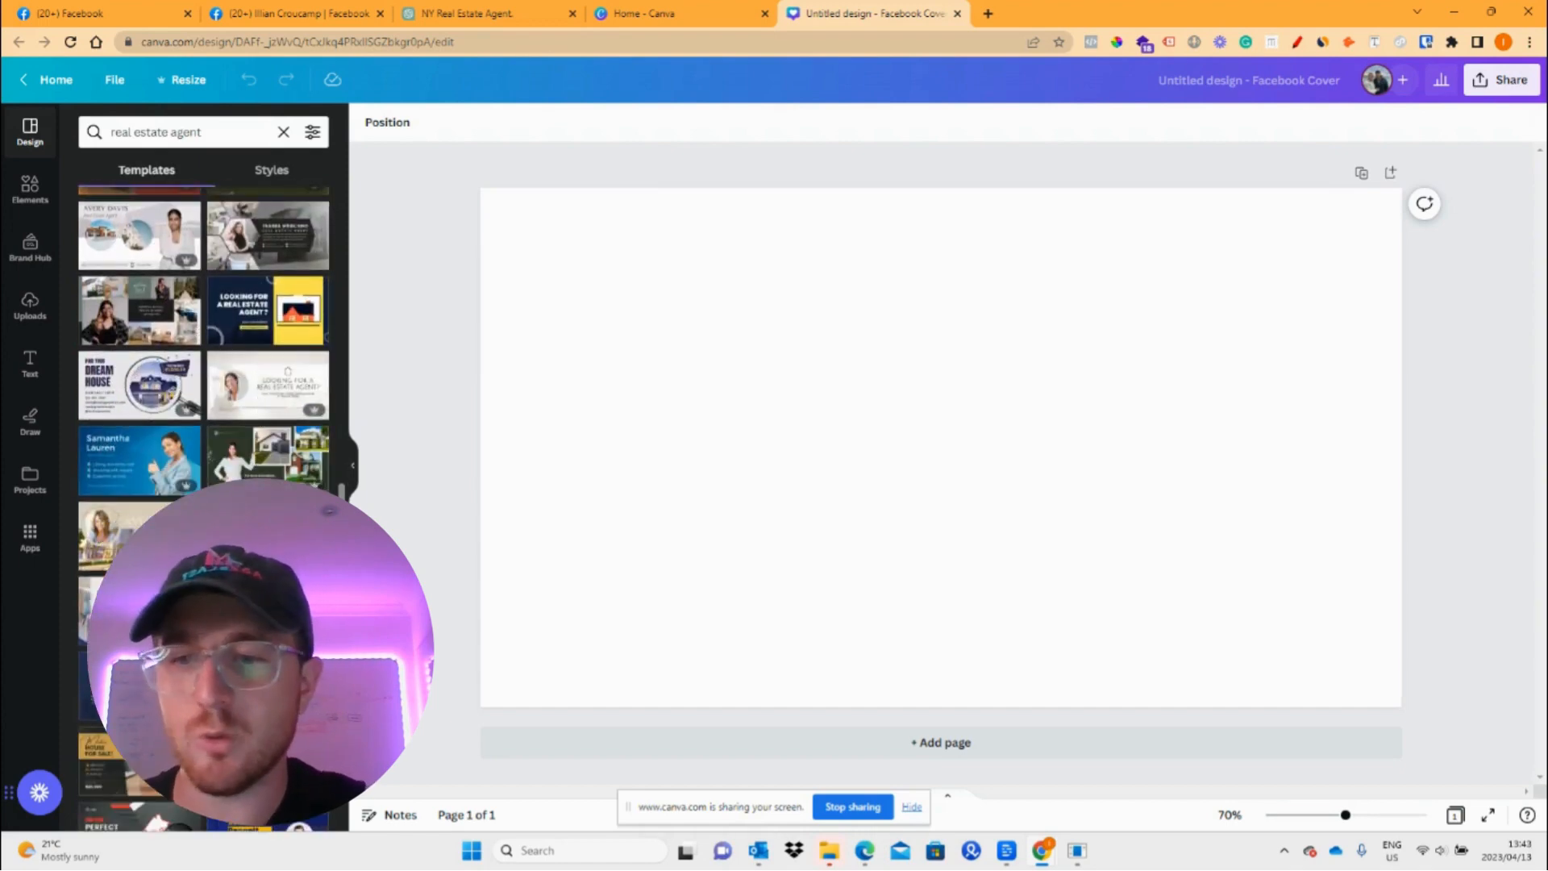
scroll(204, 363, down, 3)
scroll(204, 363, down, 1)
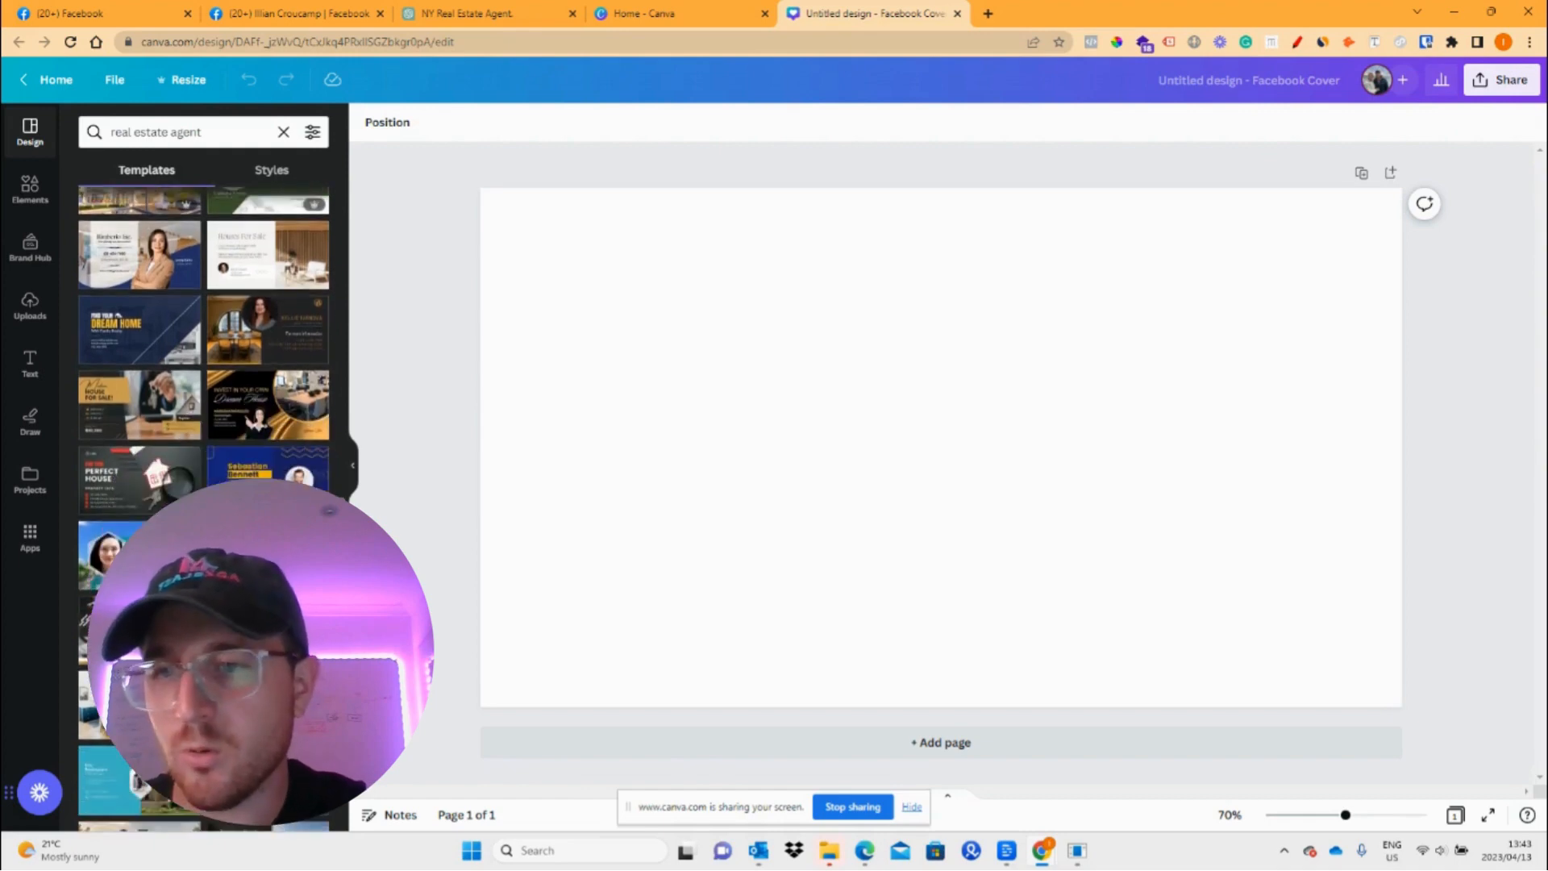
scroll(207, 323, up, 10)
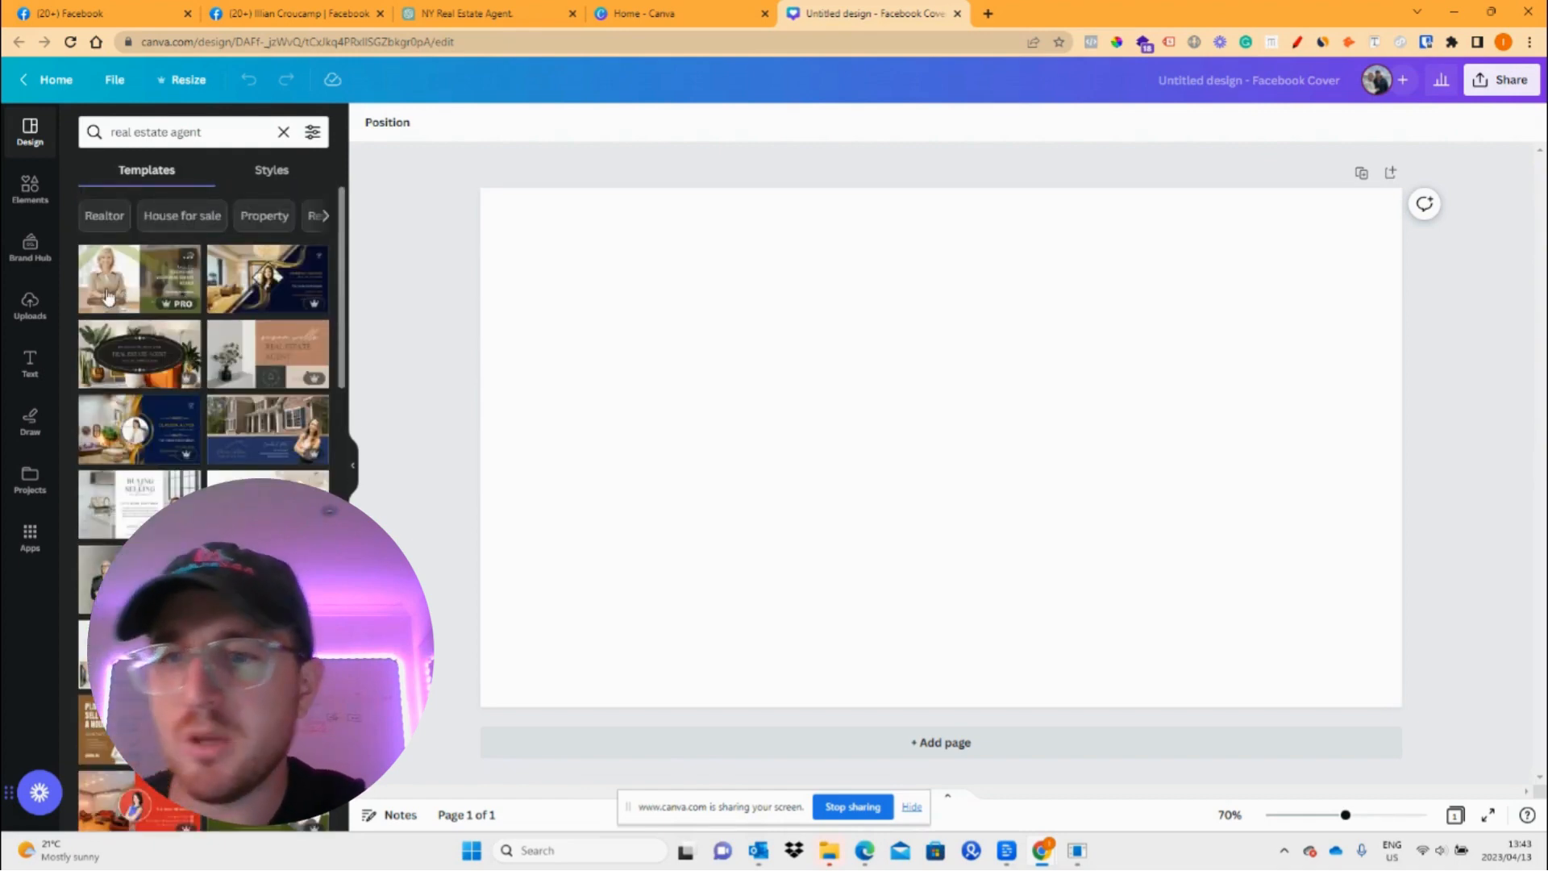
scroll(260, 456, down, 1)
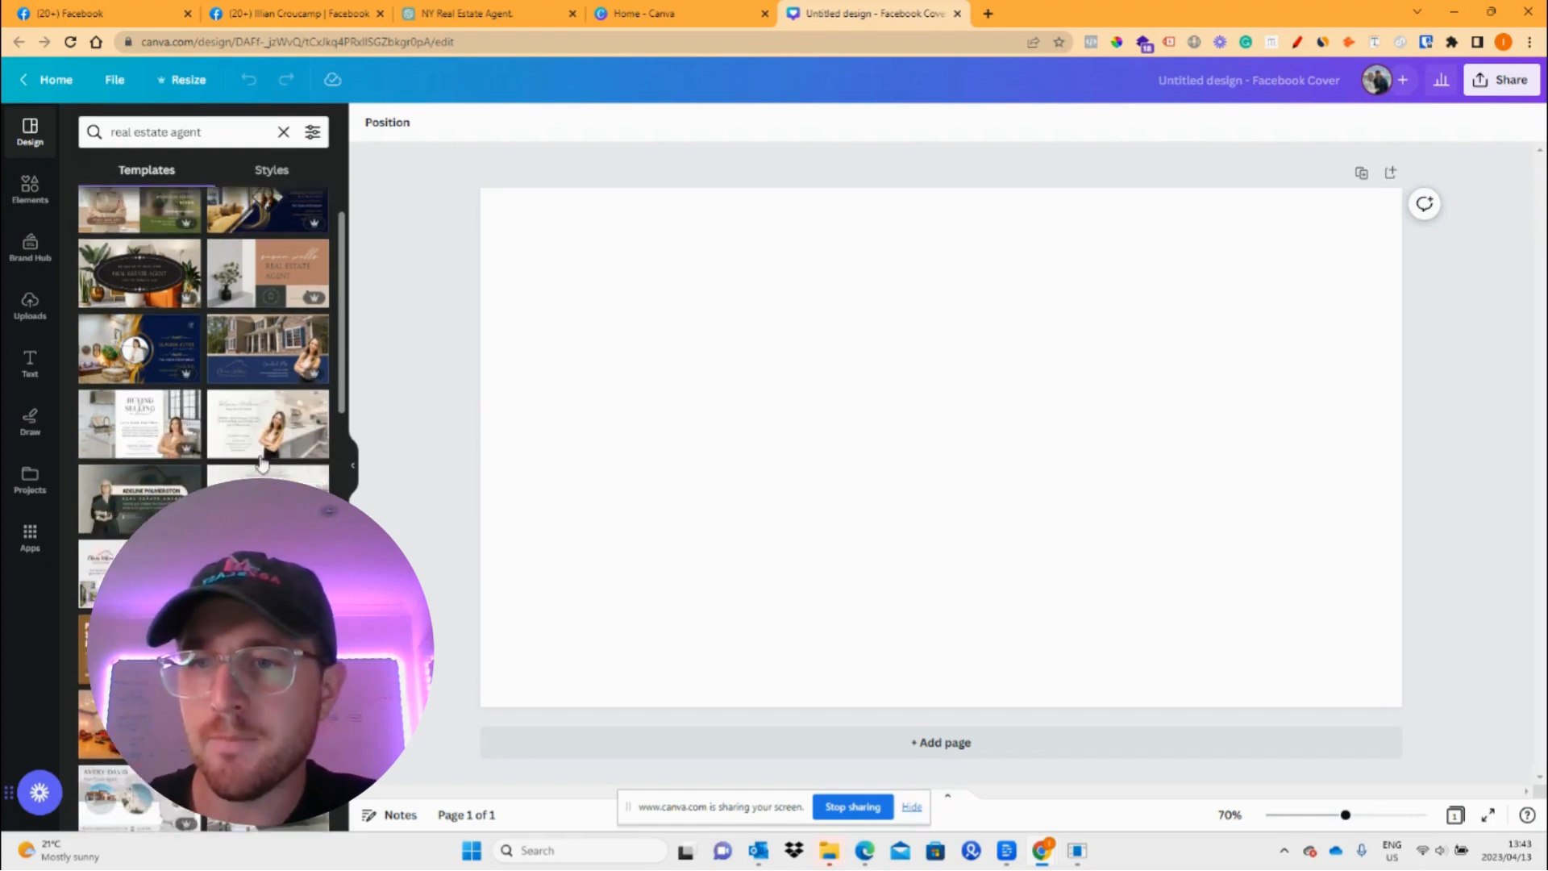
click(283, 364)
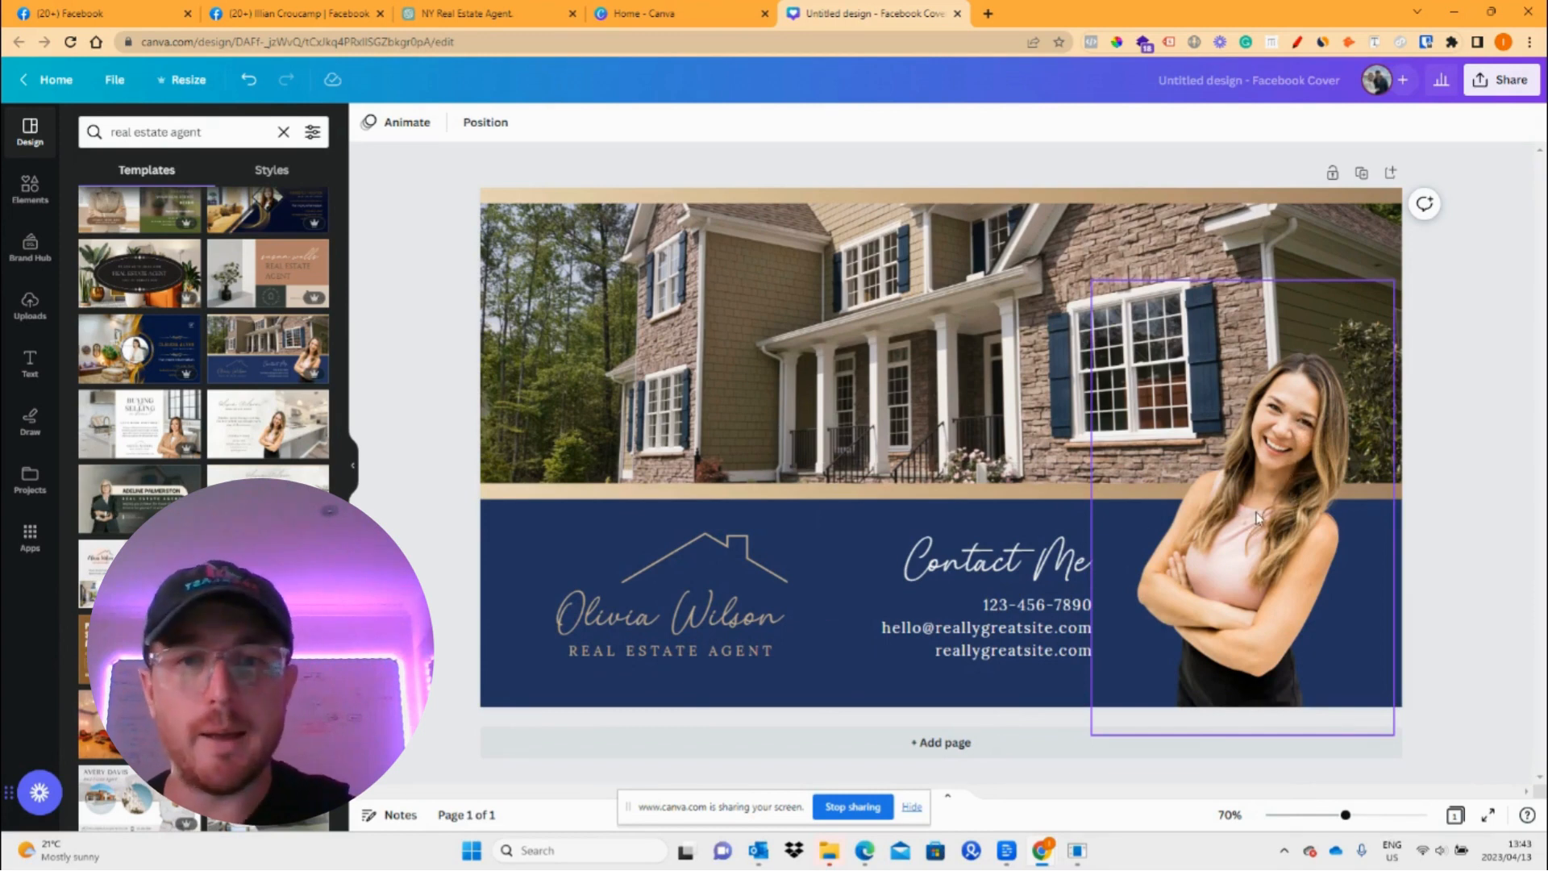
drag(1256, 517, 1260, 489)
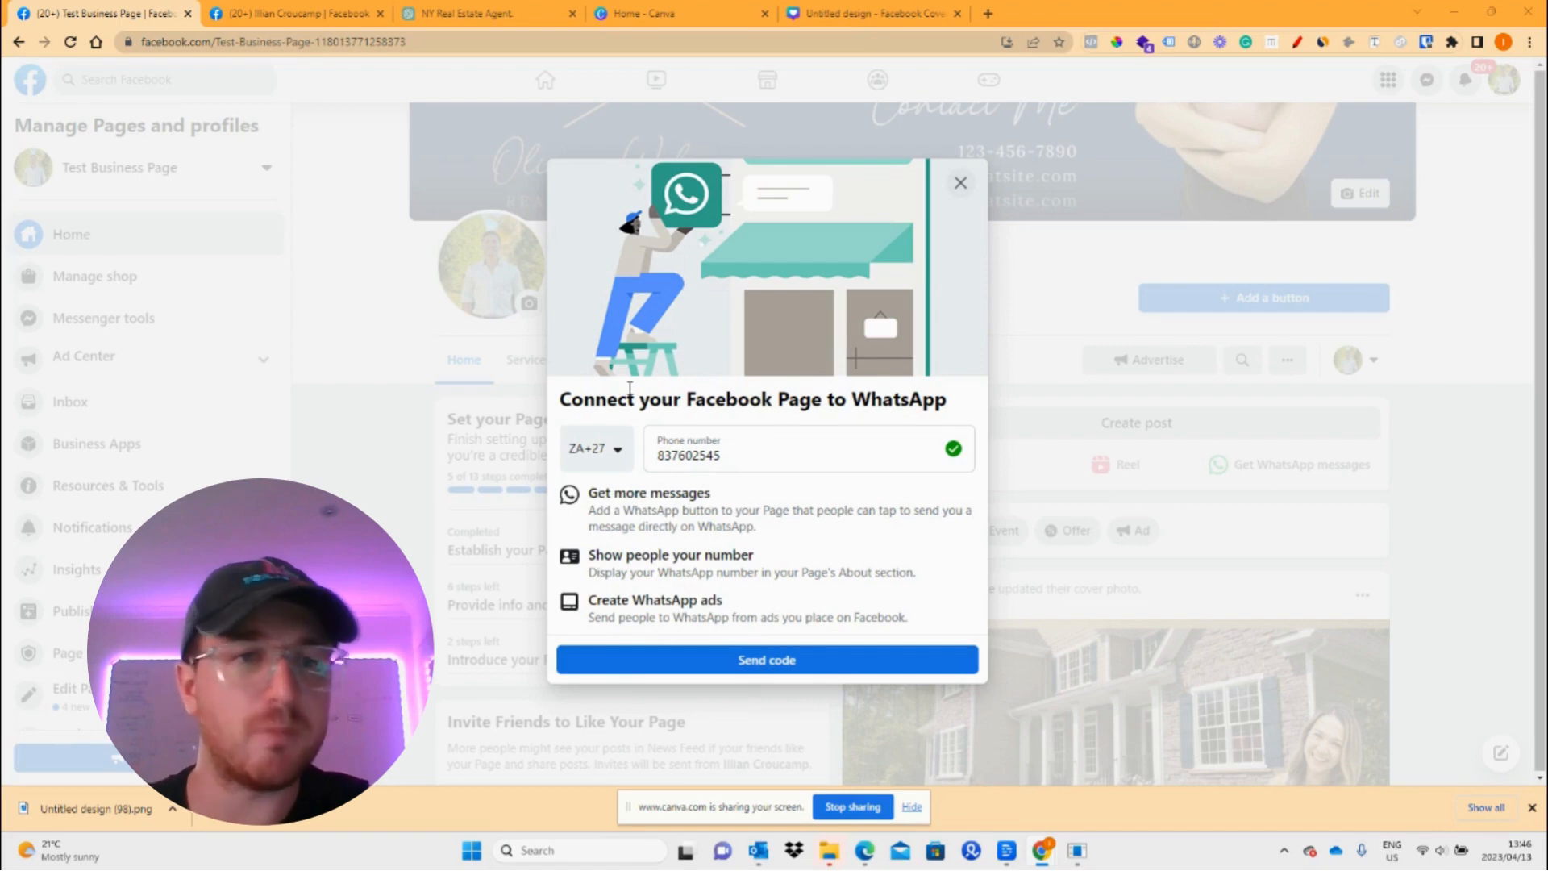
Leave the WhatsApp connection setup without linking a number and look through Test Business Page's home feed
click(960, 183)
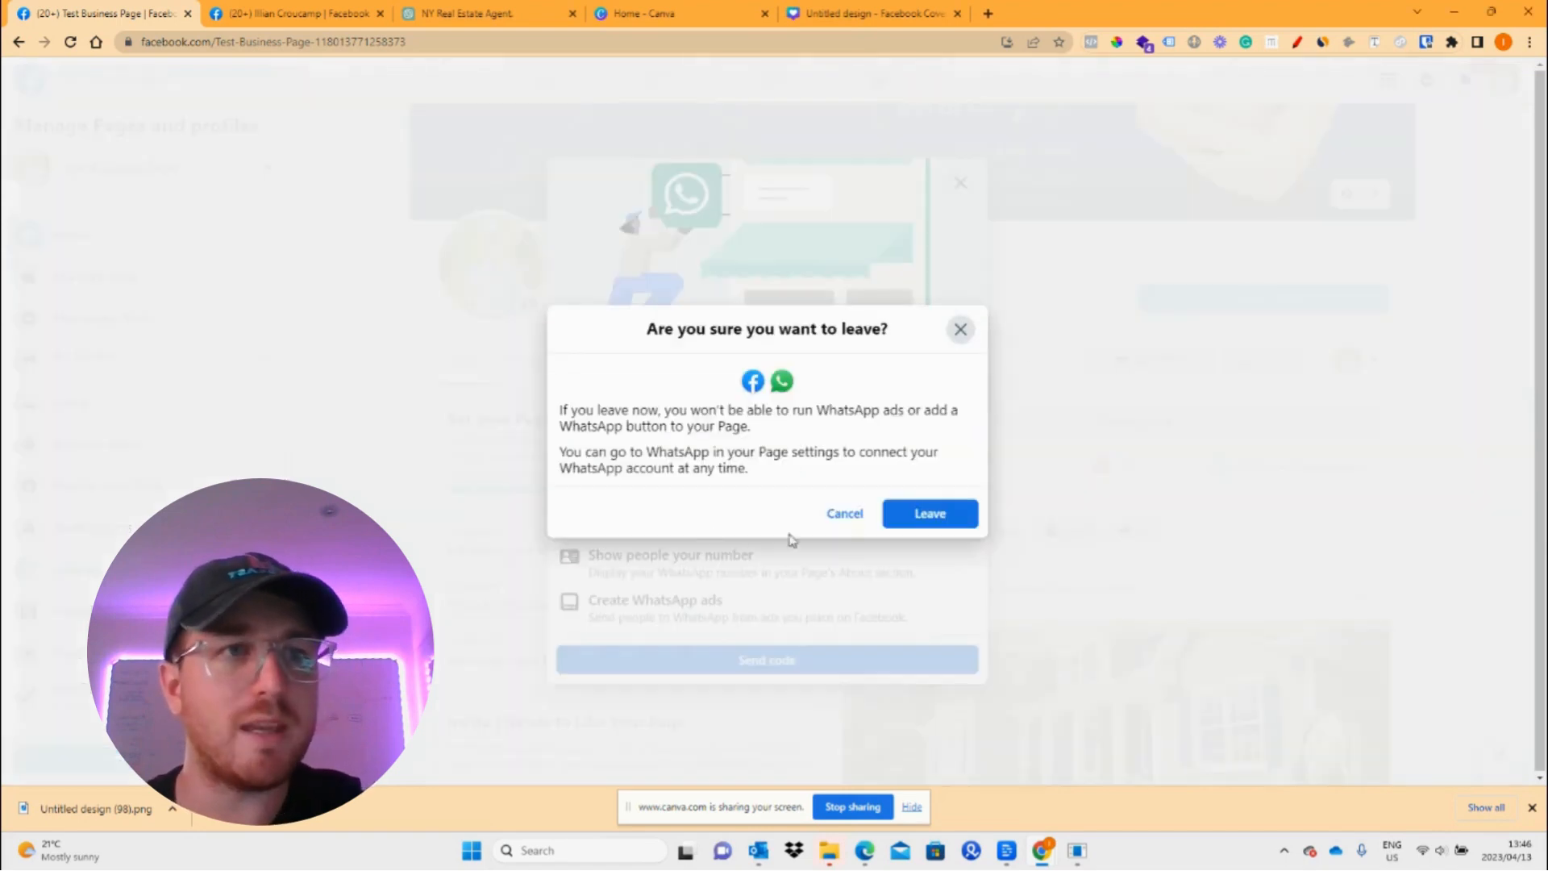
click(923, 521)
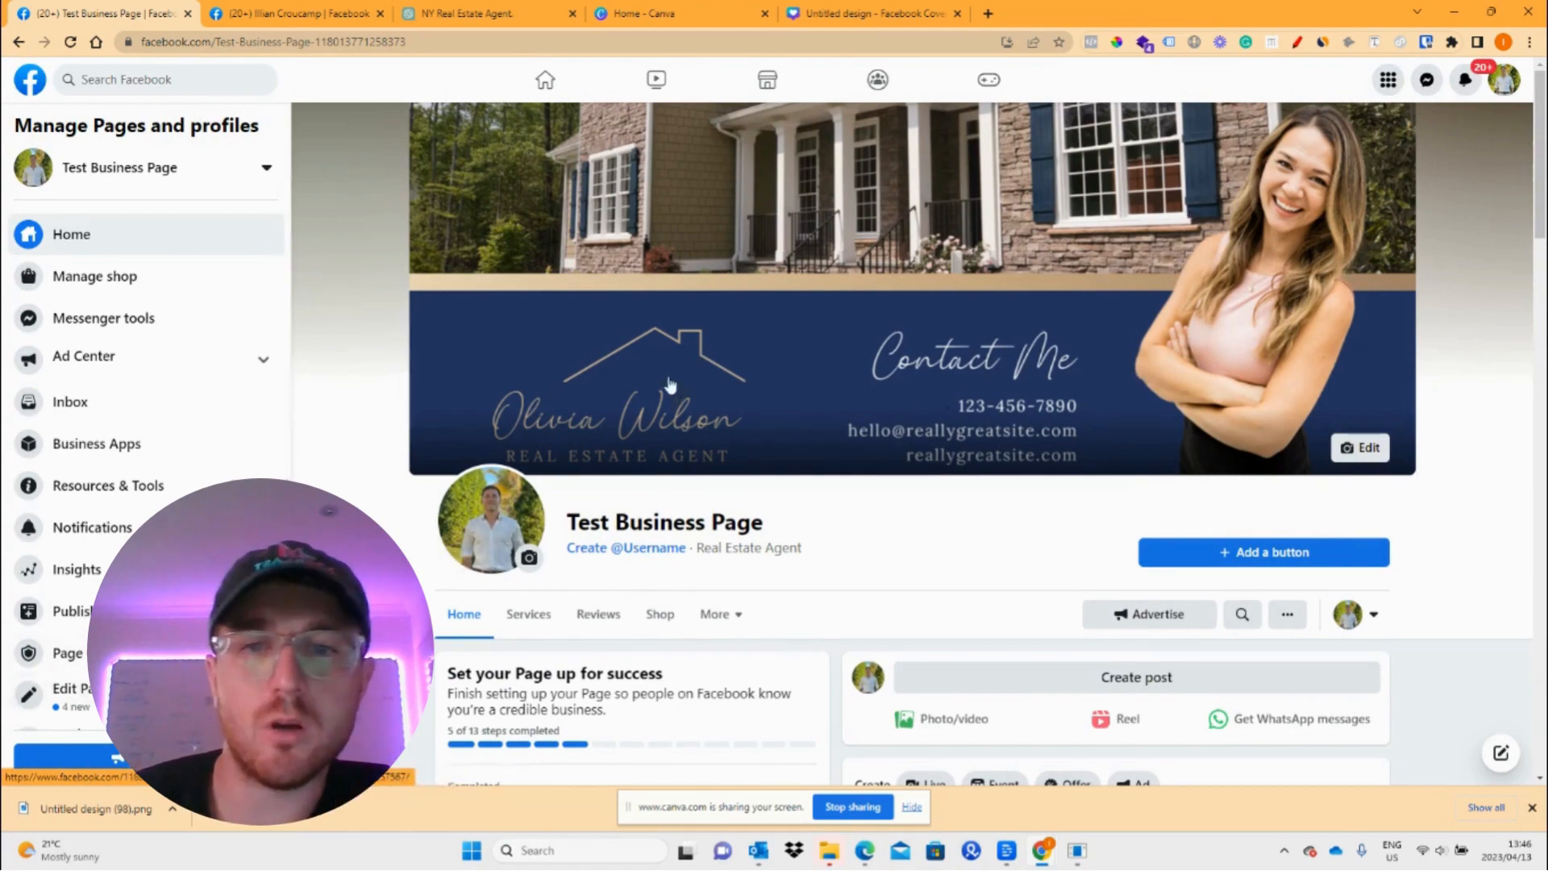
scroll(606, 315, down, 3)
scroll(607, 315, down, 3)
scroll(1327, 294, up, 6)
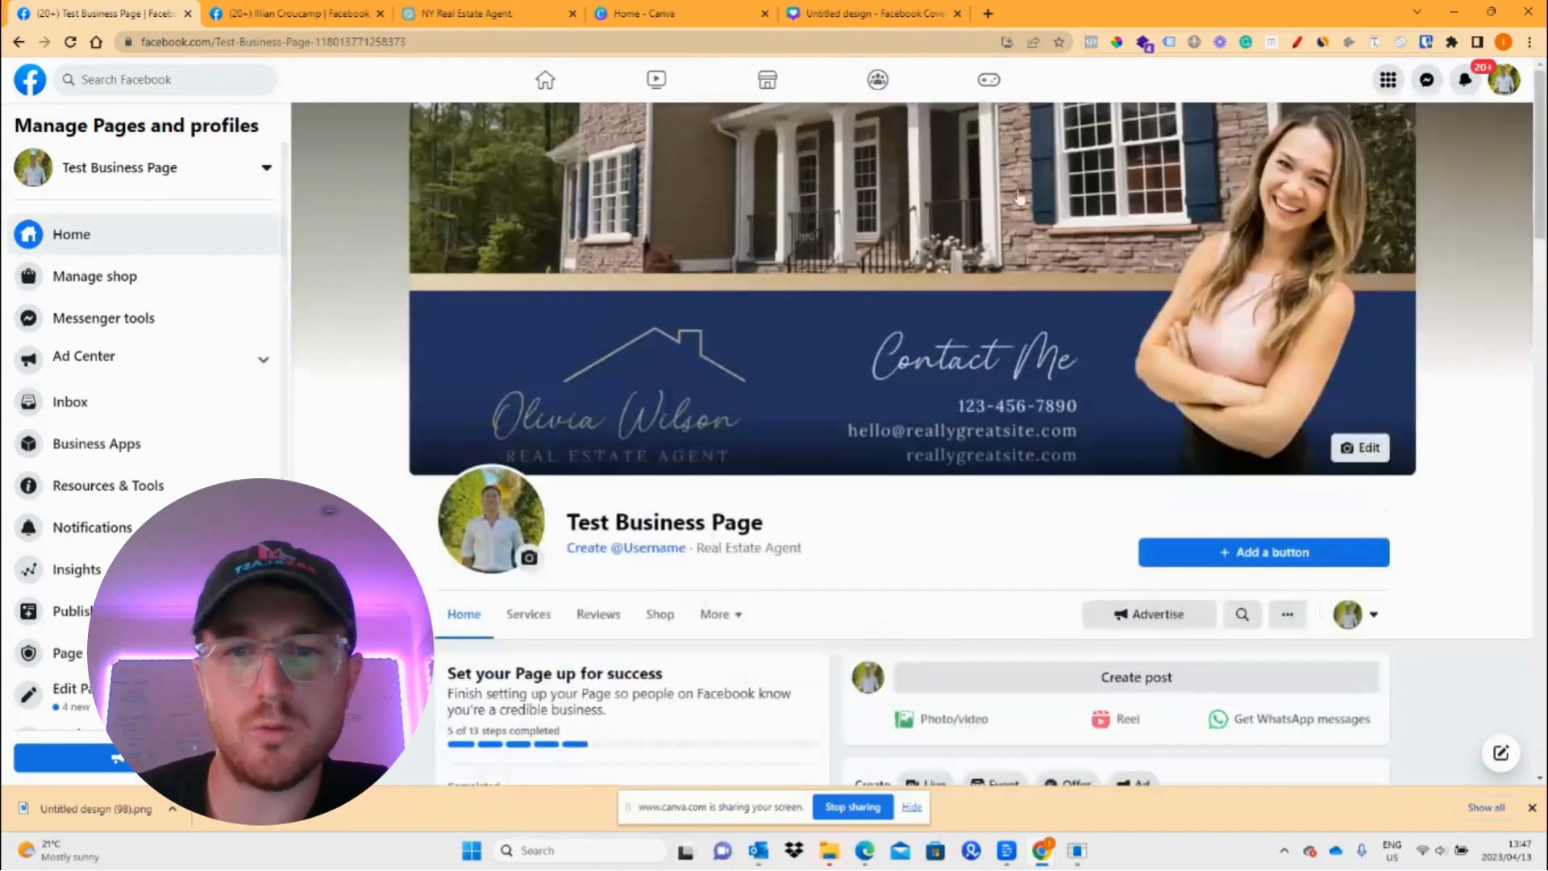
scroll(556, 573, down, 12)
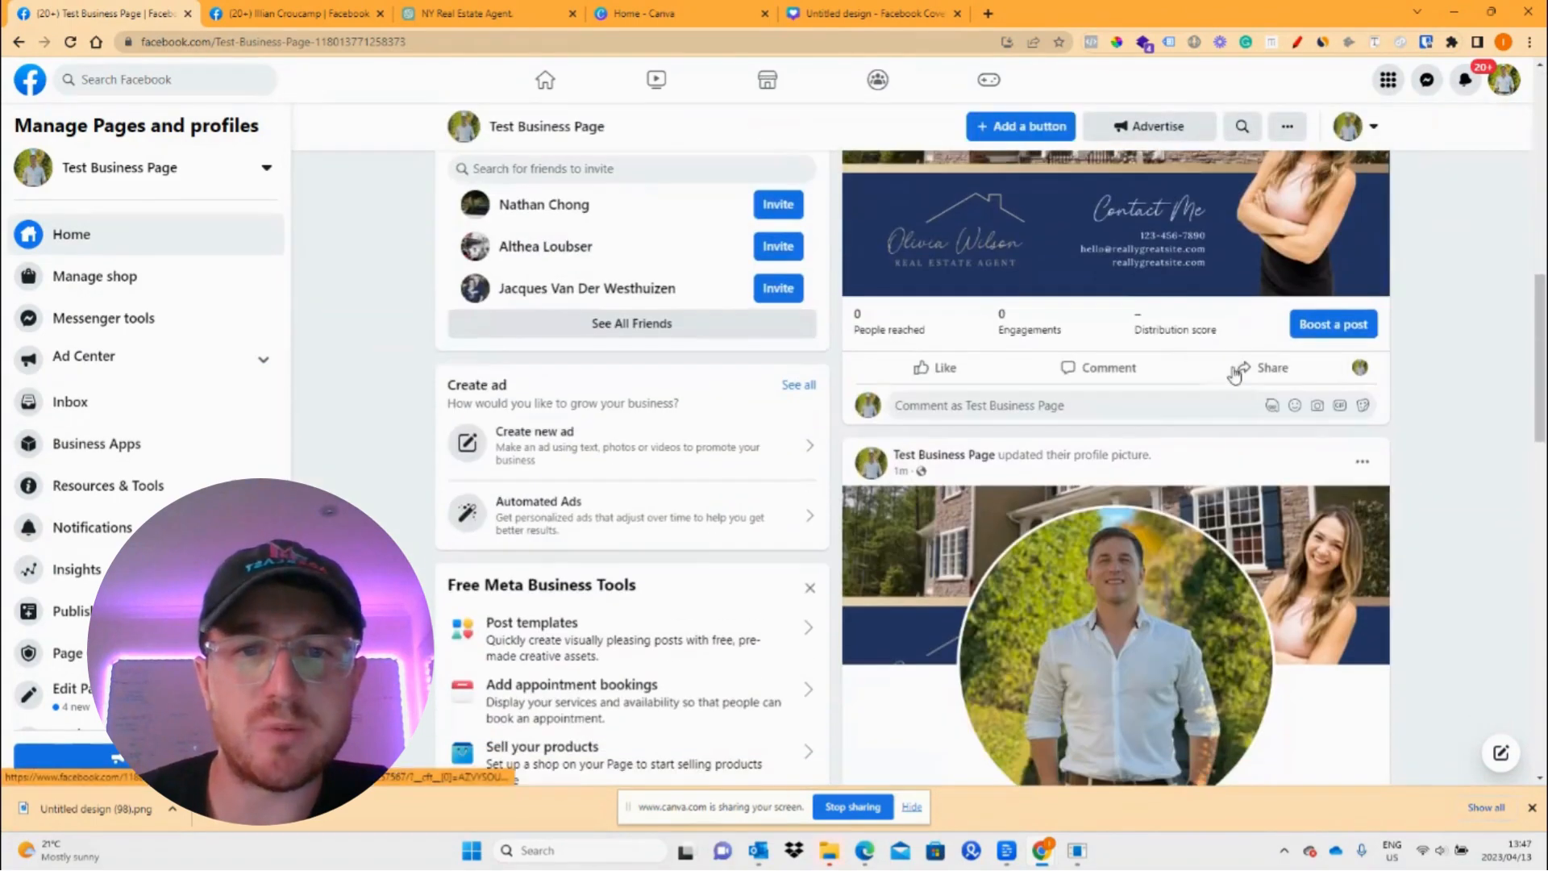
scroll(974, 424, down, 1)
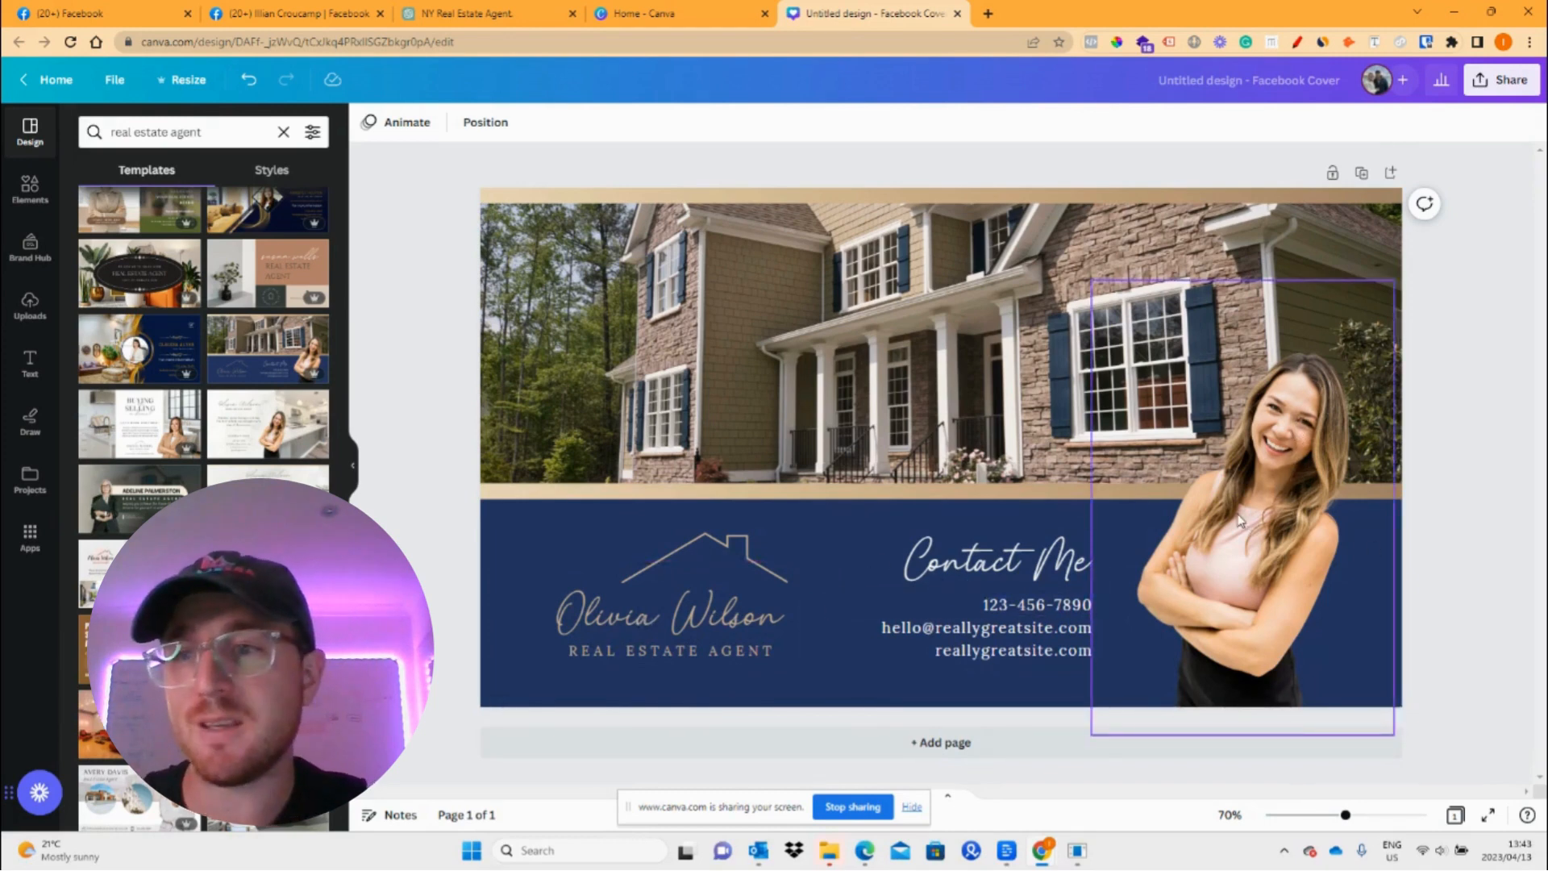
Move the woman's photo slightly upward in the Facebook Cover design in Canva
drag(1255, 511, 1260, 488)
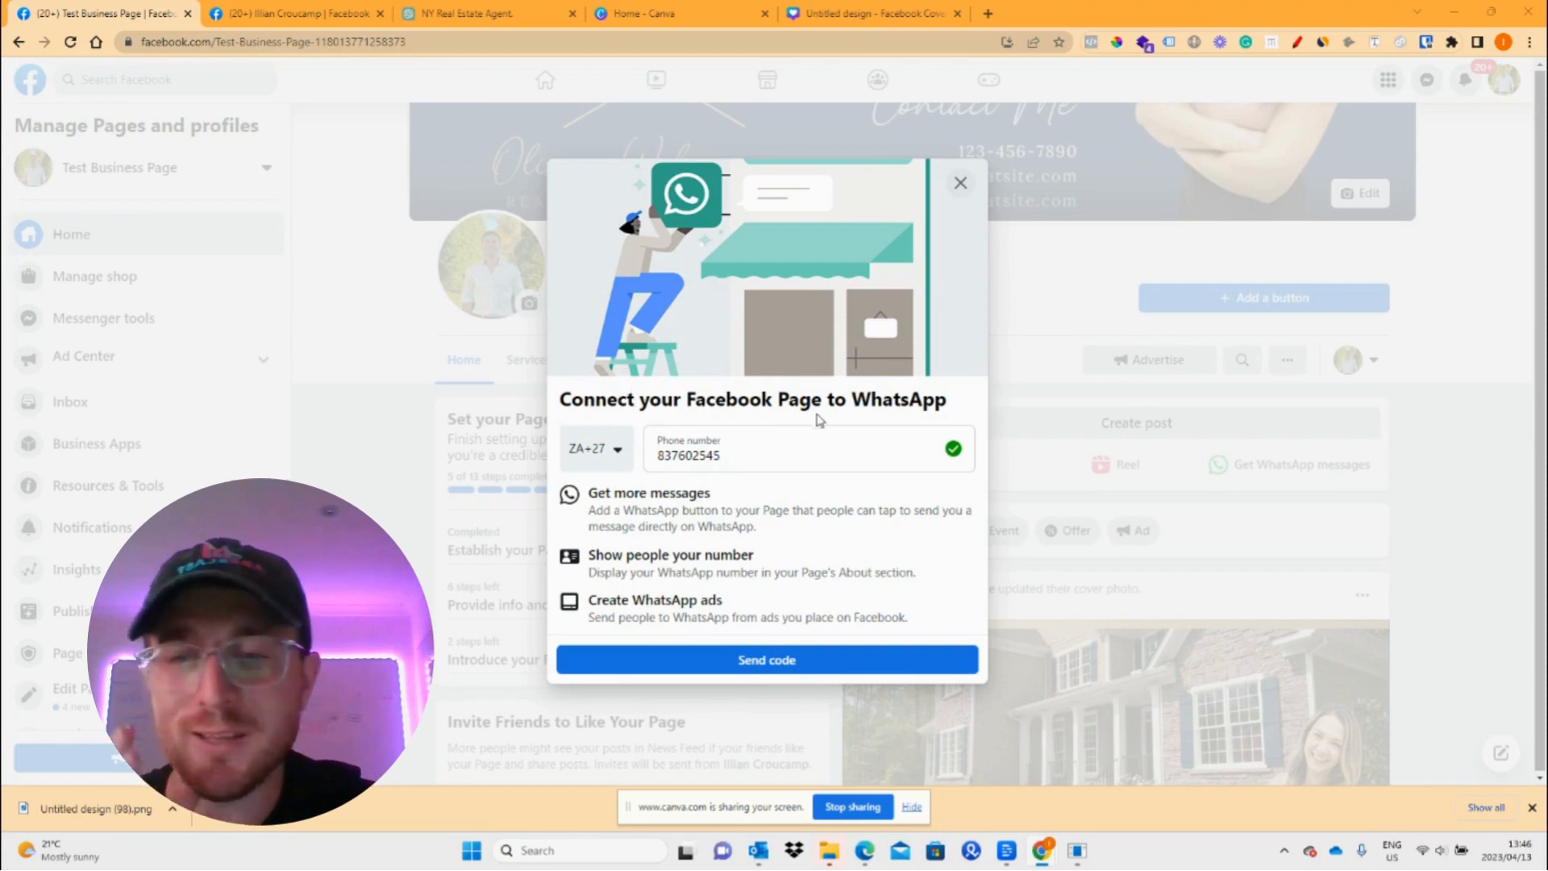
Back in Facebook, dismiss the offer to connect the page to WhatsApp and examine the page's setup checklist and posts
click(961, 183)
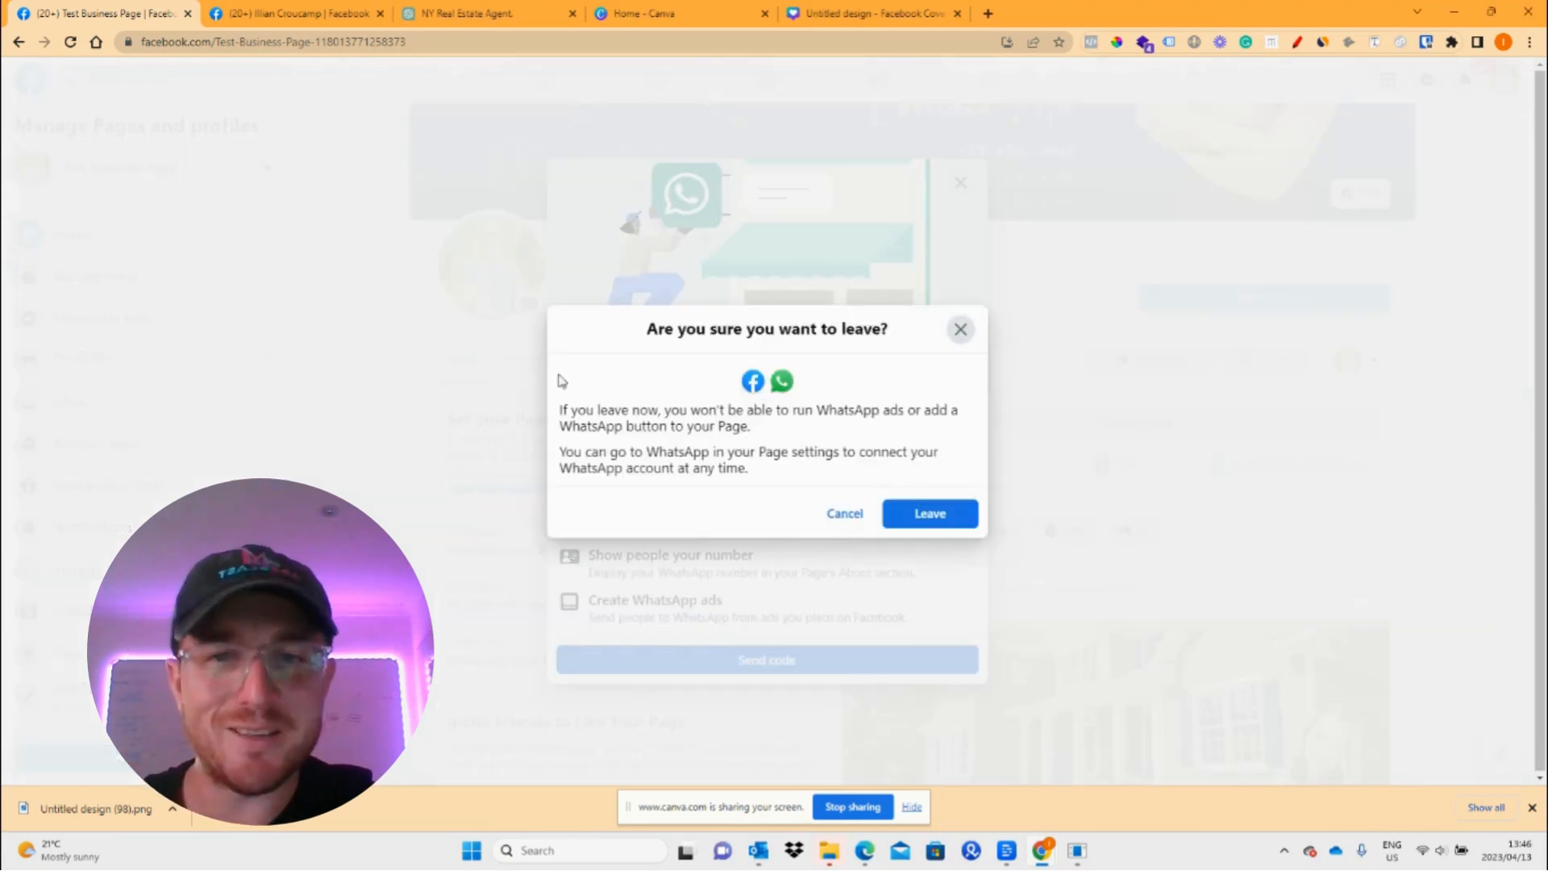
click(920, 523)
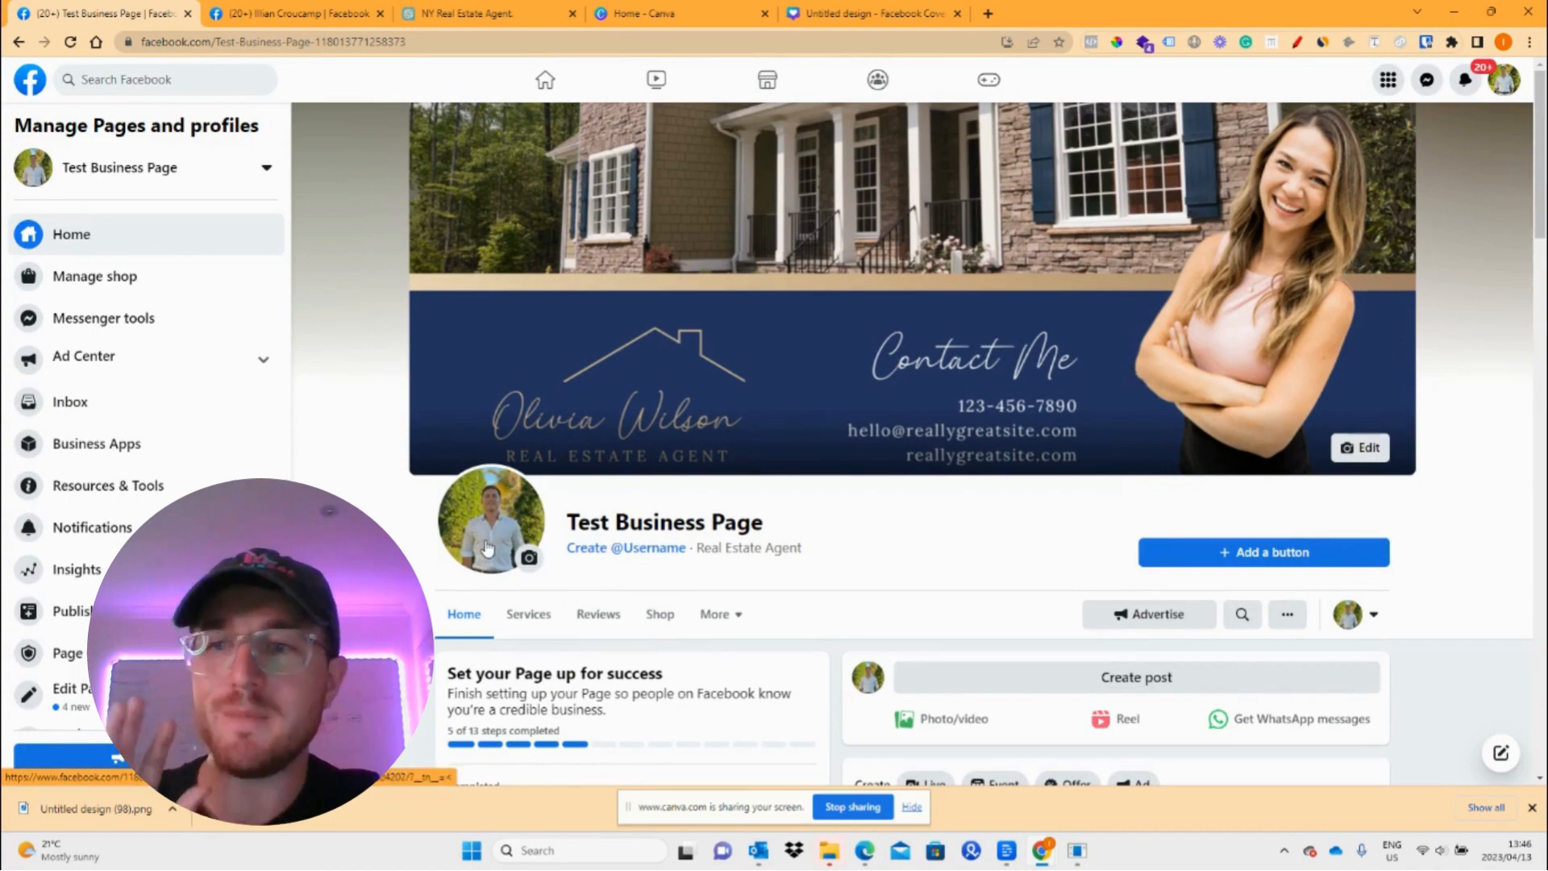
scroll(1333, 296, down, 6)
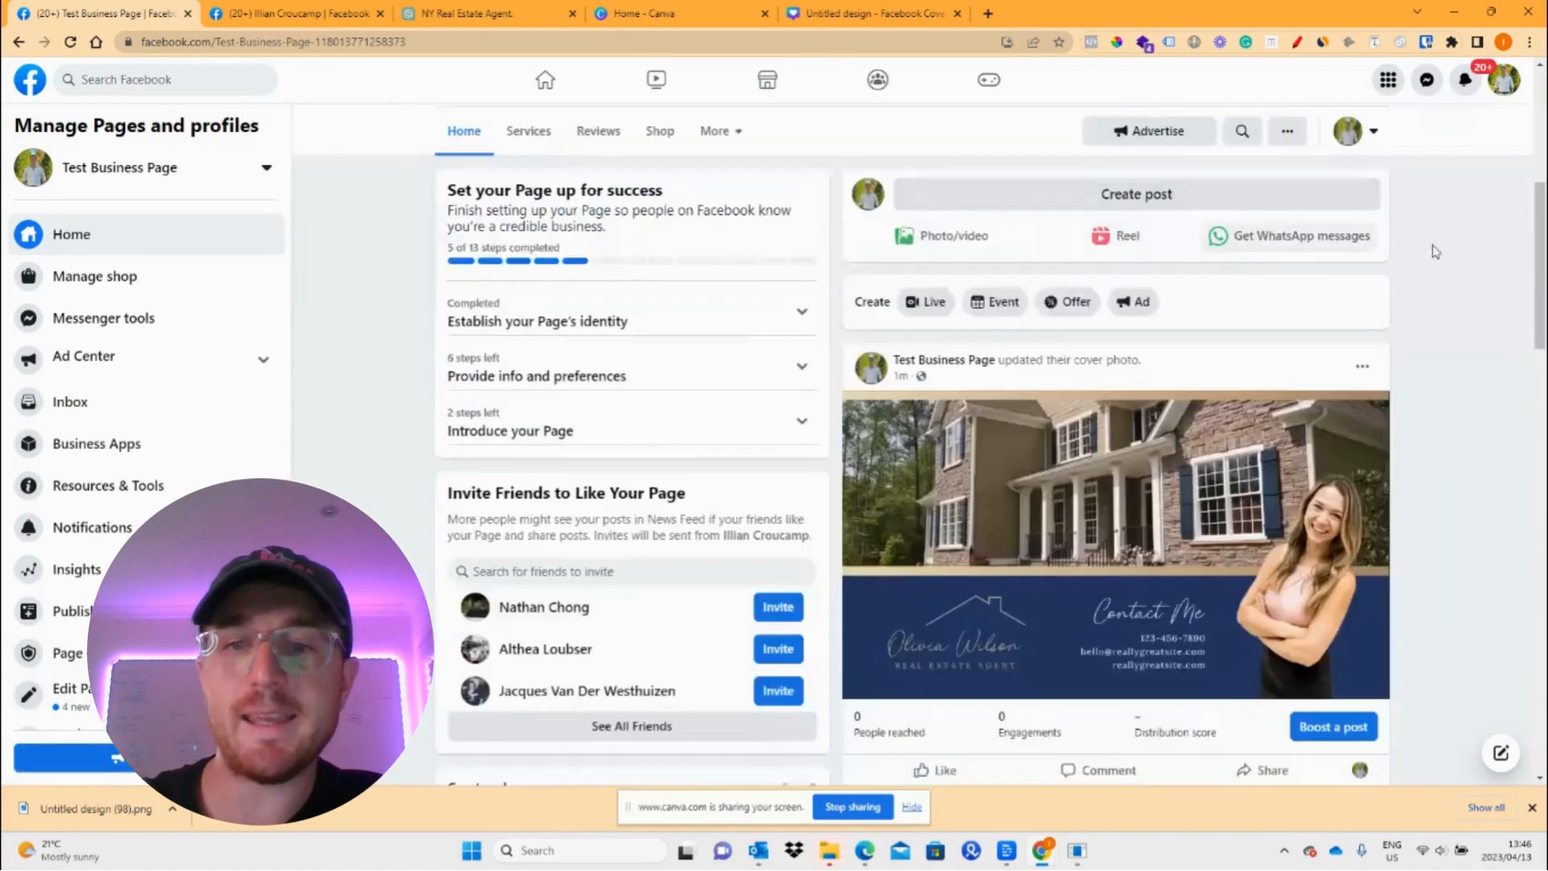
scroll(1333, 297, up, 6)
scroll(1102, 367, down, 7)
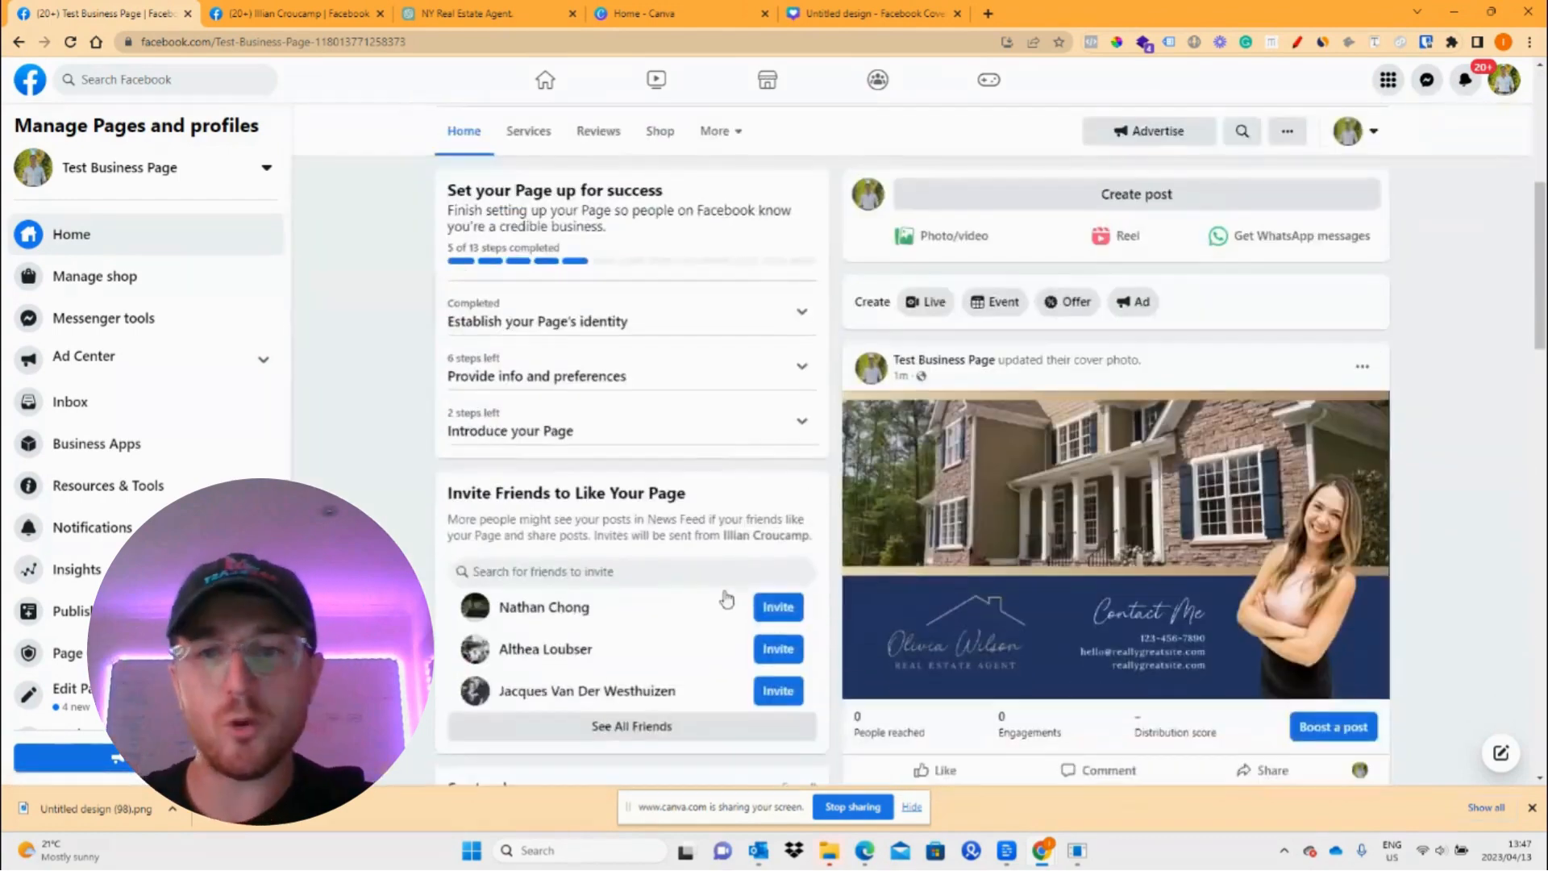
scroll(1102, 367, down, 5)
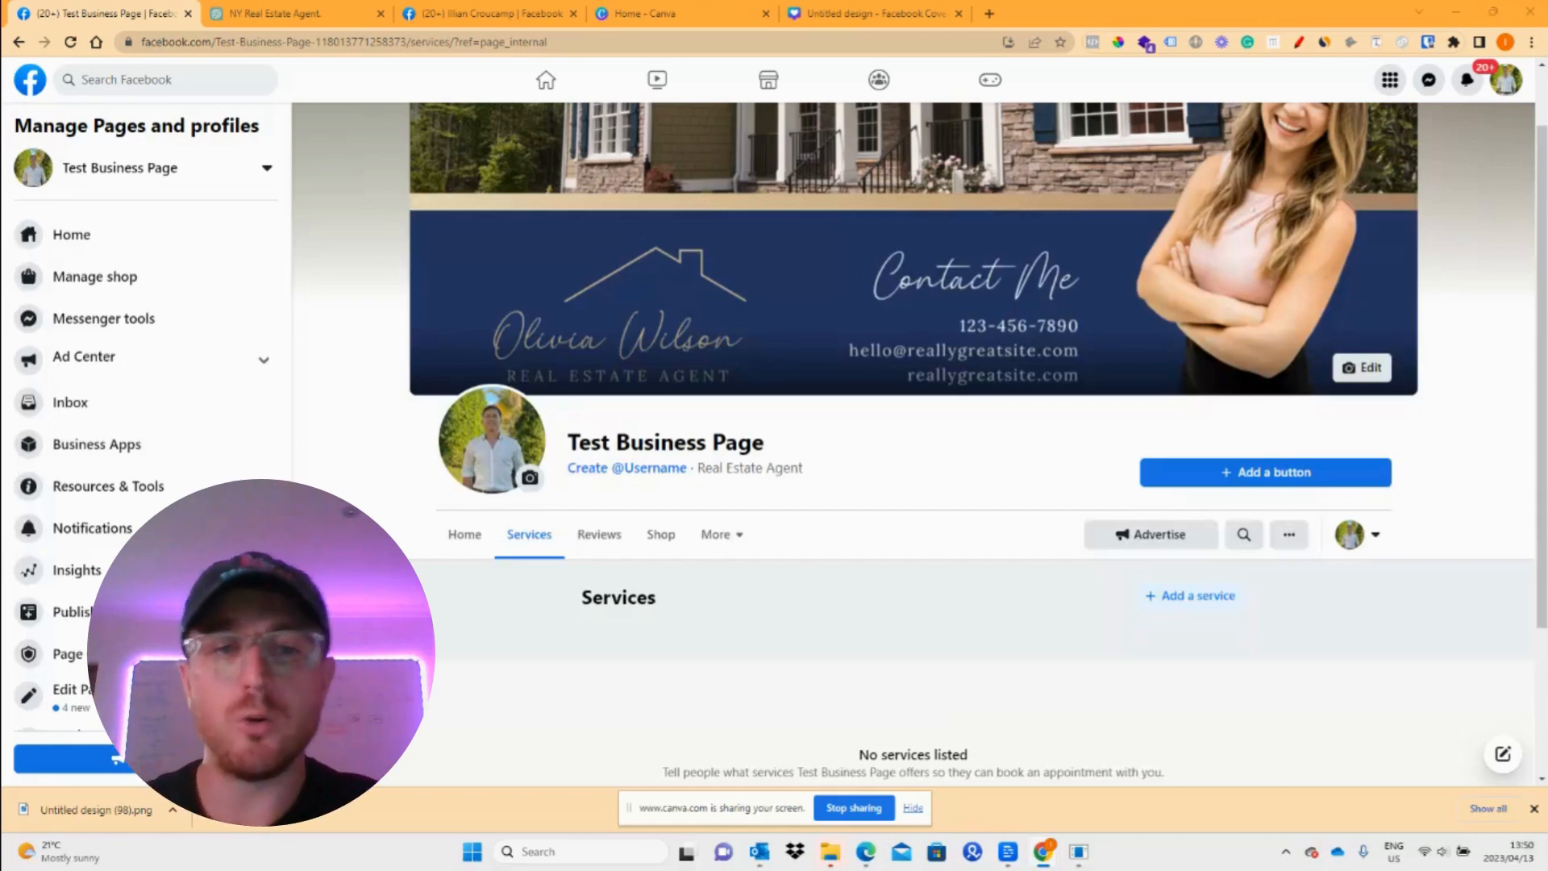
Start a new service on the page and name it "Property valuation and pricing", copied from the ChatGPT list of real estate services
click(1206, 601)
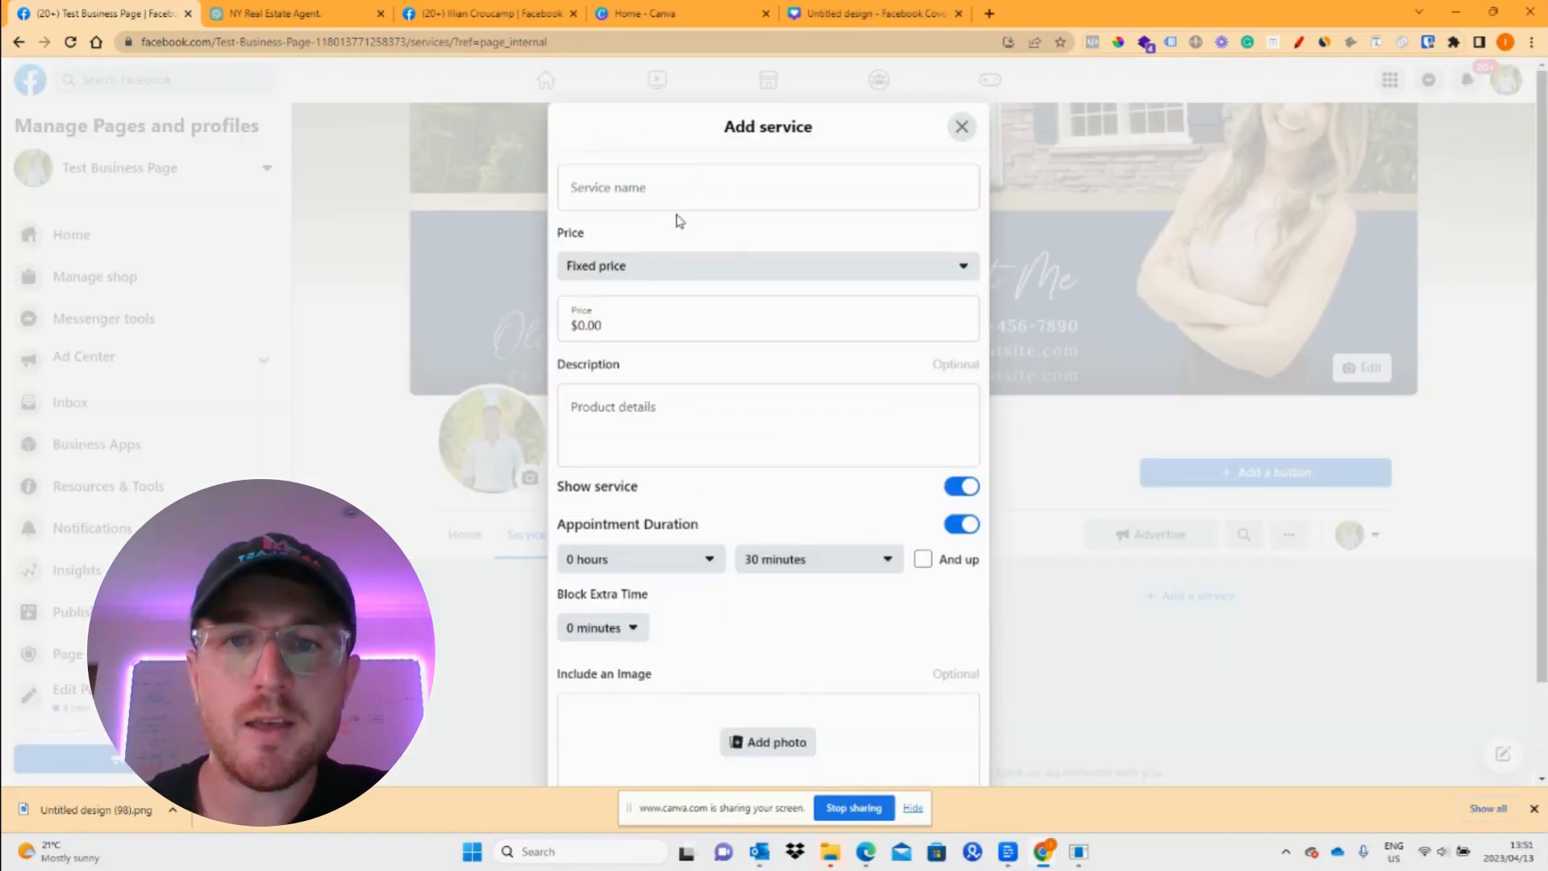
click(640, 192)
click(339, 10)
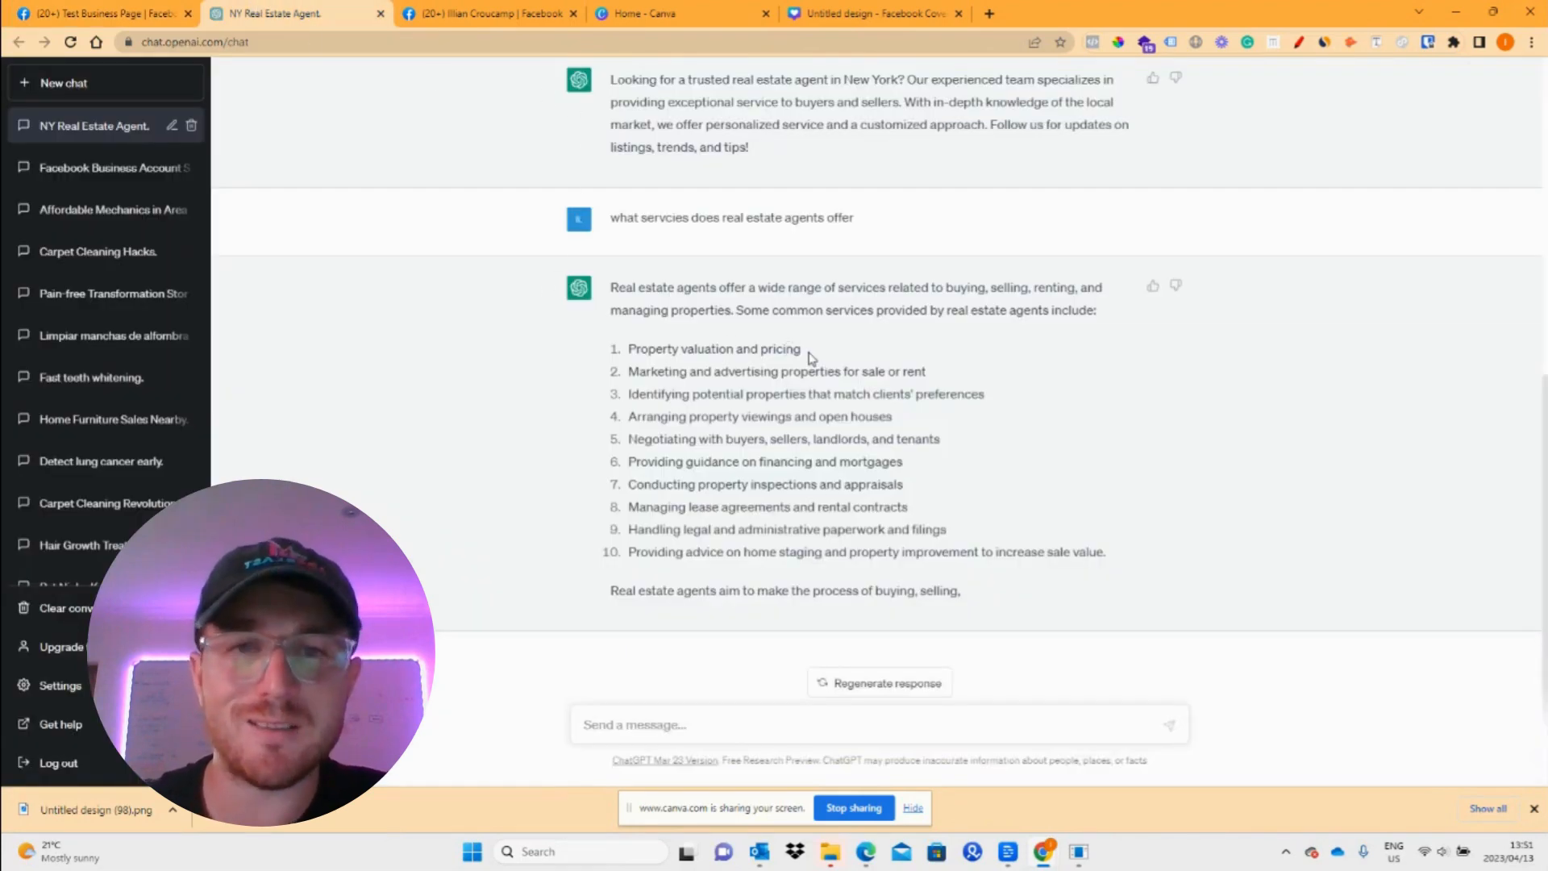
drag(804, 352, 628, 351)
key(ctrl+c)
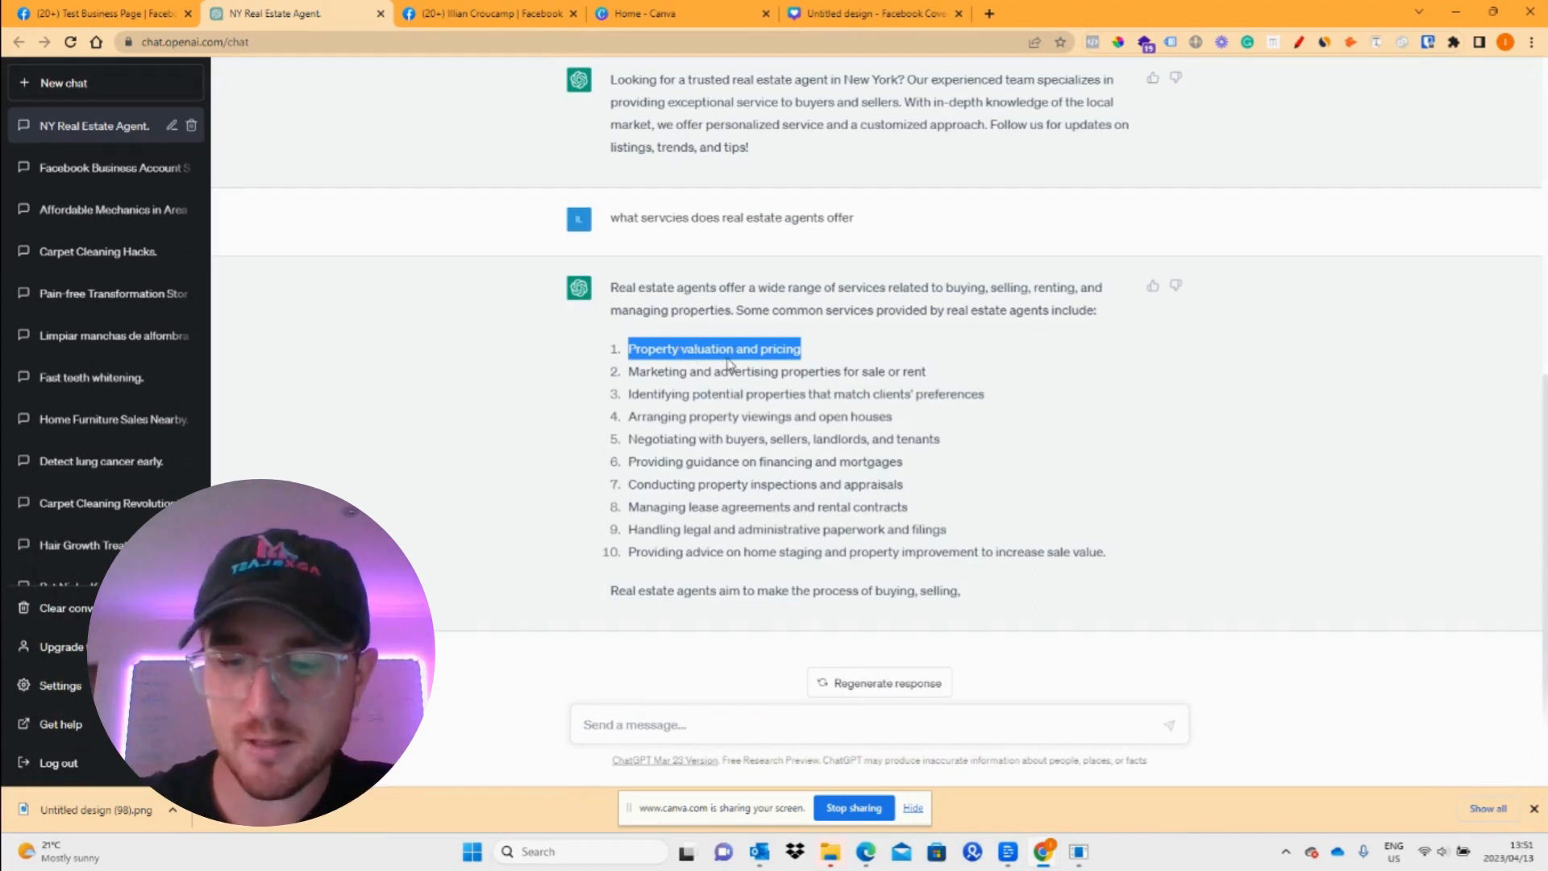
click(105, 13)
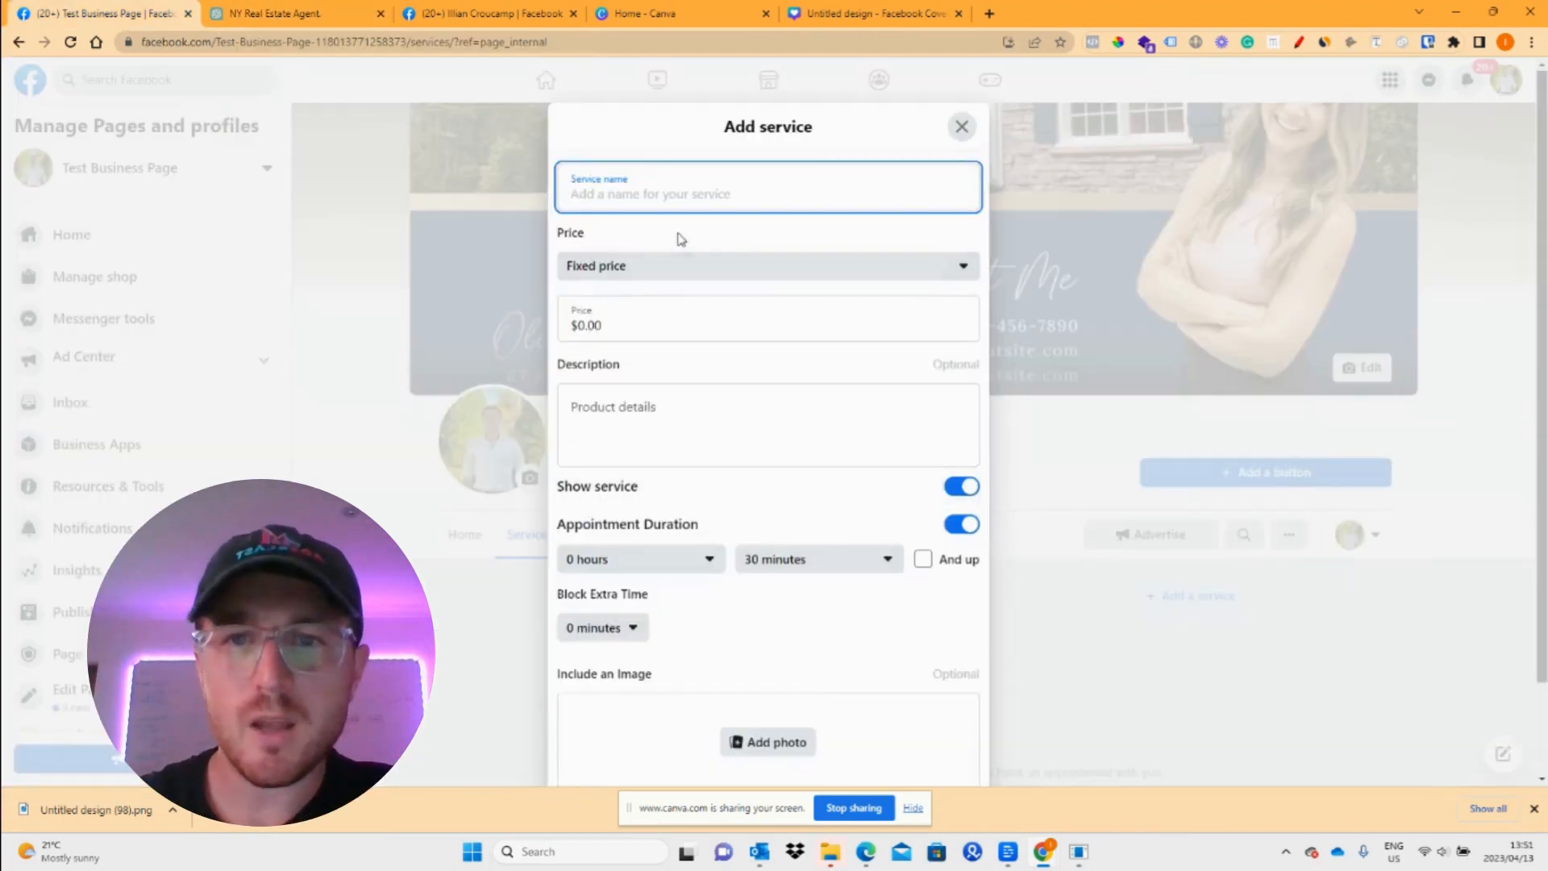
key(ctrl+v)
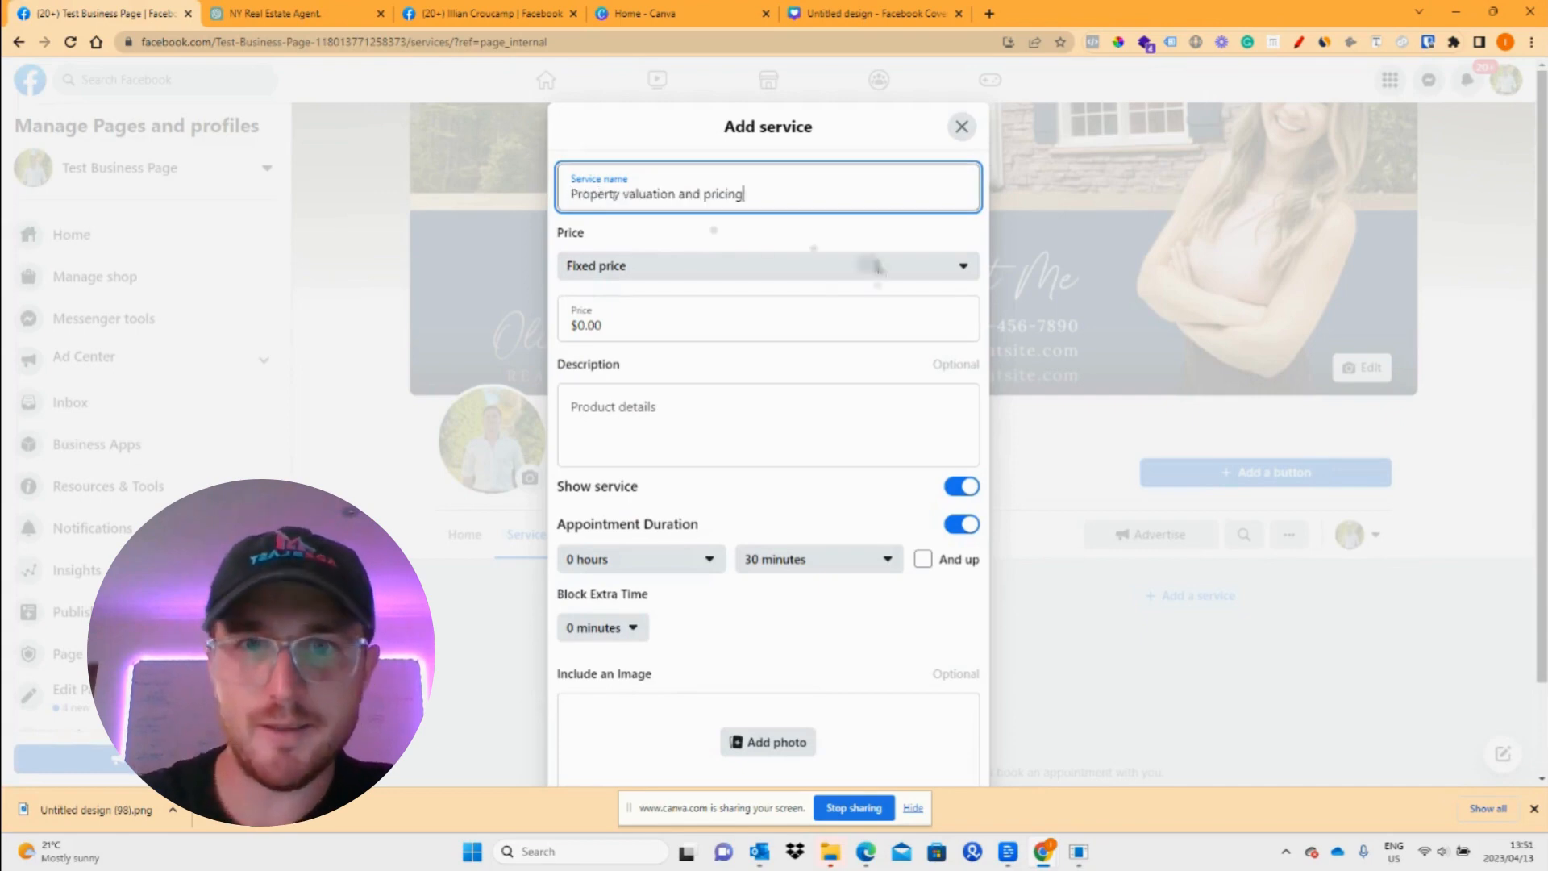
Set the service's price to Free and the hours of its appointment duration to 1 hour
click(642, 269)
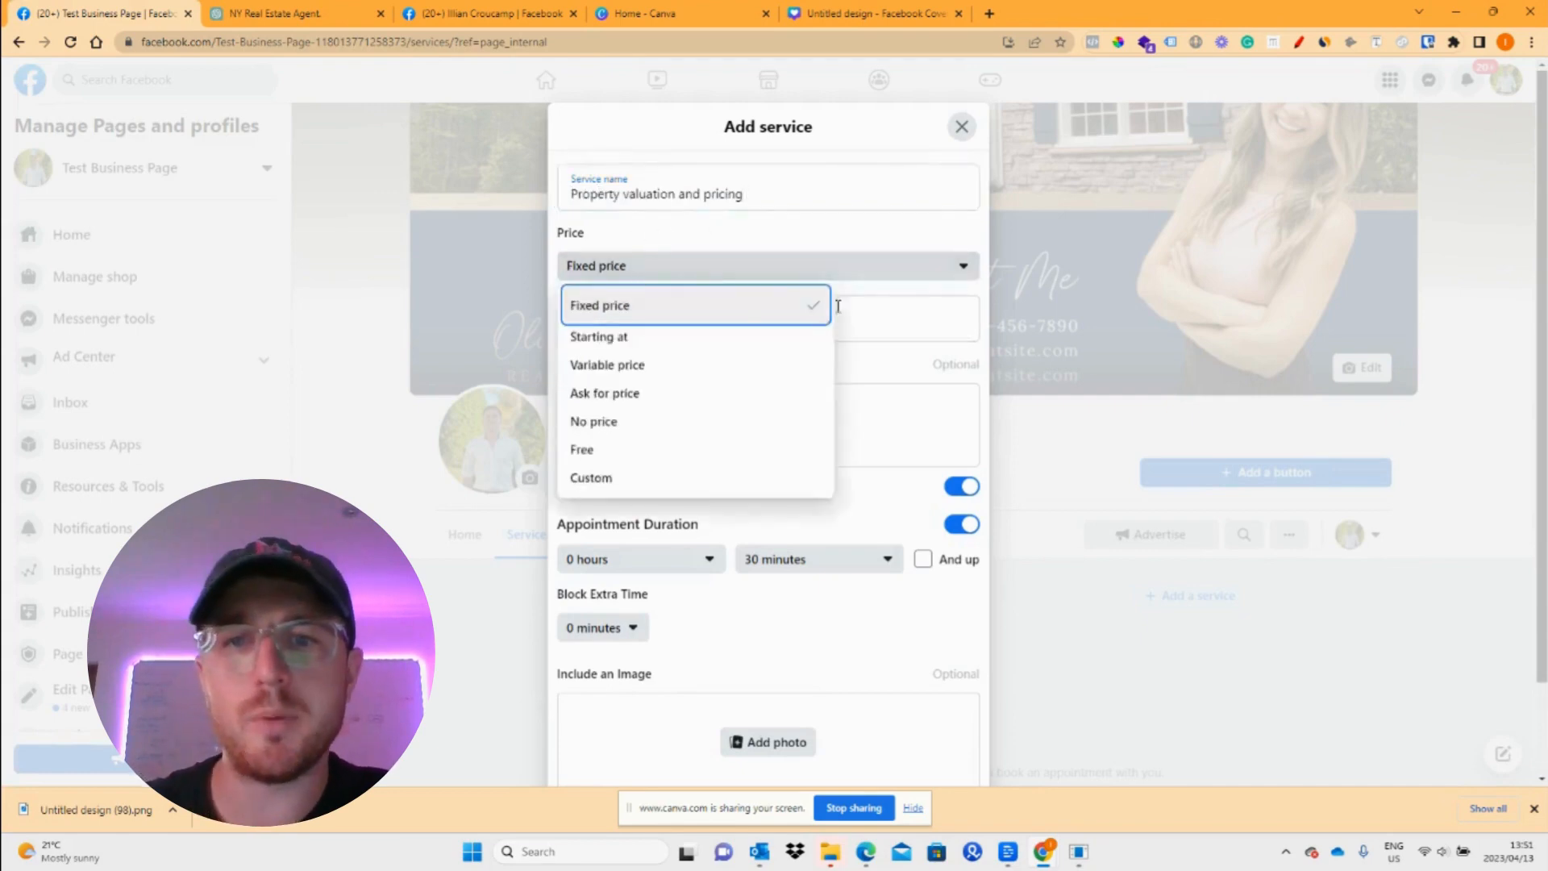
click(610, 452)
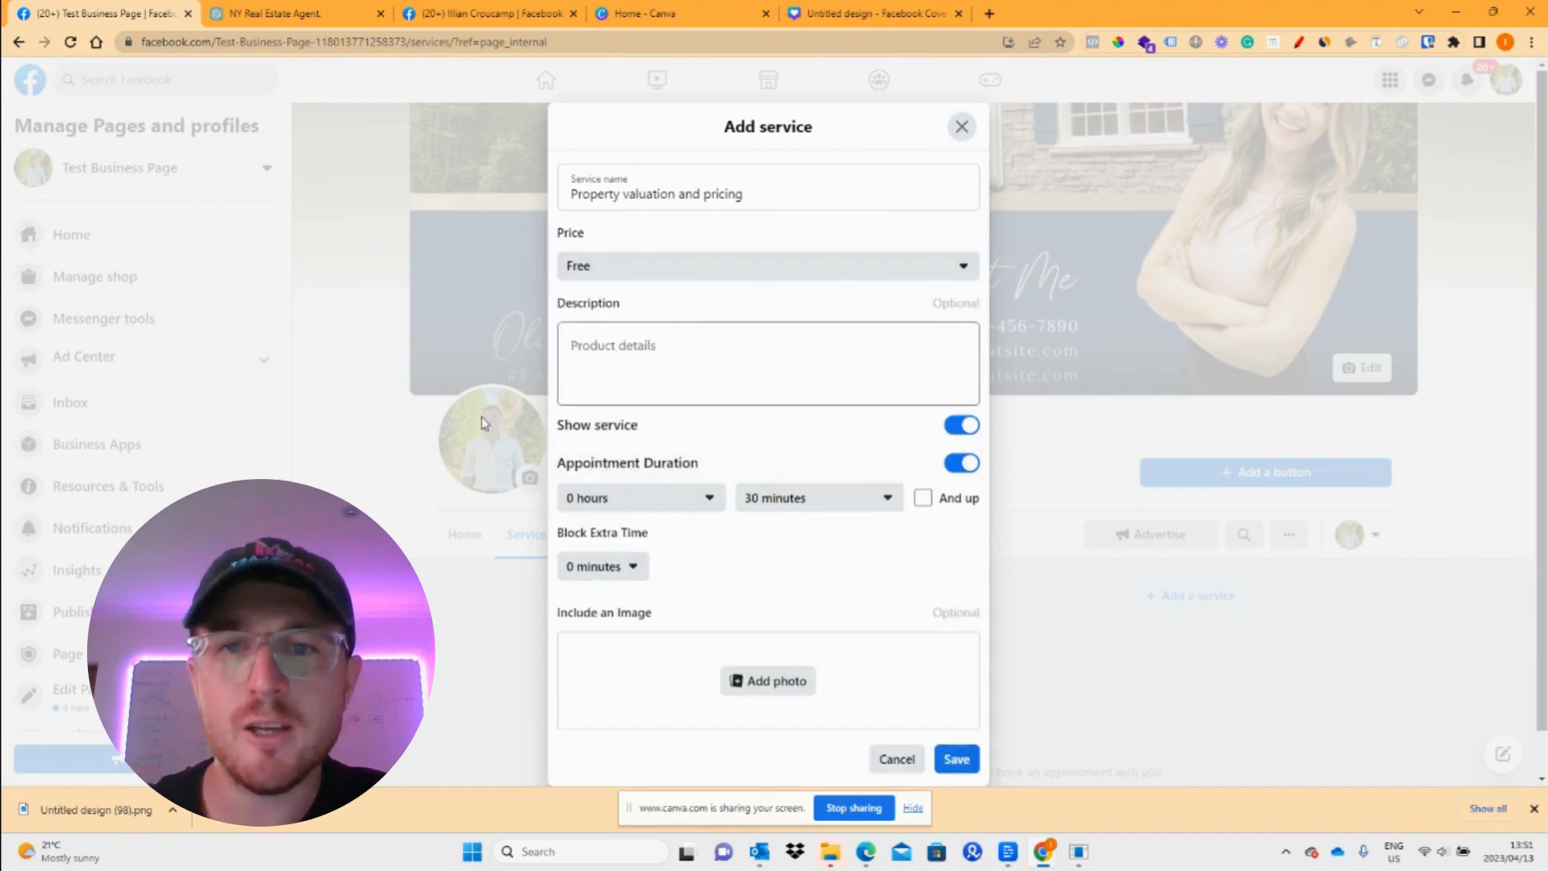
click(617, 345)
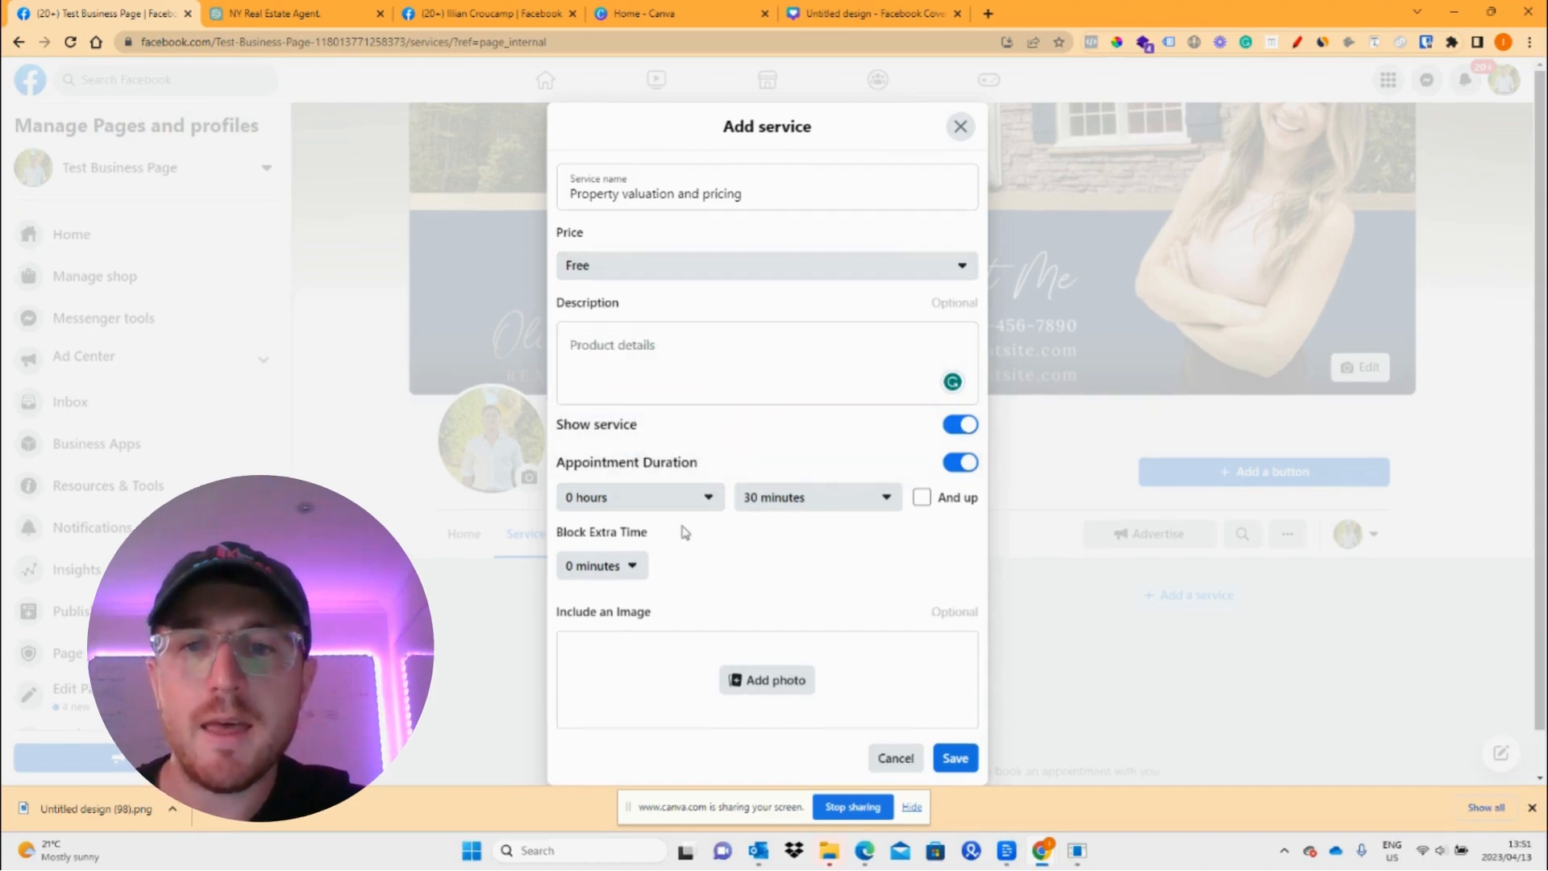
scroll(720, 512, down, 1)
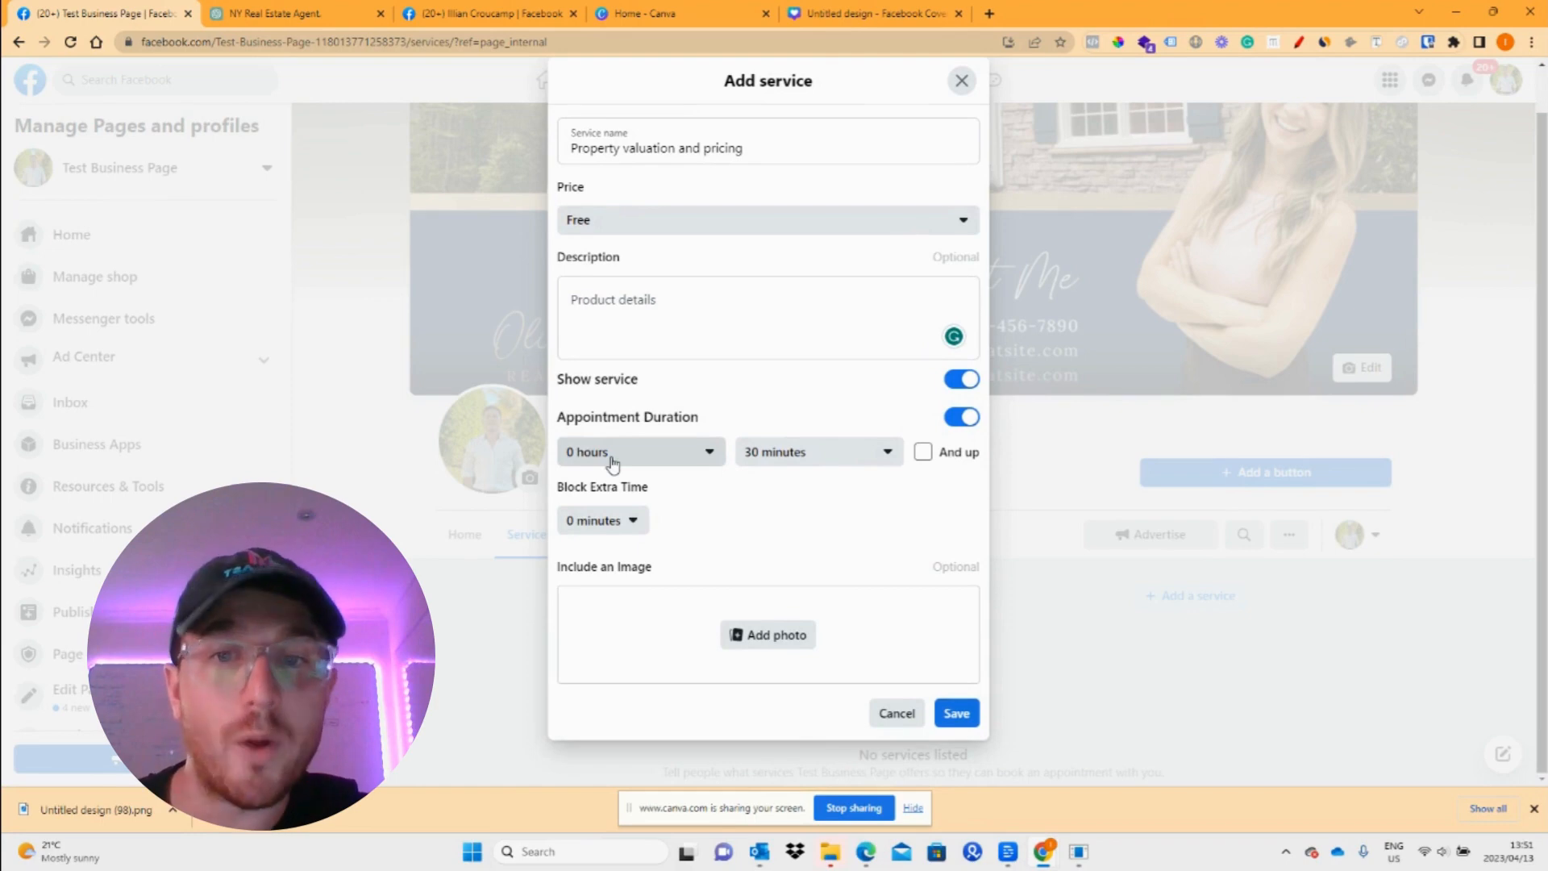
click(613, 453)
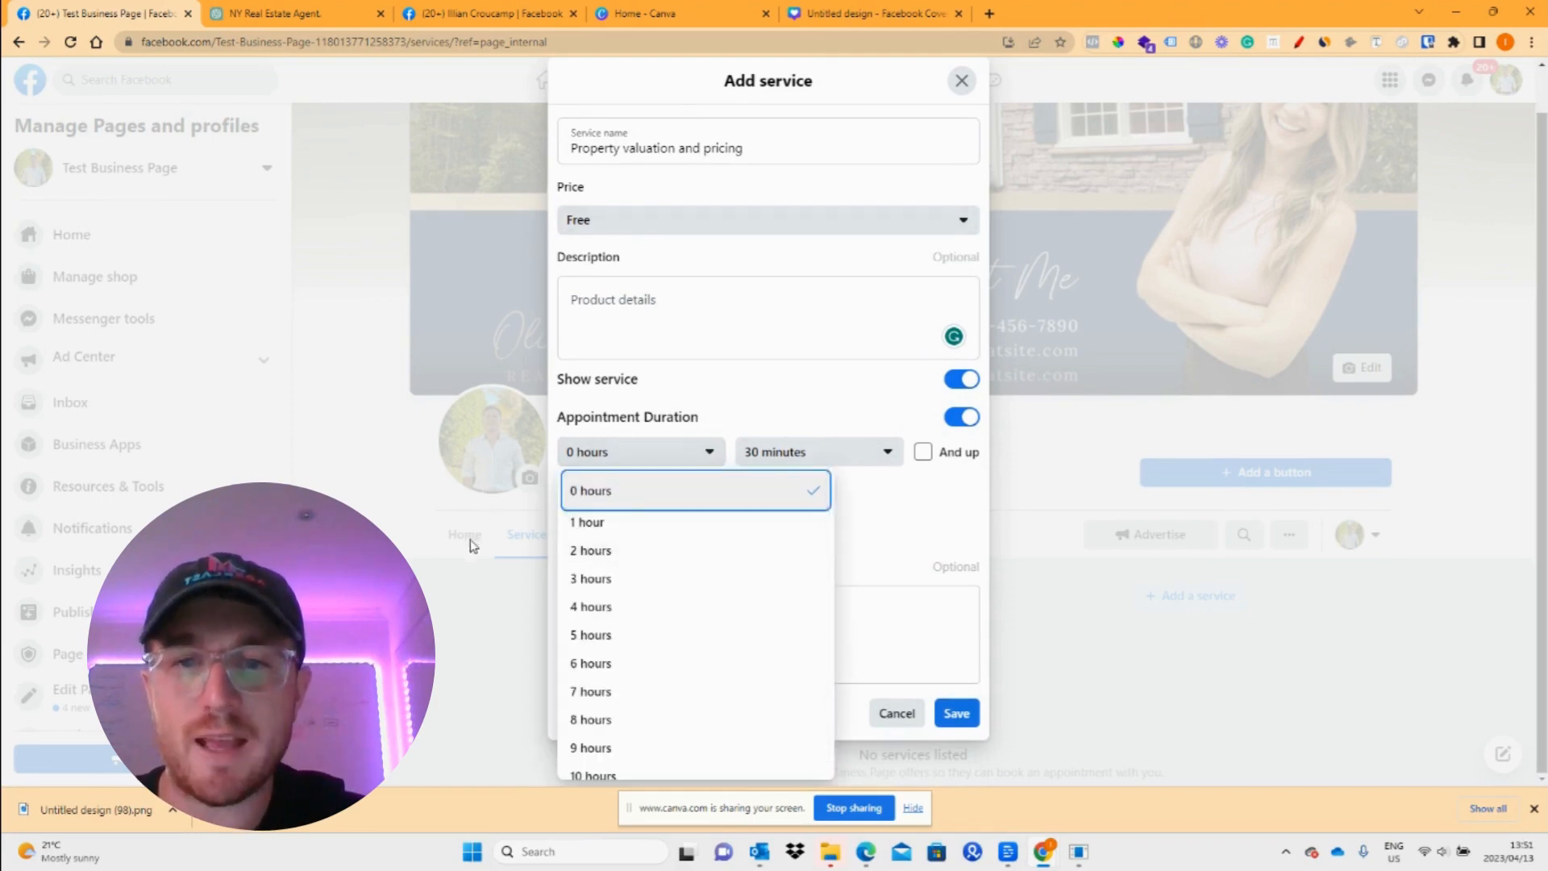
click(622, 522)
Enter "We valuate your property." as the service description and check the choices for blocking extra time
click(616, 312)
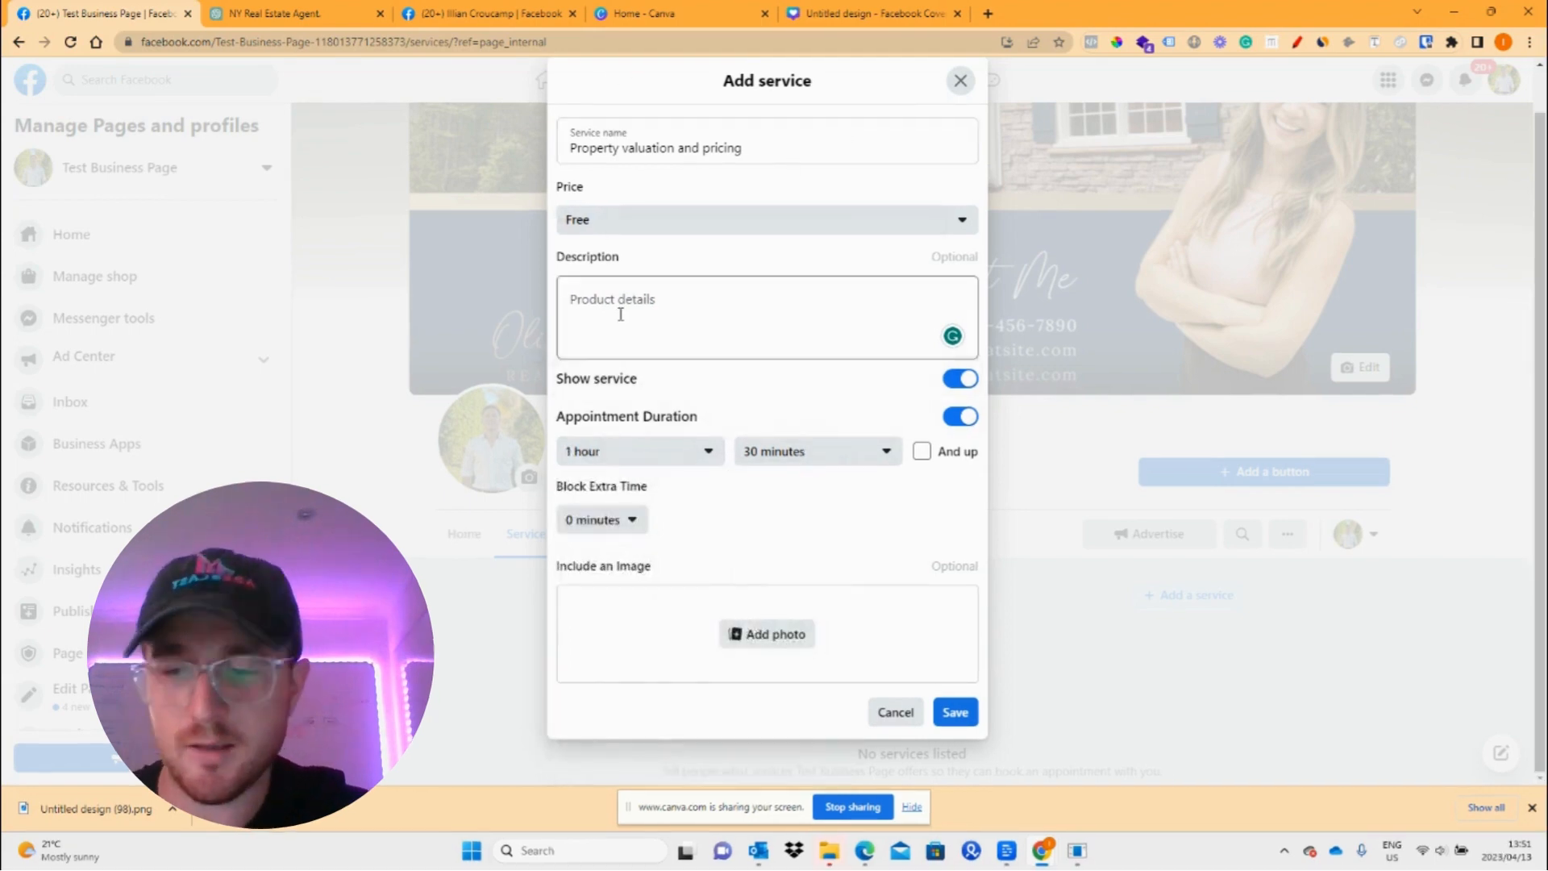
text(We val)
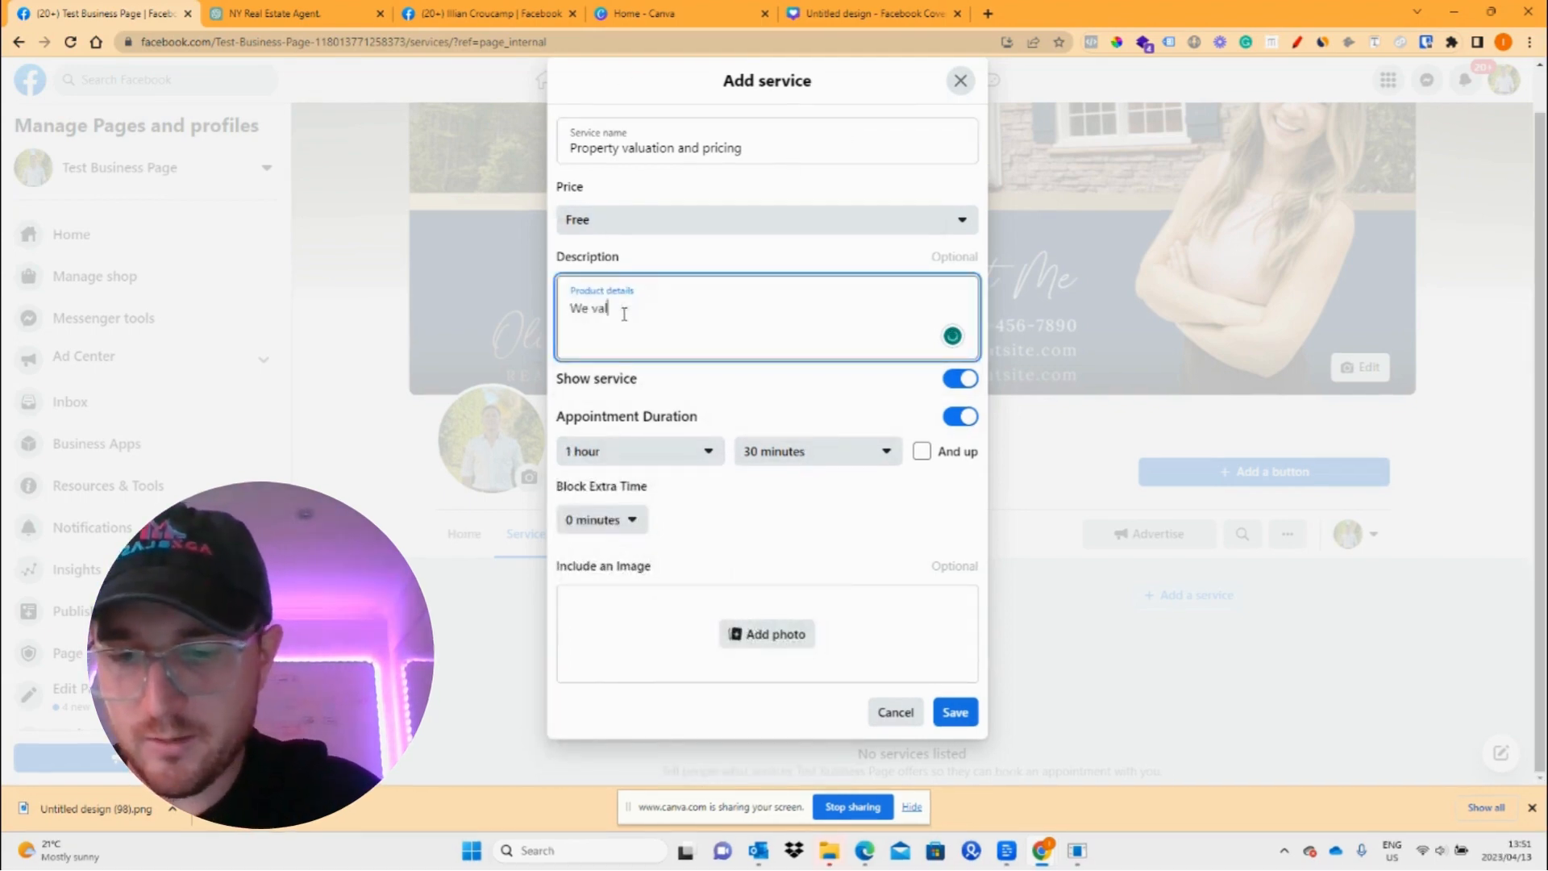
text(uate your p)
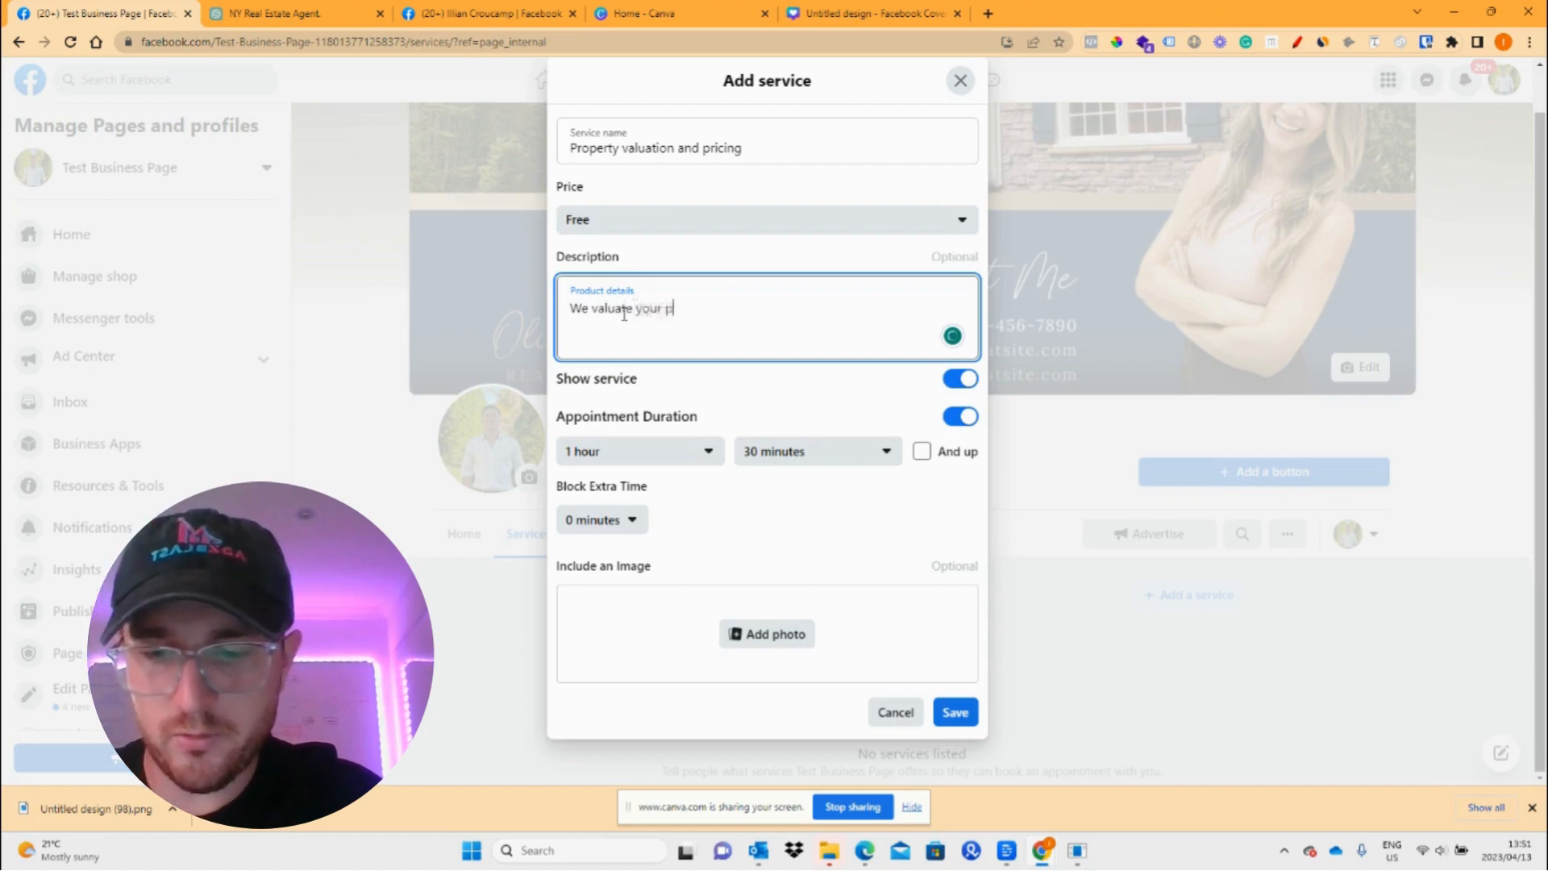
text(roperty)
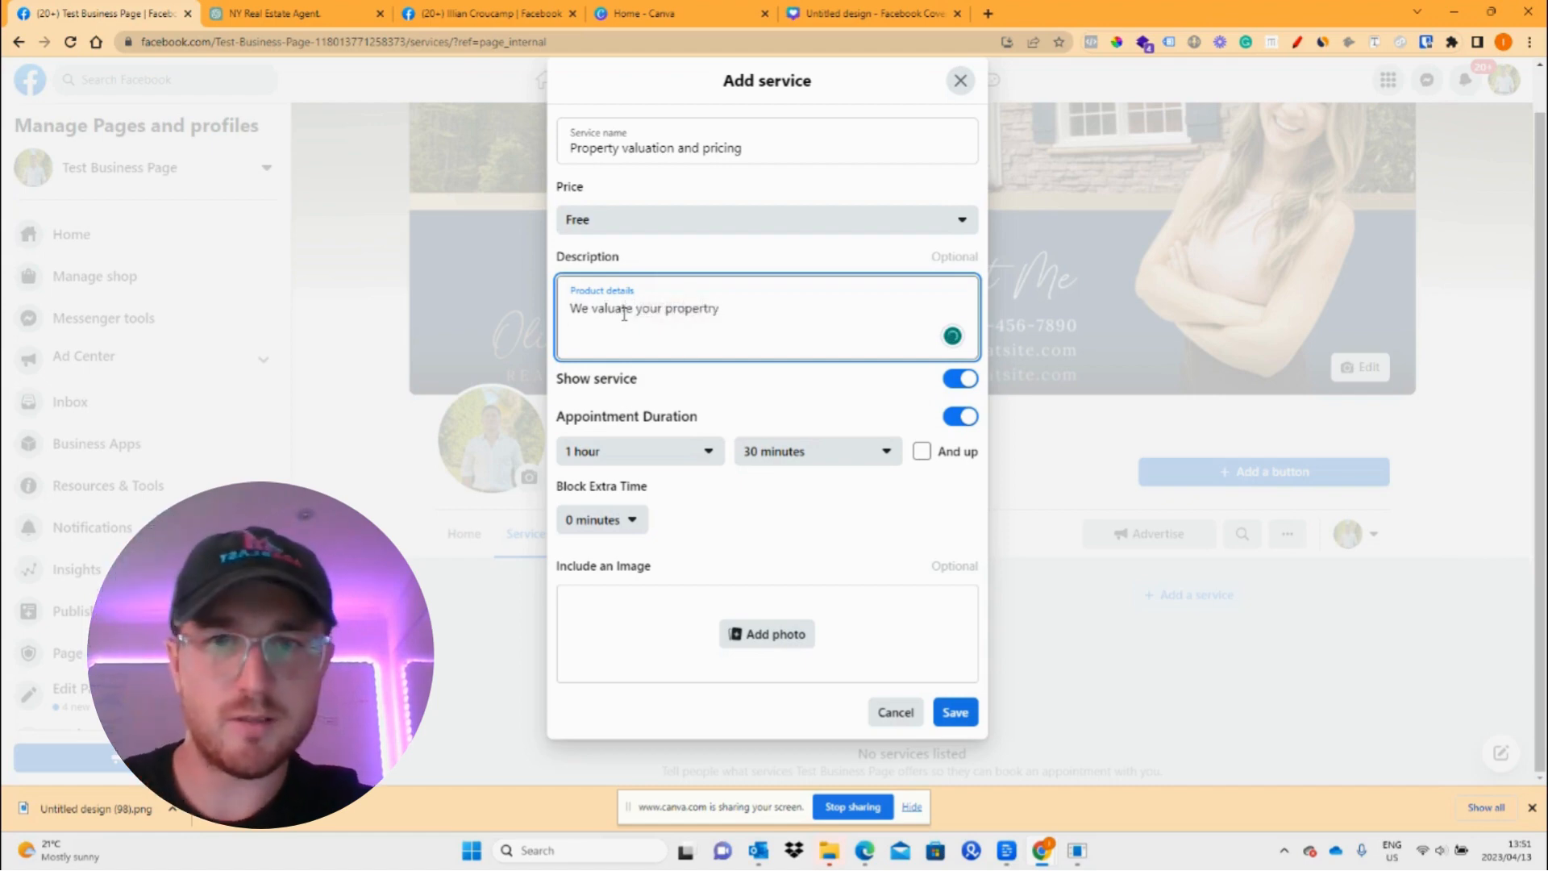
text(.)
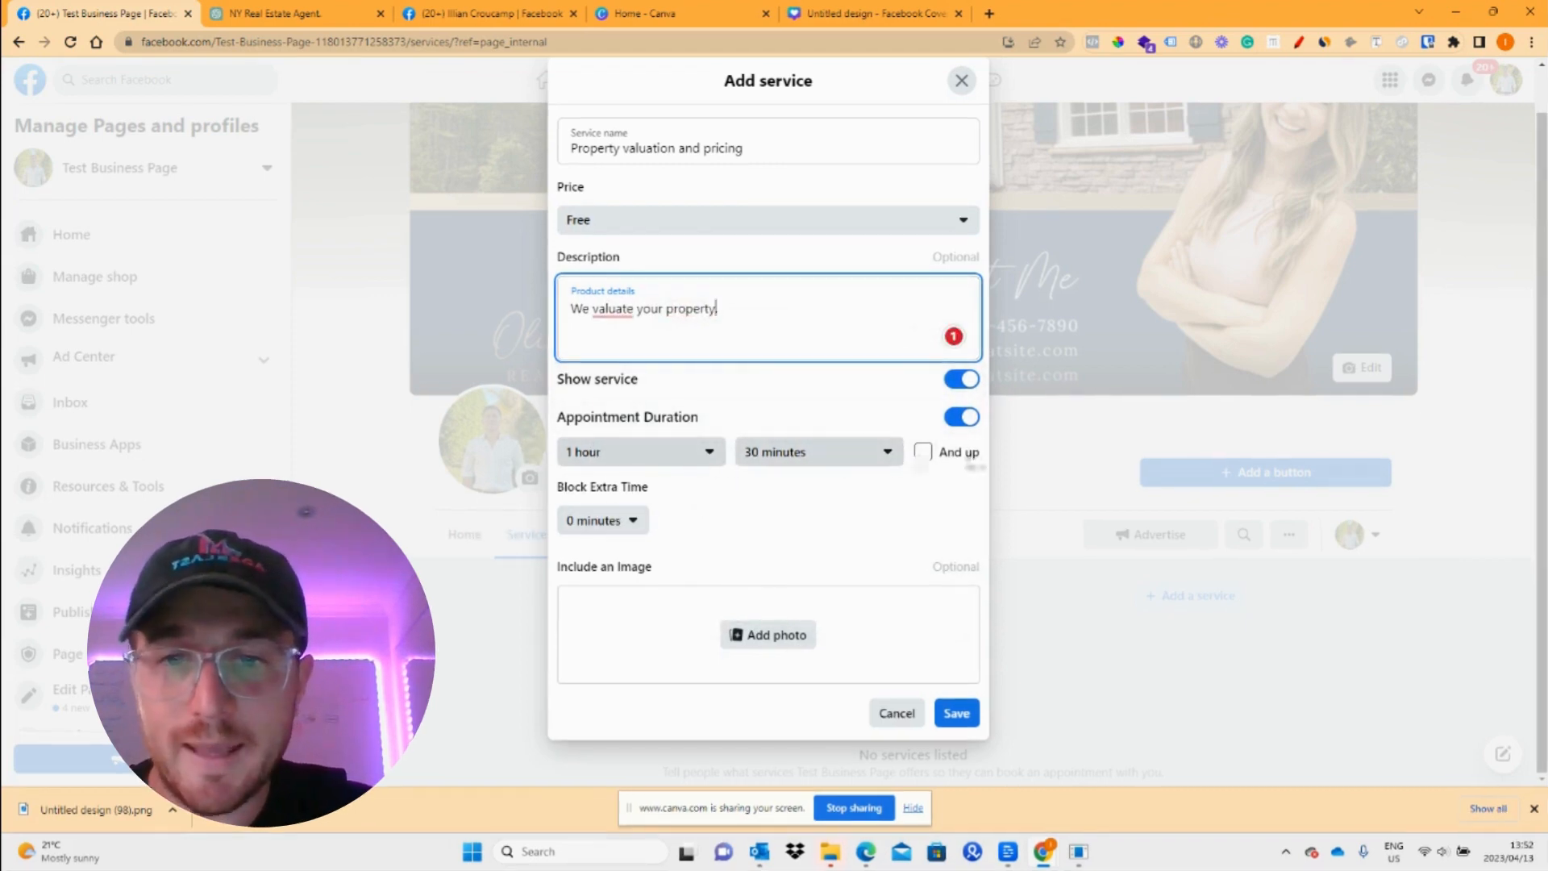
click(597, 522)
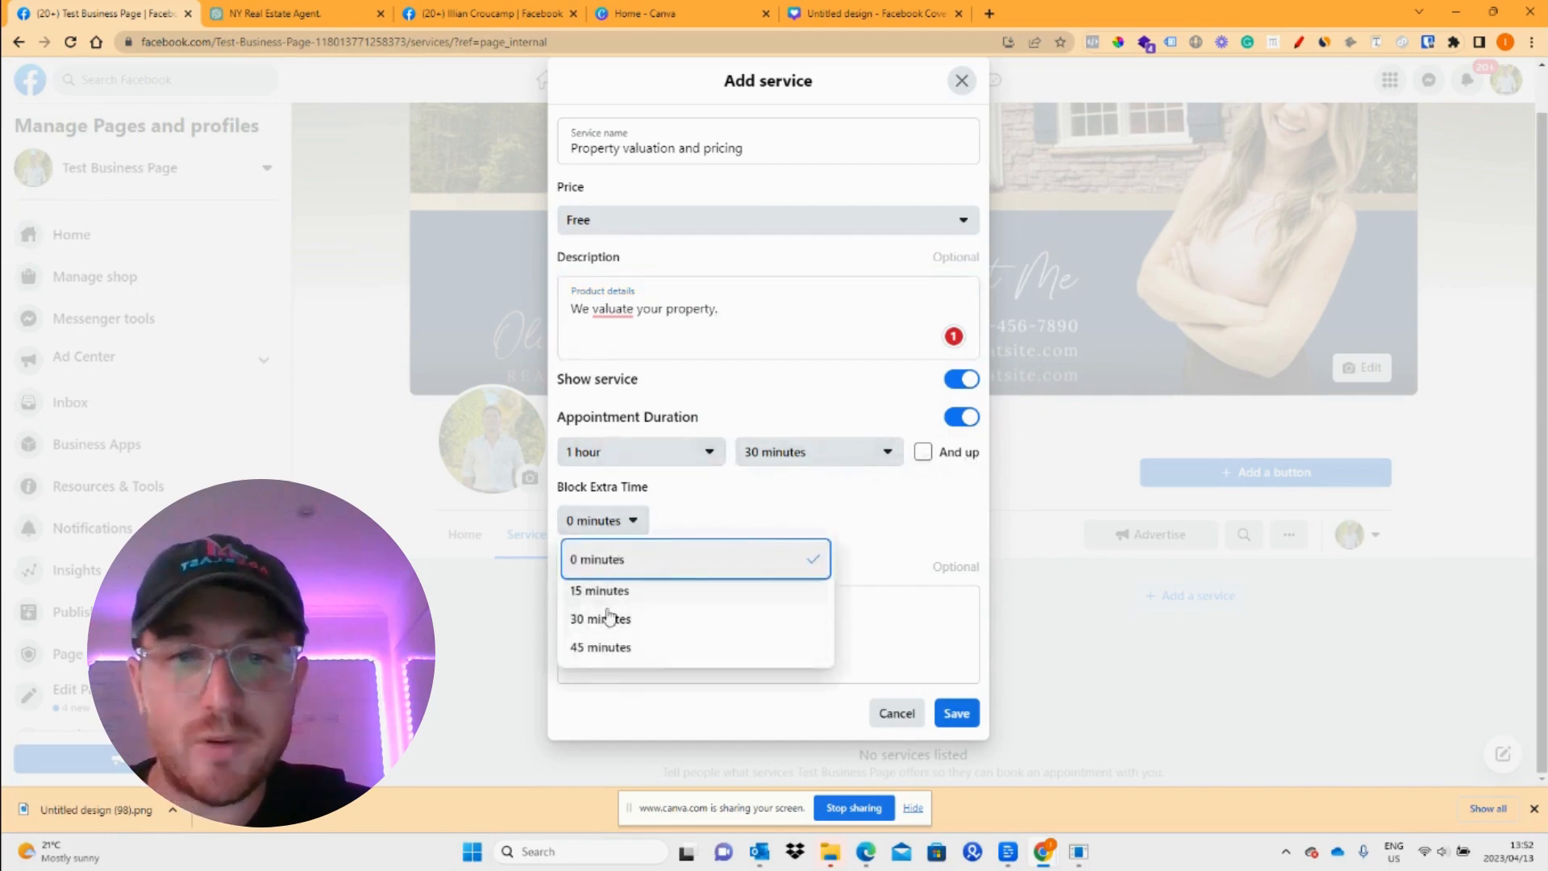
click(891, 482)
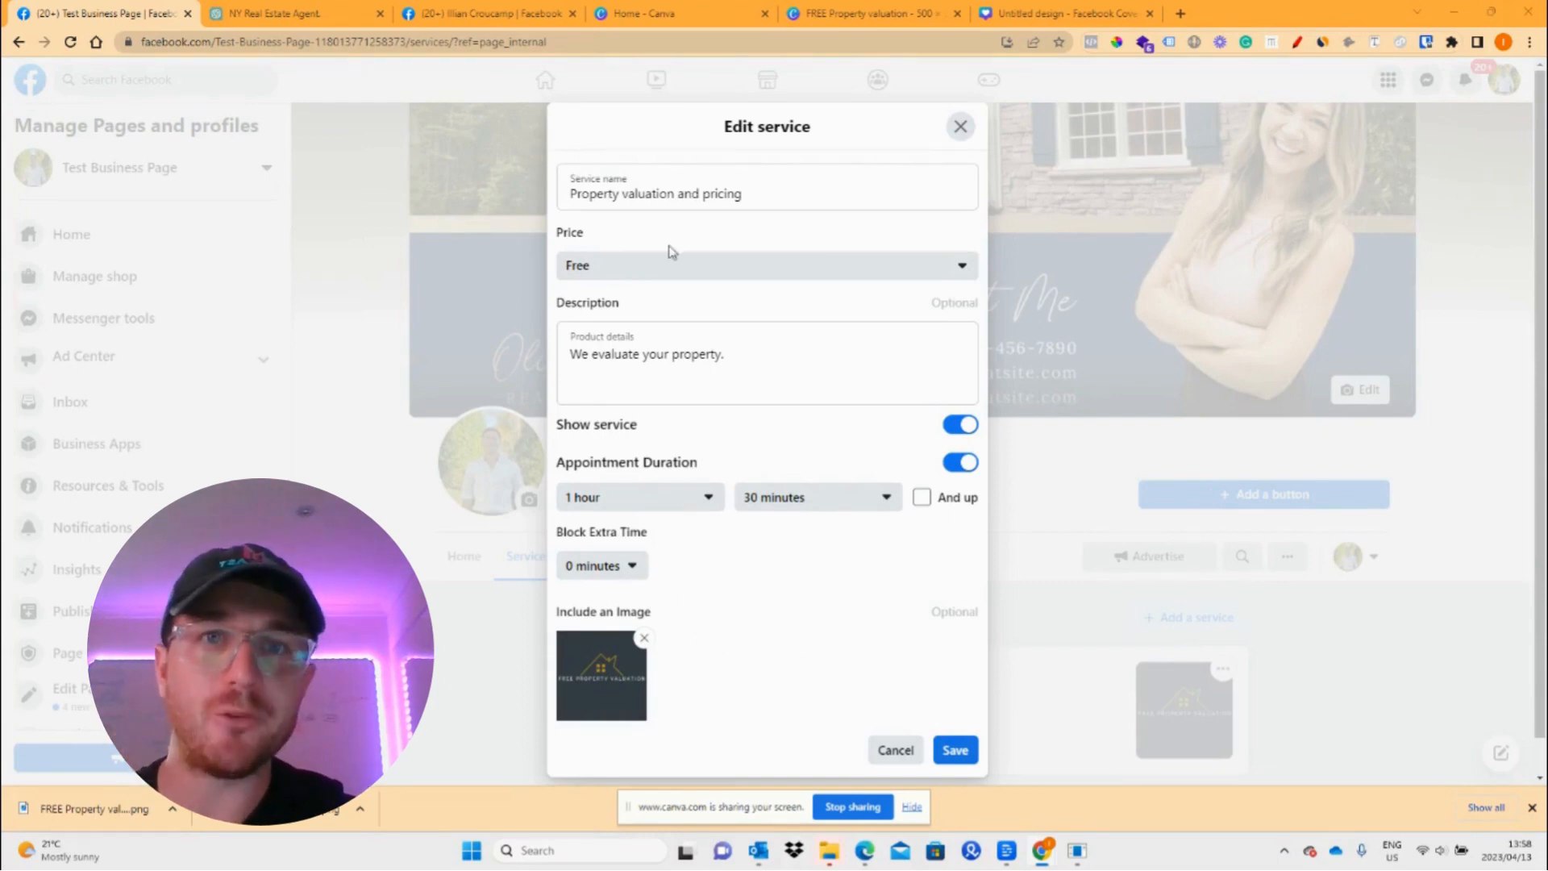
Review the FREE Property valuation design in Canva and save the Property valuation and pricing service with its image in Facebook
click(868, 13)
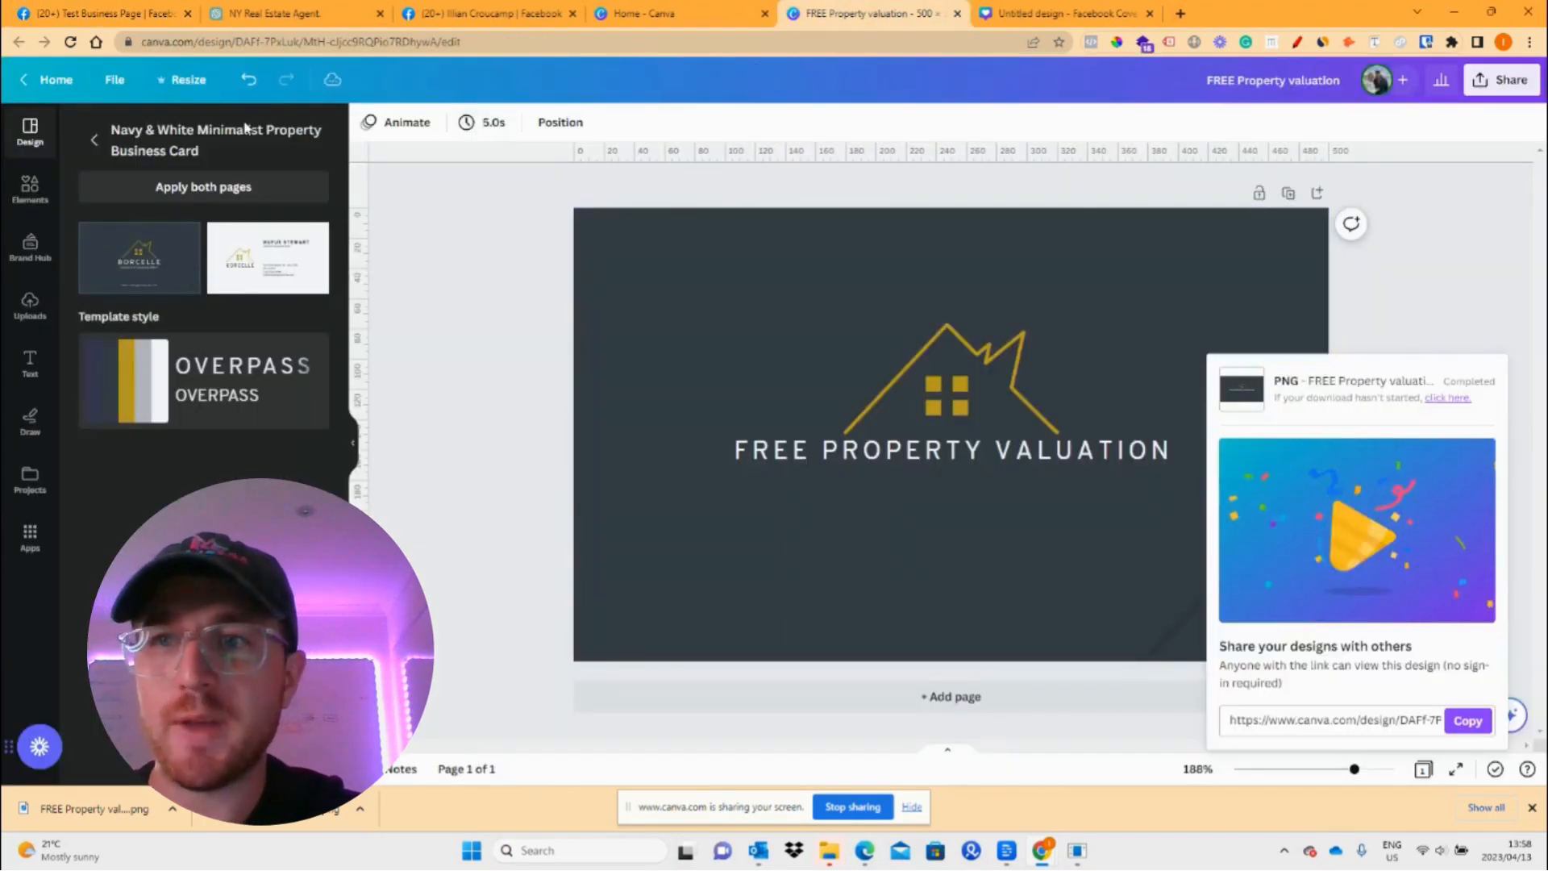
click(1449, 278)
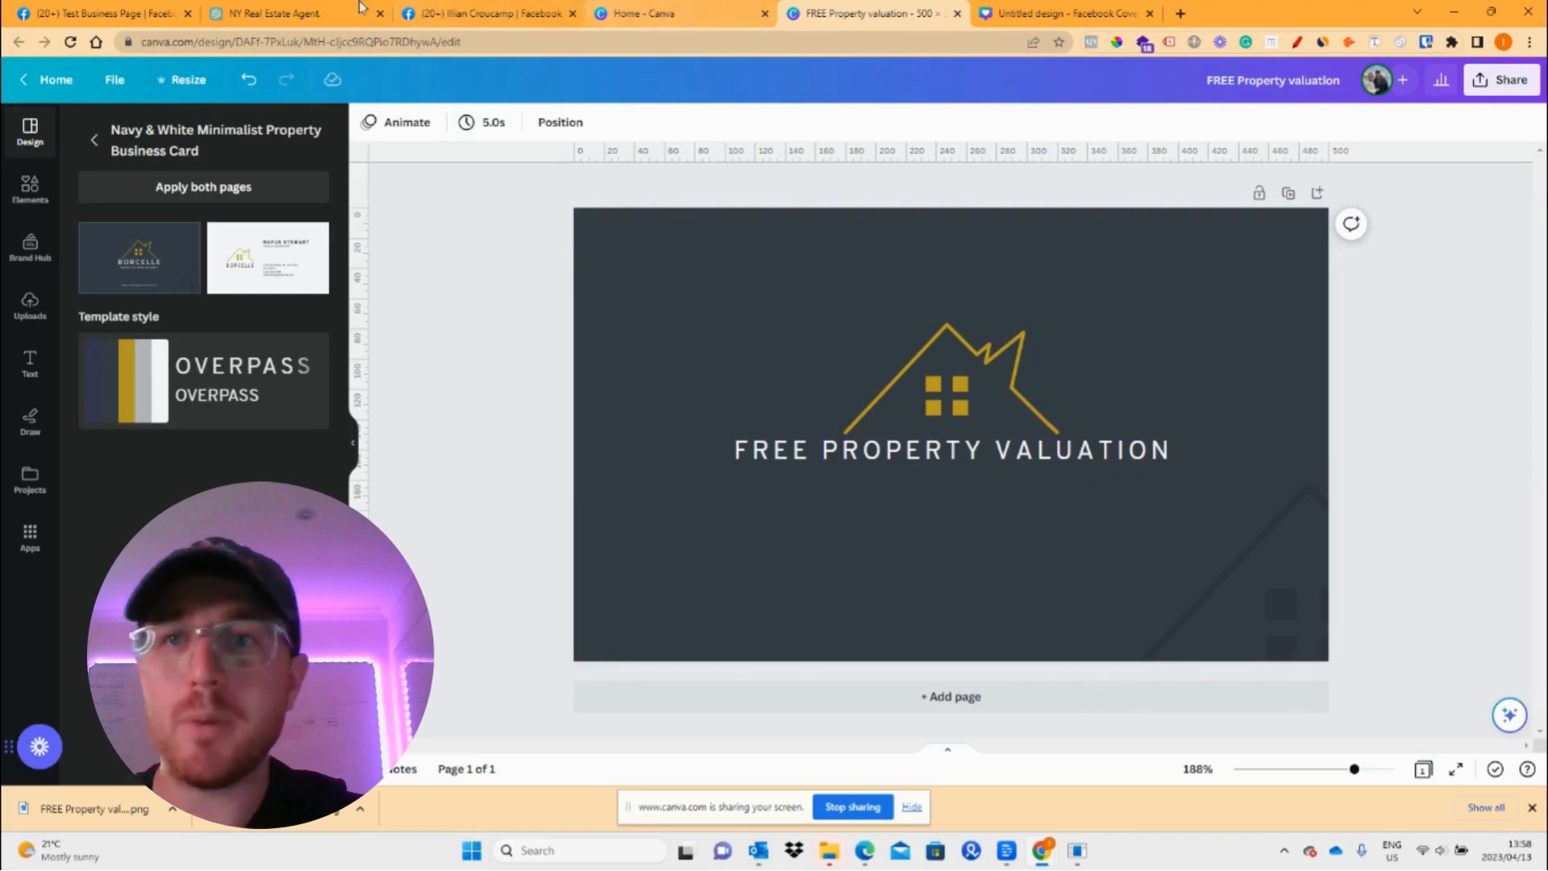
click(440, 10)
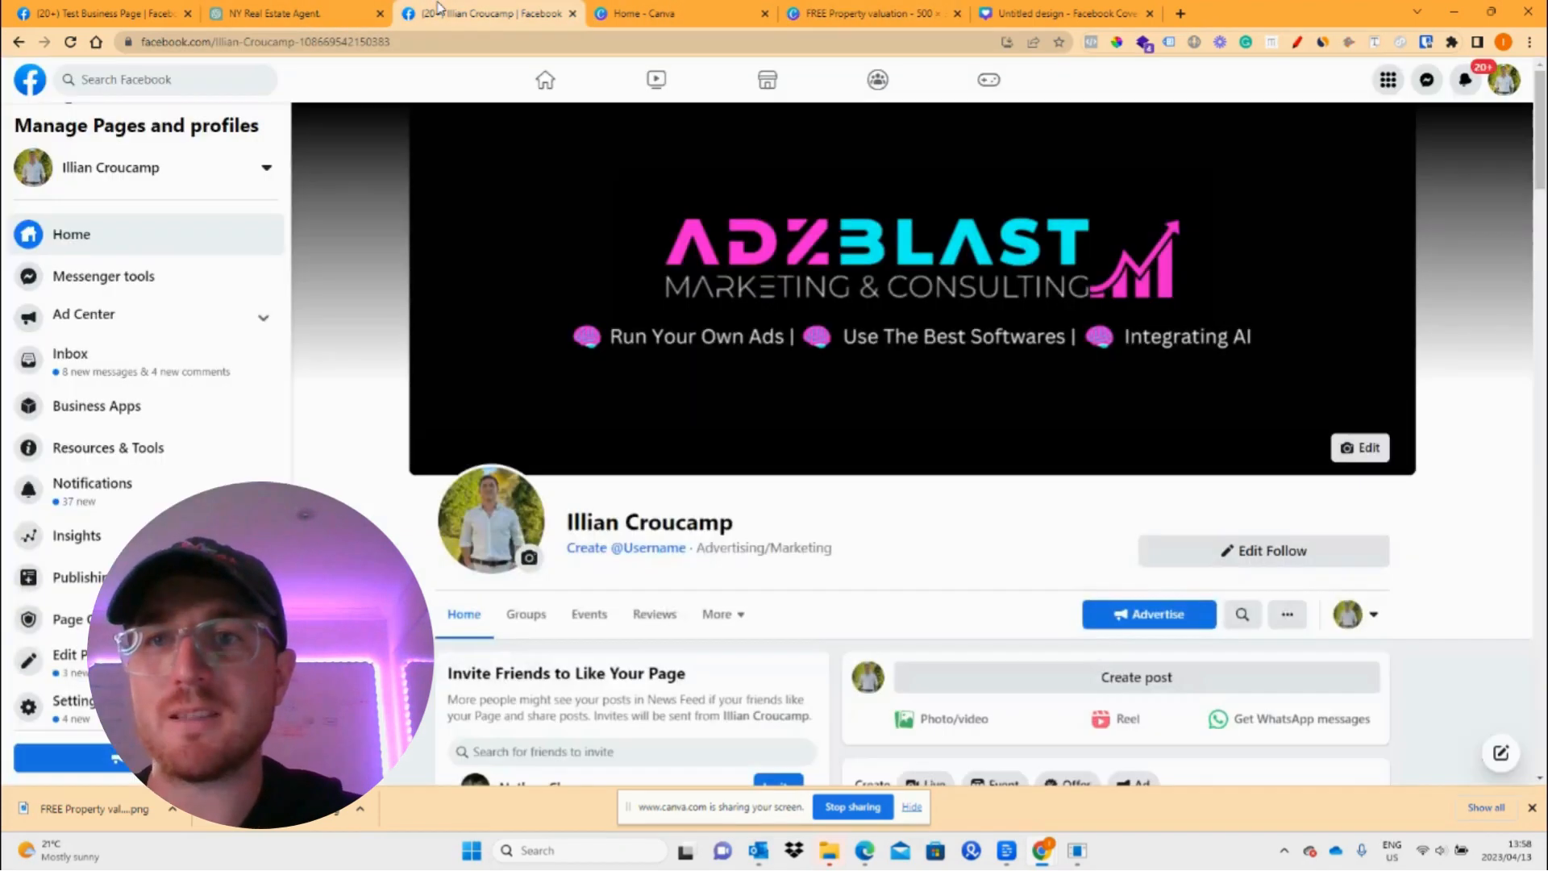
click(105, 13)
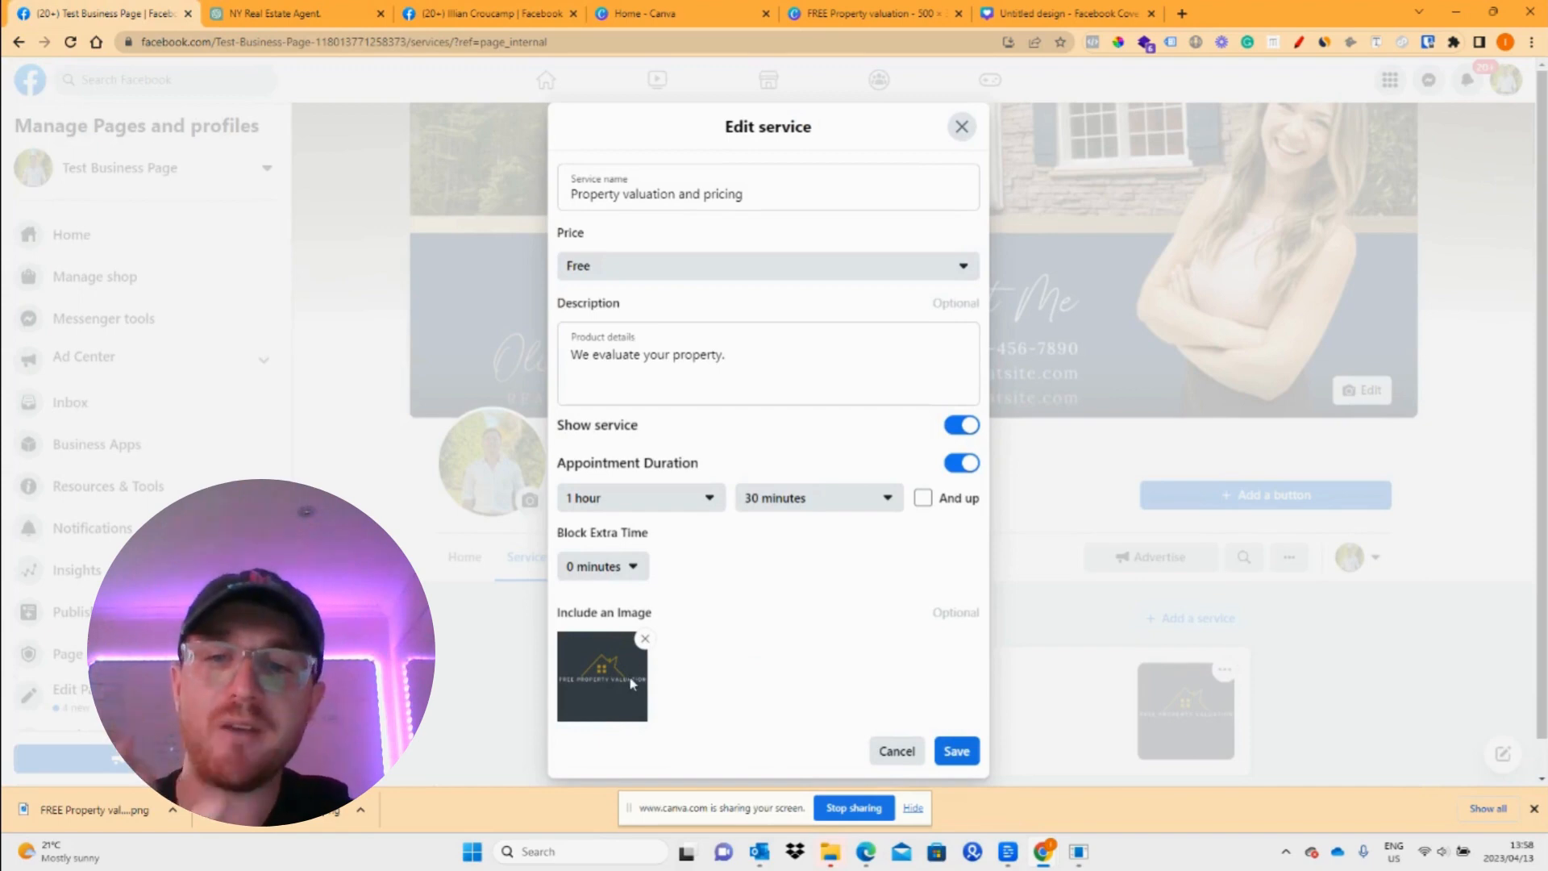
click(959, 756)
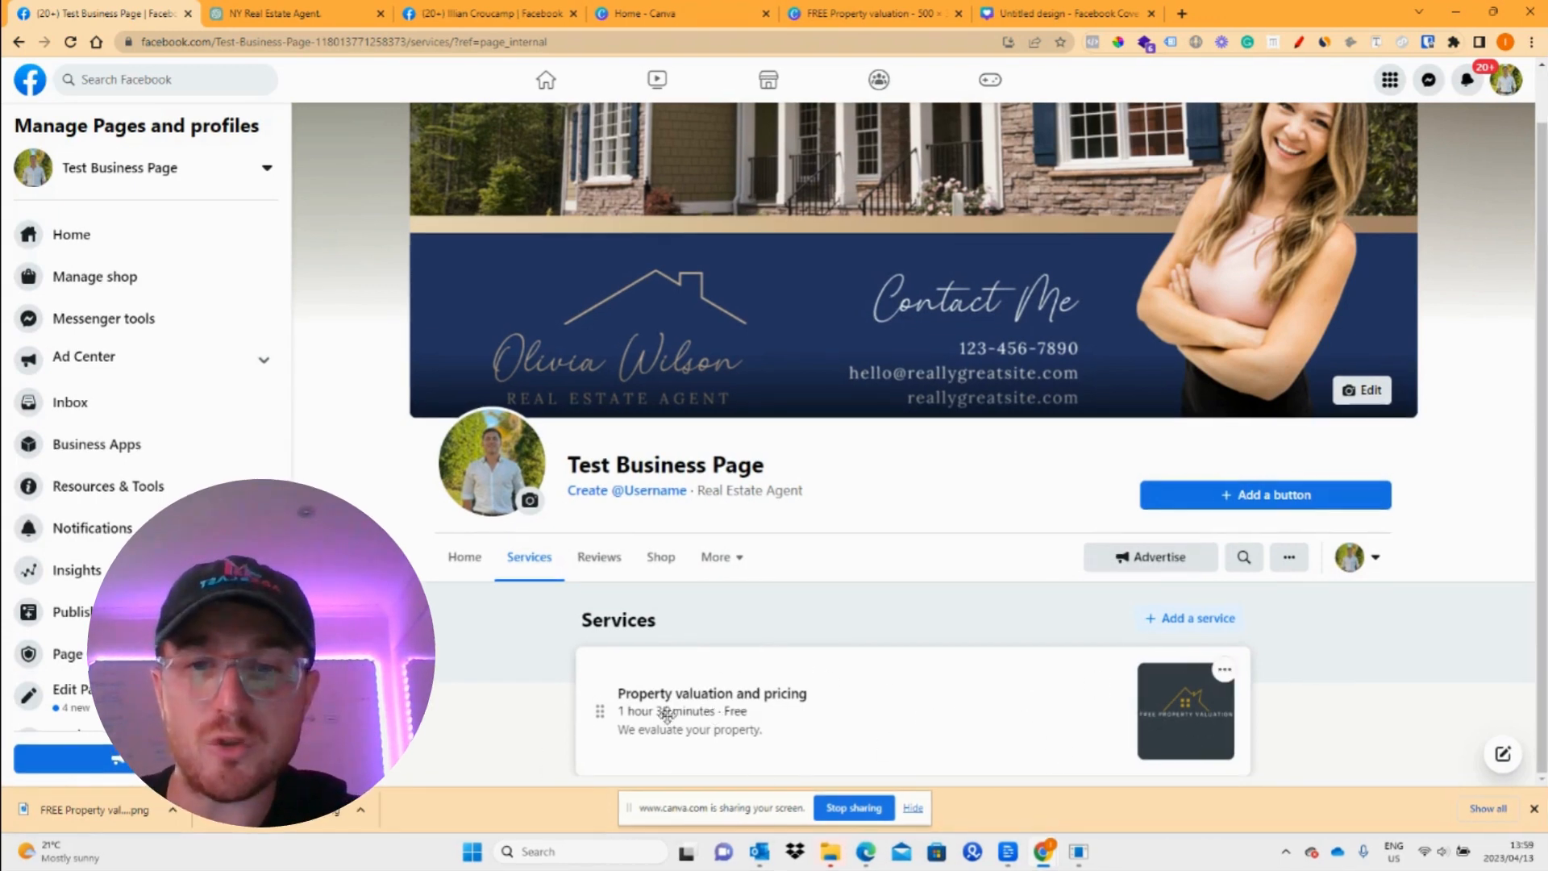
View the page's recommendations and reviews section and open its Shop section
click(574, 568)
scroll(760, 560, down, 2)
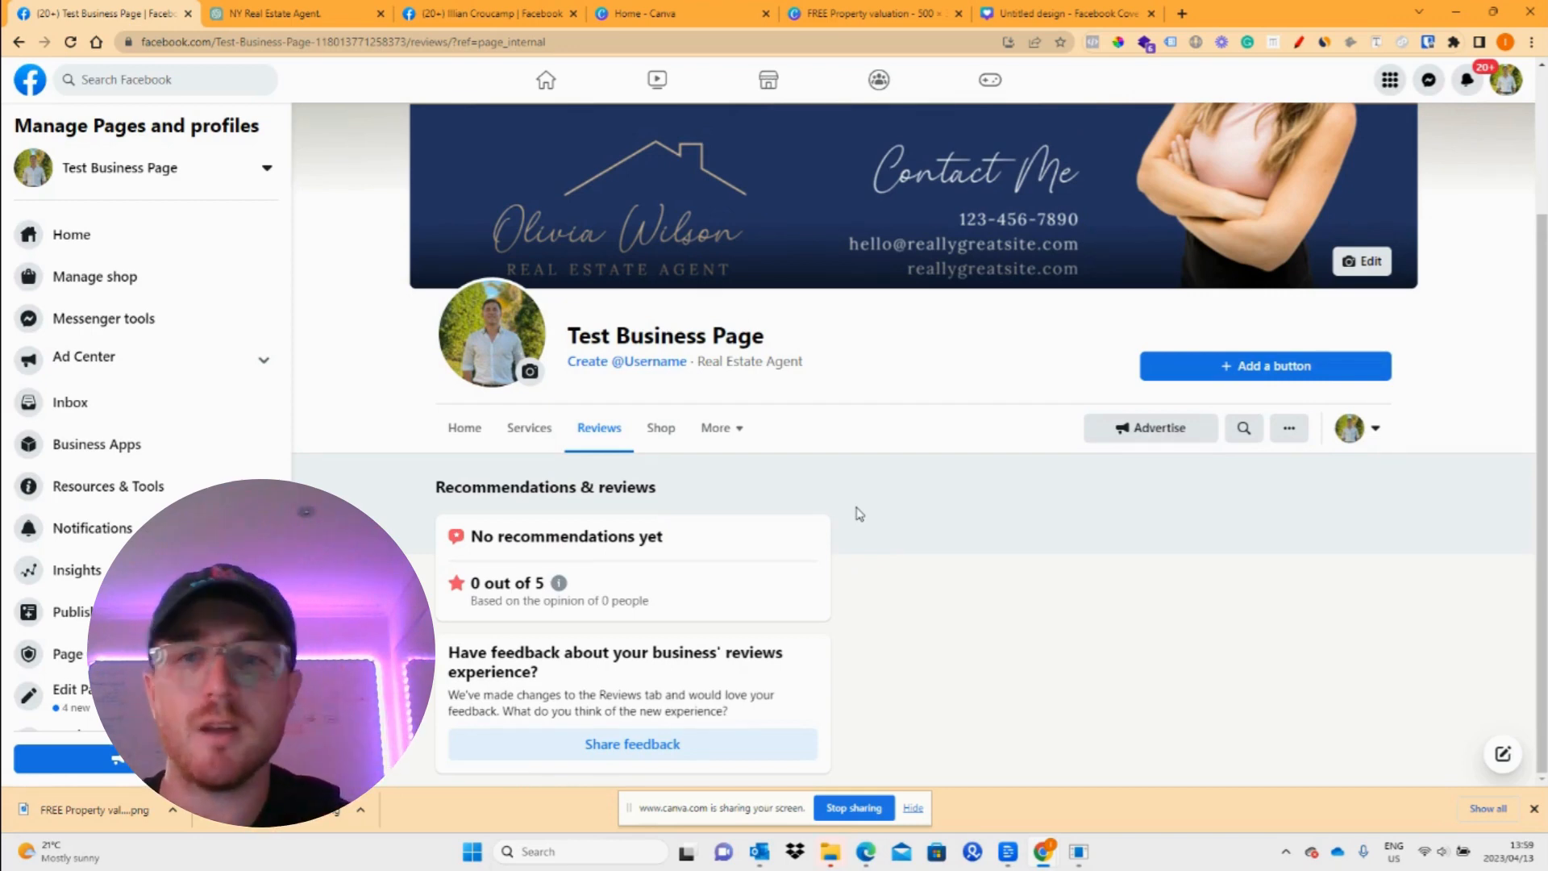
click(658, 432)
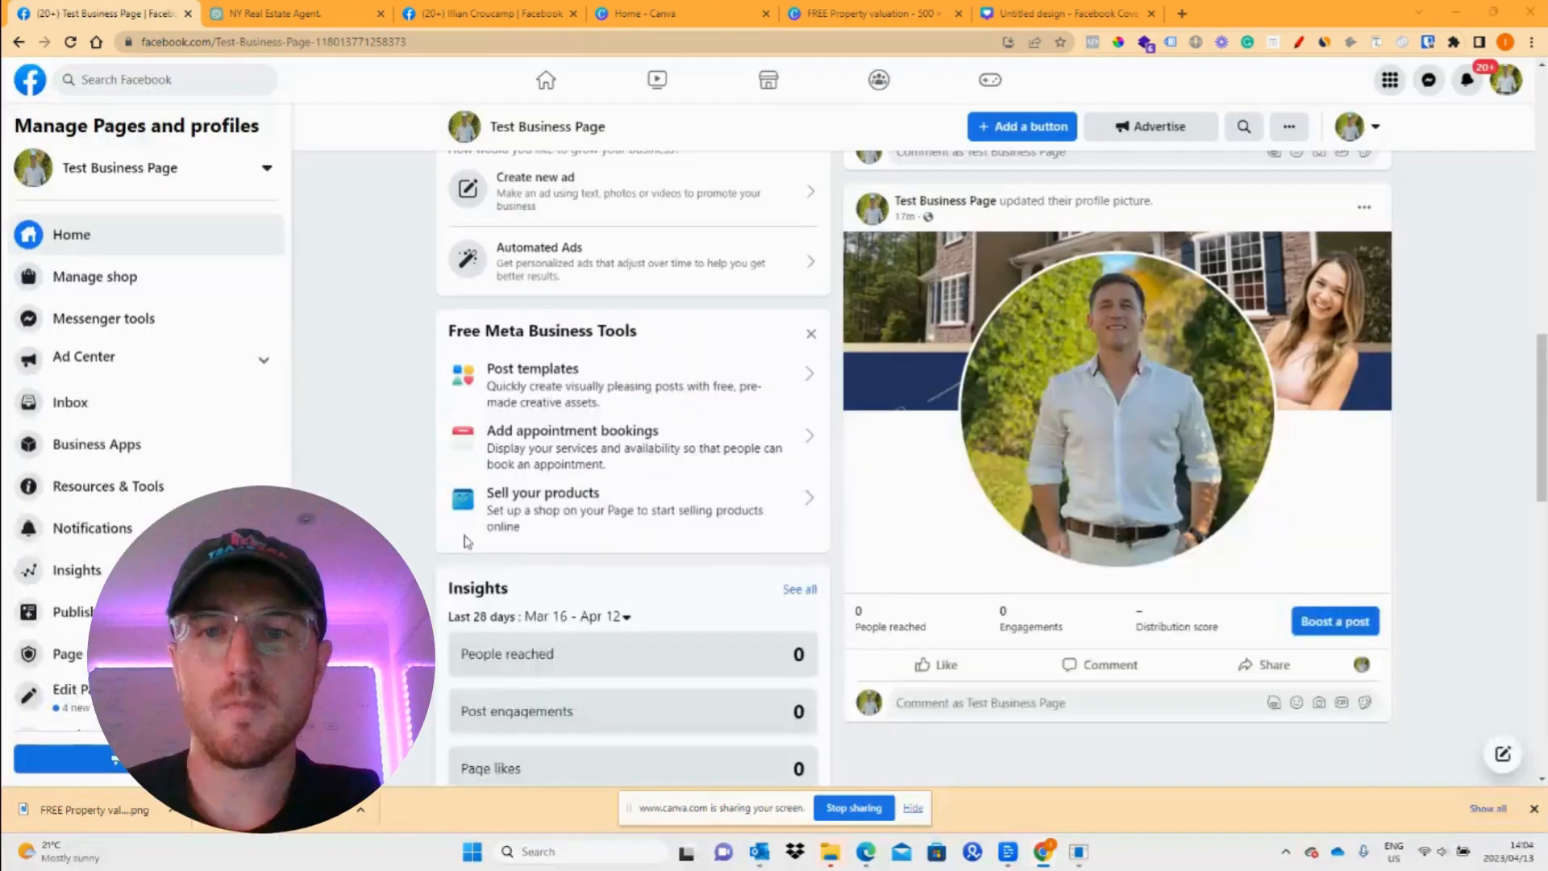
Start the appointment bookings setup and accept availability on Monday to Friday from 9:00 AM to 5:00 PM
click(627, 473)
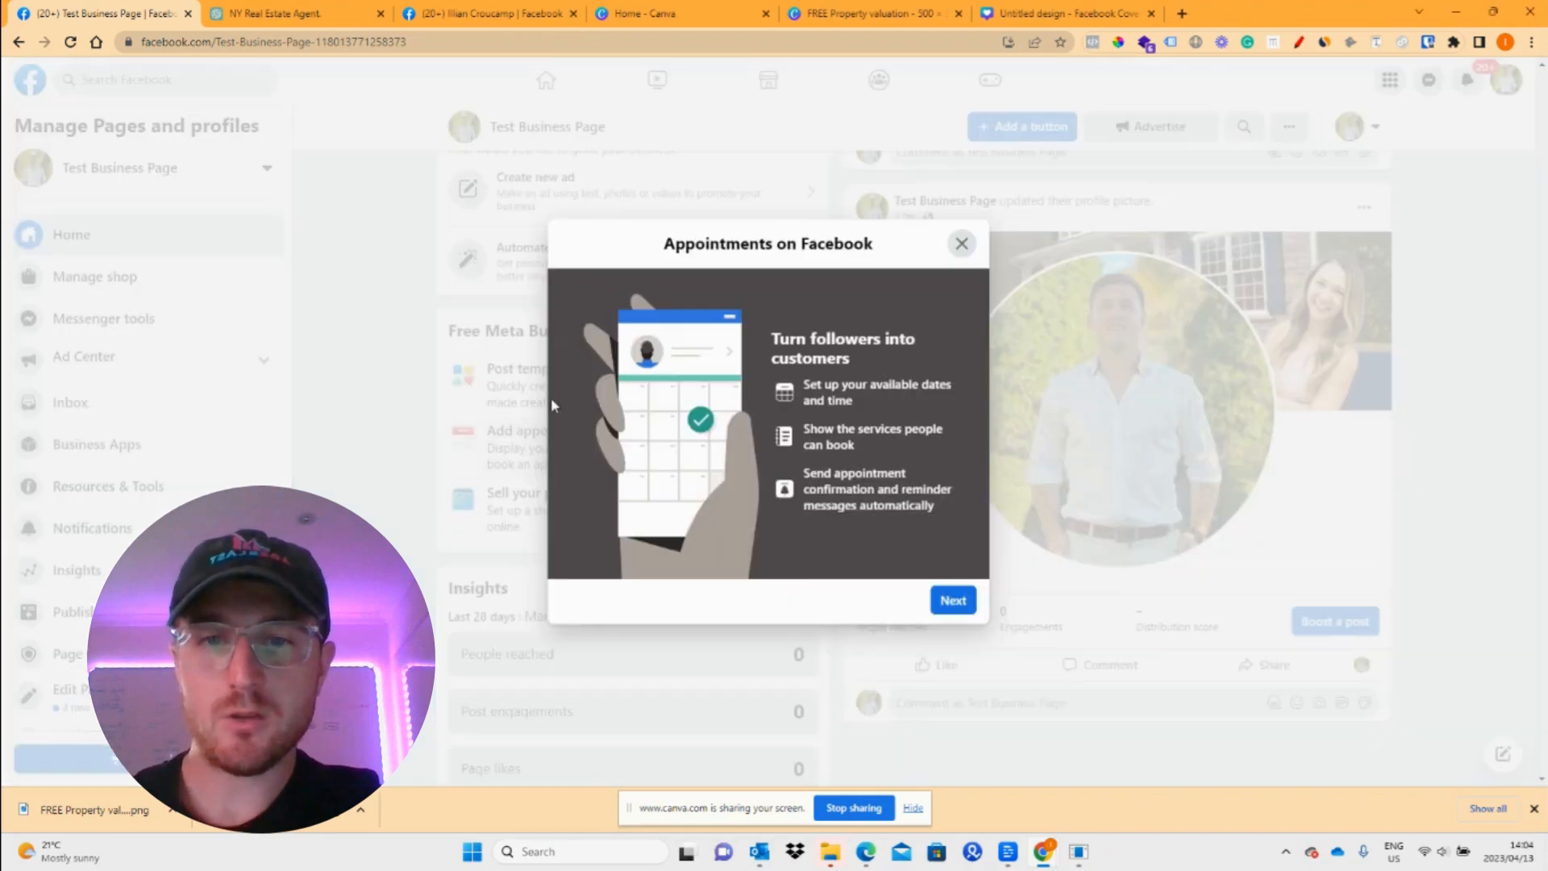
click(956, 604)
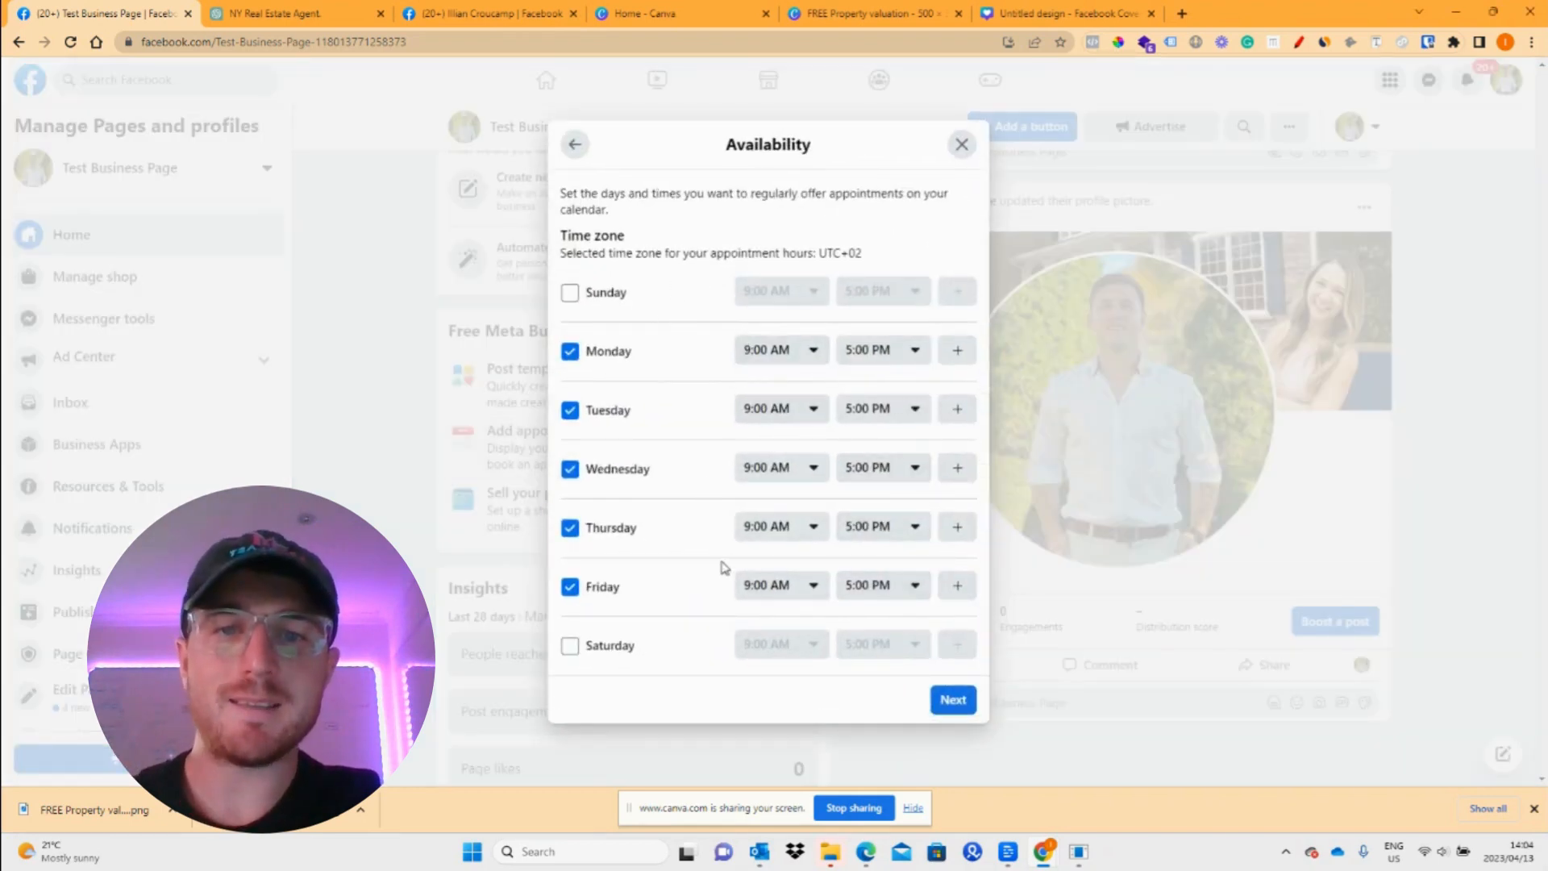
click(942, 709)
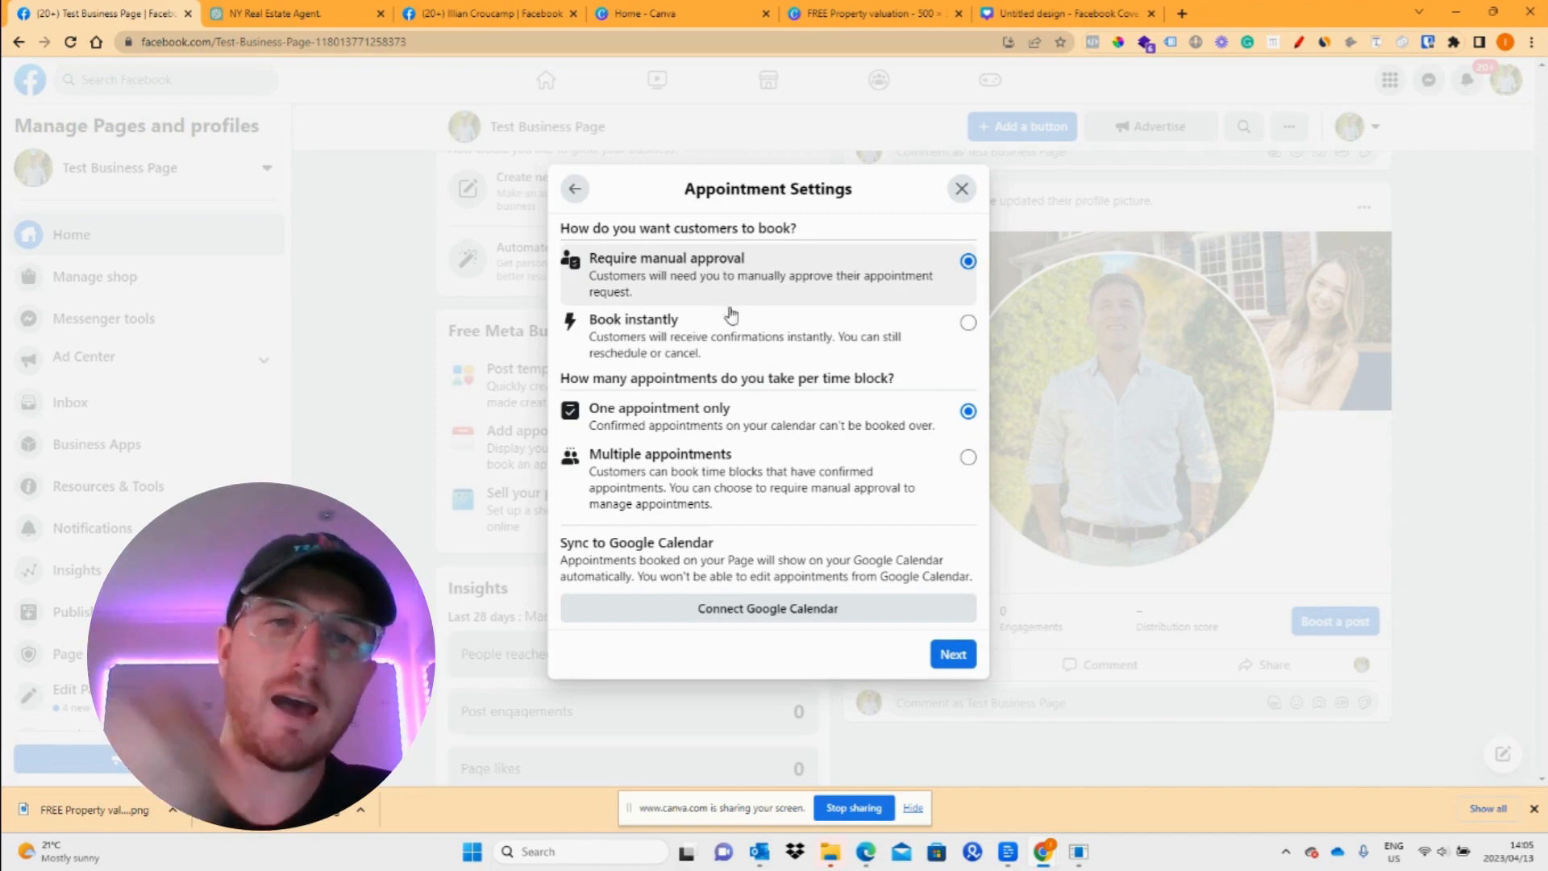
Let customers book instantly with one appointment per time block, and finish the setup with the Property valuation and pricing service
click(746, 345)
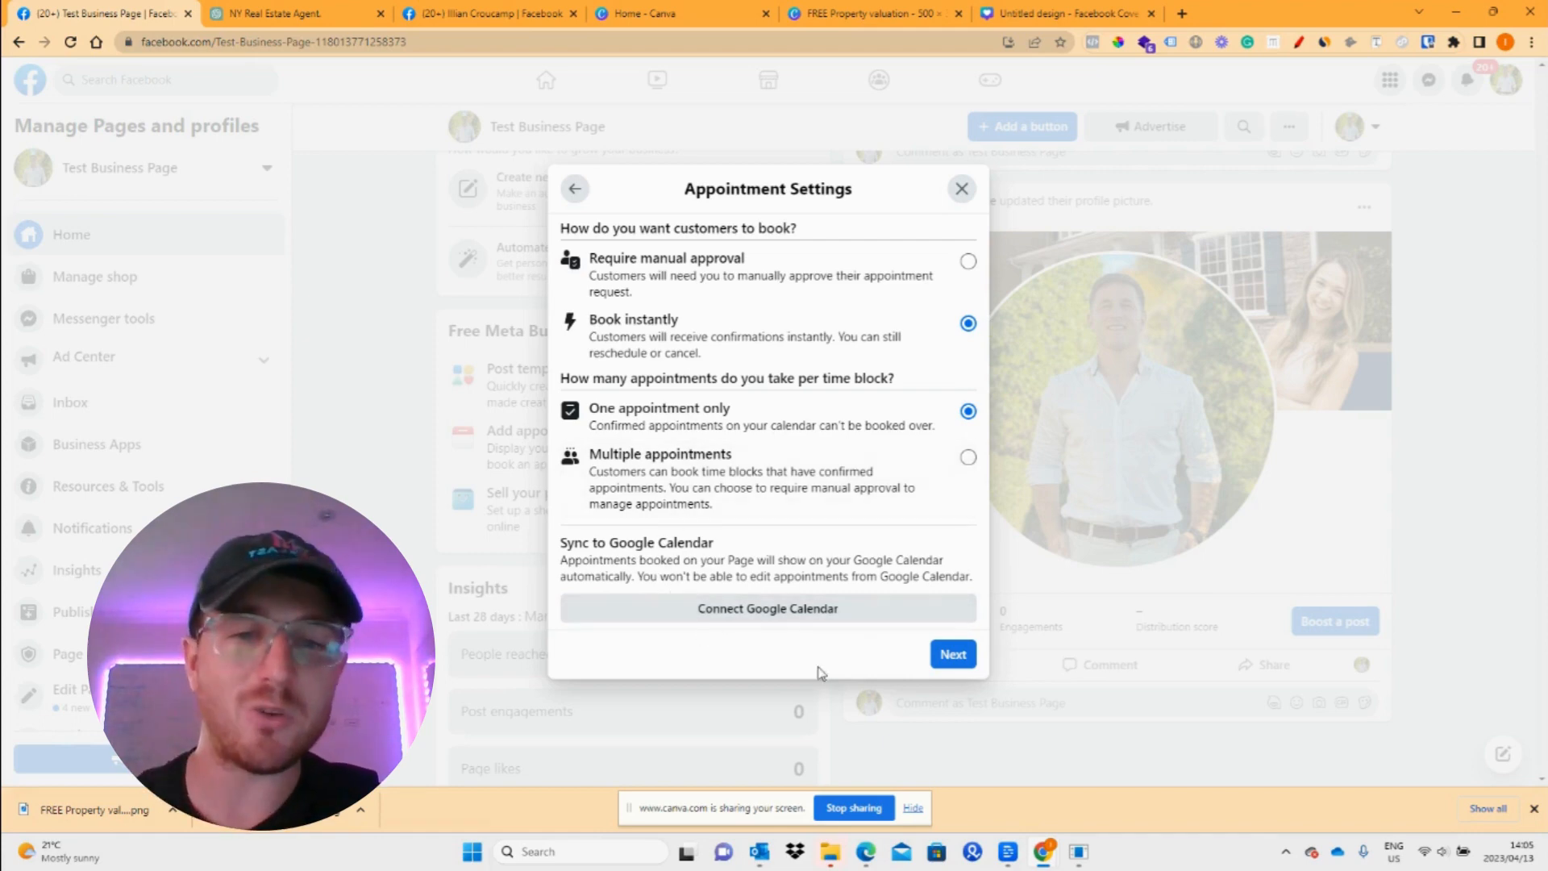
click(722, 277)
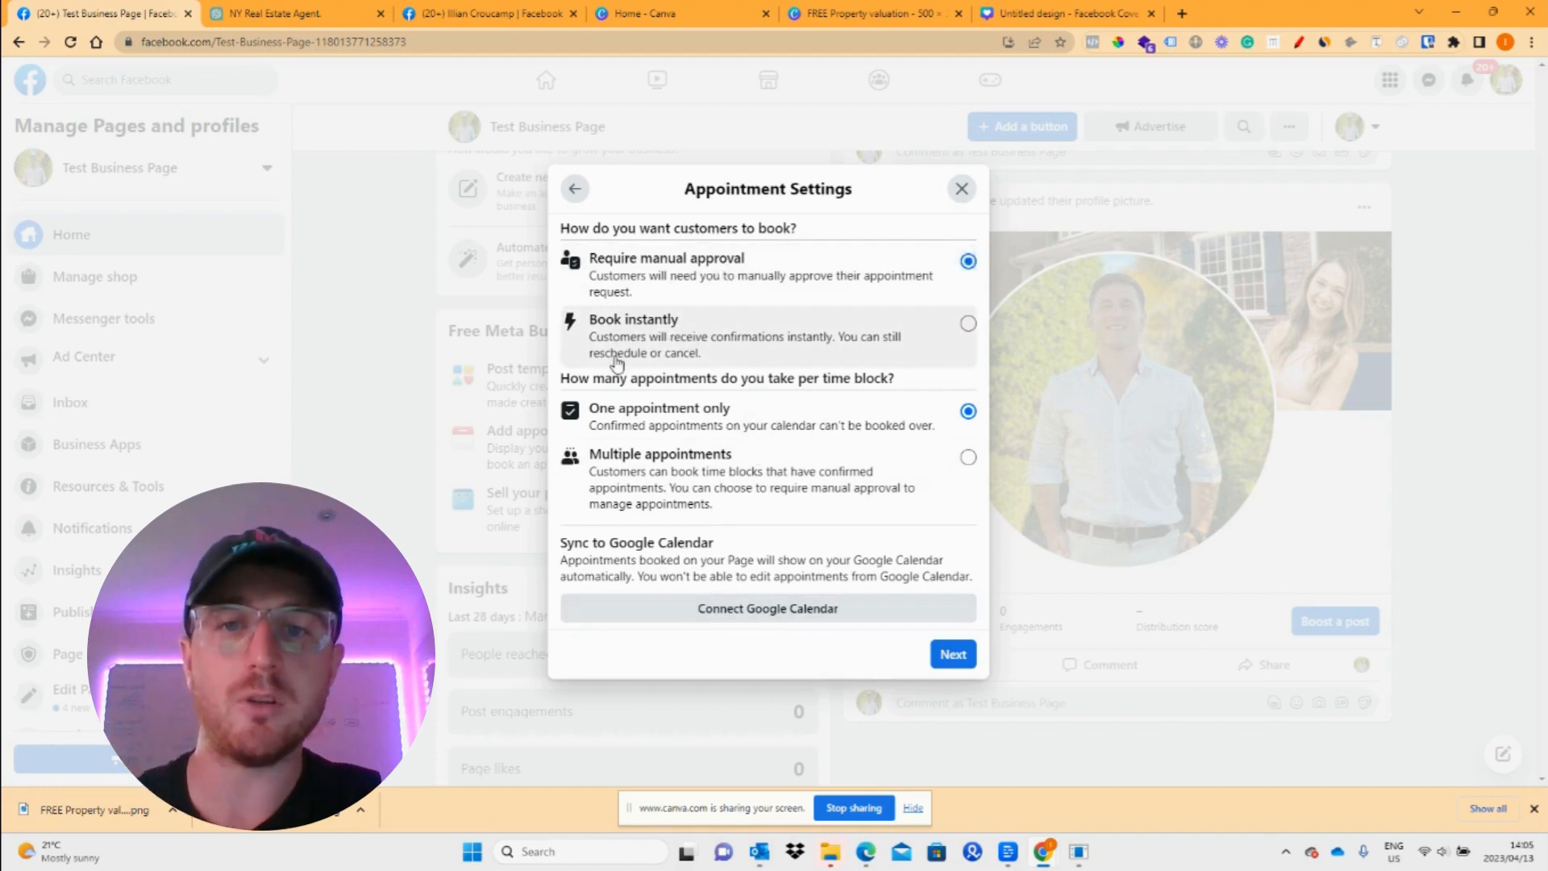
click(686, 355)
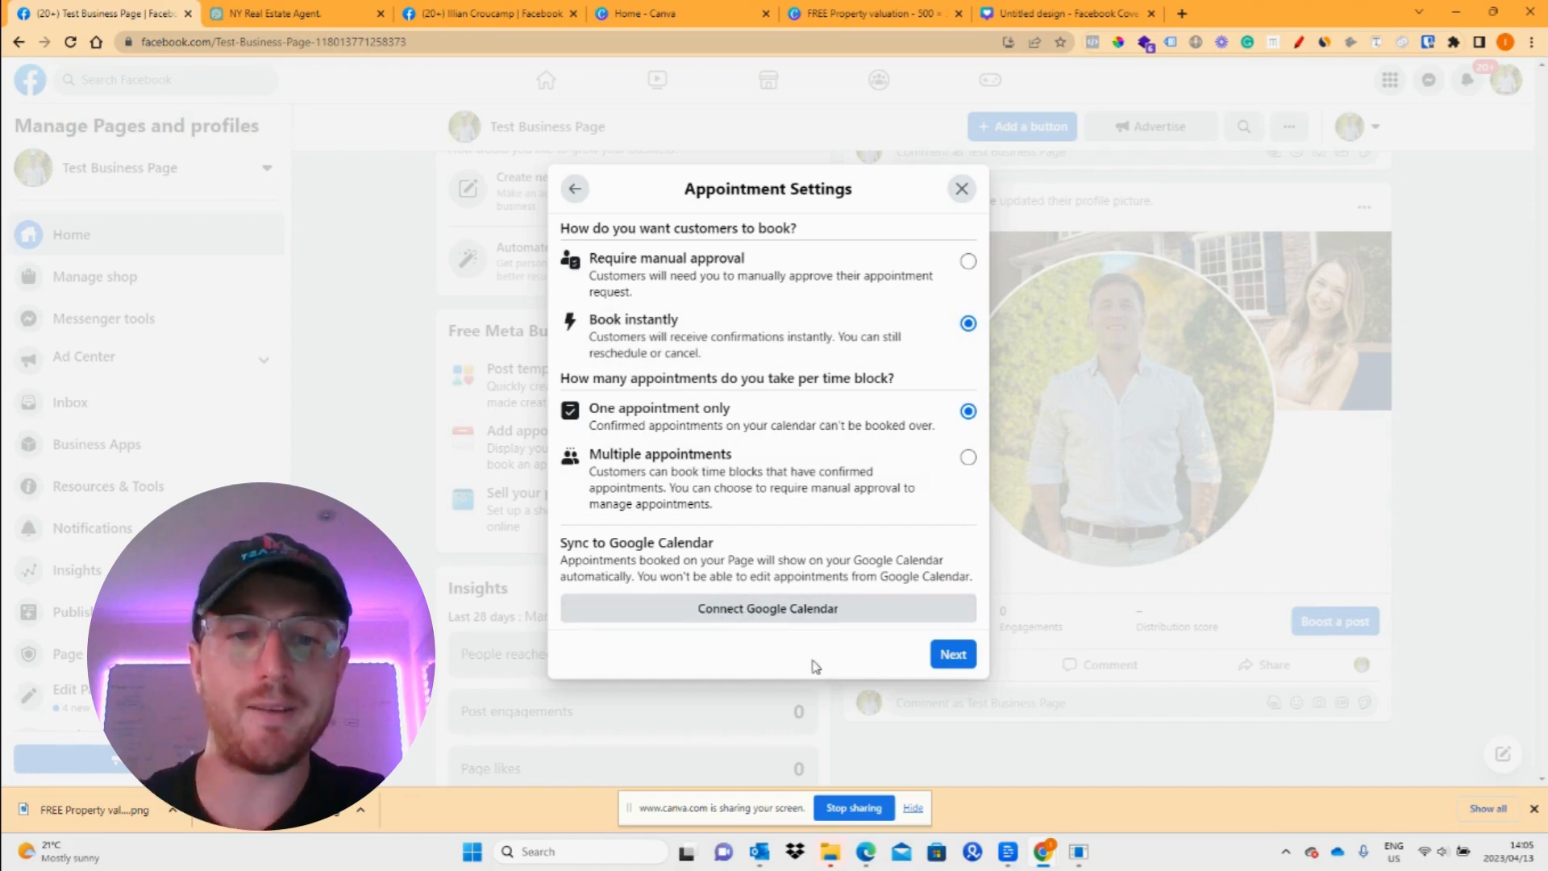
click(949, 657)
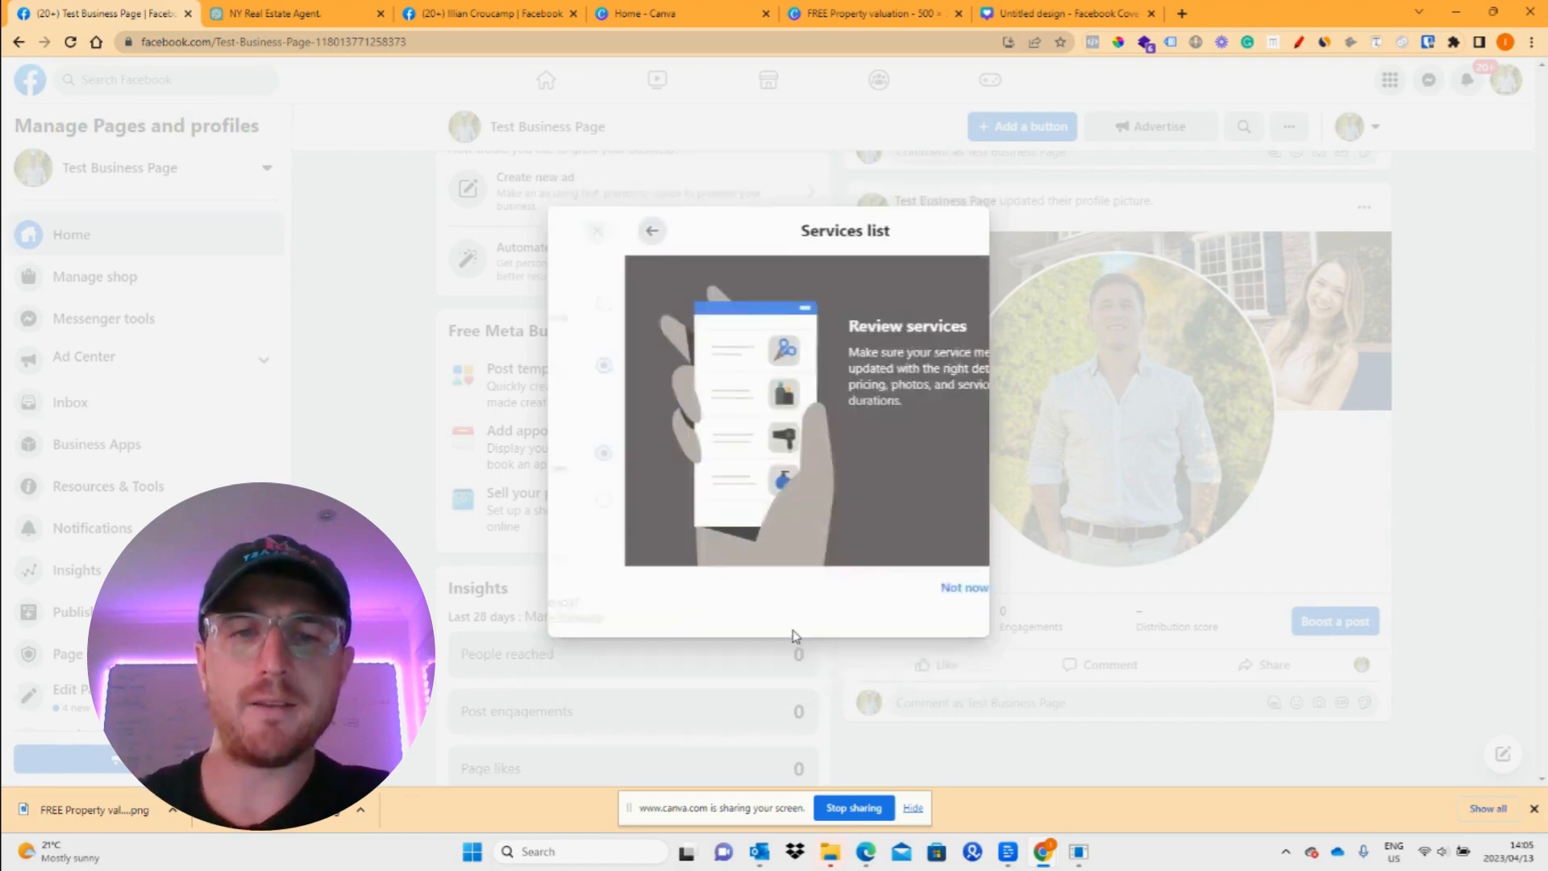
click(939, 603)
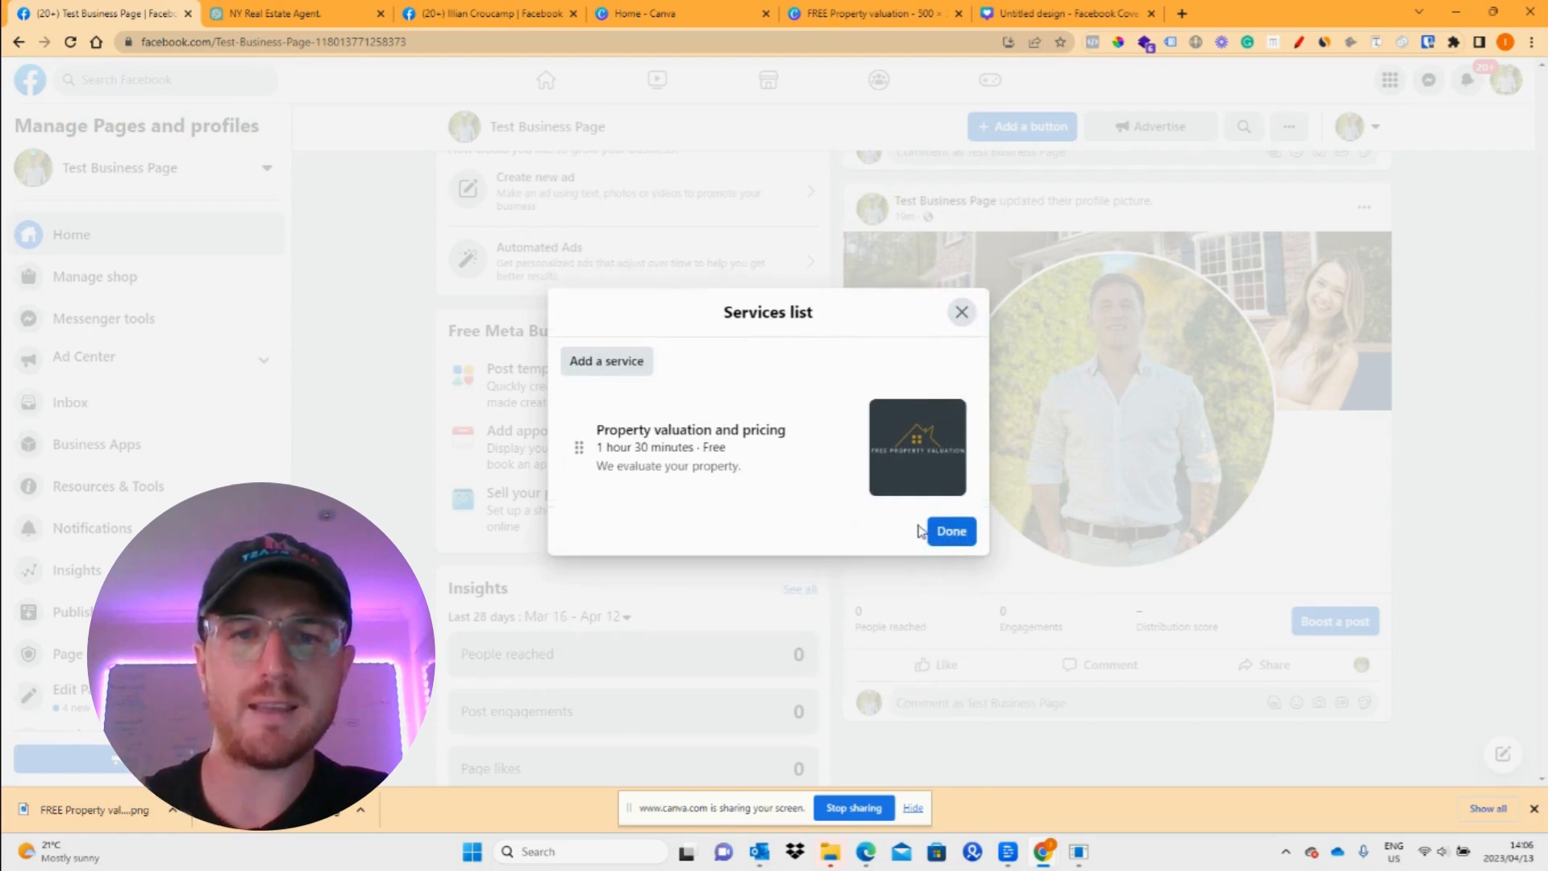
click(950, 536)
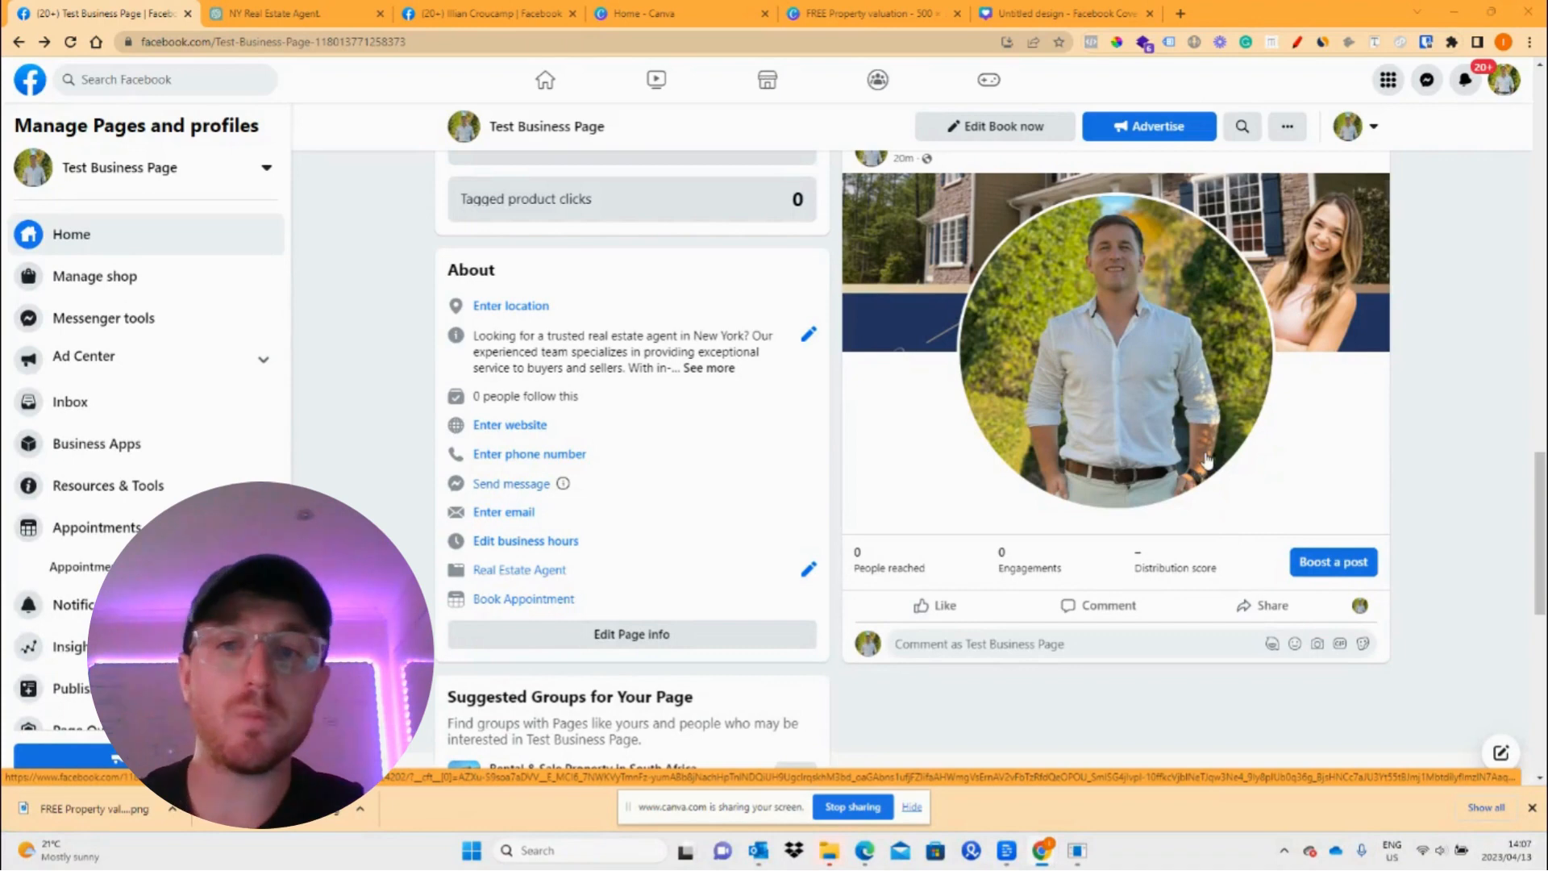
Mark the page as not having a location in its About information
click(531, 309)
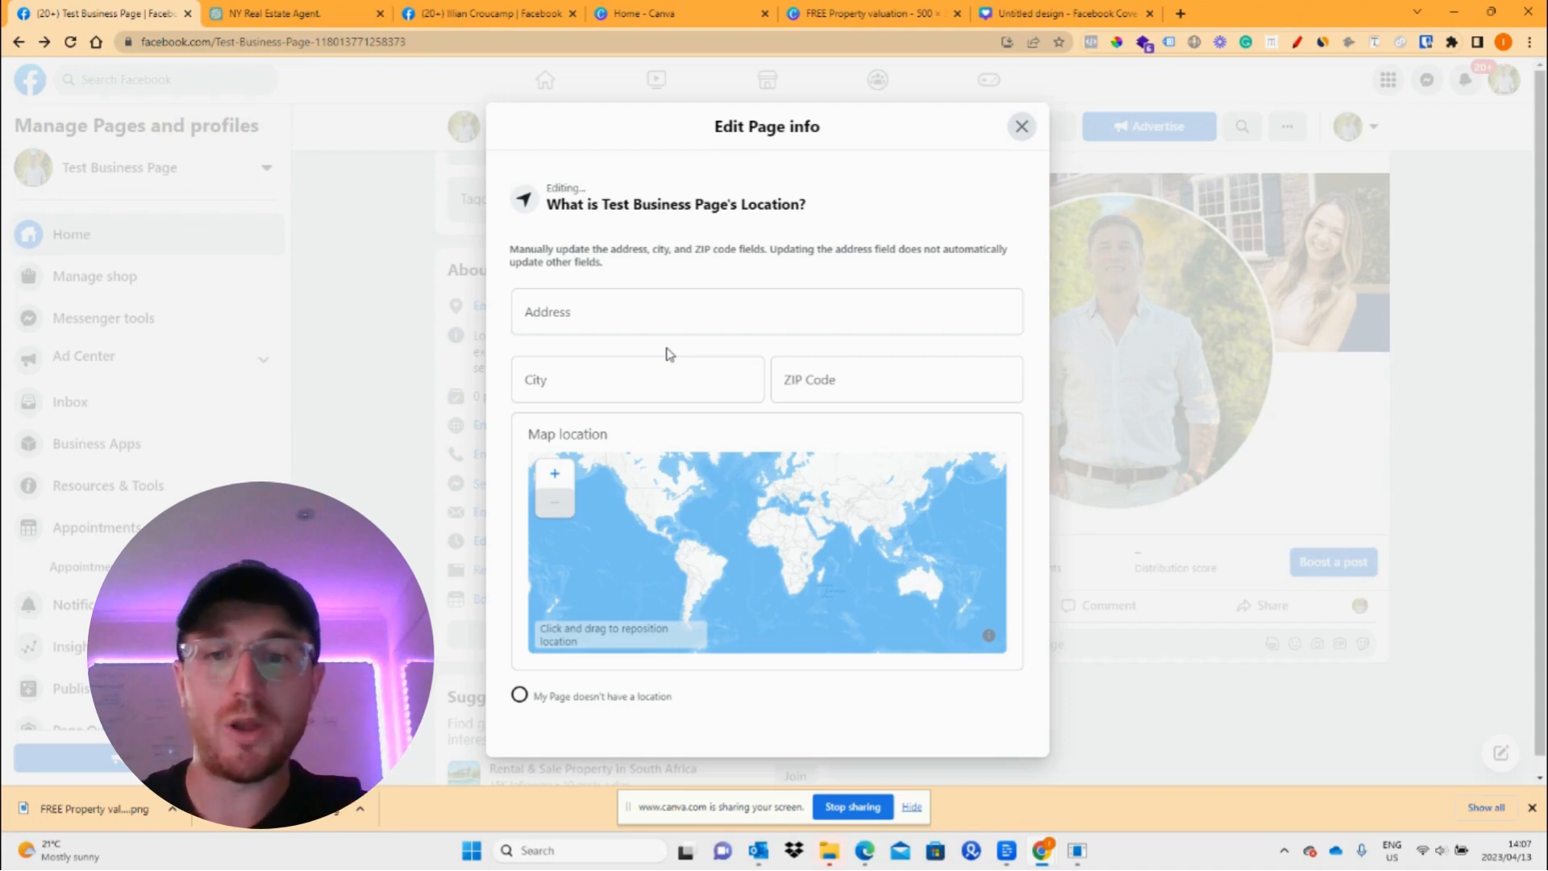
click(519, 696)
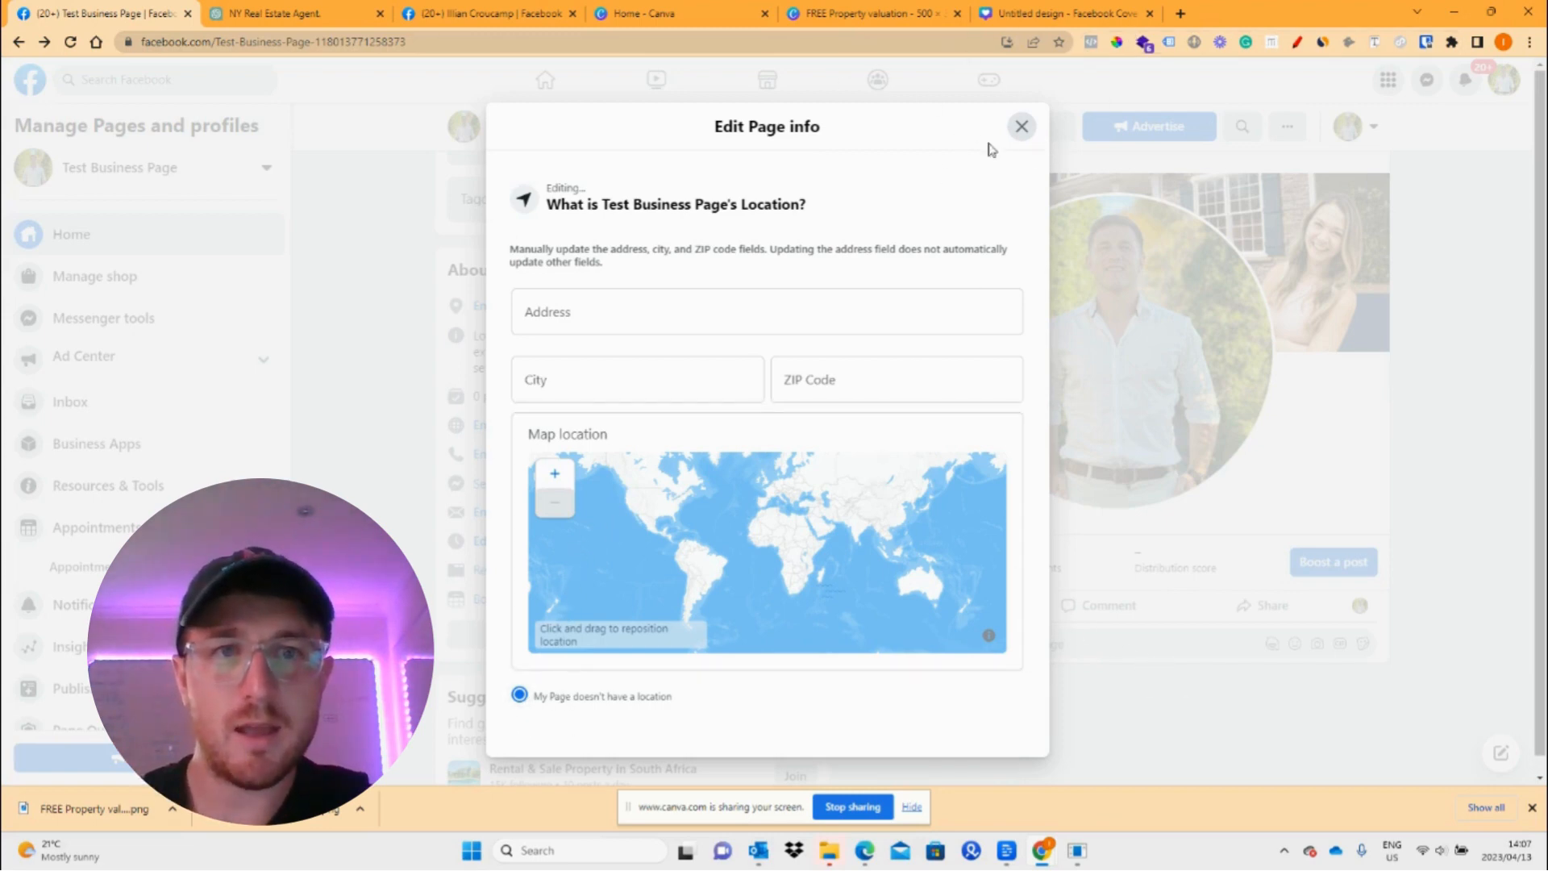
click(1022, 126)
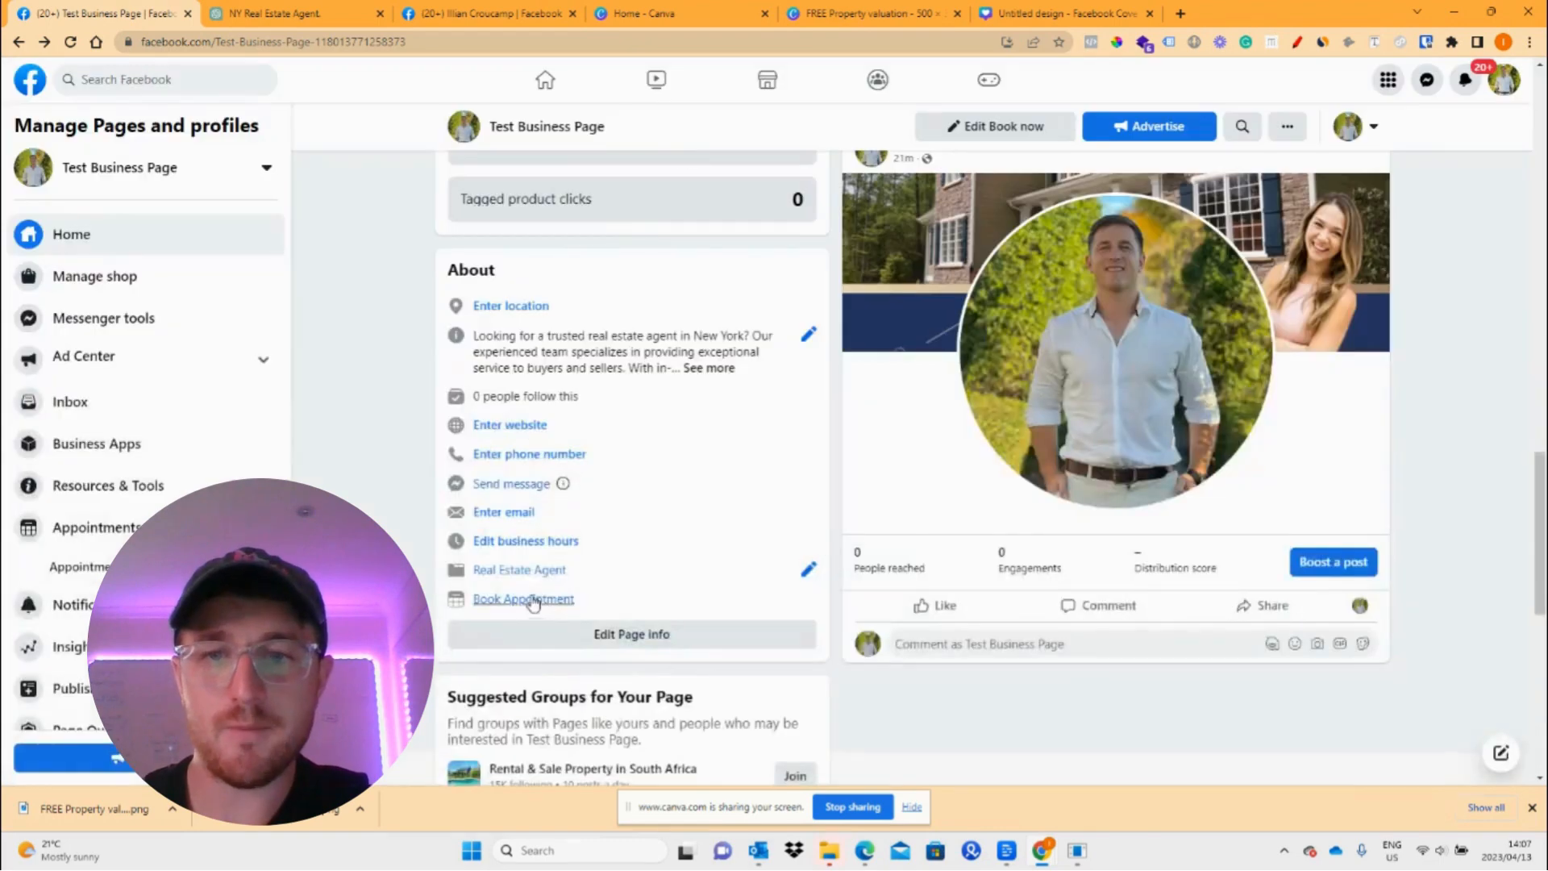
Mark the page as having neither a website nor a phone number
click(511, 427)
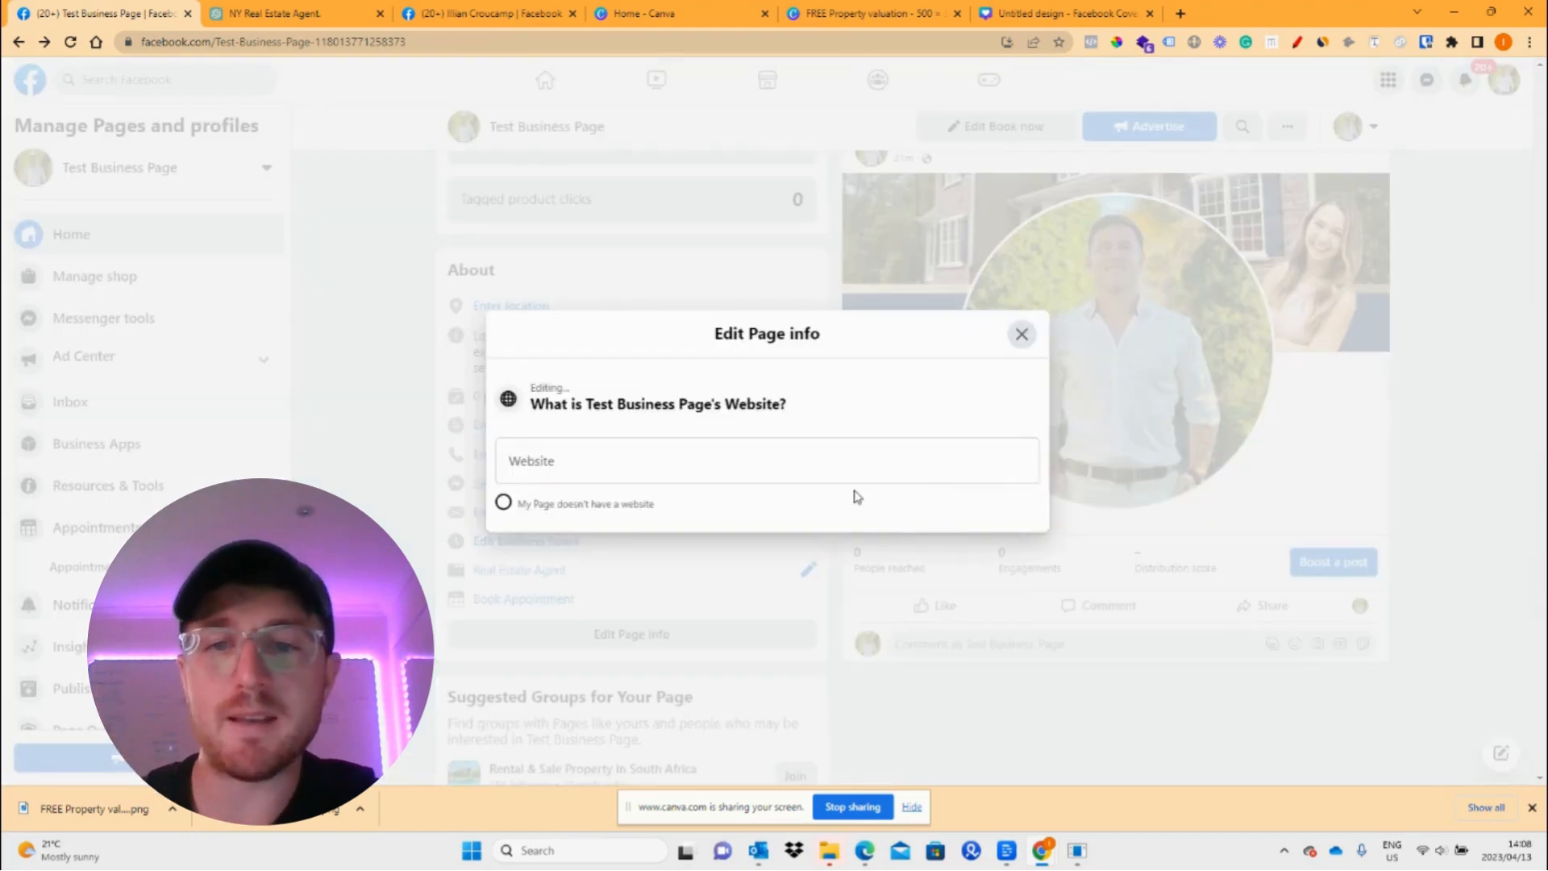
click(507, 503)
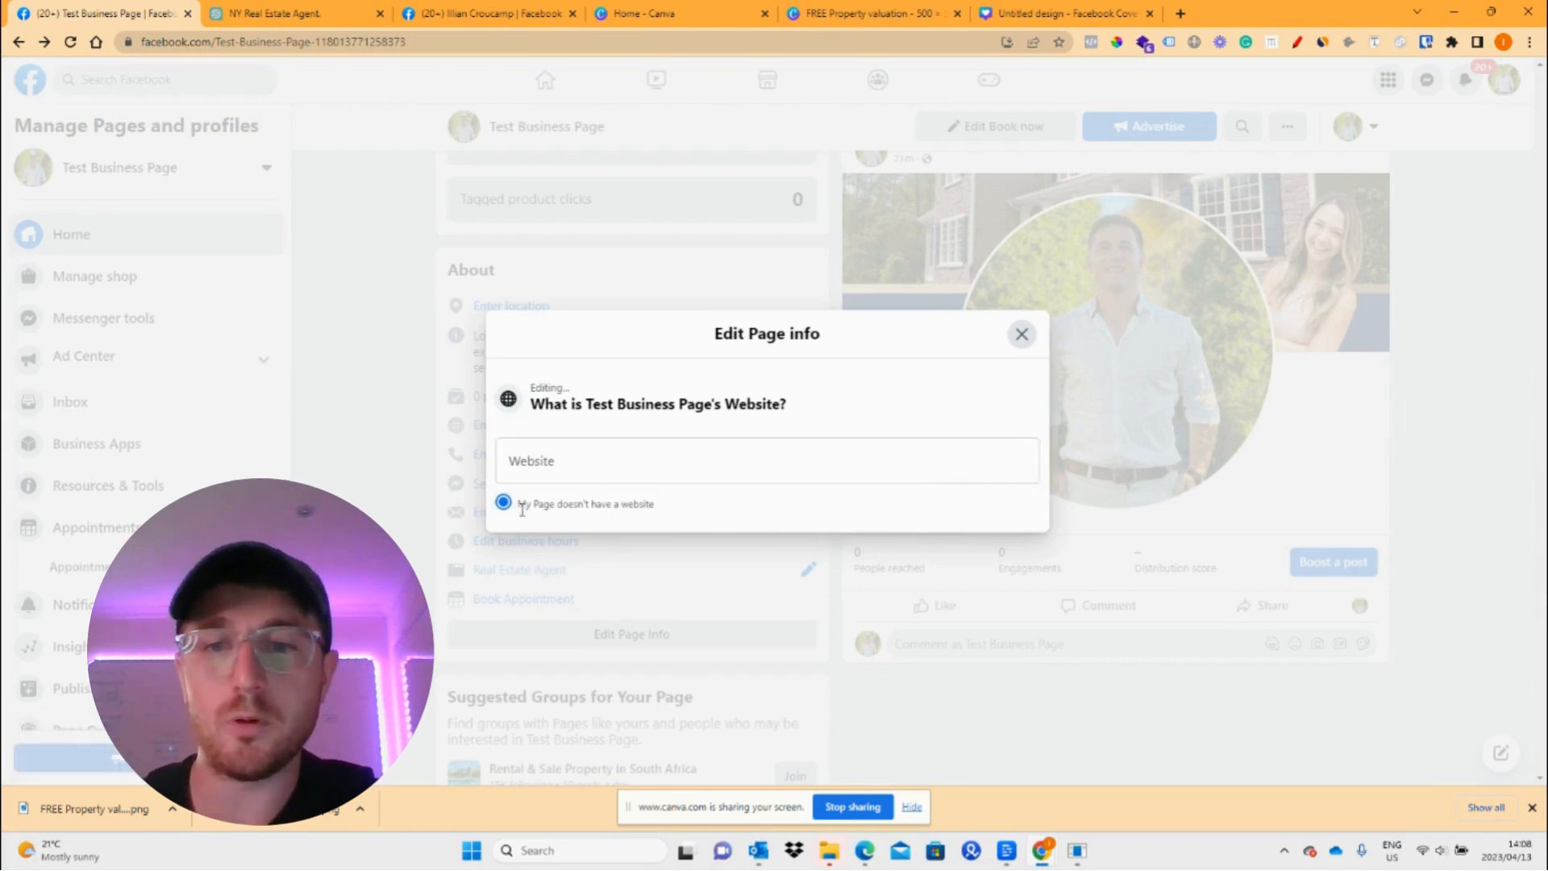
click(1033, 341)
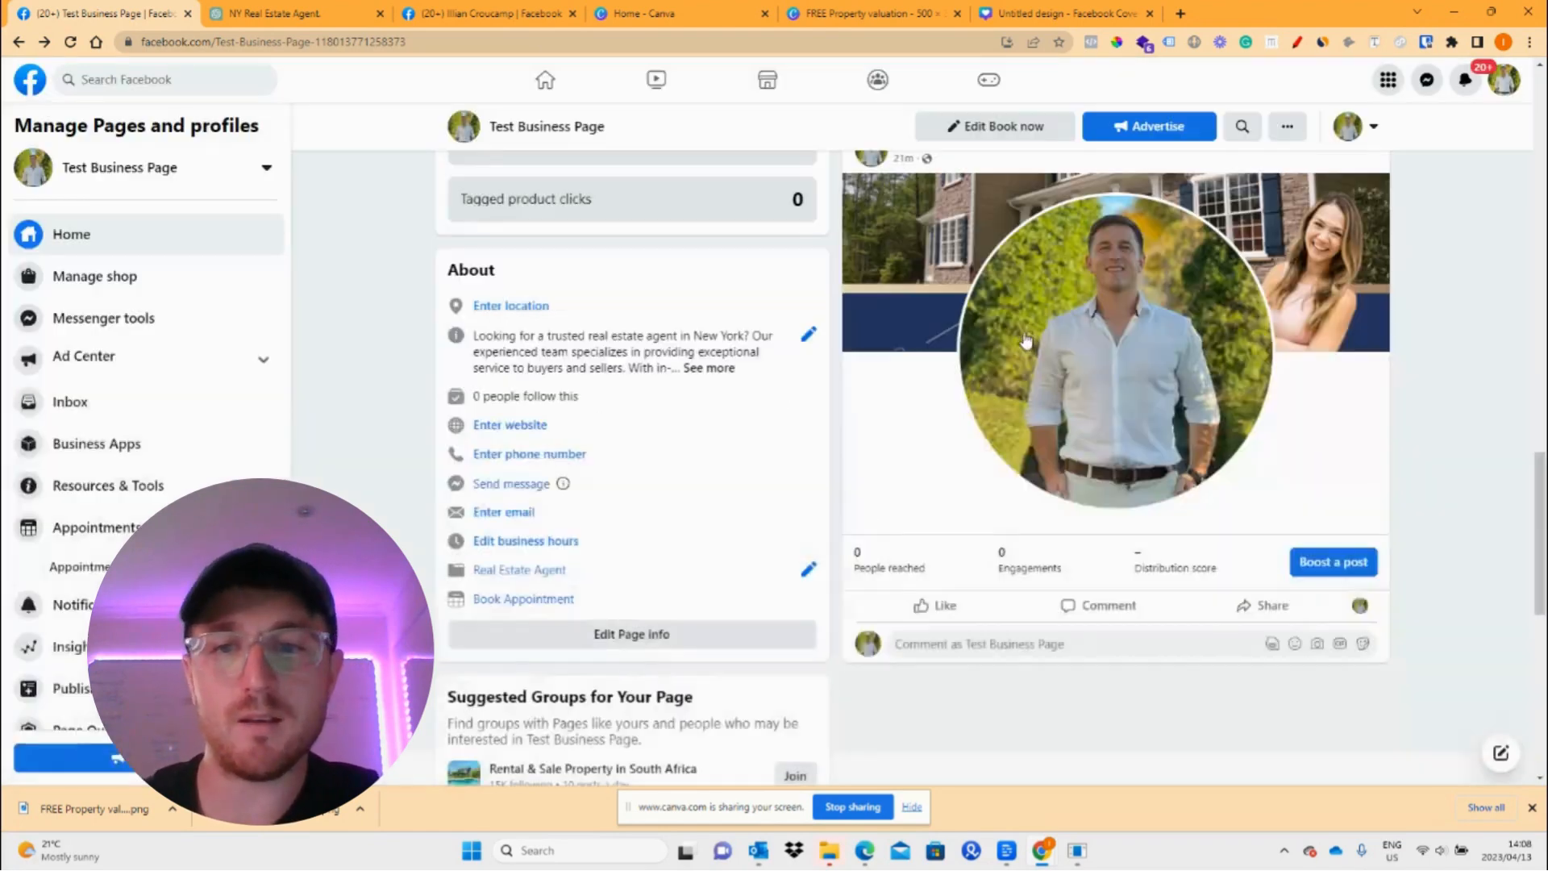
click(509, 459)
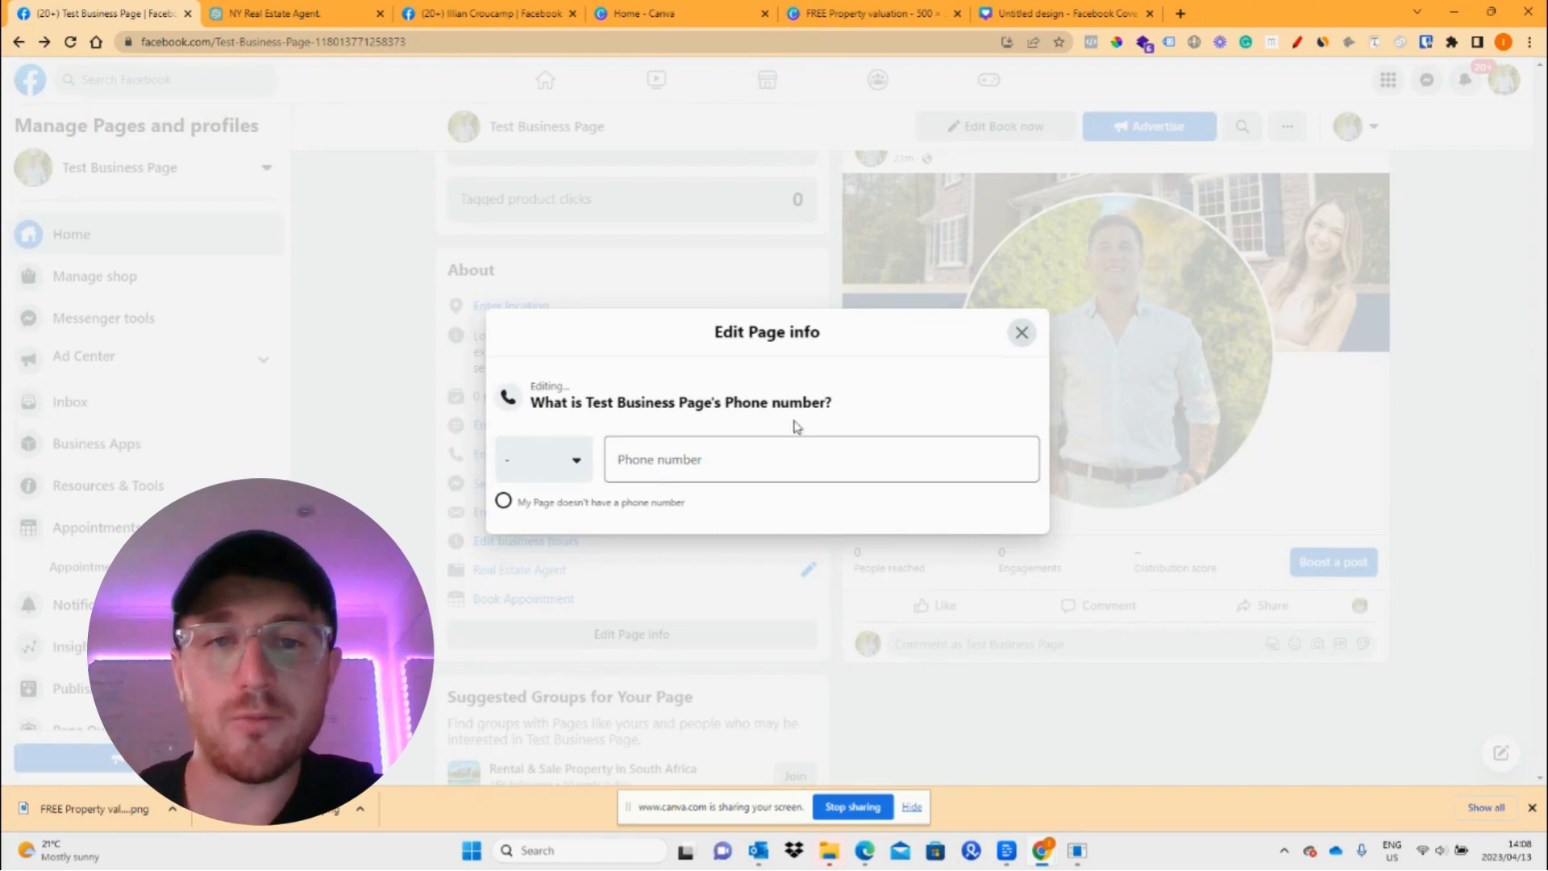
click(1022, 332)
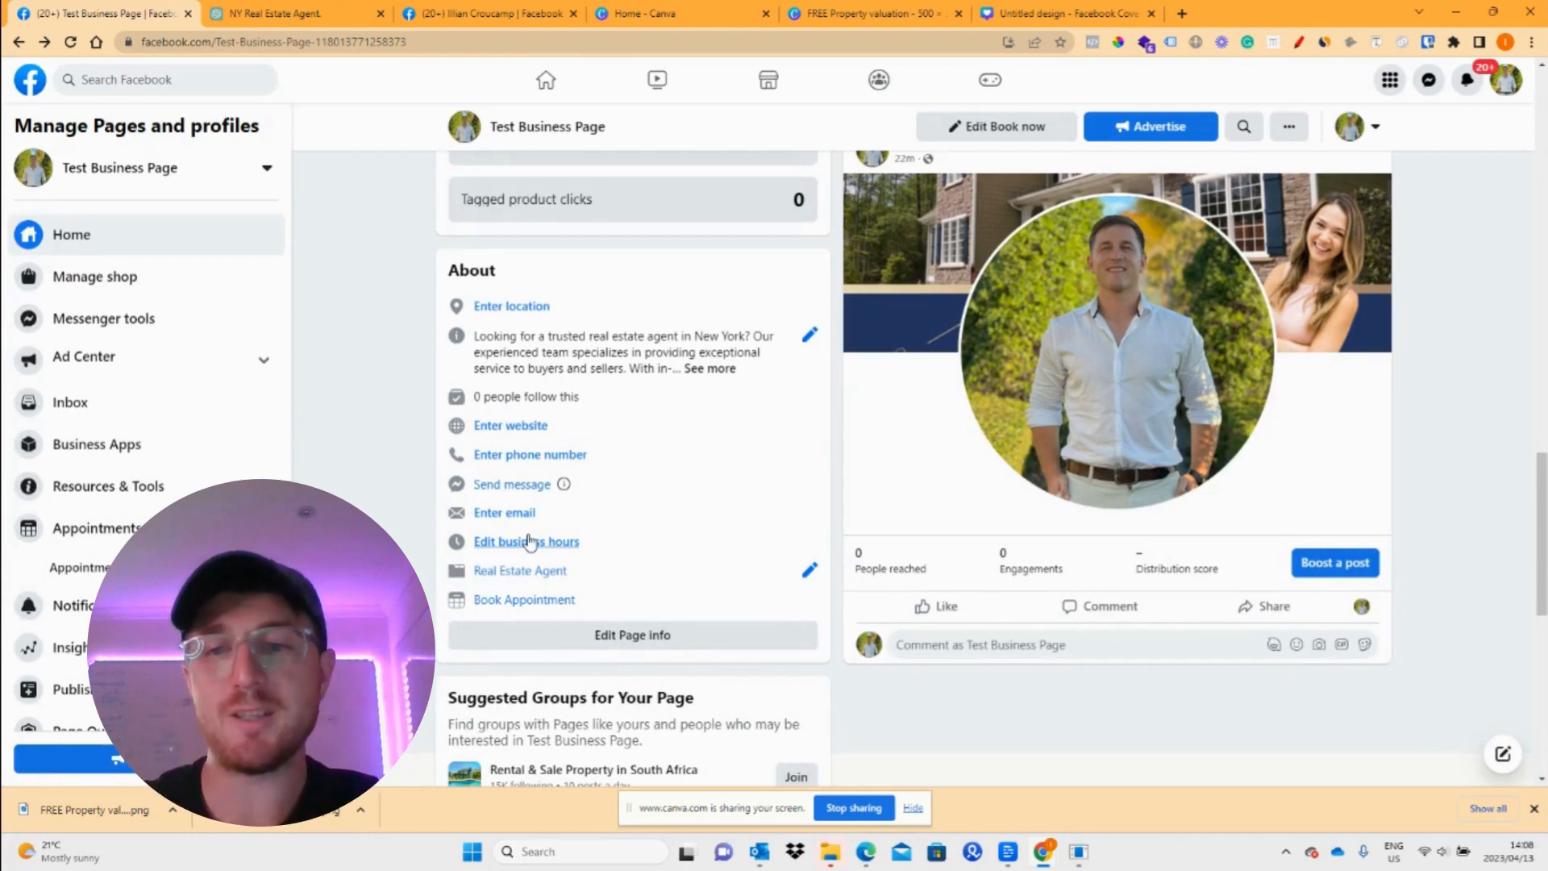
Open the page's business hours and view the daily opening and closing fields offered by Open on selected hours
click(517, 485)
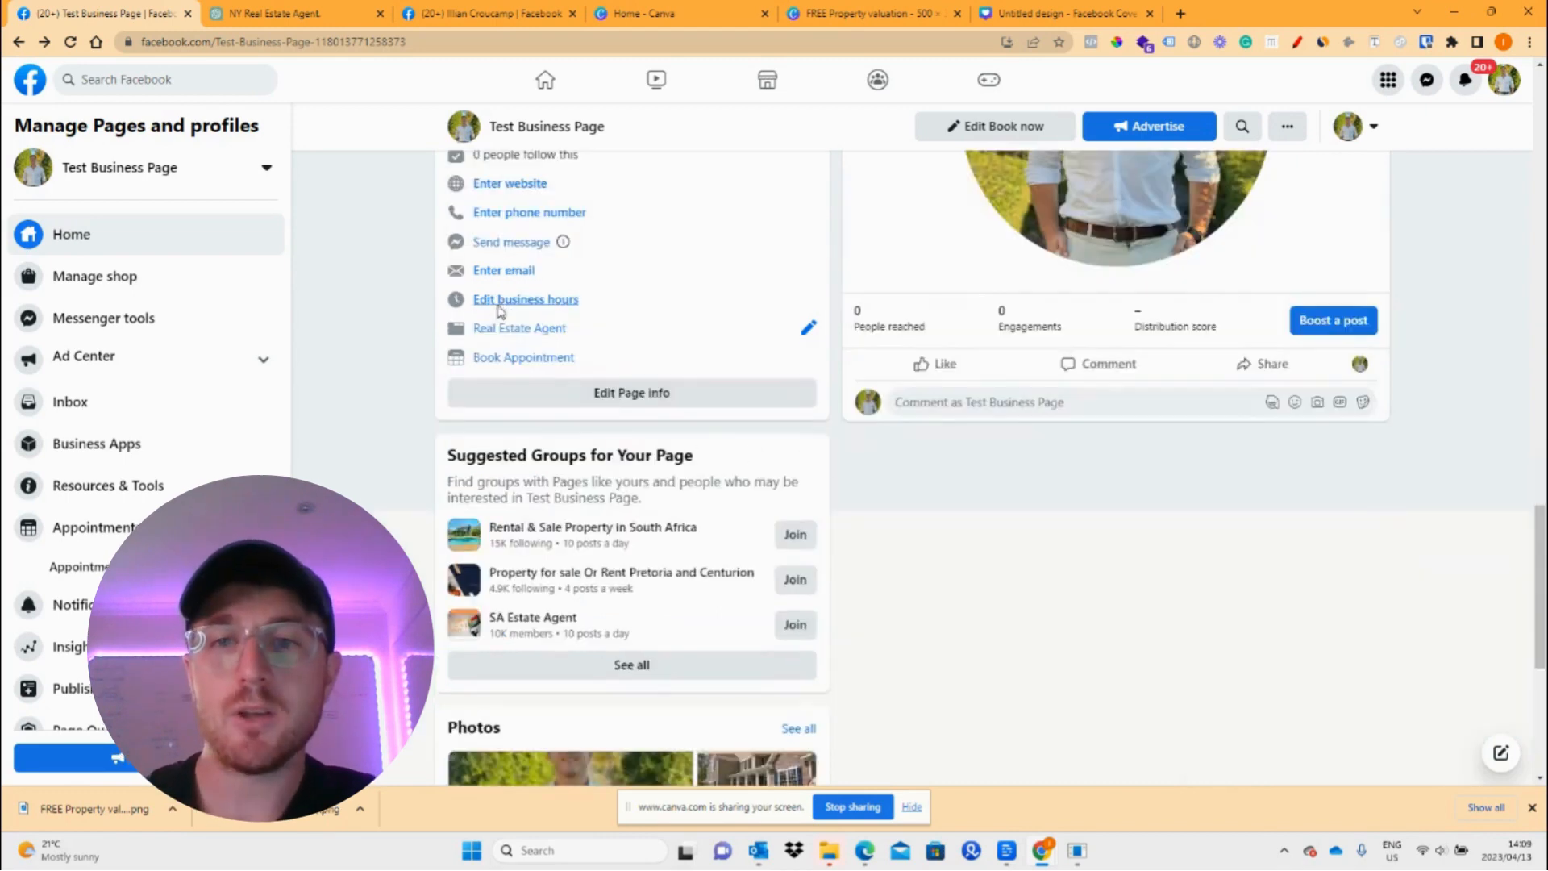
click(500, 300)
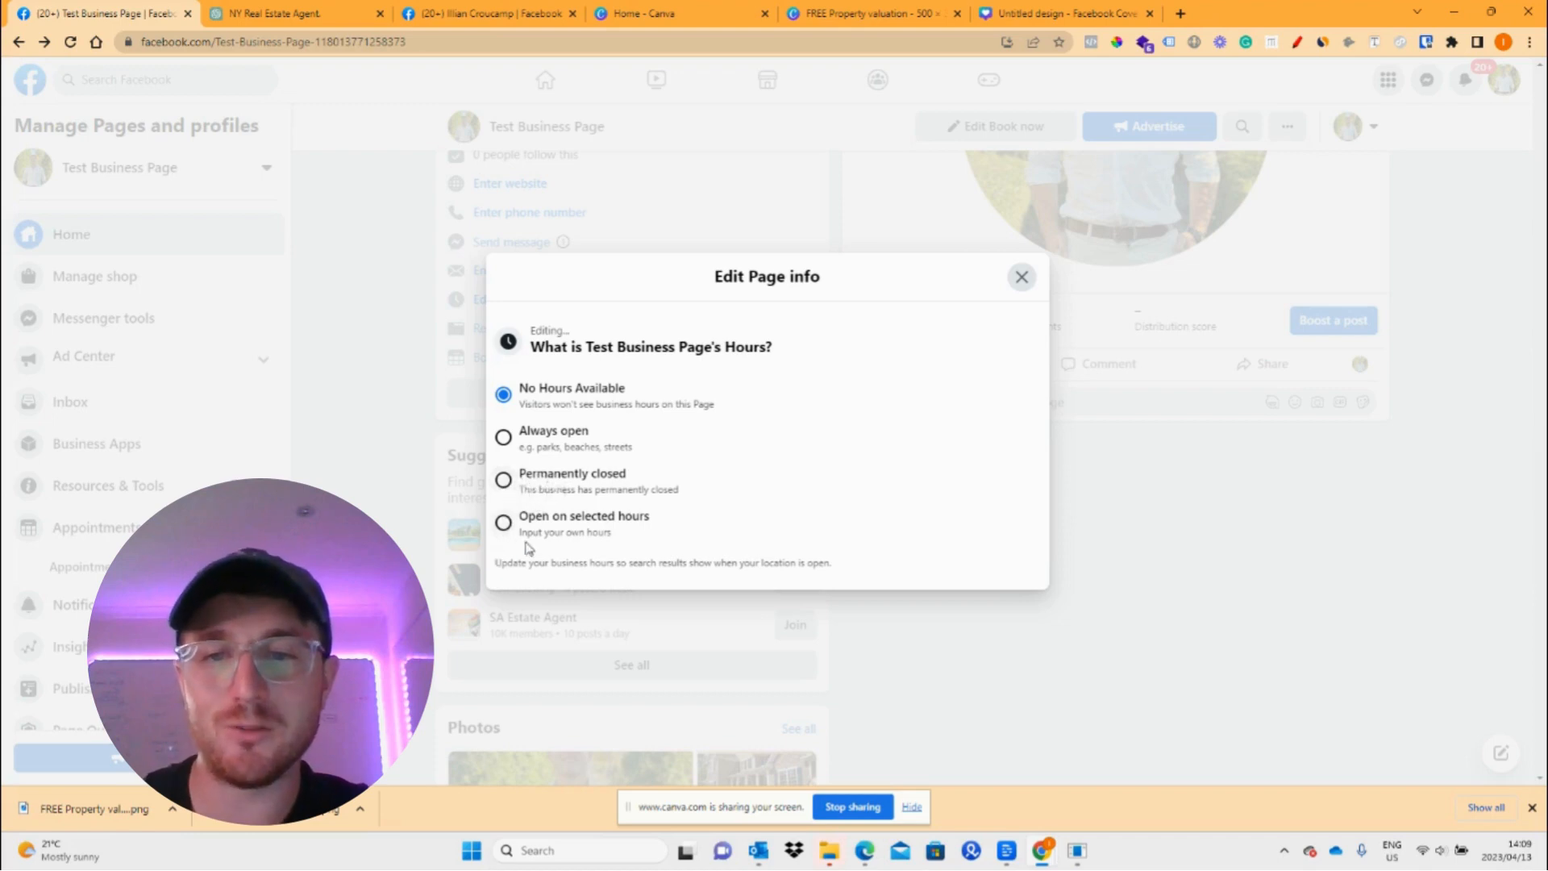
click(503, 531)
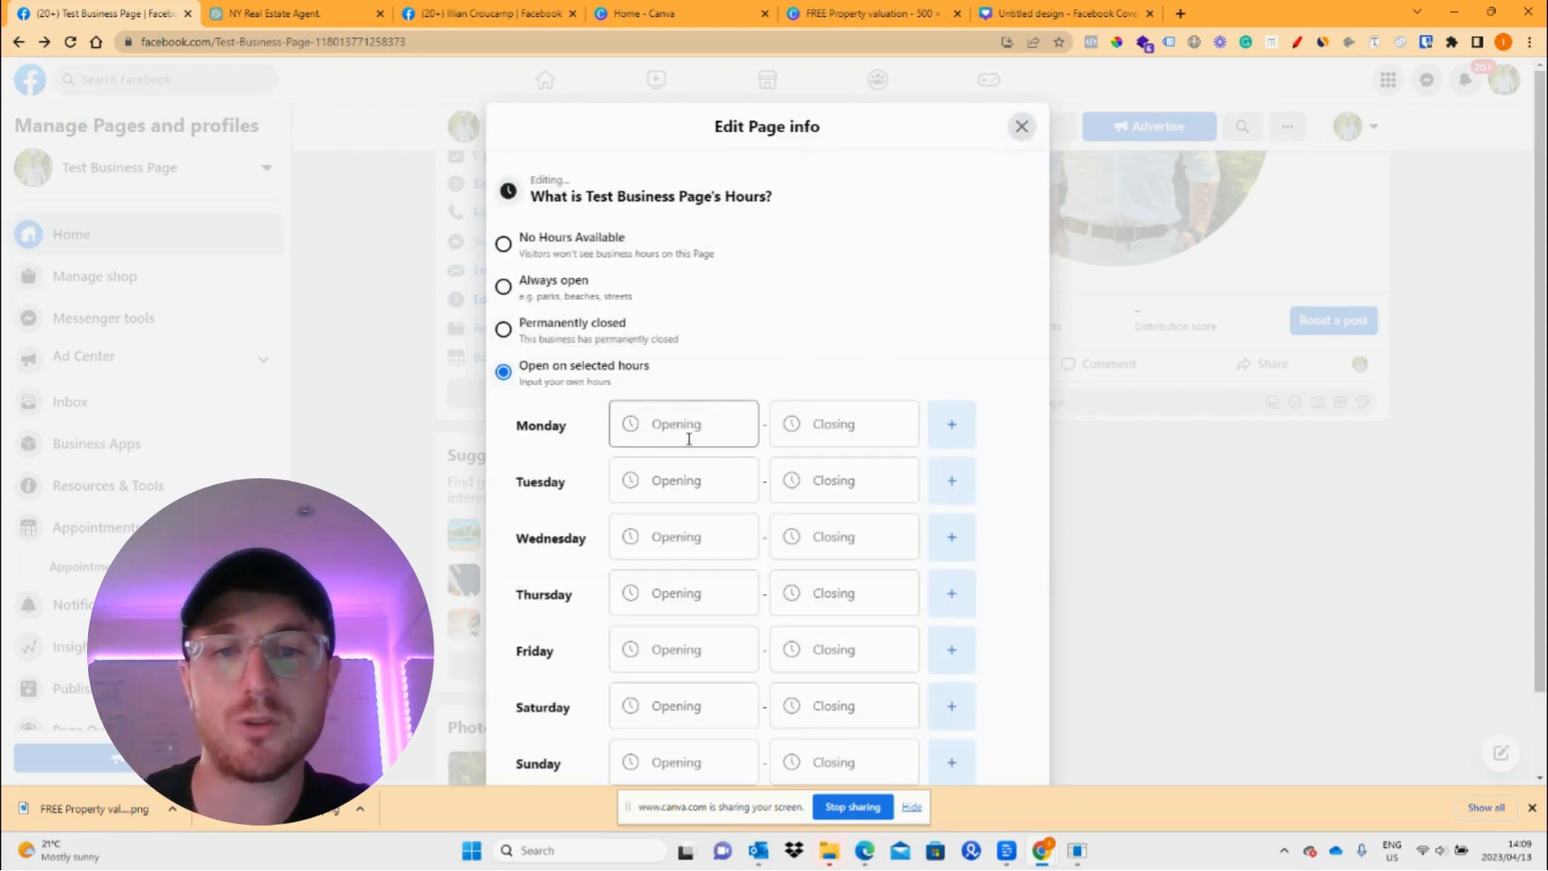
scroll(637, 443, down, 2)
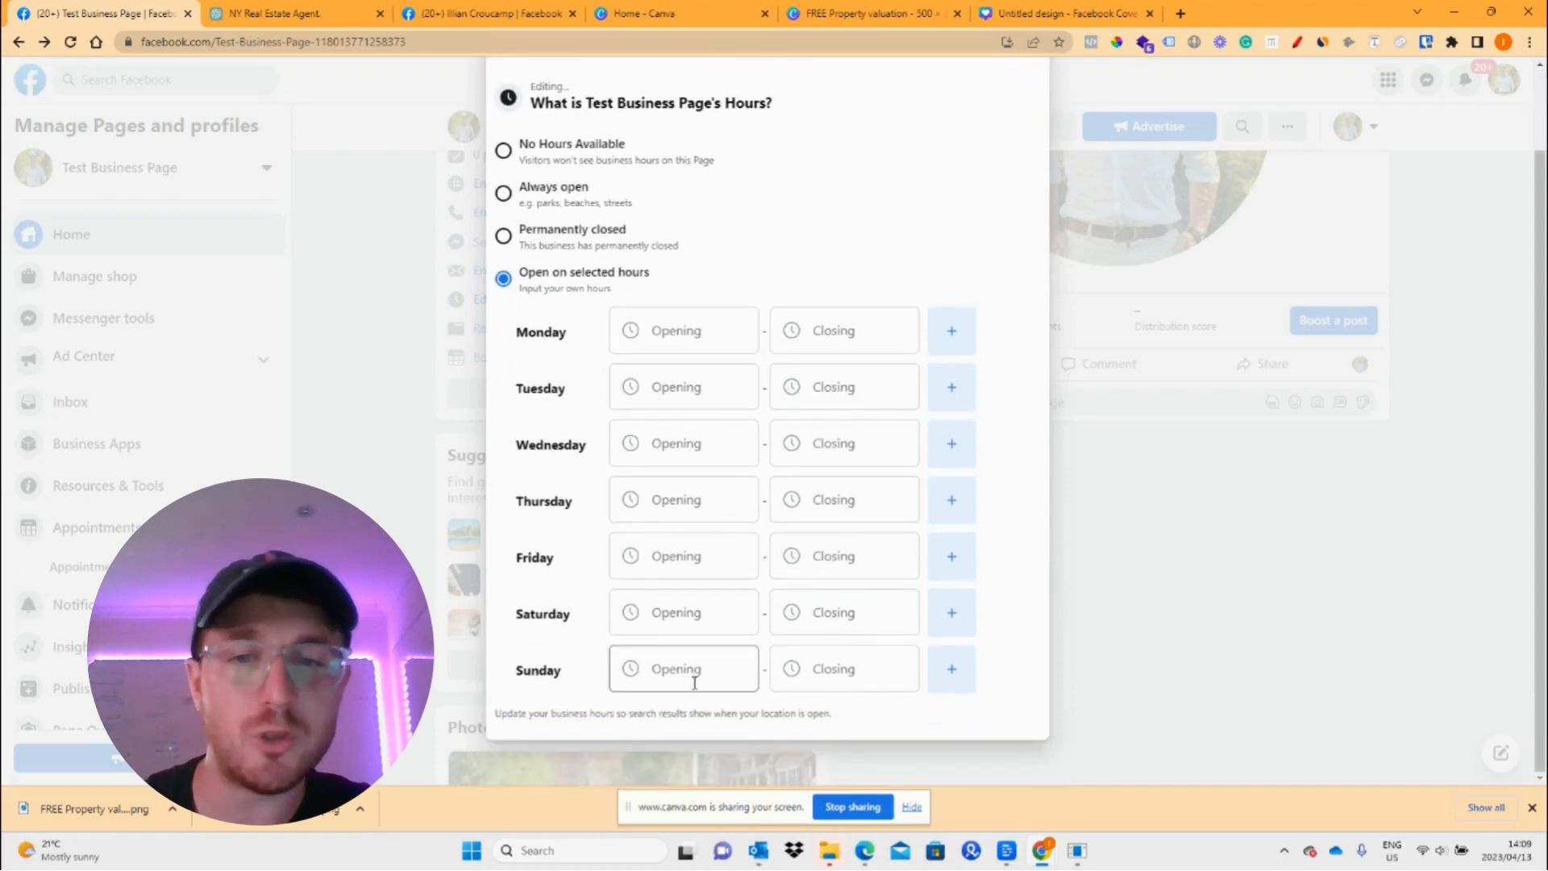
scroll(1020, 255, up, 2)
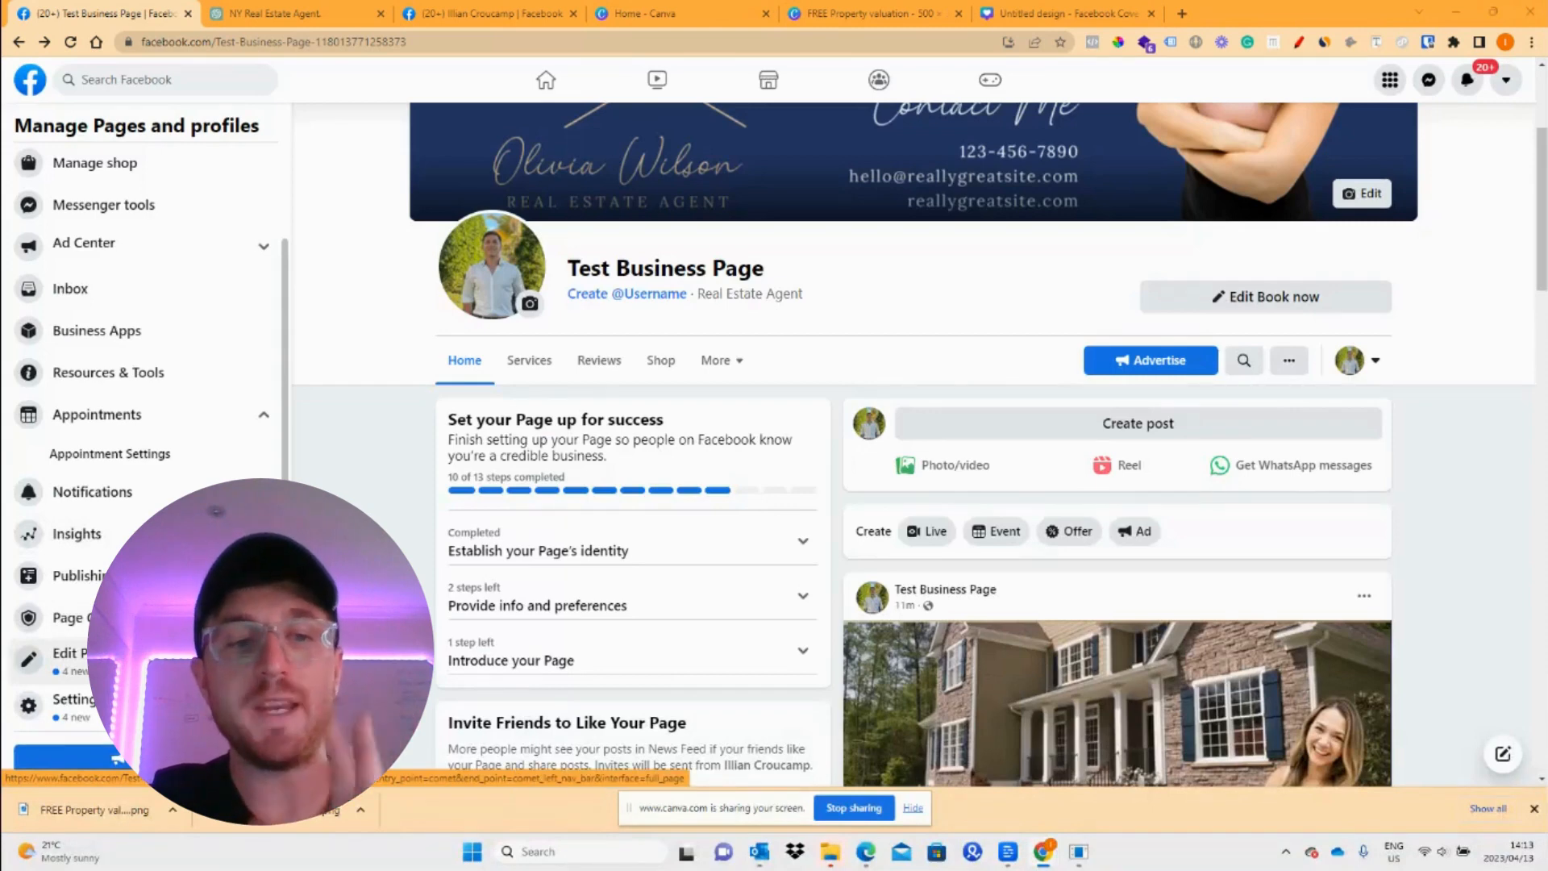
Open the full page info for editing and review its general, categories and contact sections
click(69, 657)
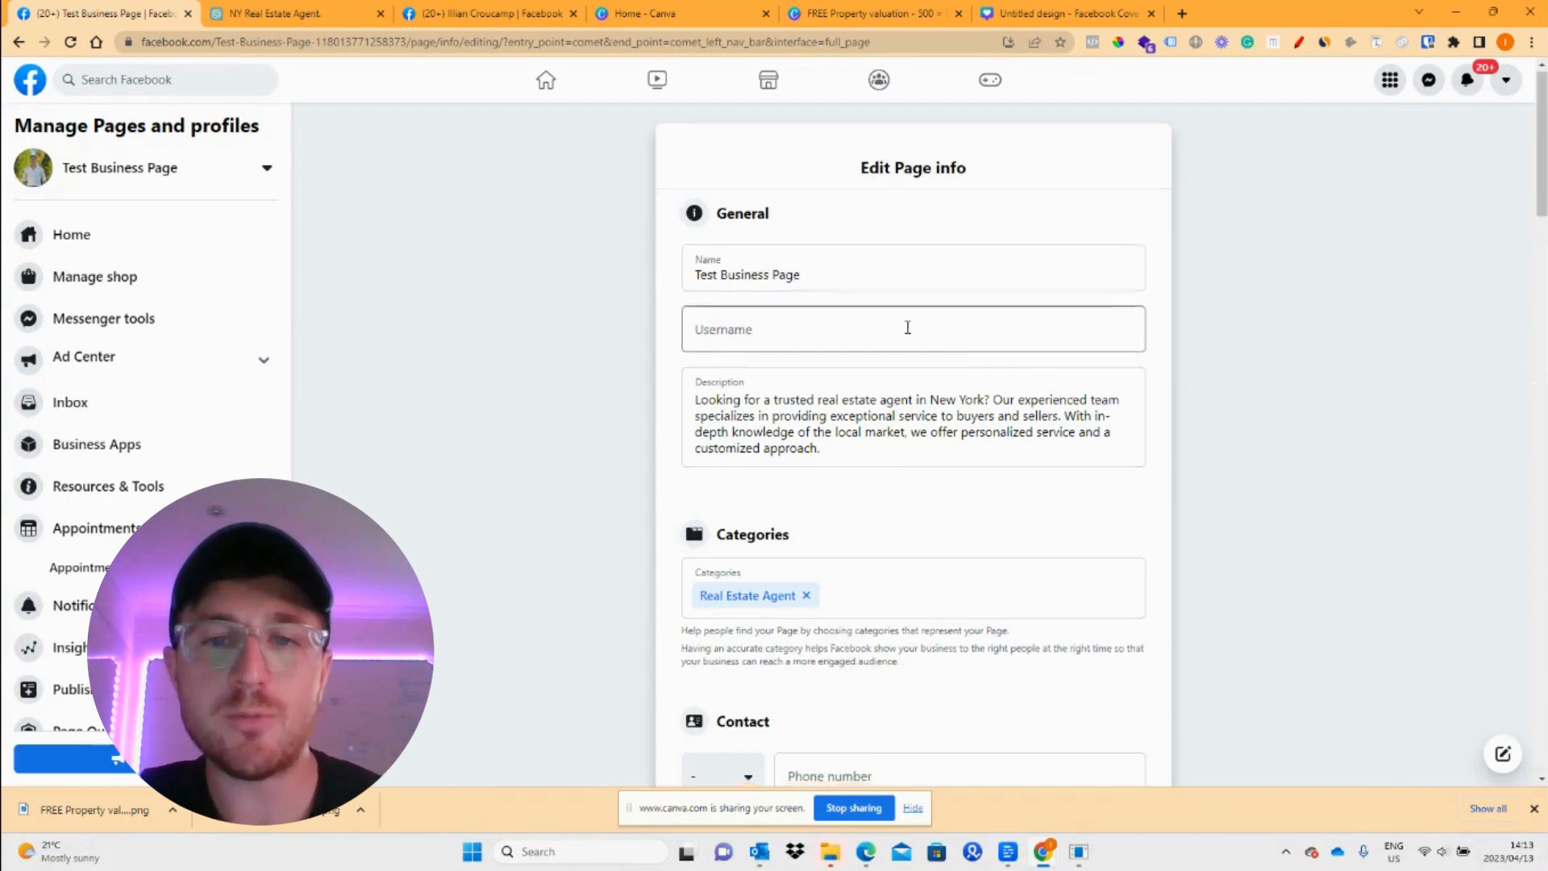
scroll(908, 334, down, 2)
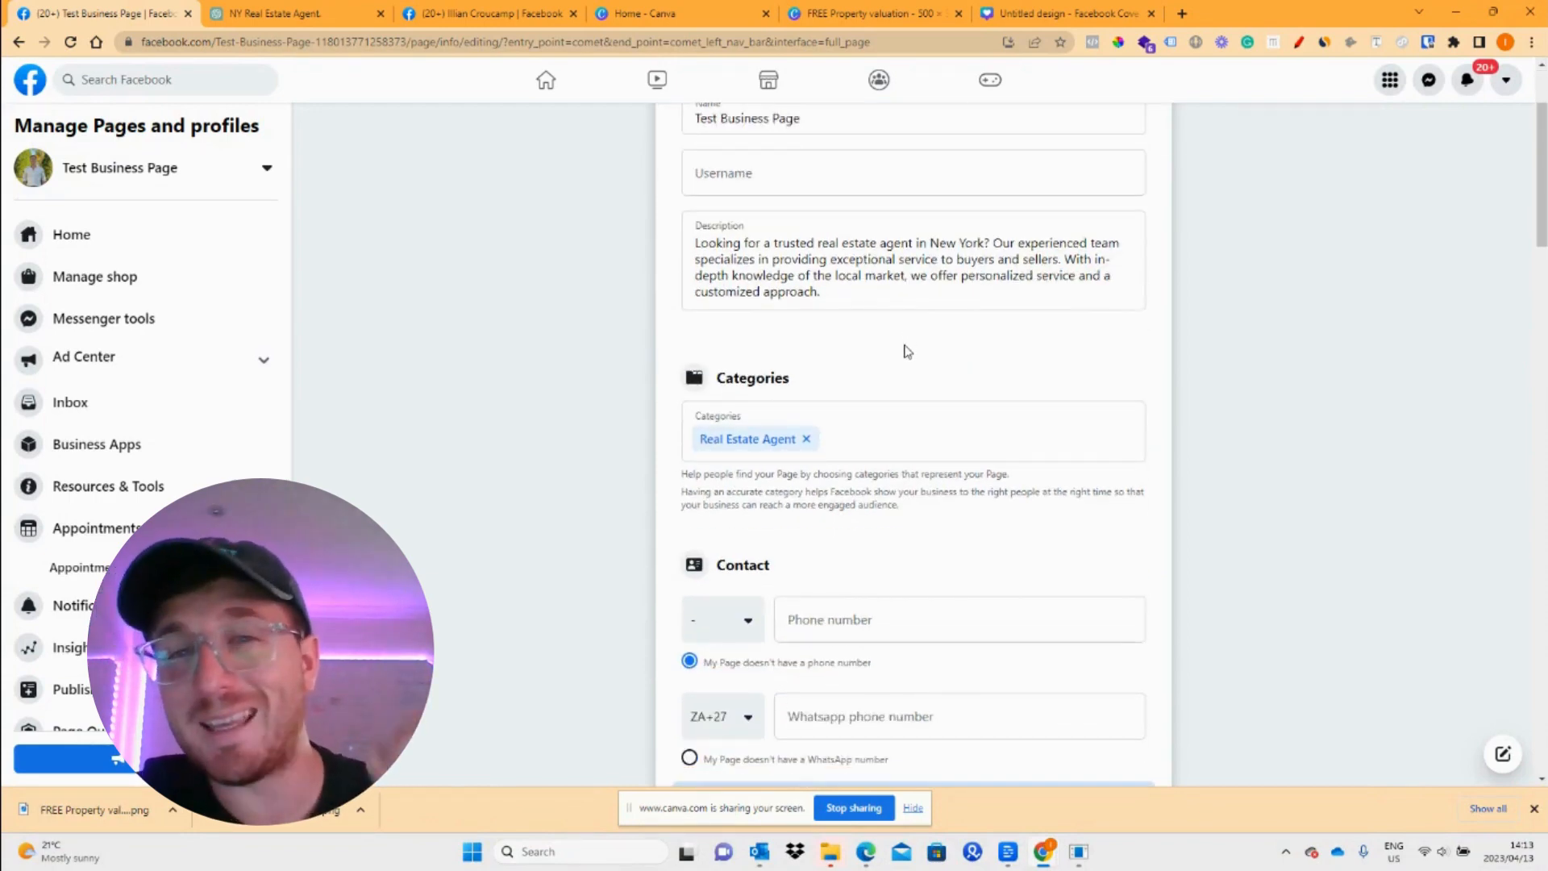
scroll(902, 322, up, 2)
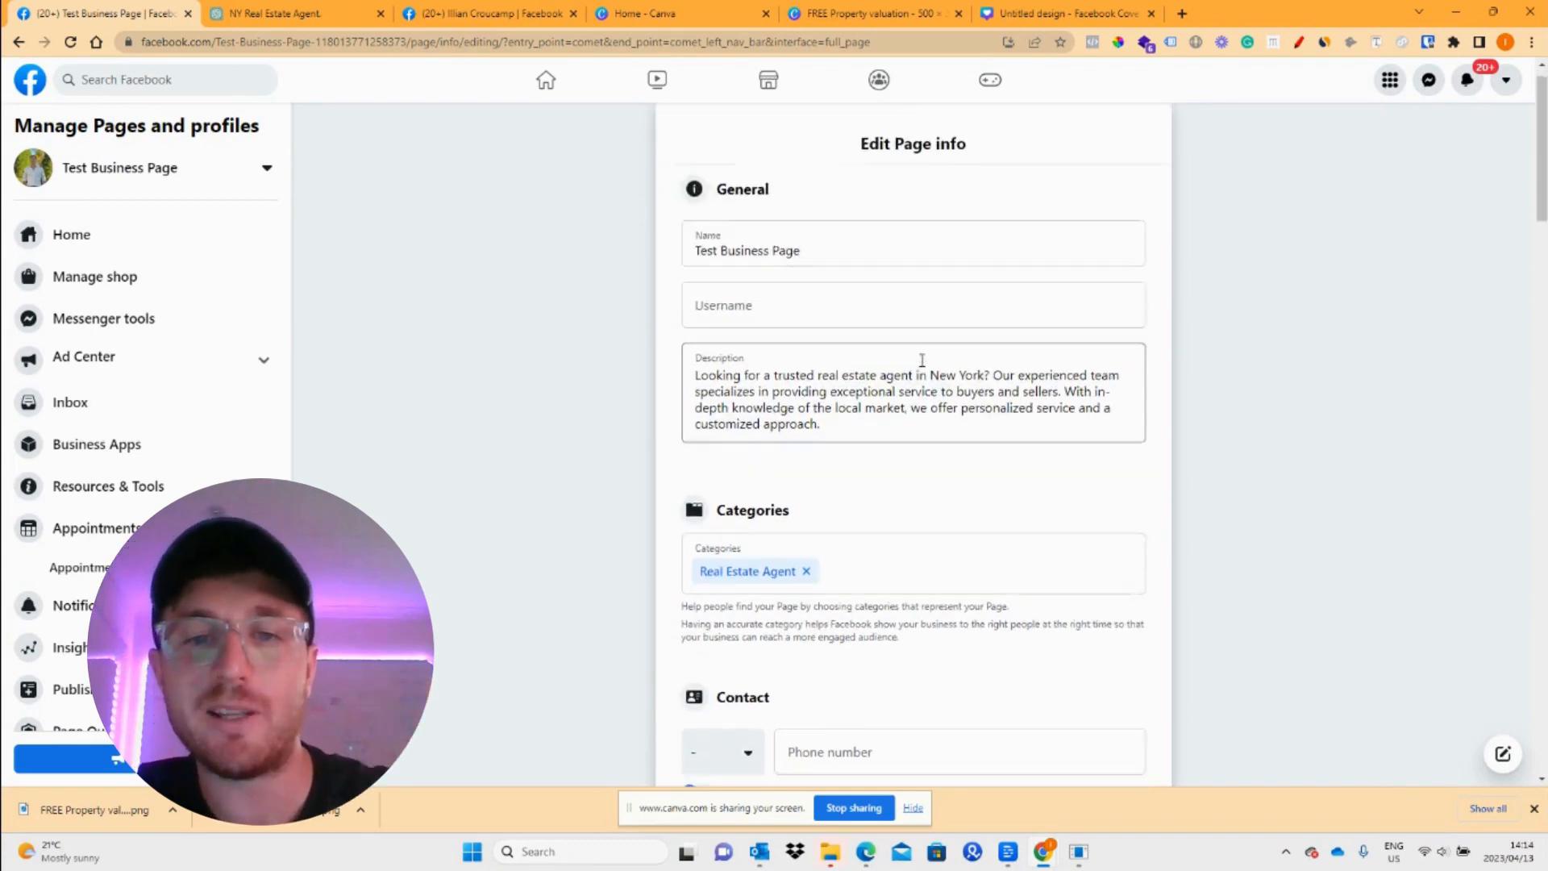
scroll(922, 360, down, 1)
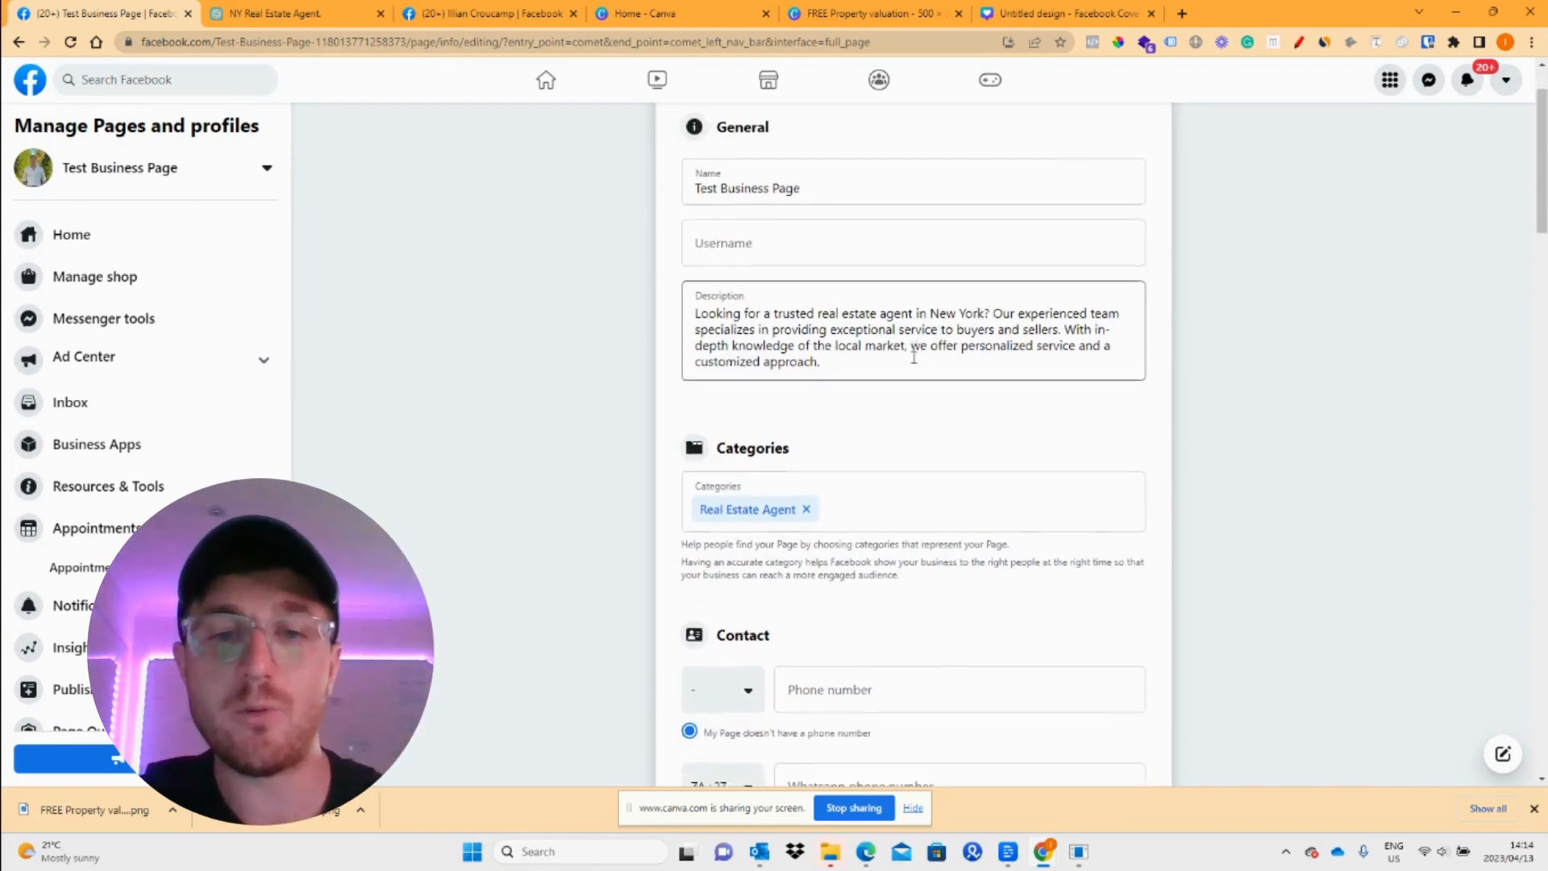
scroll(914, 357, up, 1)
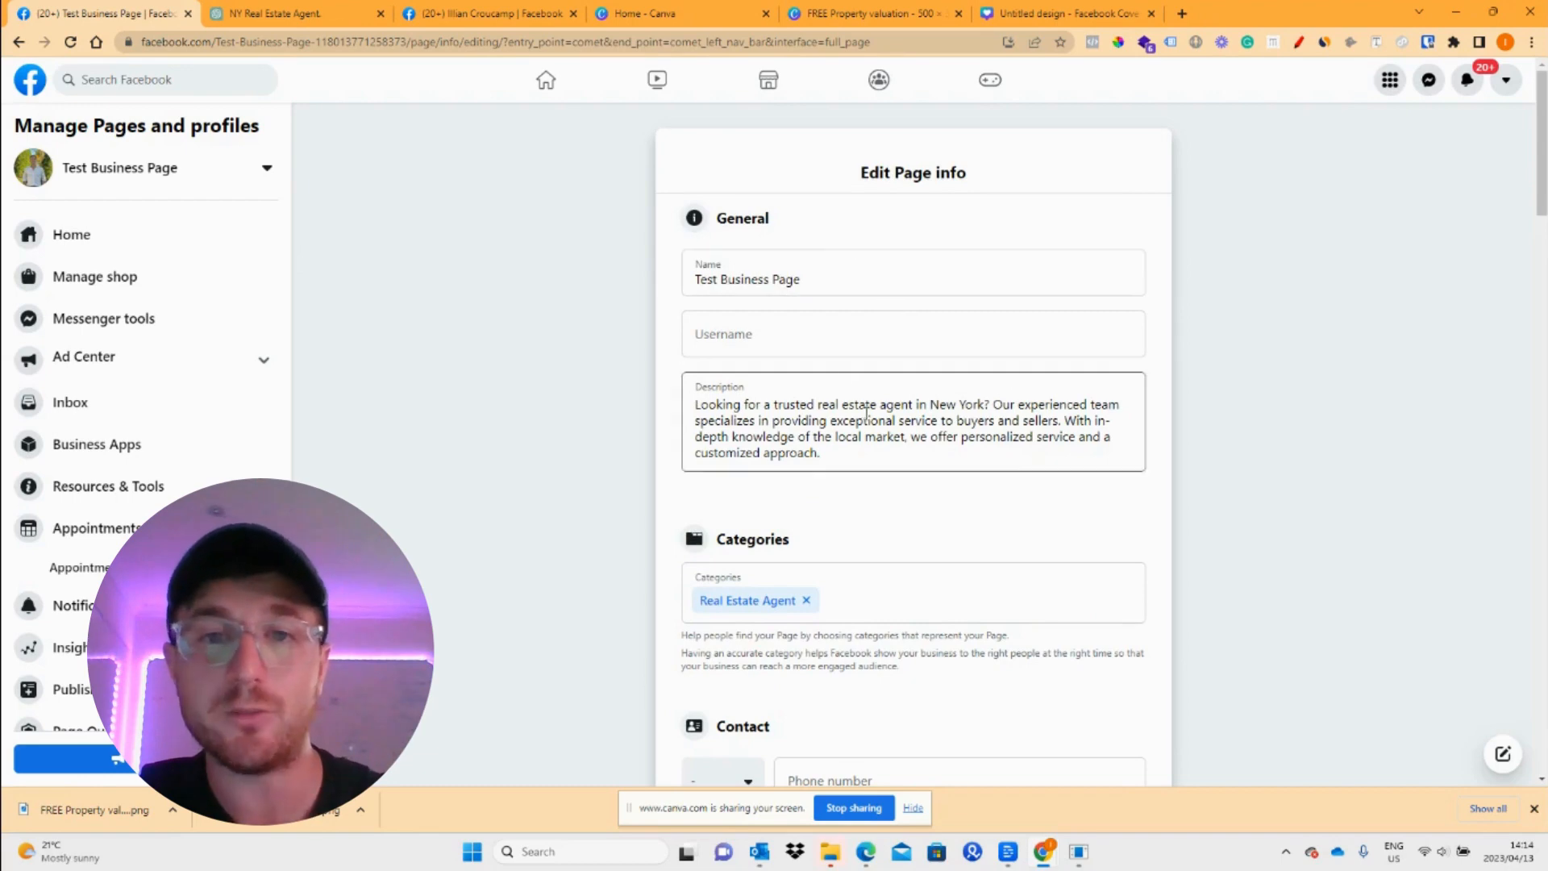
scroll(985, 494, down, 4)
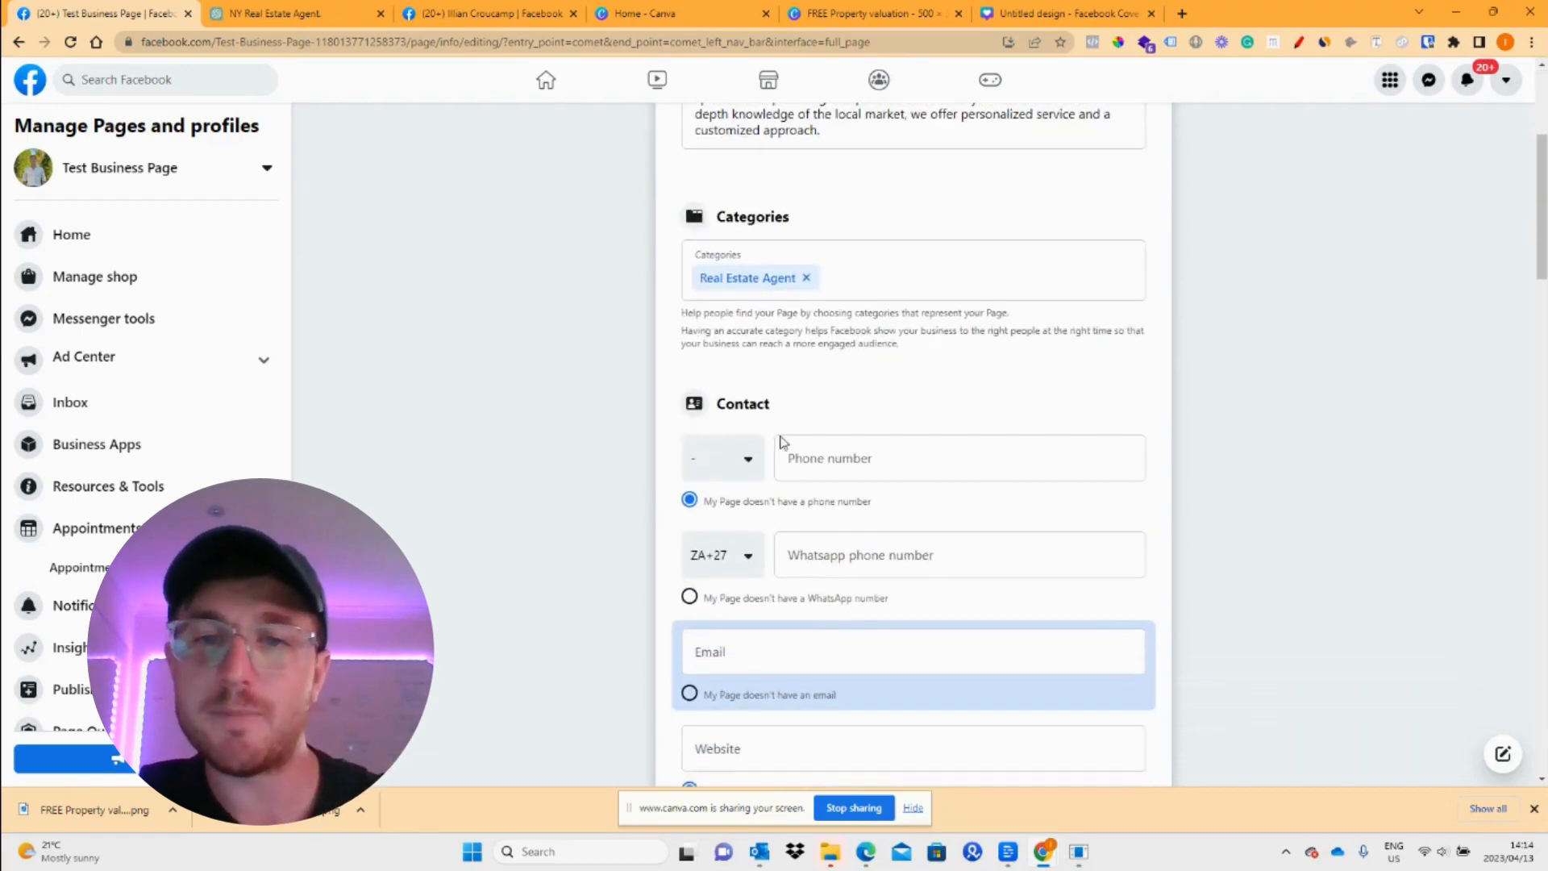
scroll(780, 442, down, 2)
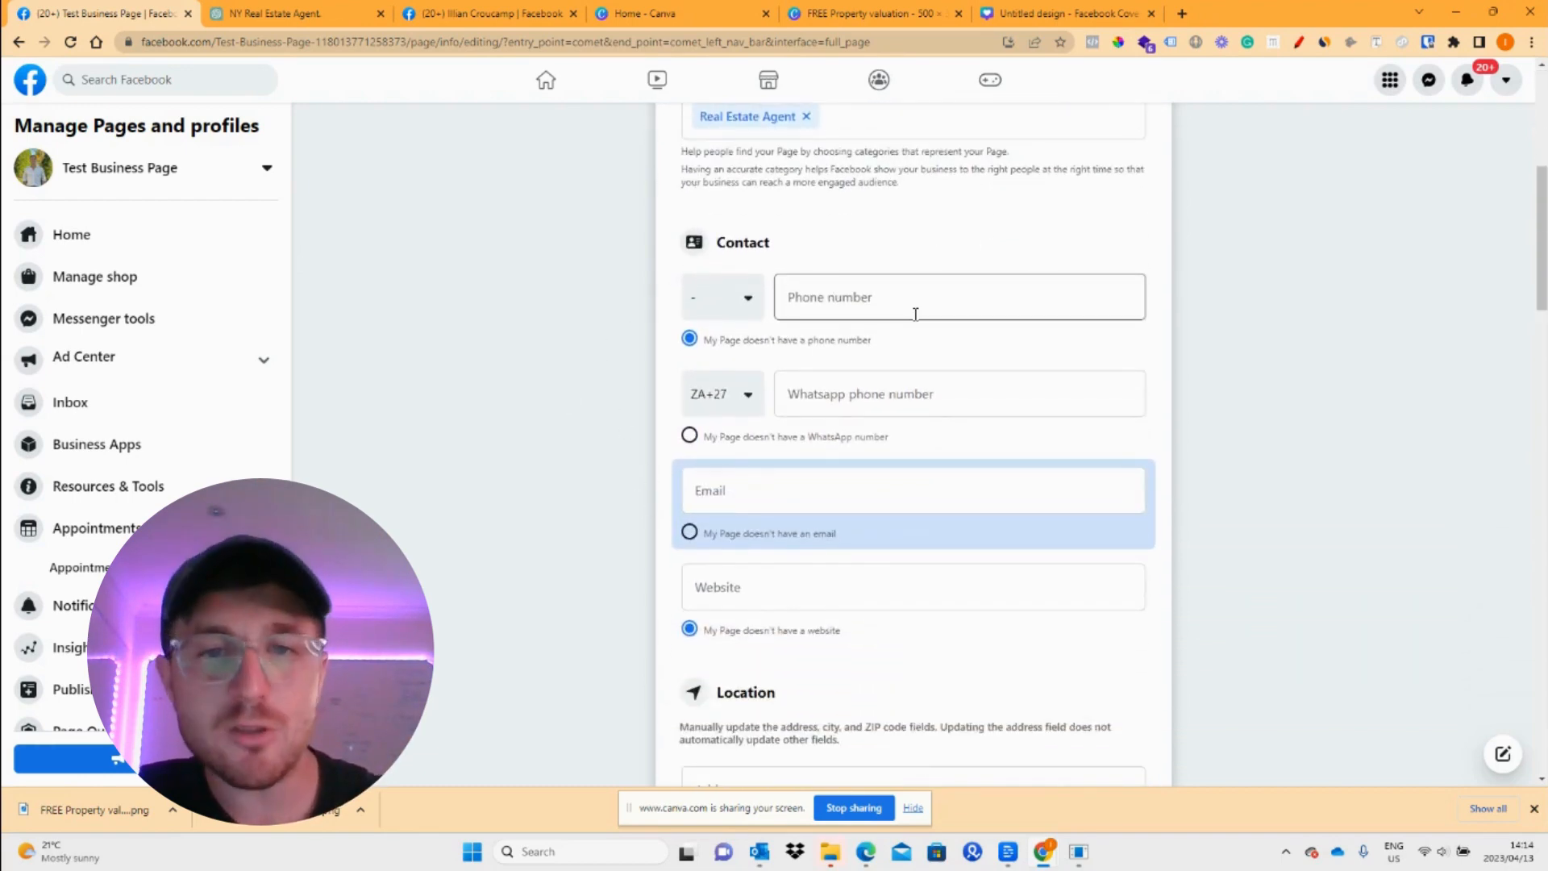
scroll(971, 491, down, 2)
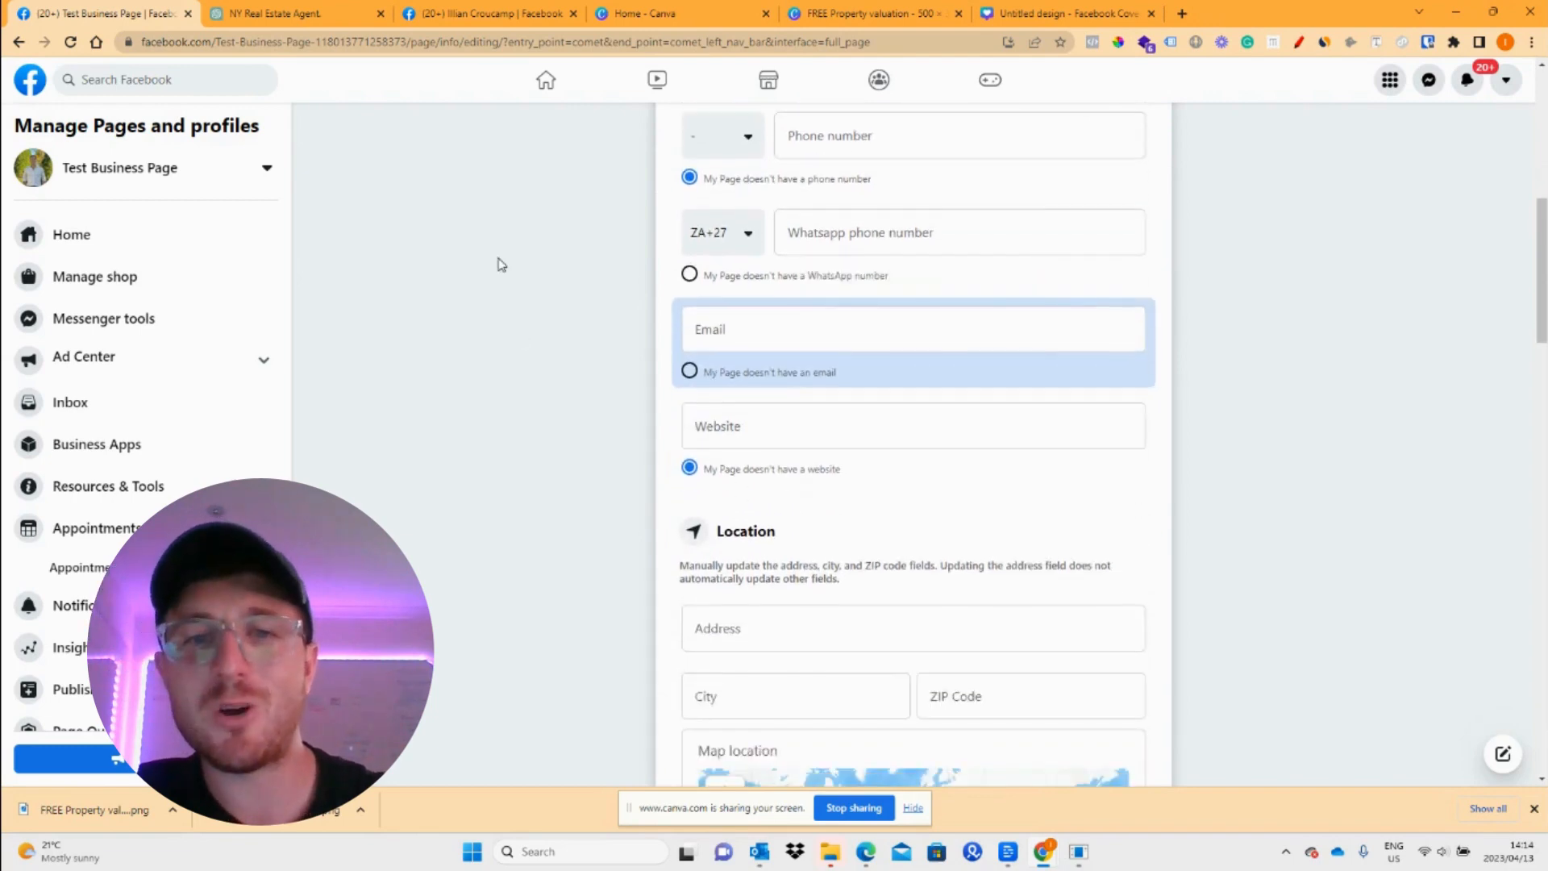
scroll(888, 339, down, 1)
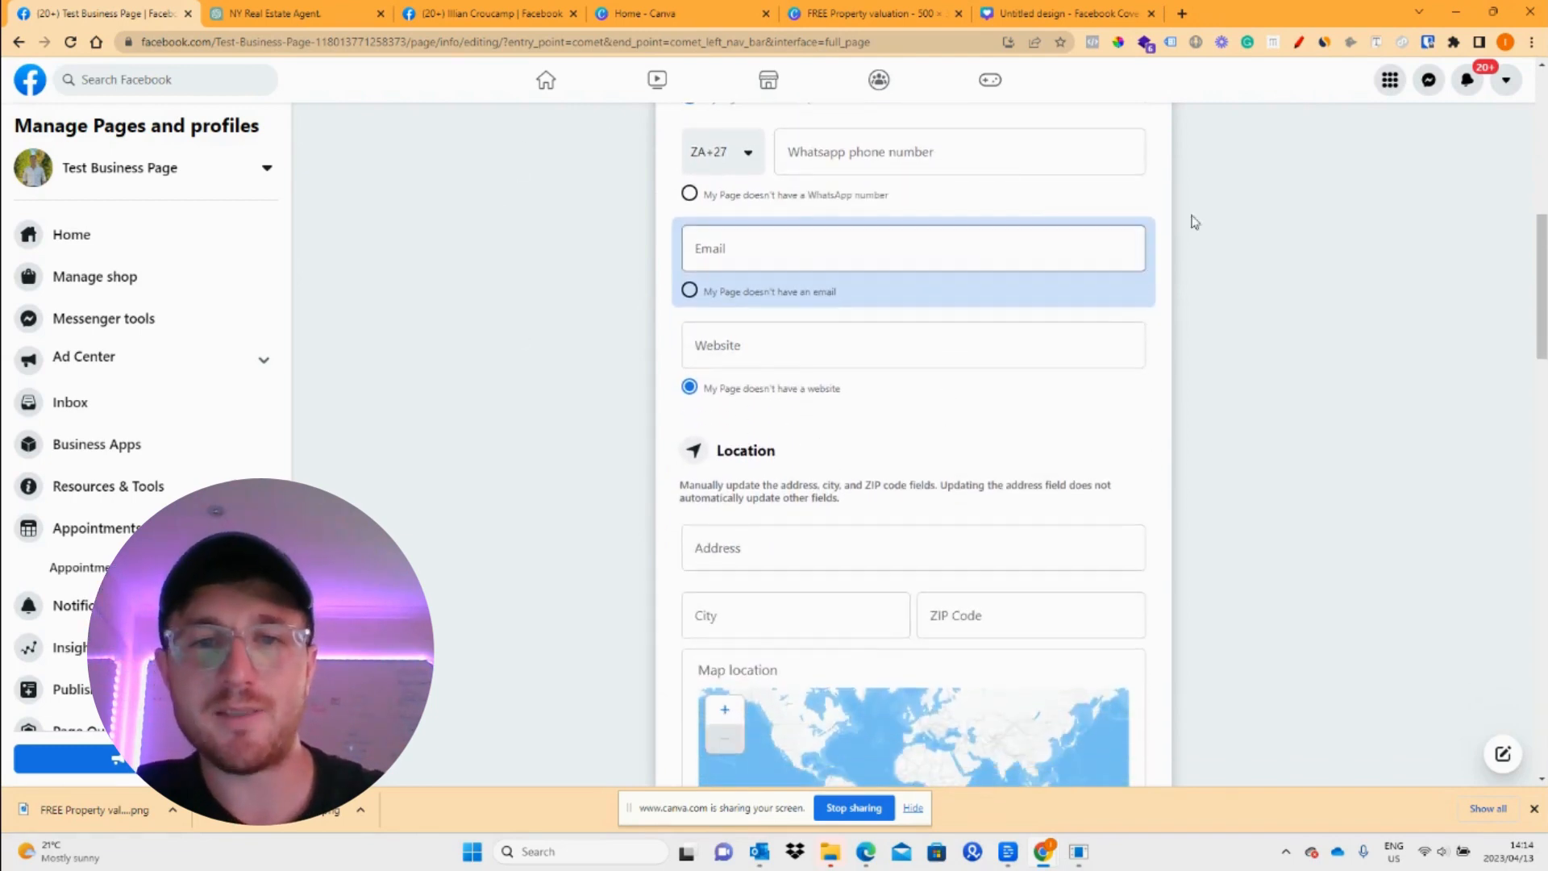
Review the location, service area, hours and temporary service changes sections of the page info
scroll(988, 446, down, 3)
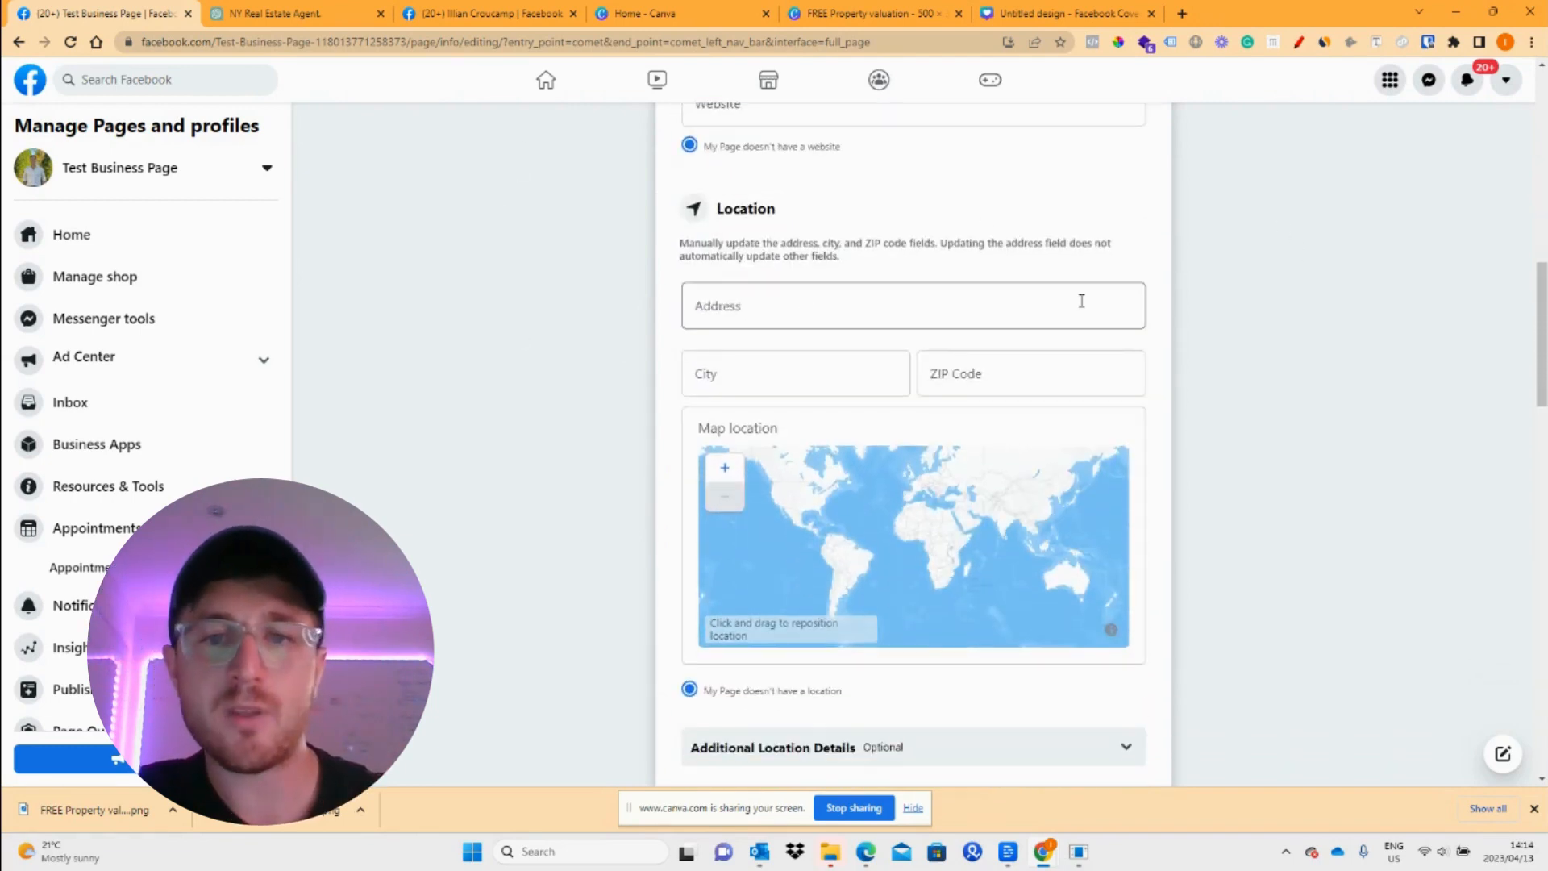
scroll(1081, 301, down, 6)
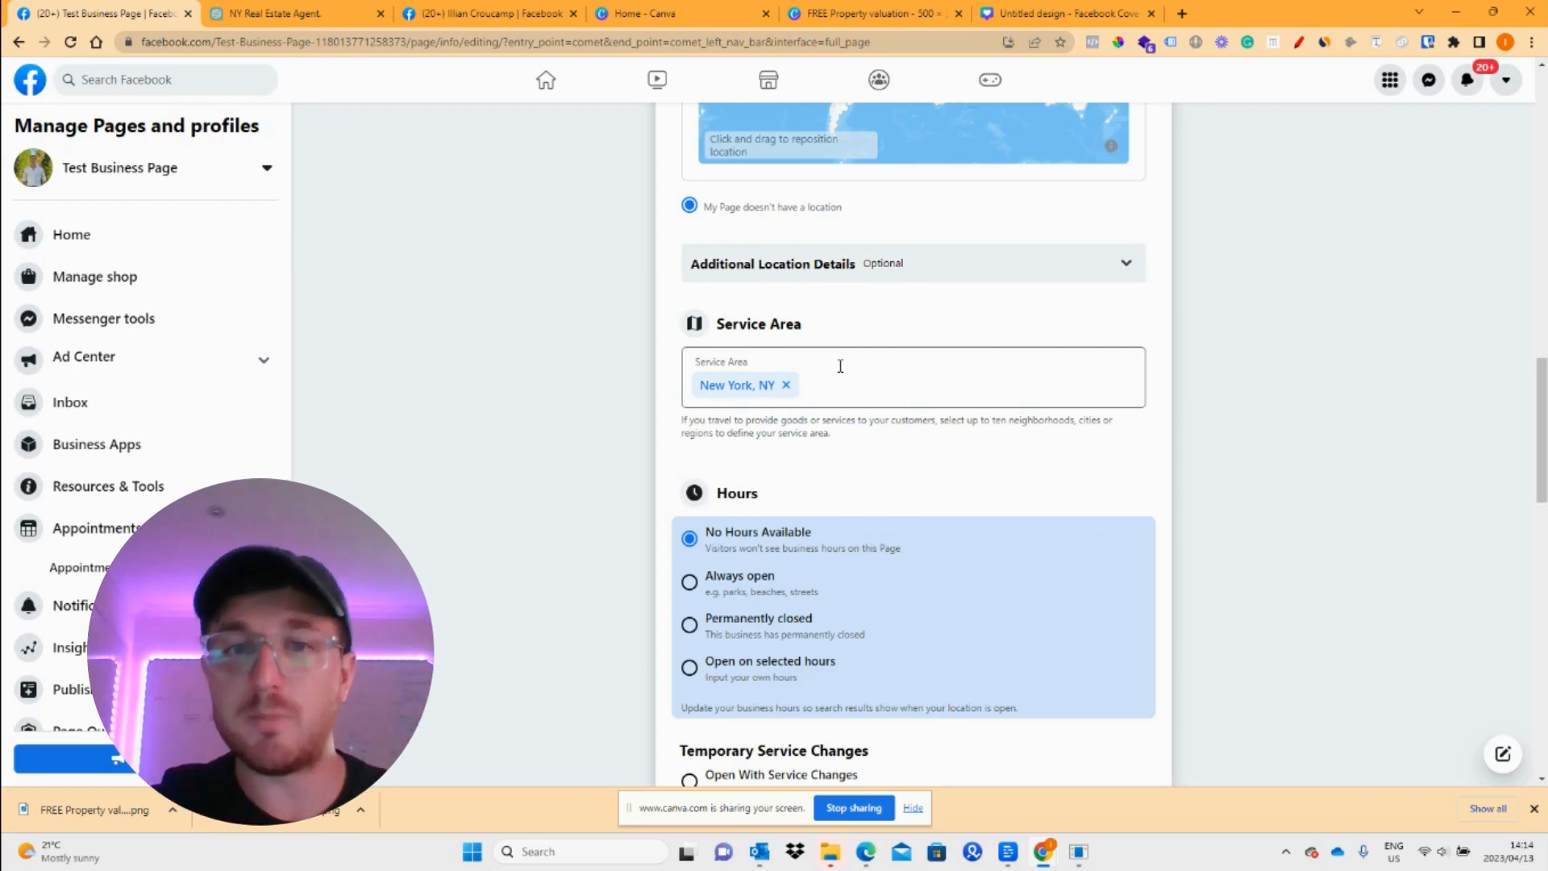
scroll(998, 417, down, 2)
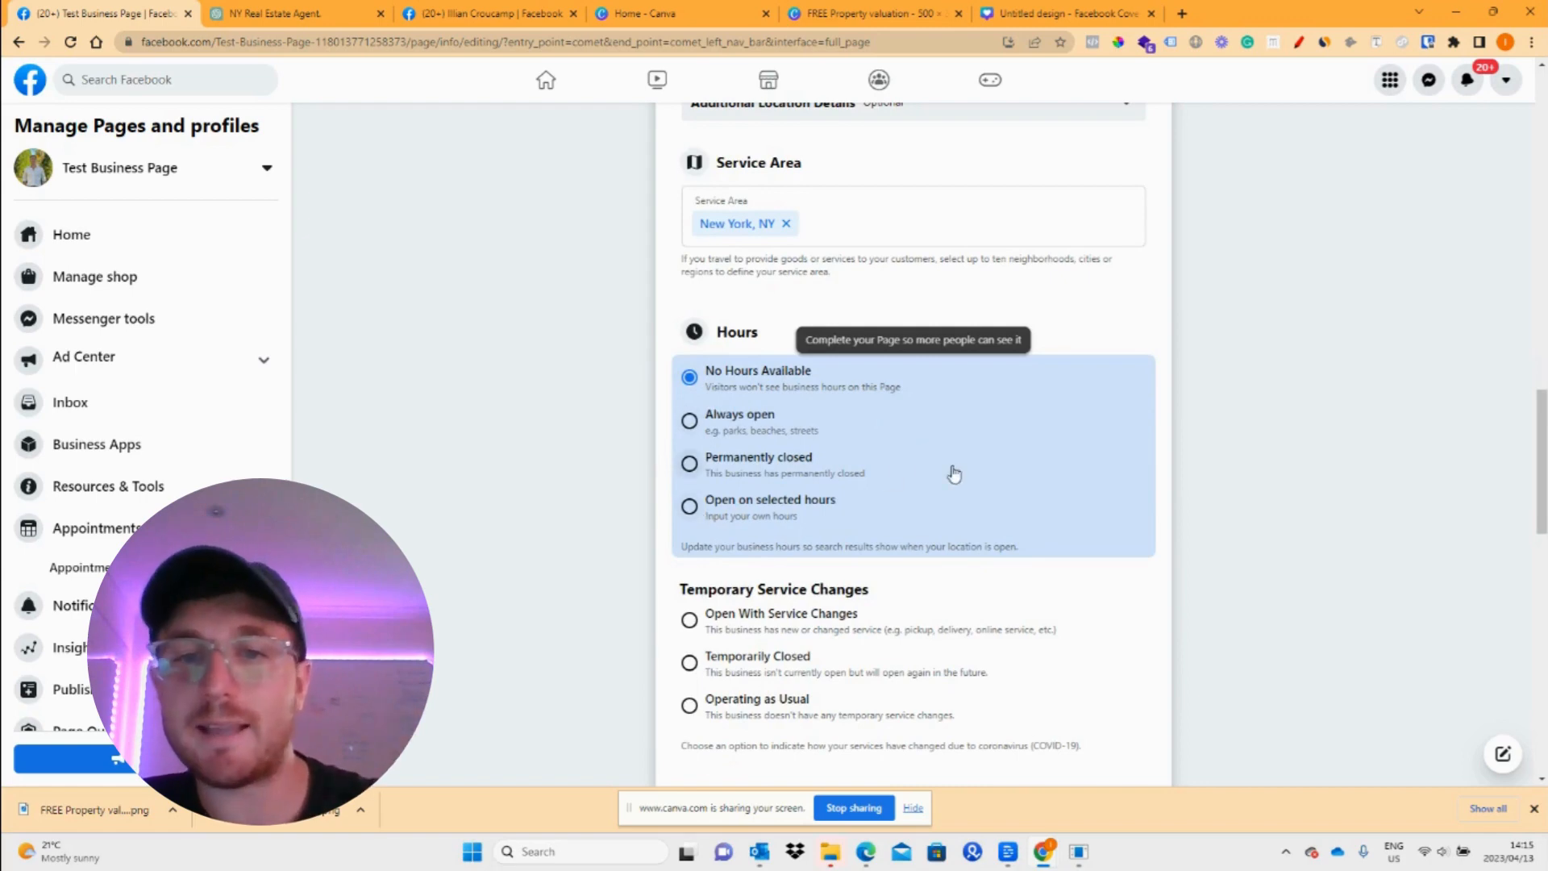
scroll(989, 506, down, 3)
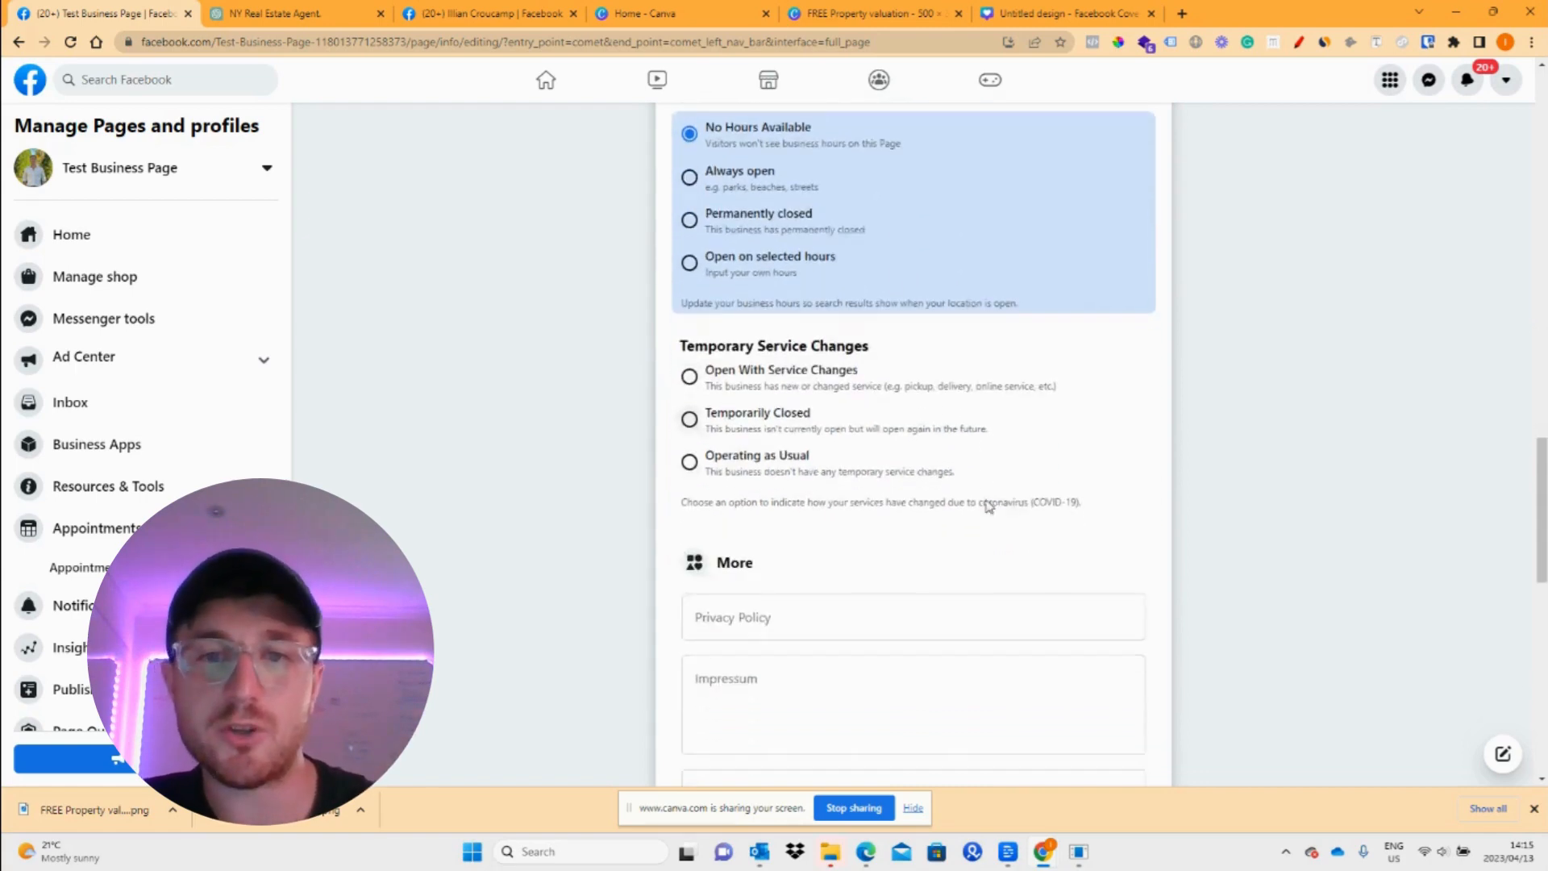
Review the remaining page info sections: More, QR Code, Price Range, Currency and Other Accounts
scroll(989, 506, down, 4)
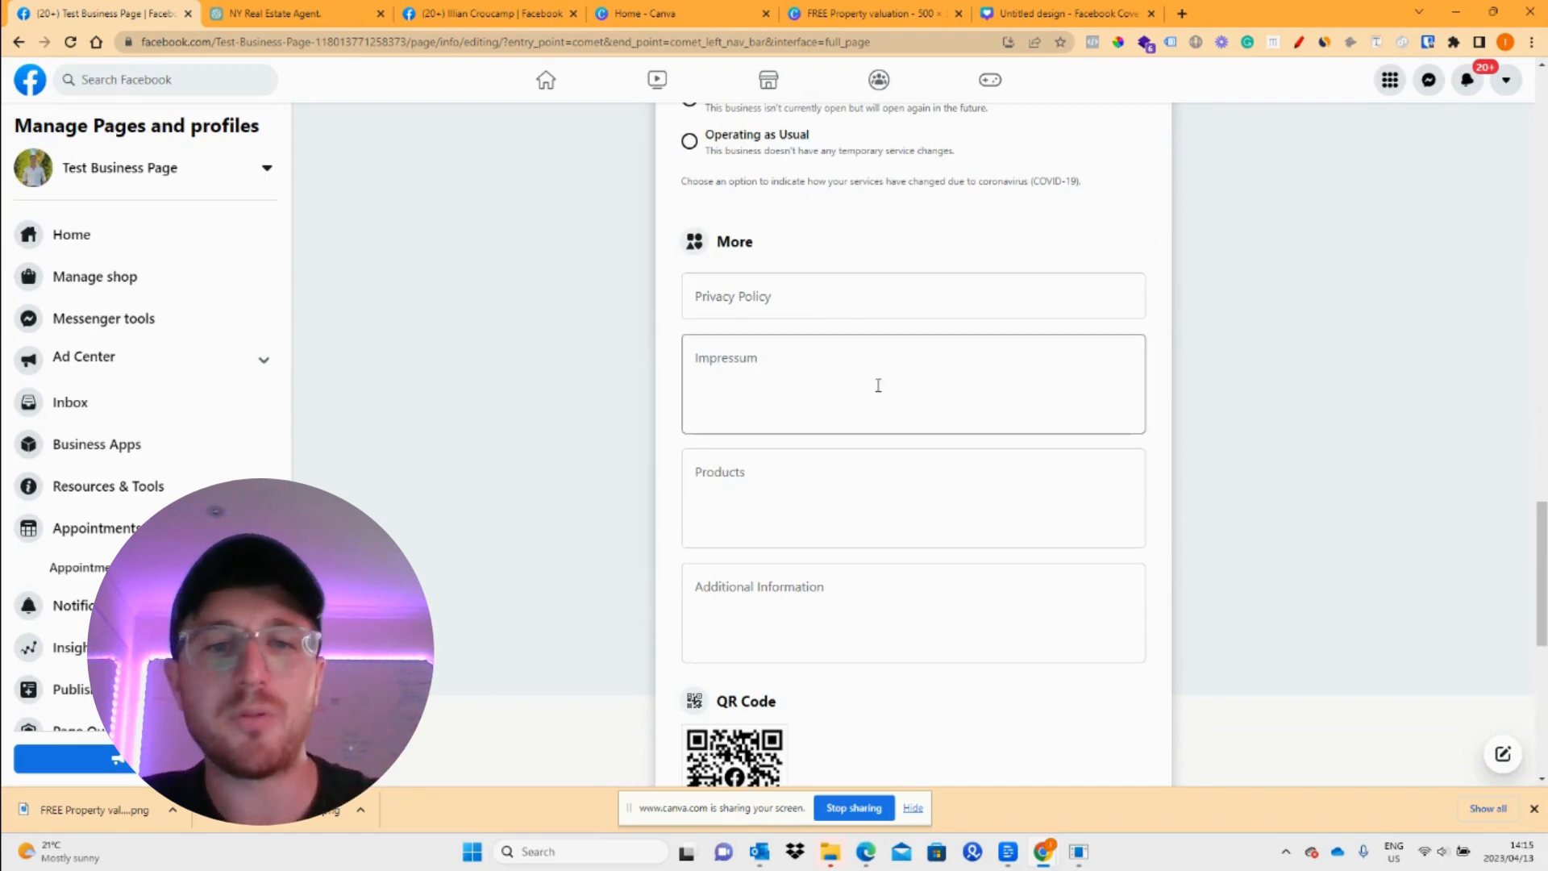
scroll(947, 449, down, 7)
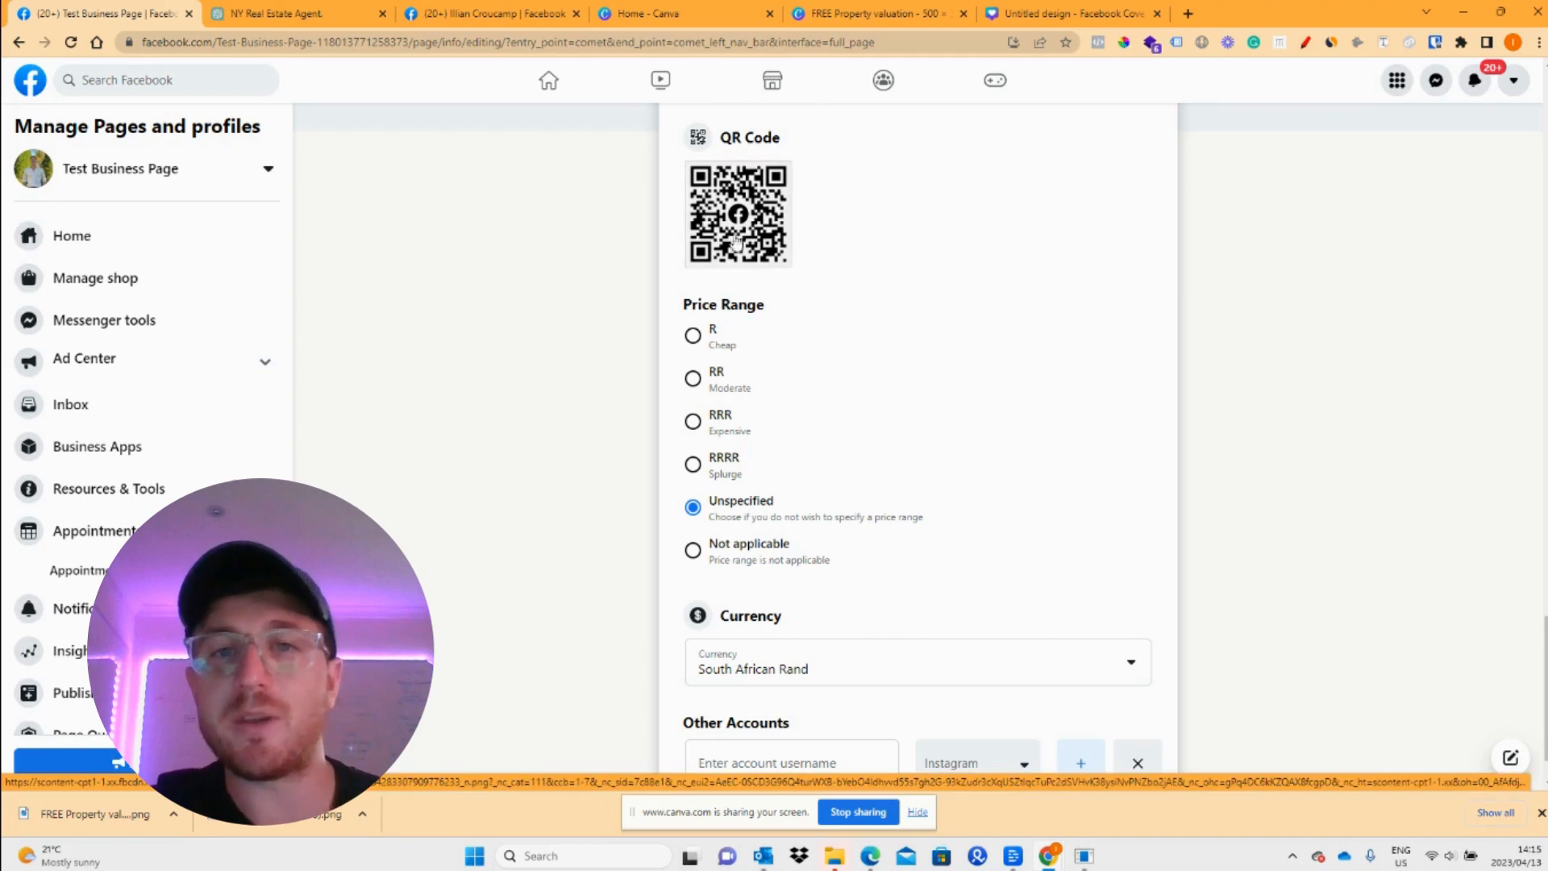
click(1542, 813)
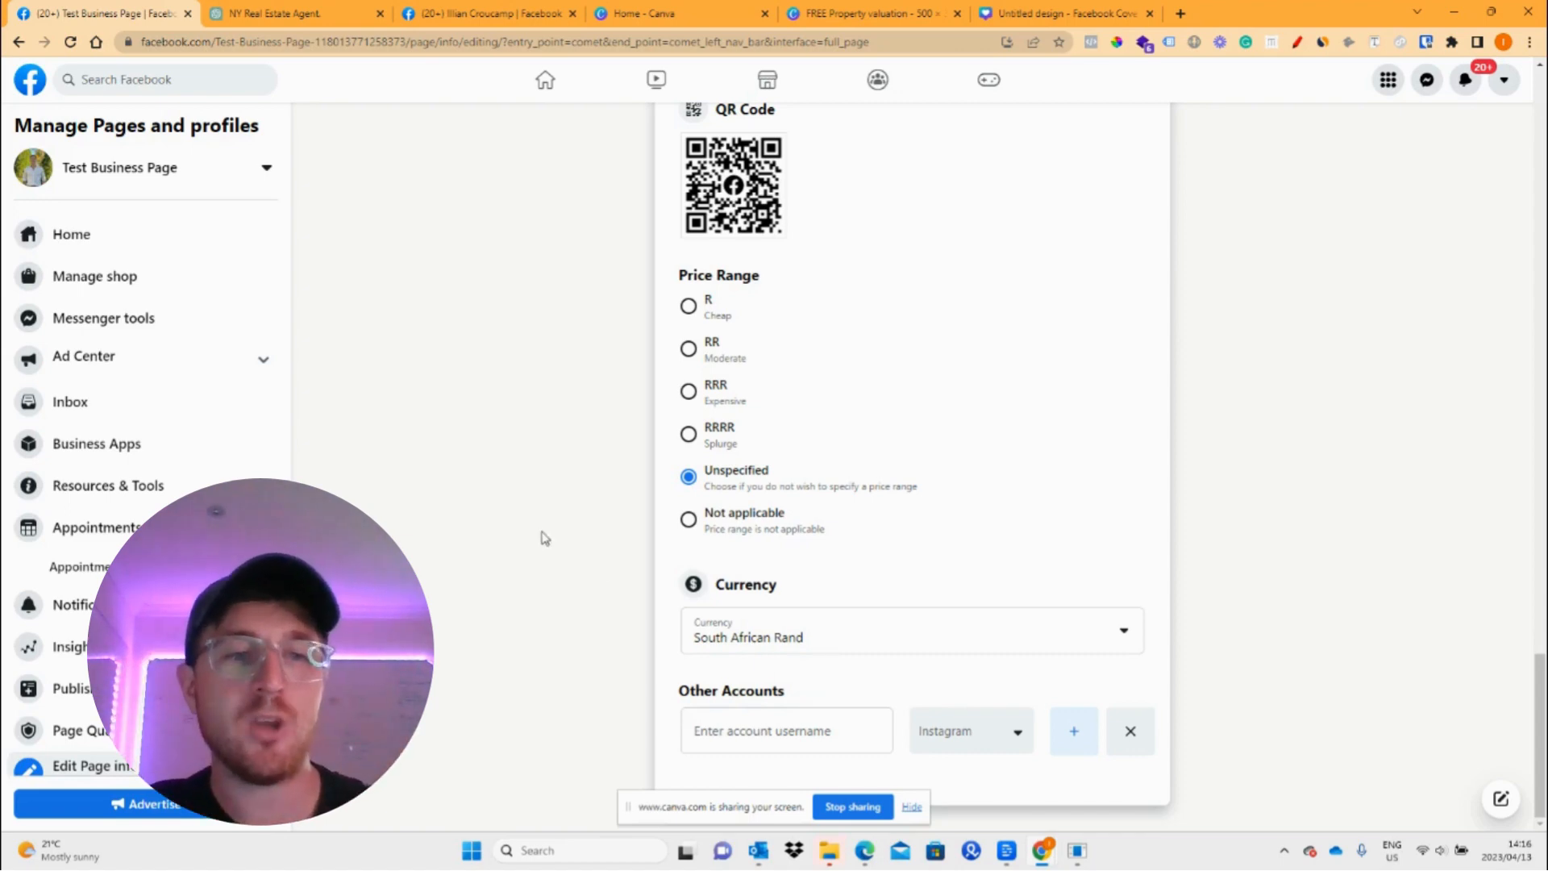
scroll(242, 476, down, 2)
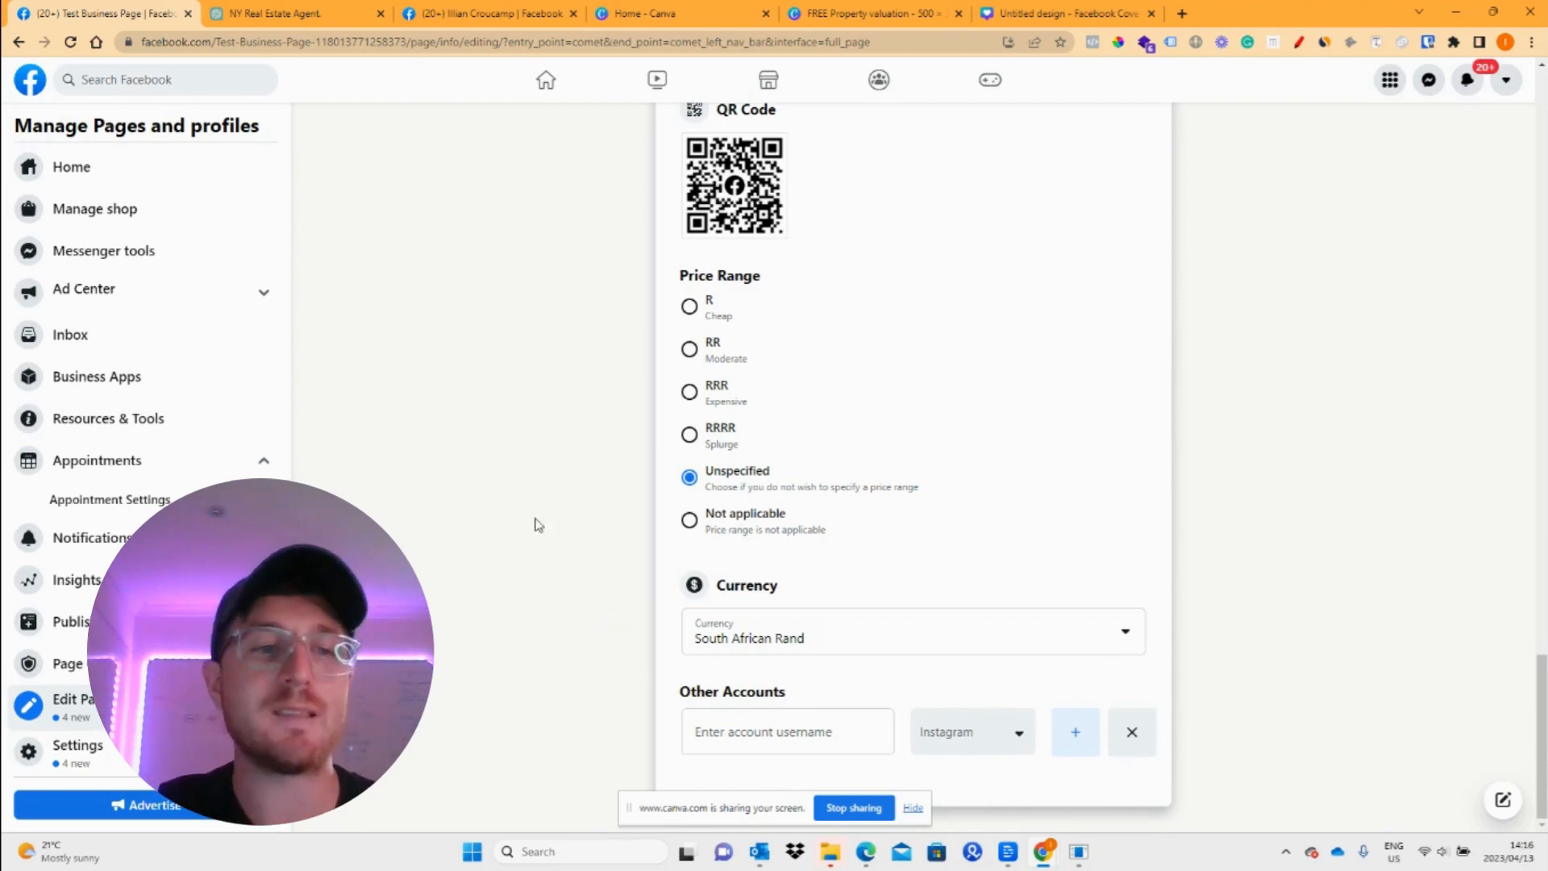
scroll(1374, 605, up, 3)
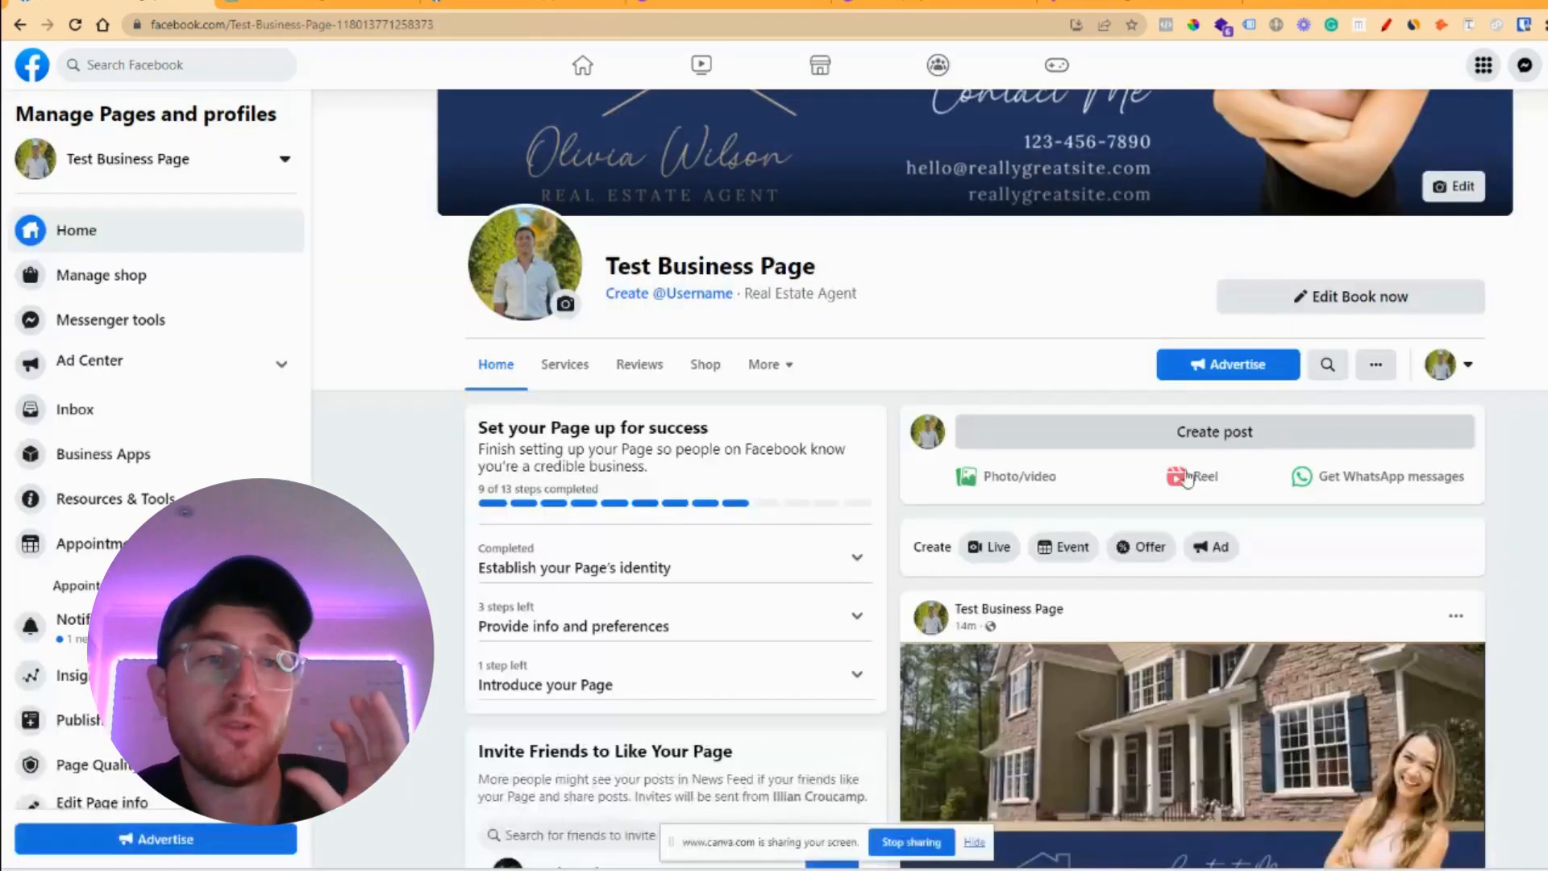
Open the settings of Test Business Page and display its Page Roles section
scroll(153, 484, down, 1)
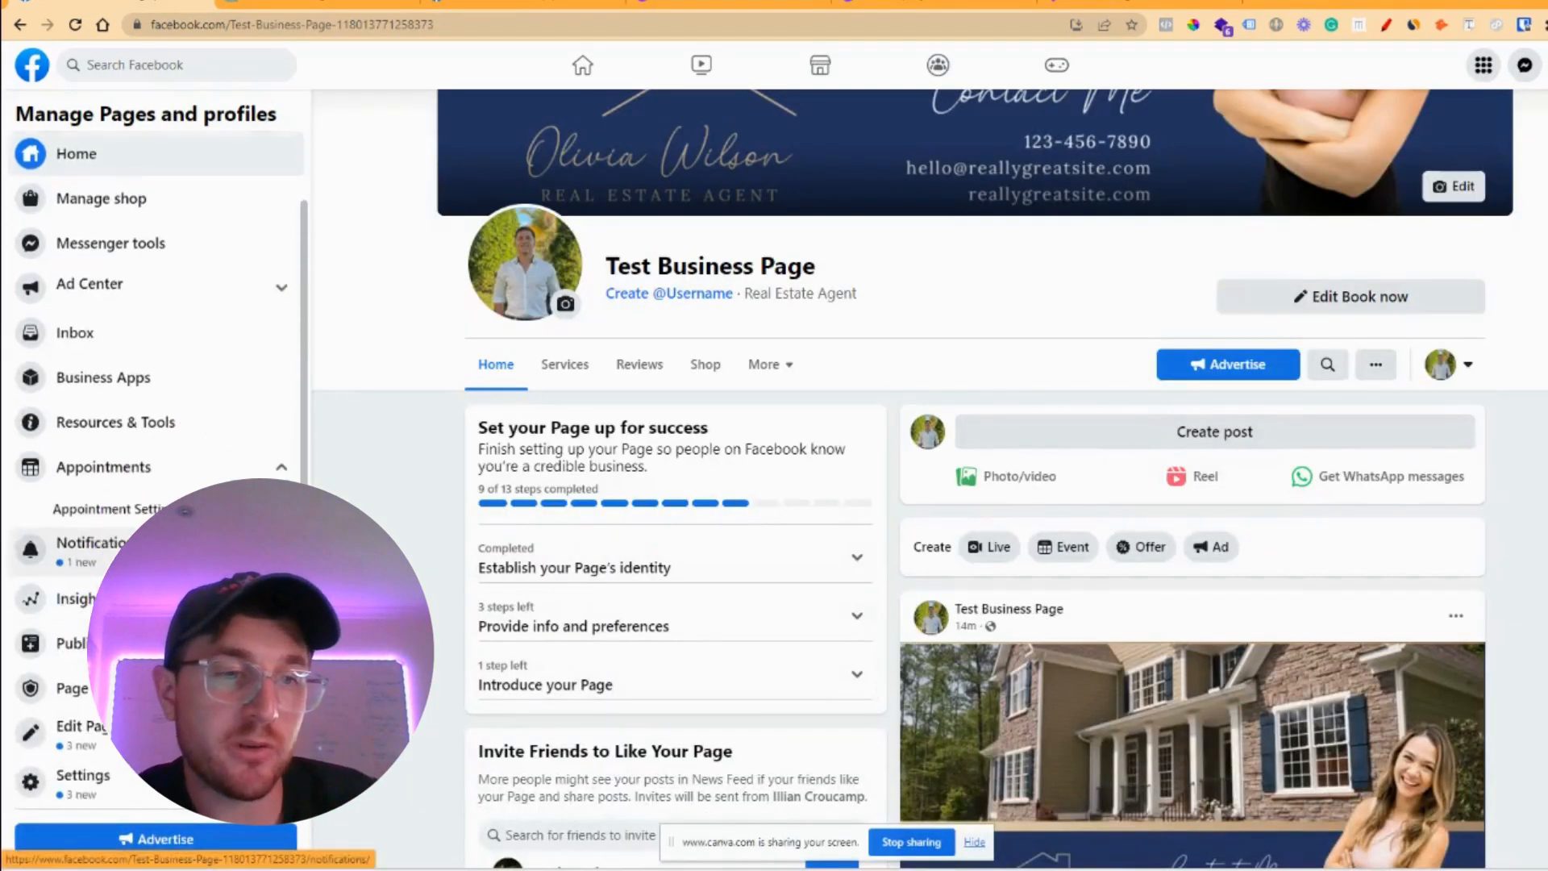
click(127, 802)
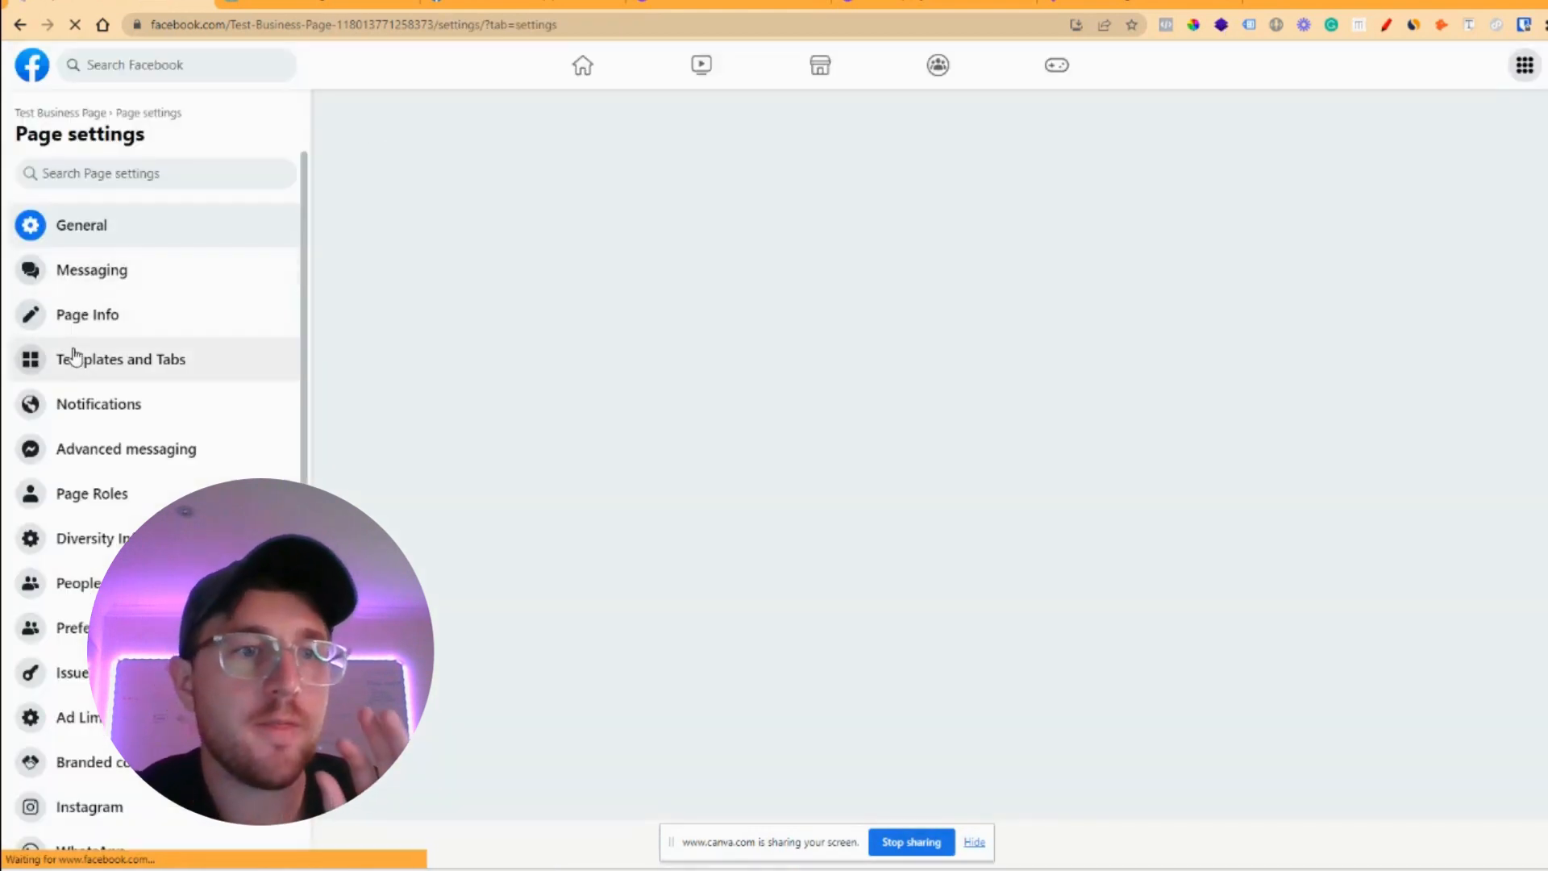
scroll(128, 433, down, 3)
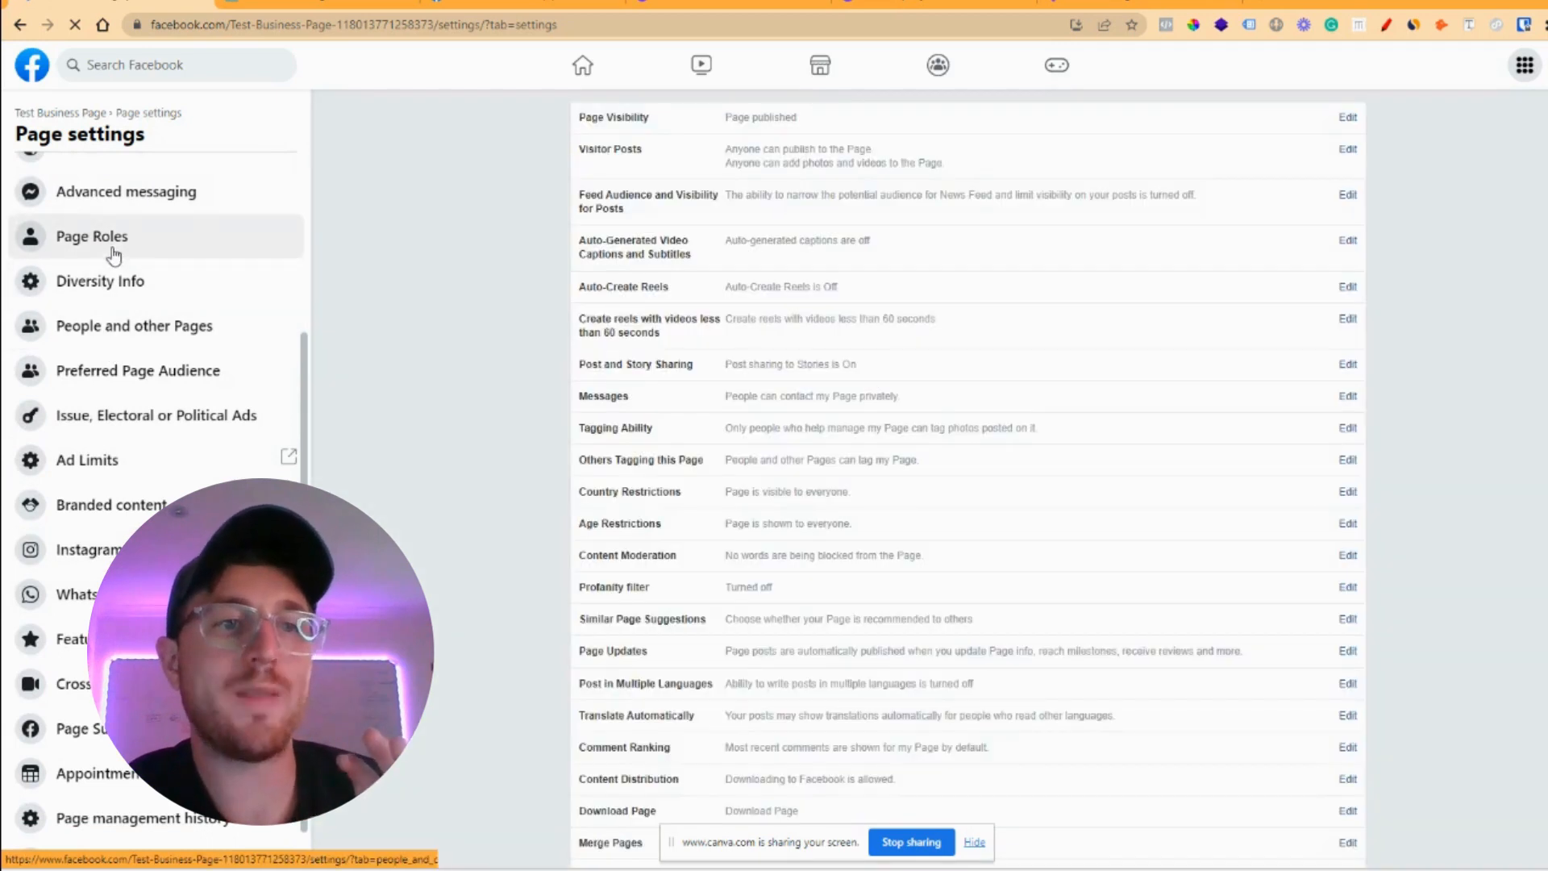
click(110, 255)
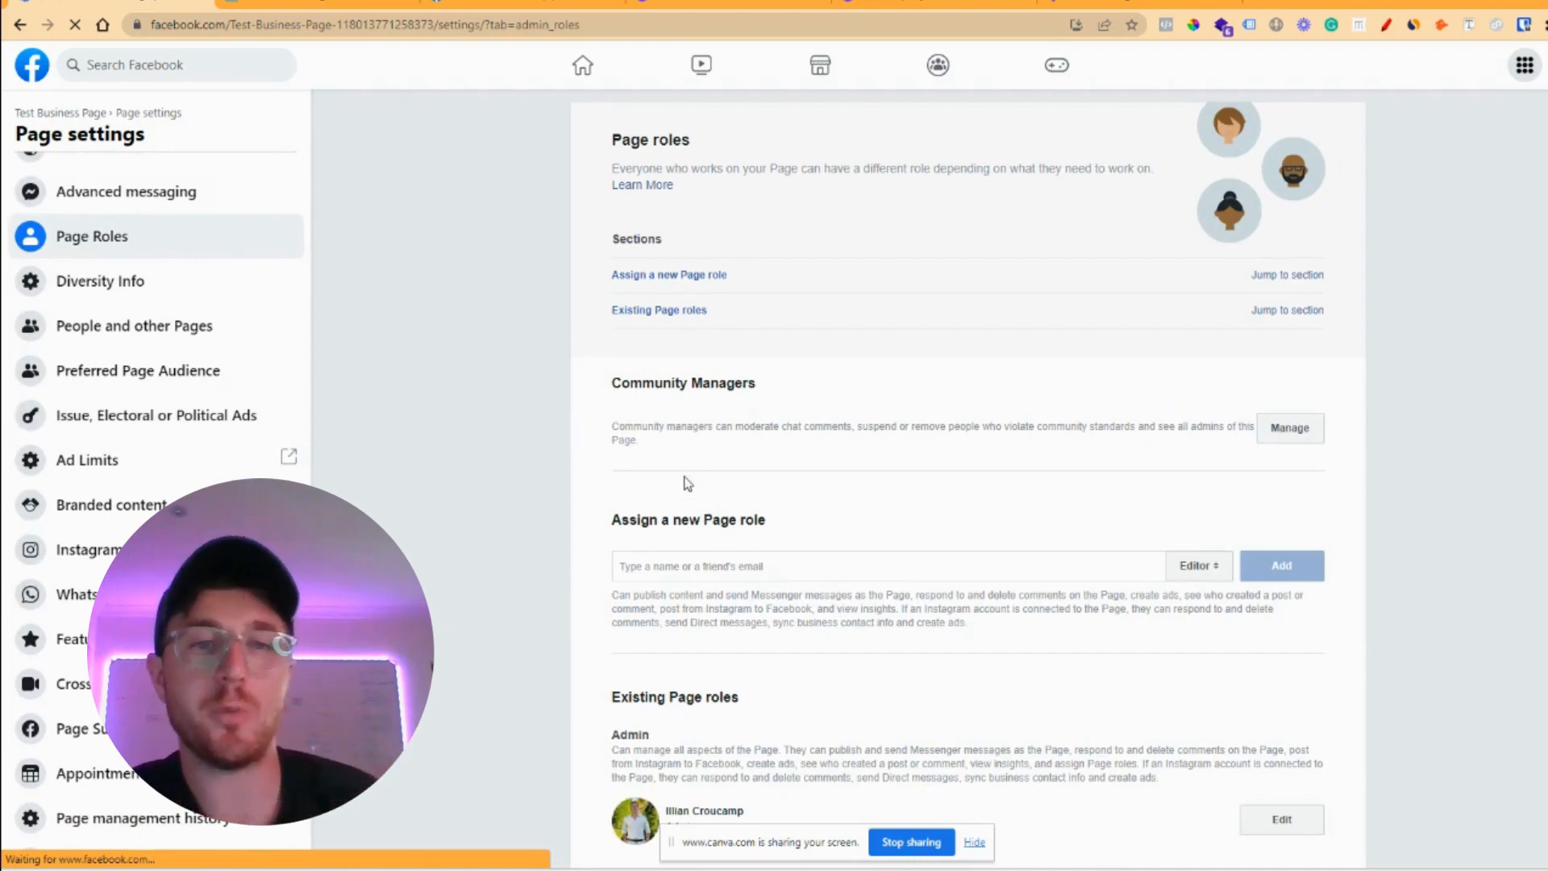
Choose Admin as the role for a new page role assignment, and return to the Test Business Page without adding anyone
click(678, 563)
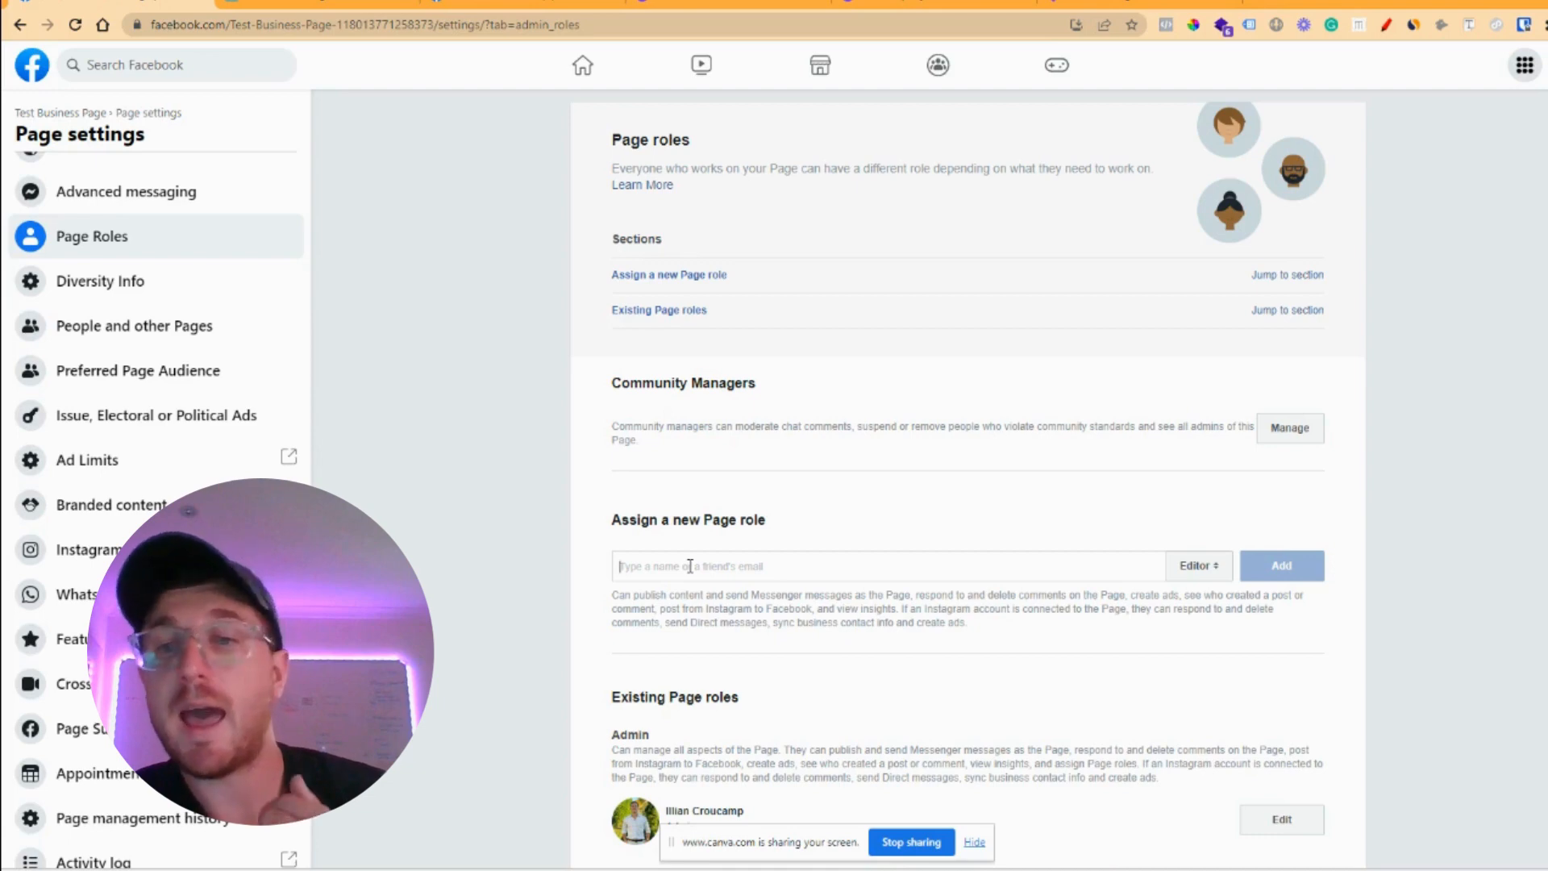
click(1207, 565)
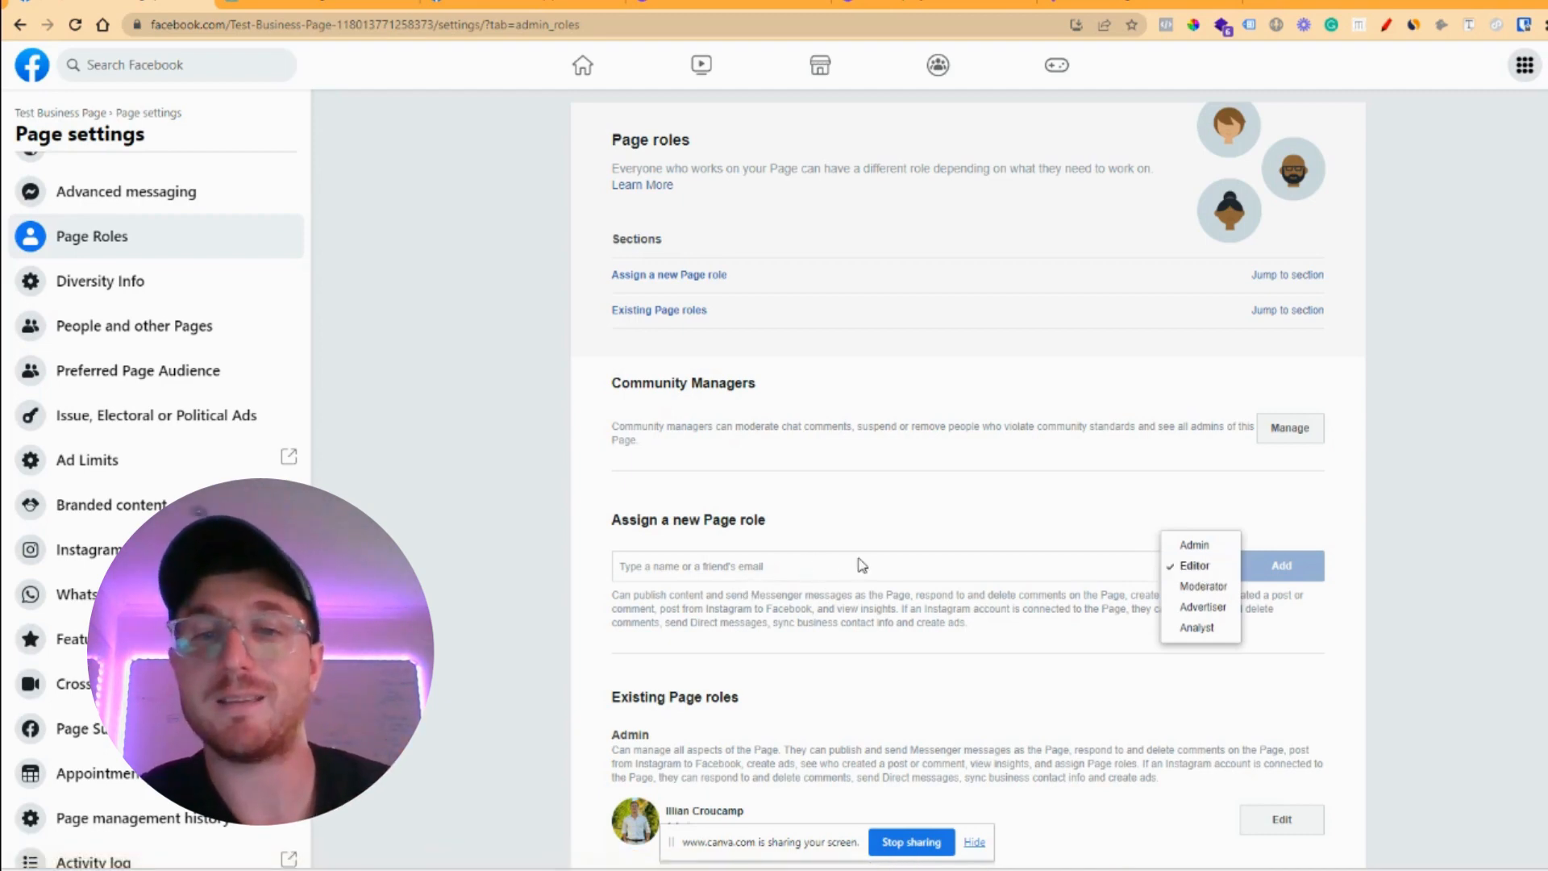
click(1194, 544)
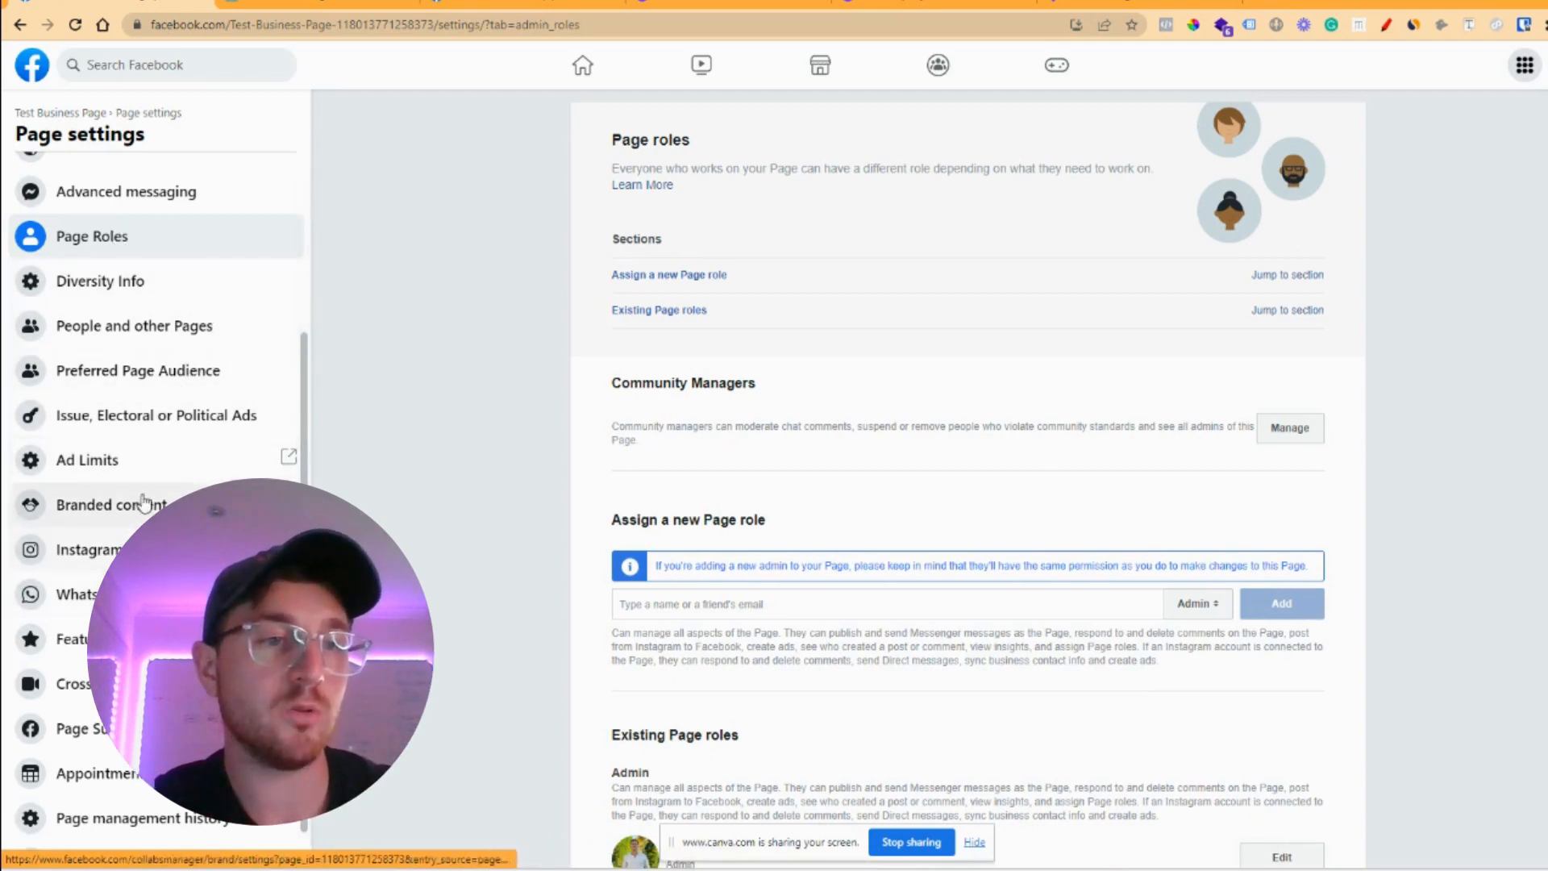
scroll(154, 549, down, 1)
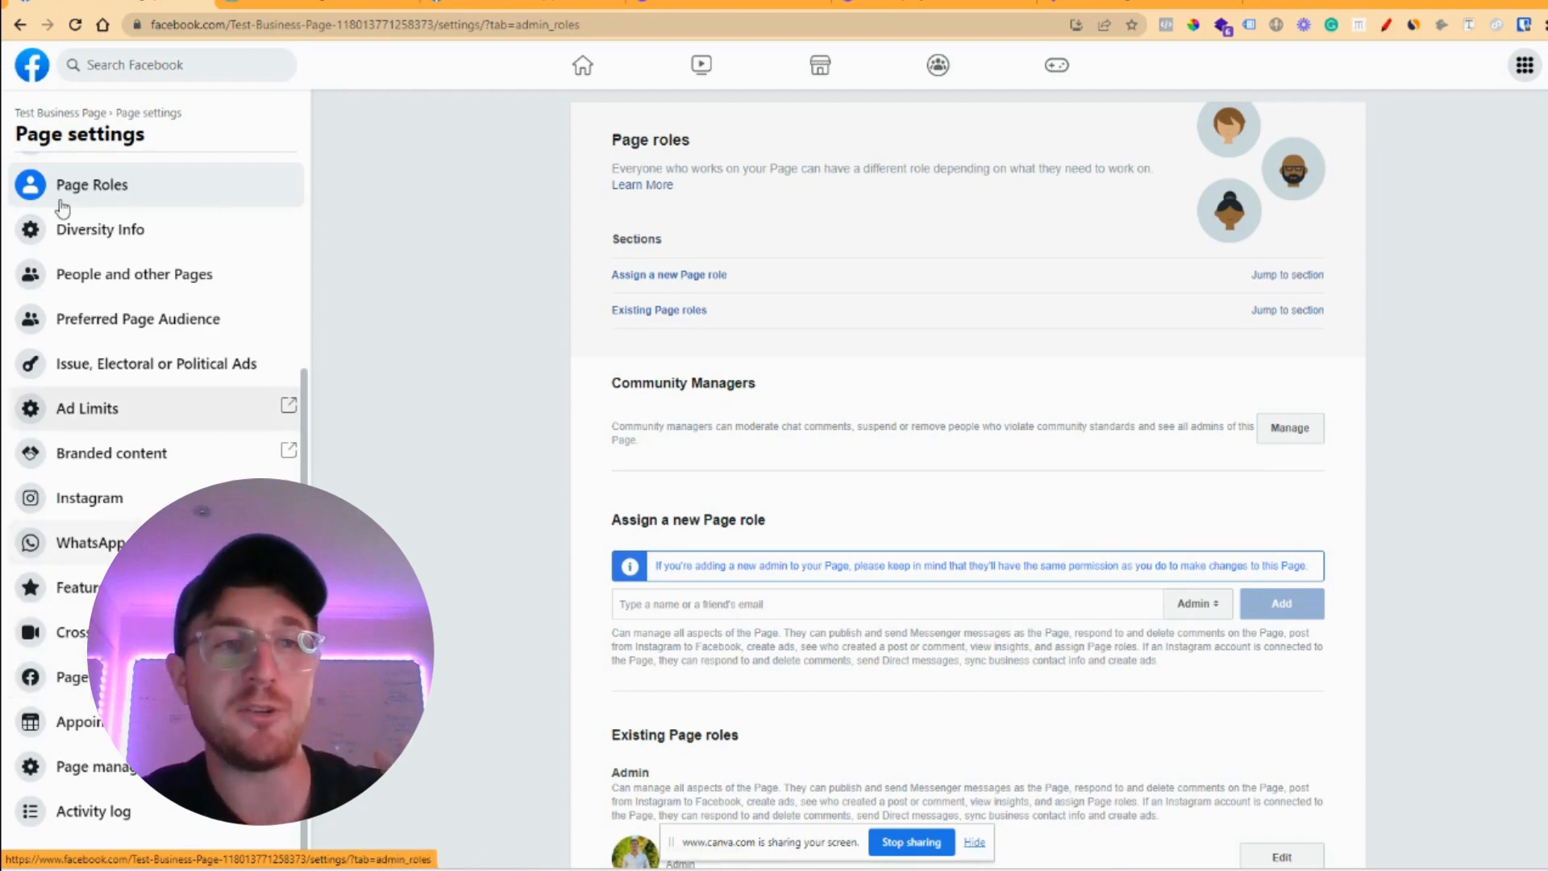
click(80, 117)
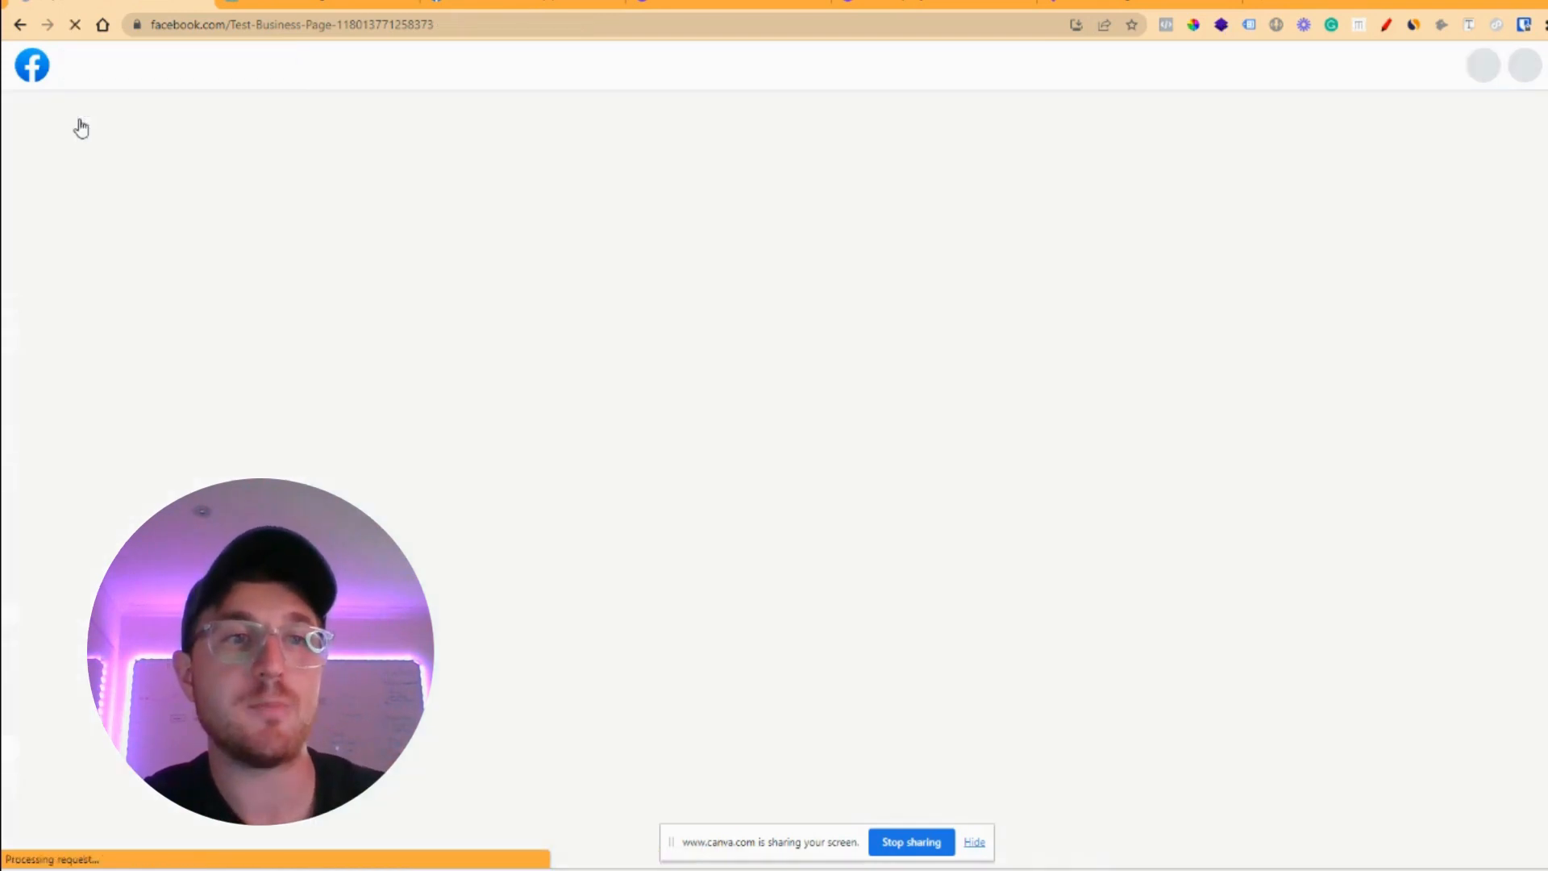